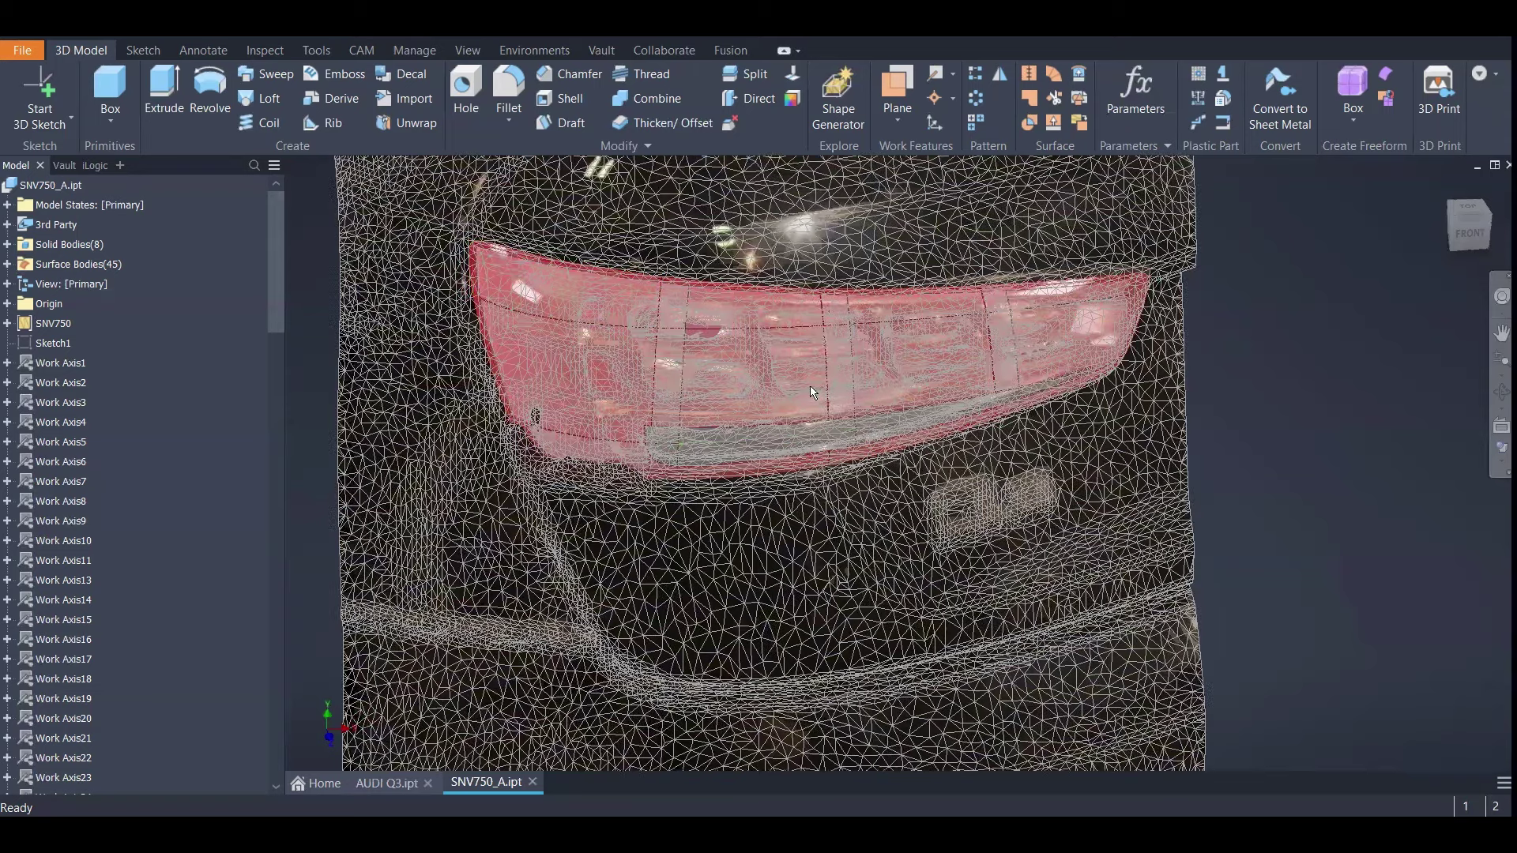
Examine Sketch1 and the work axes, surfaces and work points in the history of the SNV750_A tail light part
left_click(809, 387)
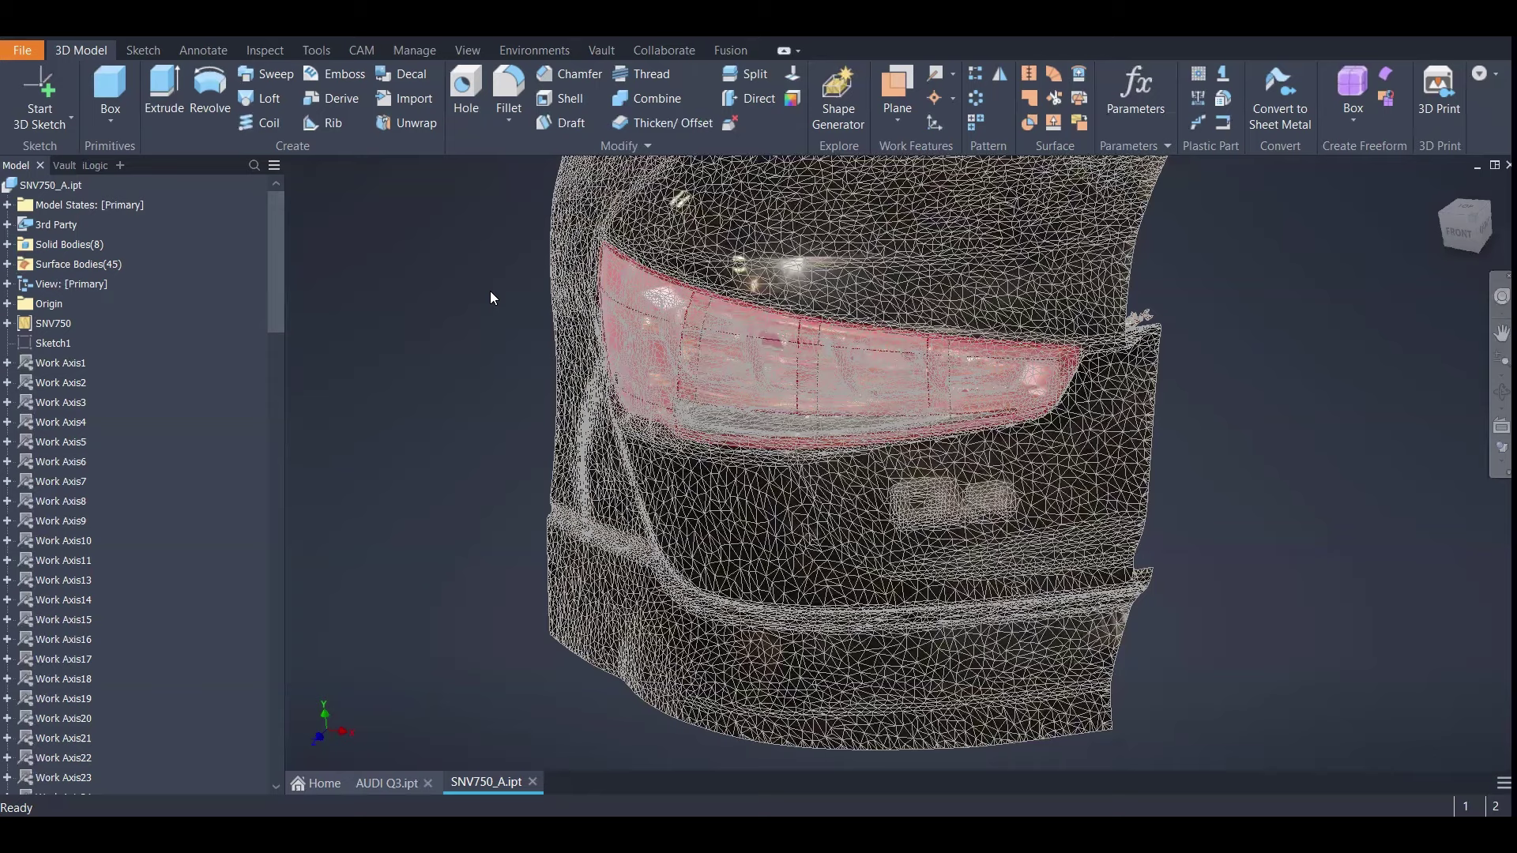
middle_click_drag(490, 290, 471, 303)
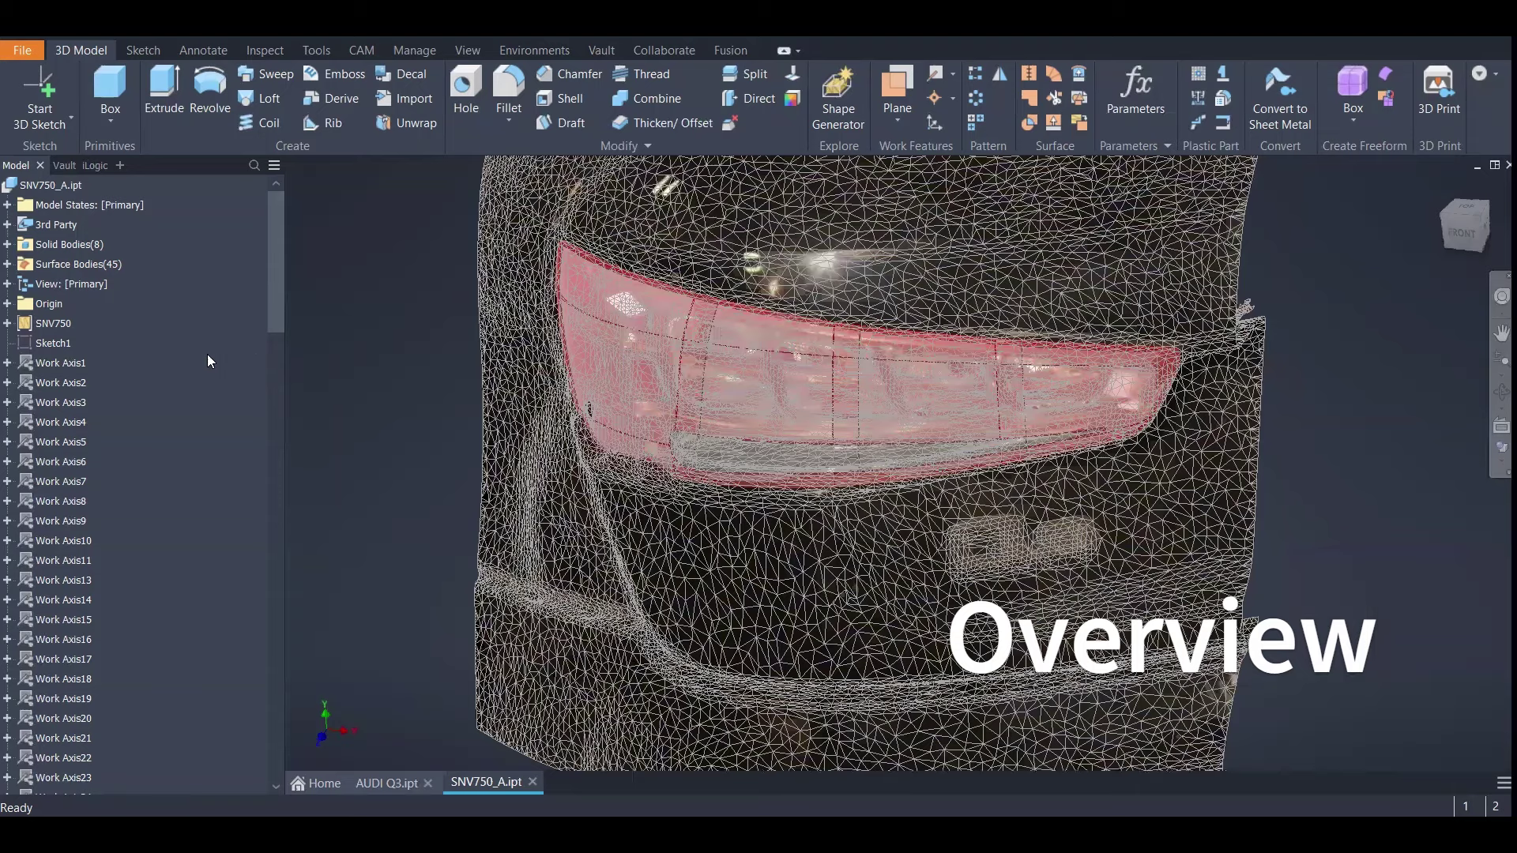
left_click(53, 343)
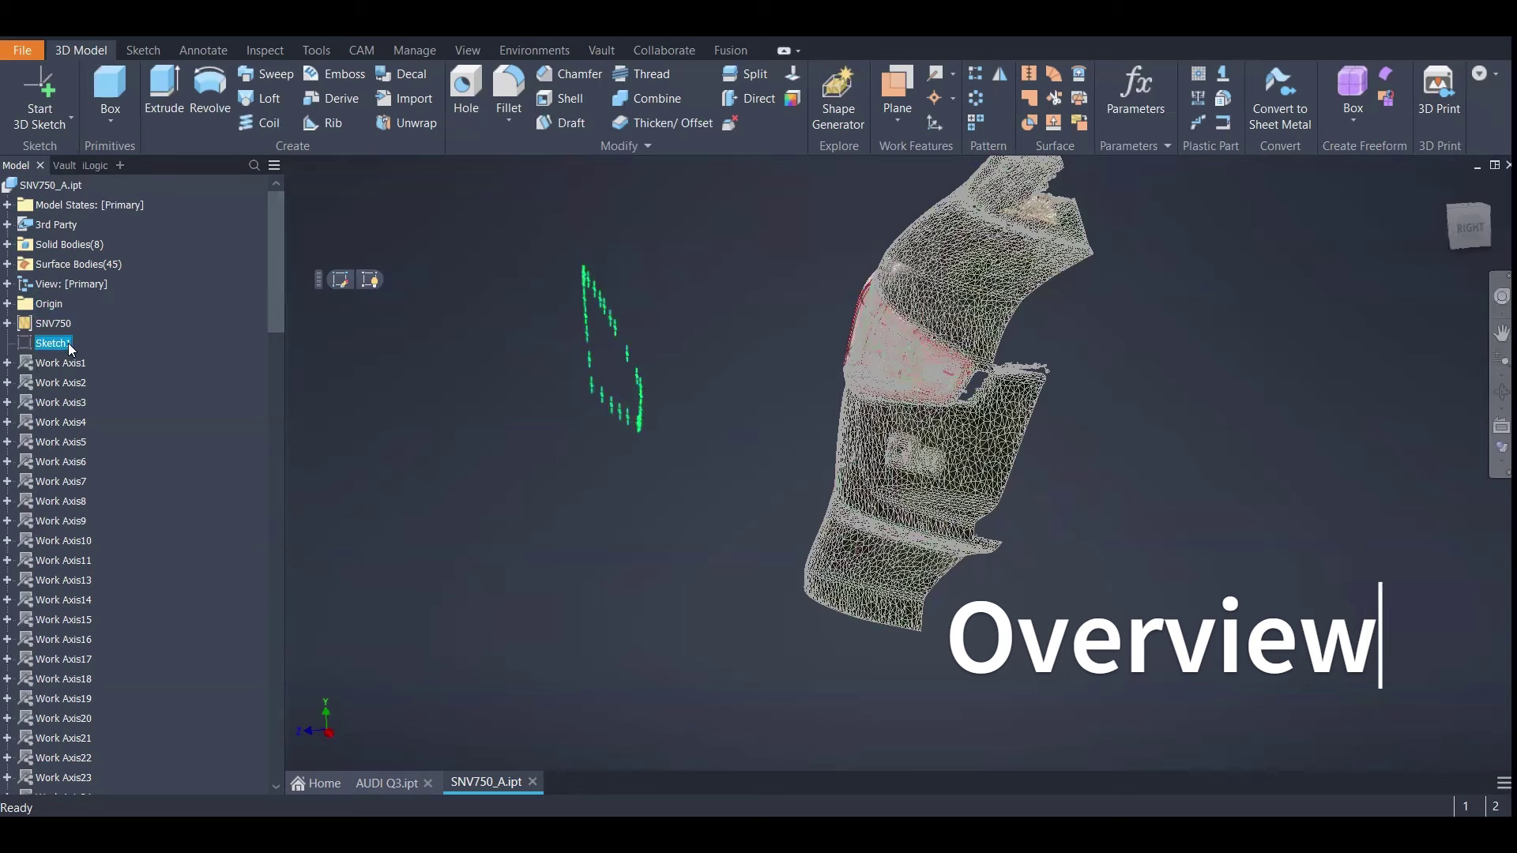
left_click(70, 346)
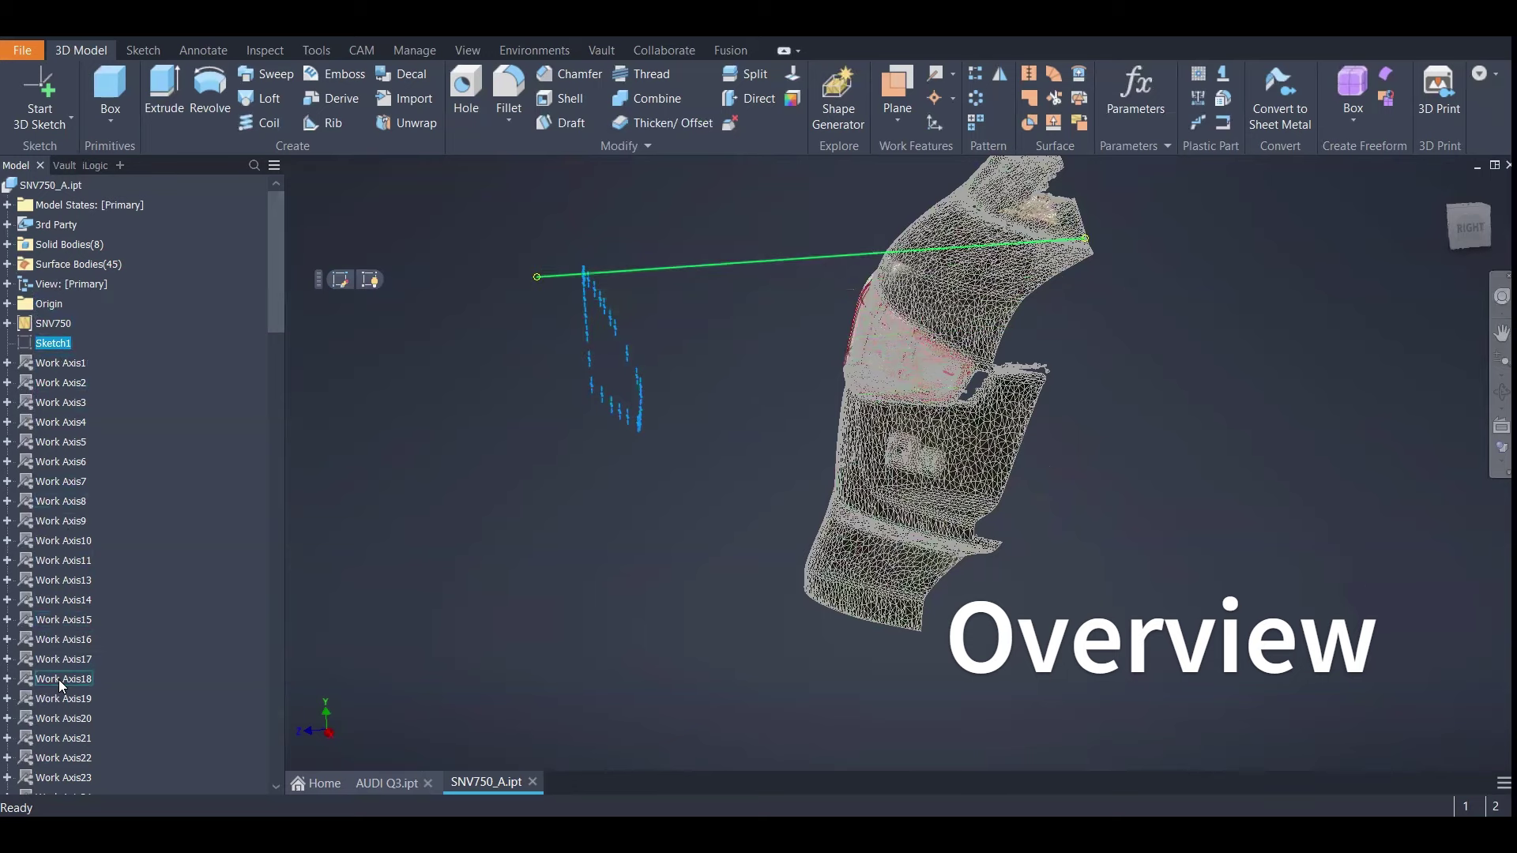
scroll(60, 679, "down", 1)
middle_click_drag(829, 336, 940, 307, "shift")
scroll(933, 273, "down", 3)
scroll(189, 460, "down", 10)
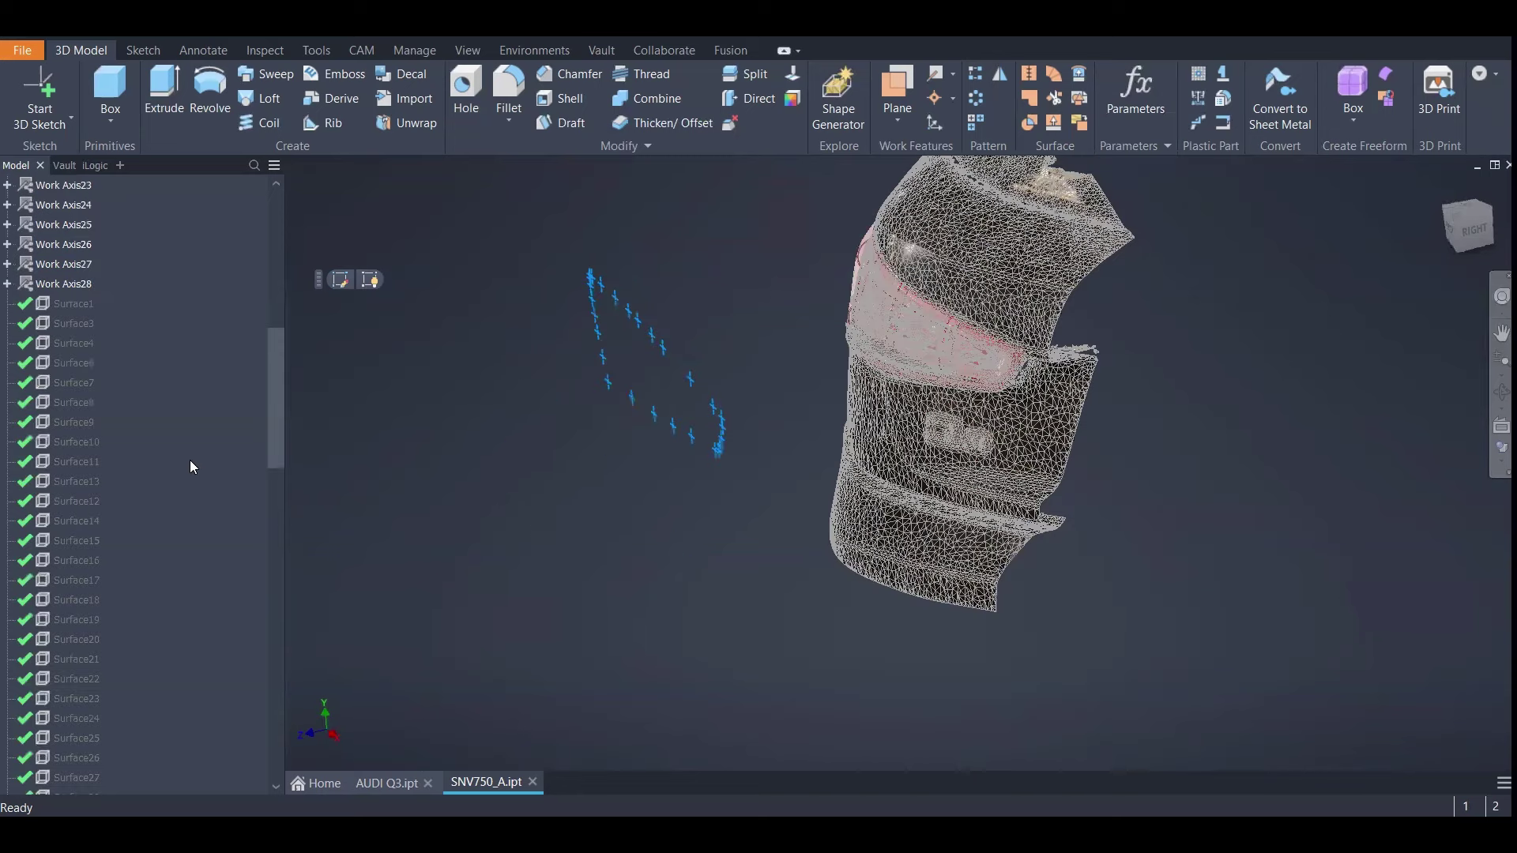
scroll(190, 462, "down", 5)
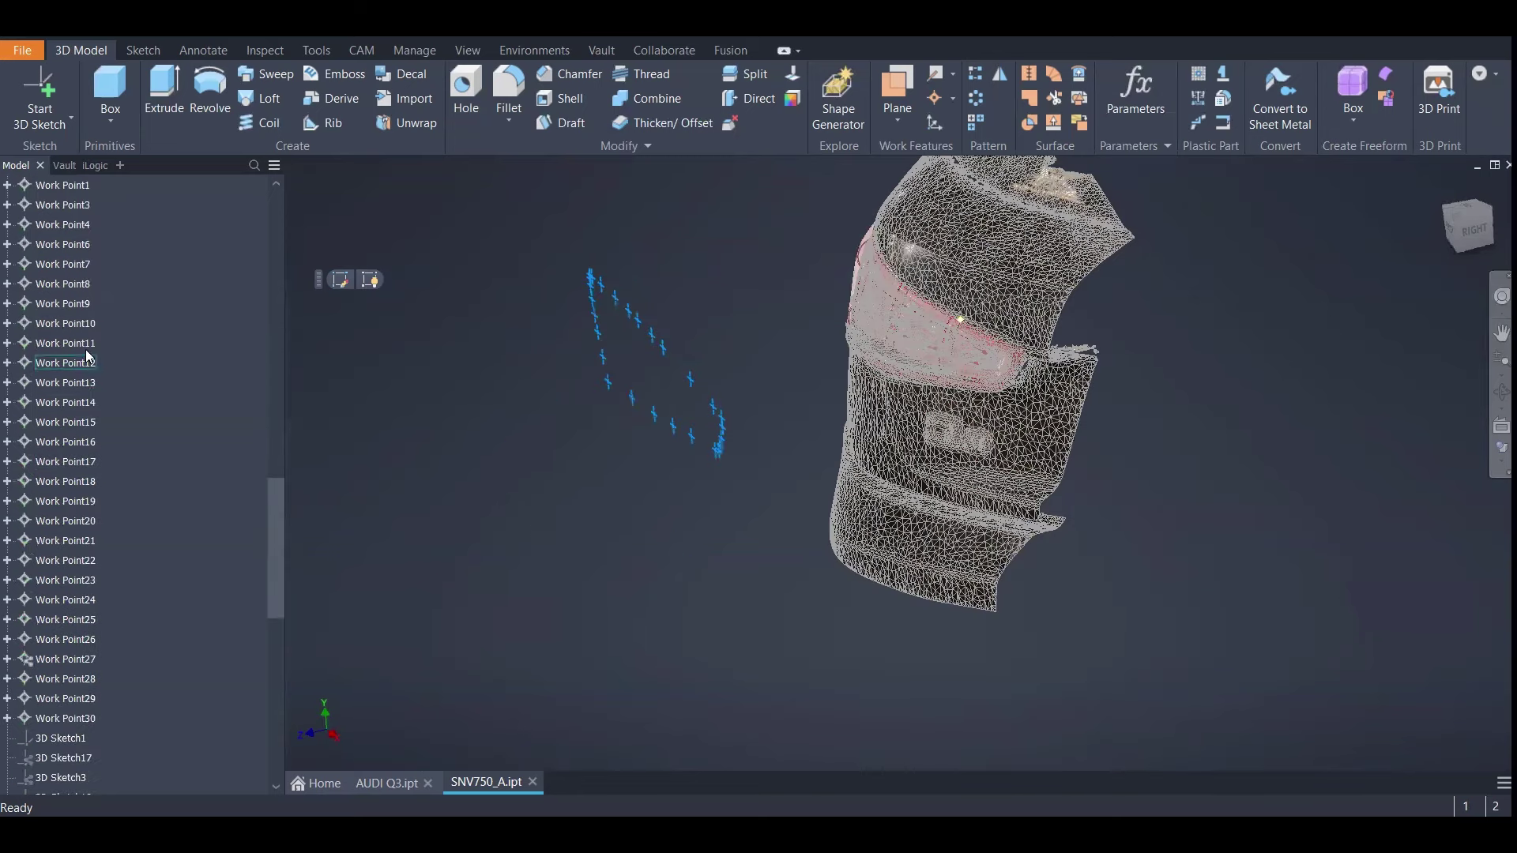
scroll(132, 609, "down", 6)
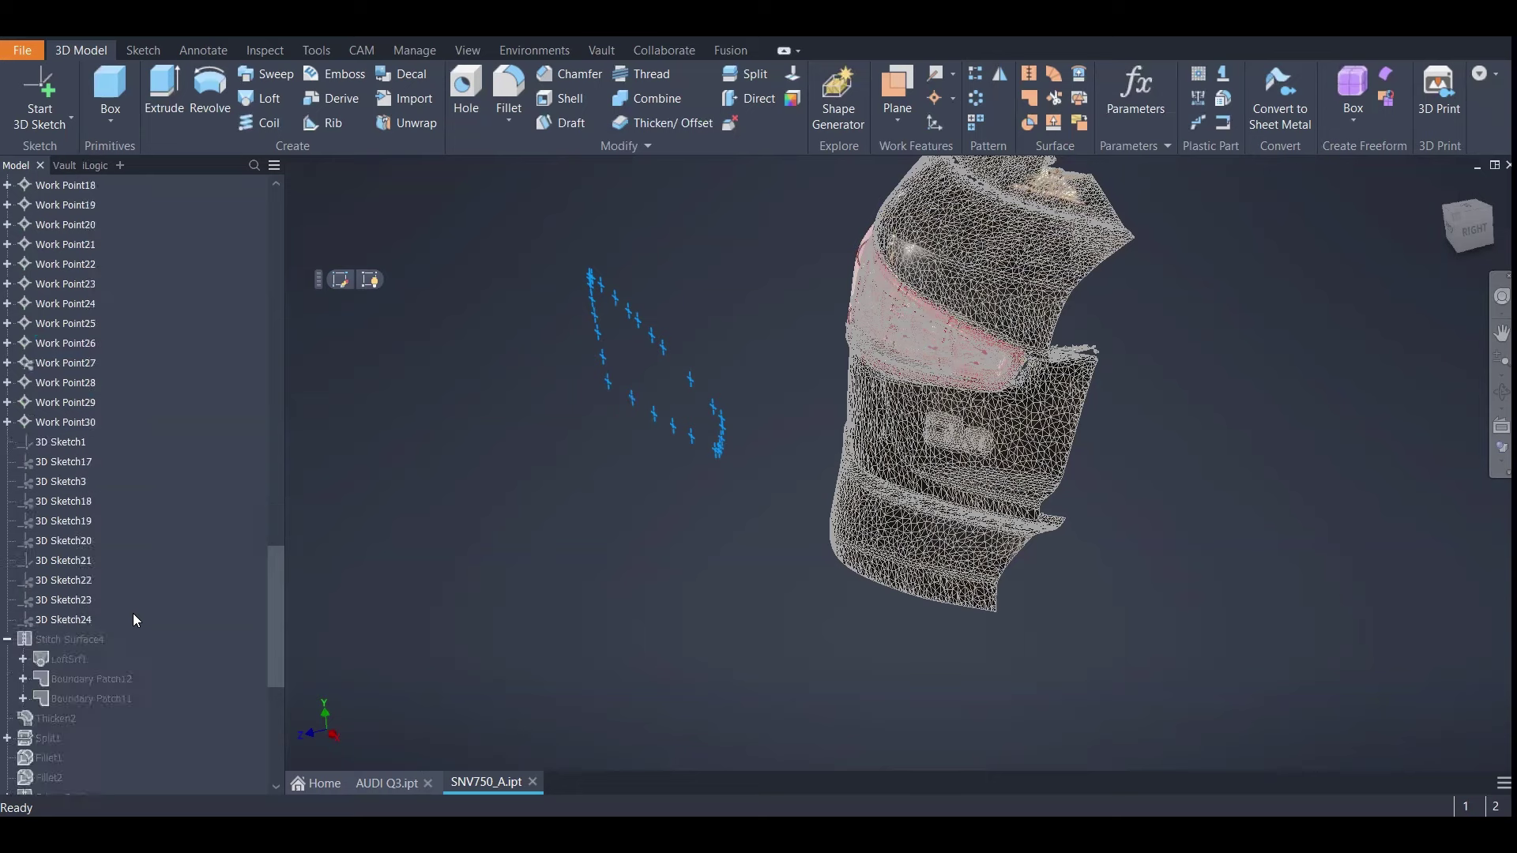
Examine the 3D sketches, boundary patches, trims and splits used to build the tail light surfaces
left_click(52, 444)
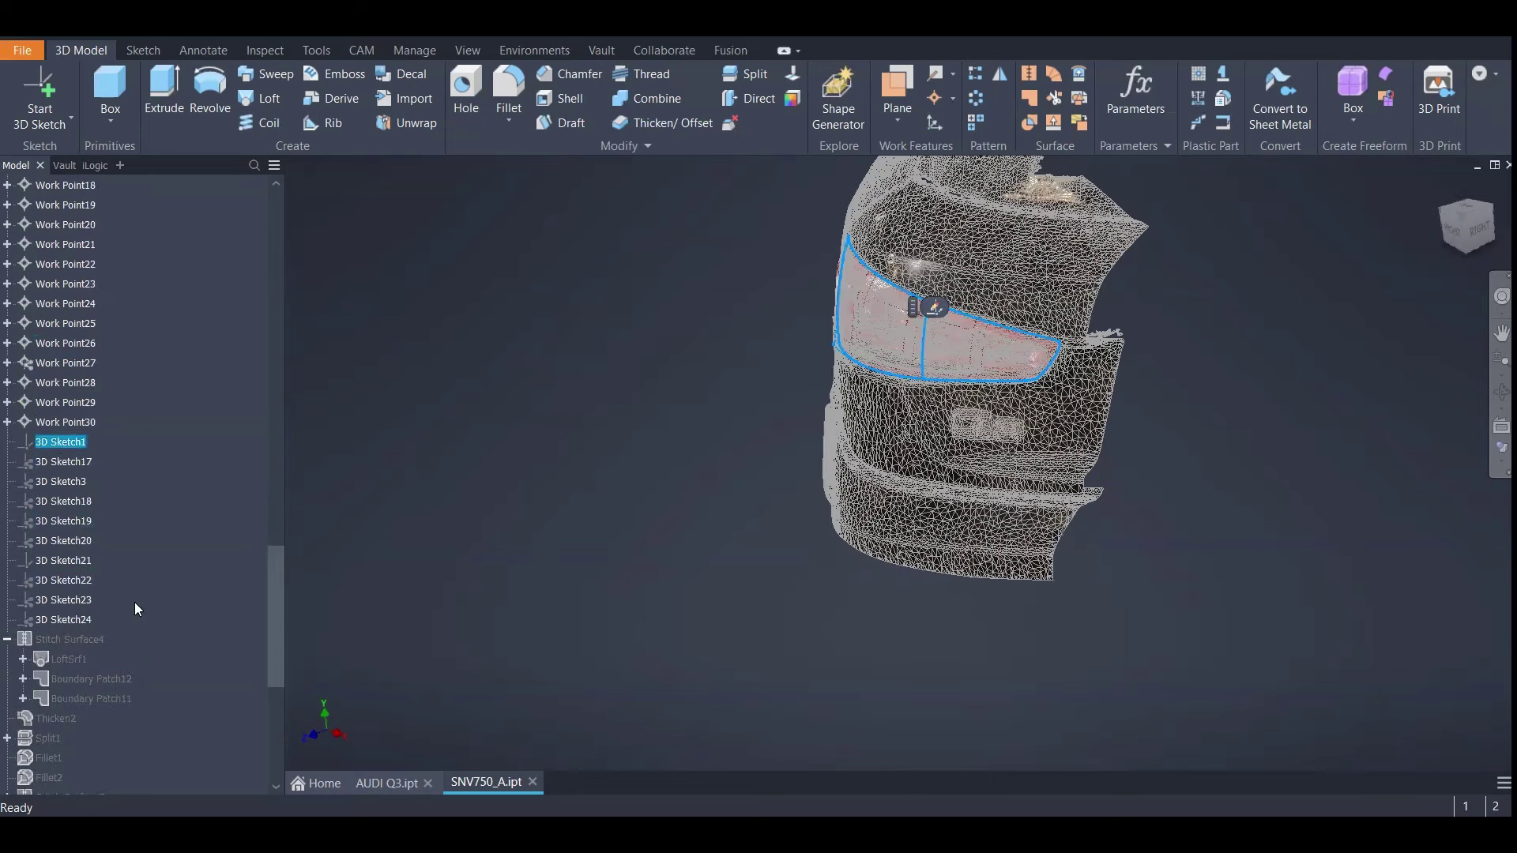
scroll(131, 602, "down", 3)
left_click(63, 463)
left_click(58, 520)
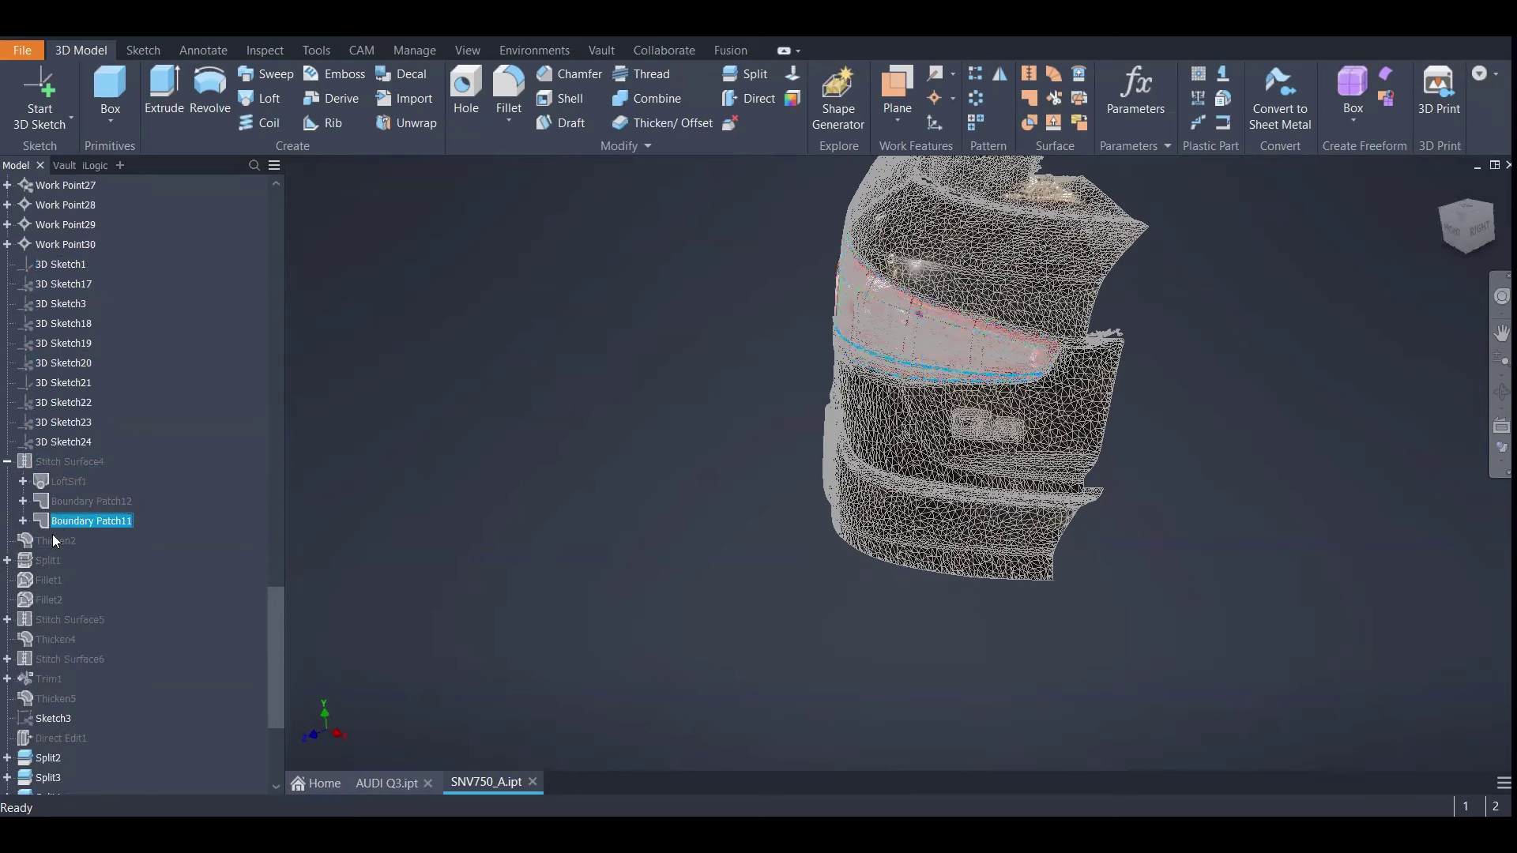
left_click(127, 682)
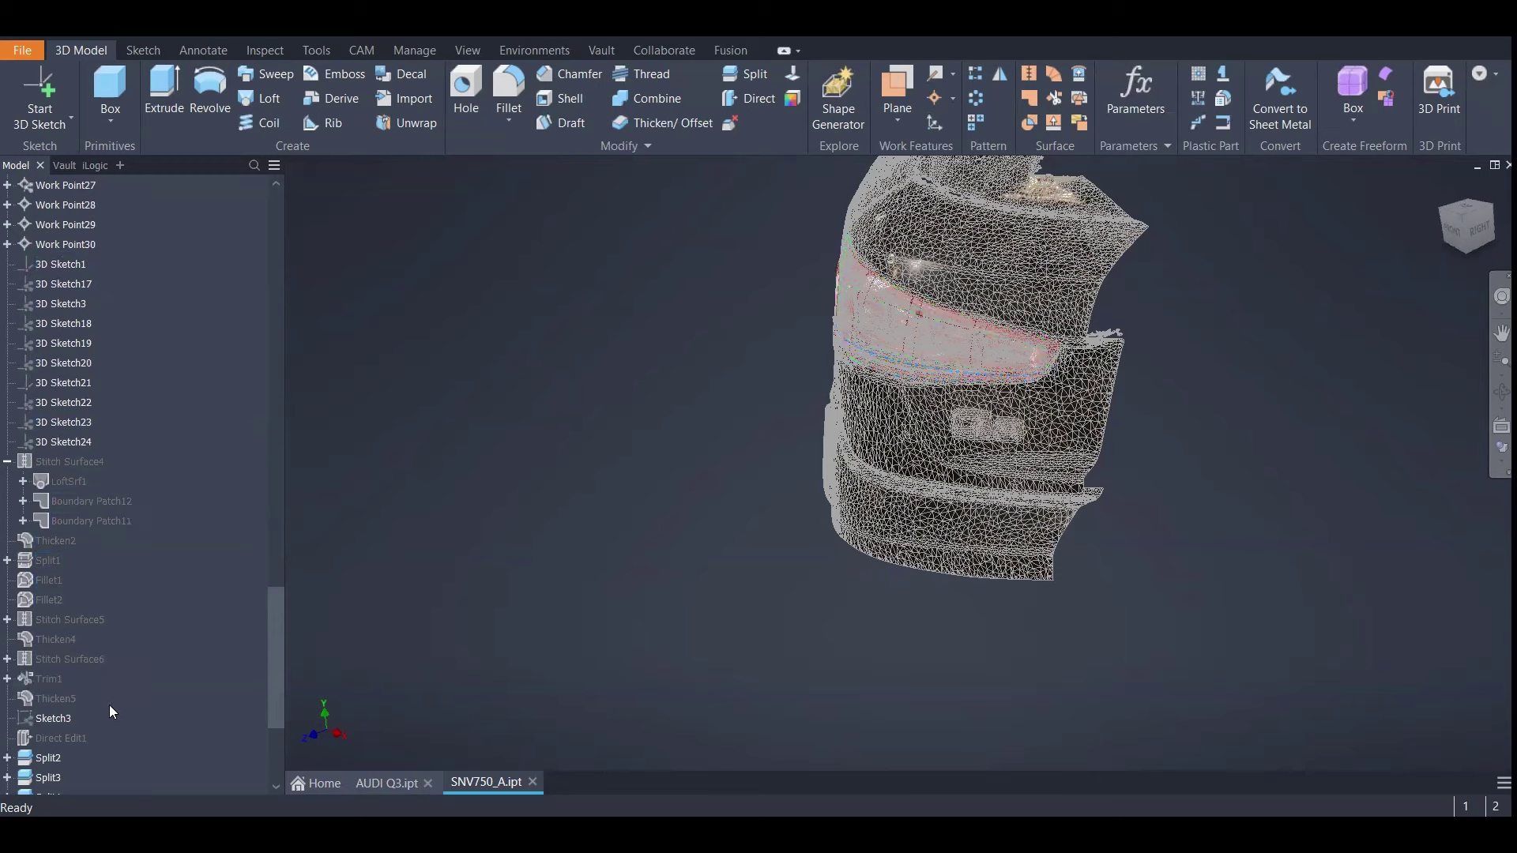
scroll(109, 704, "down", 4)
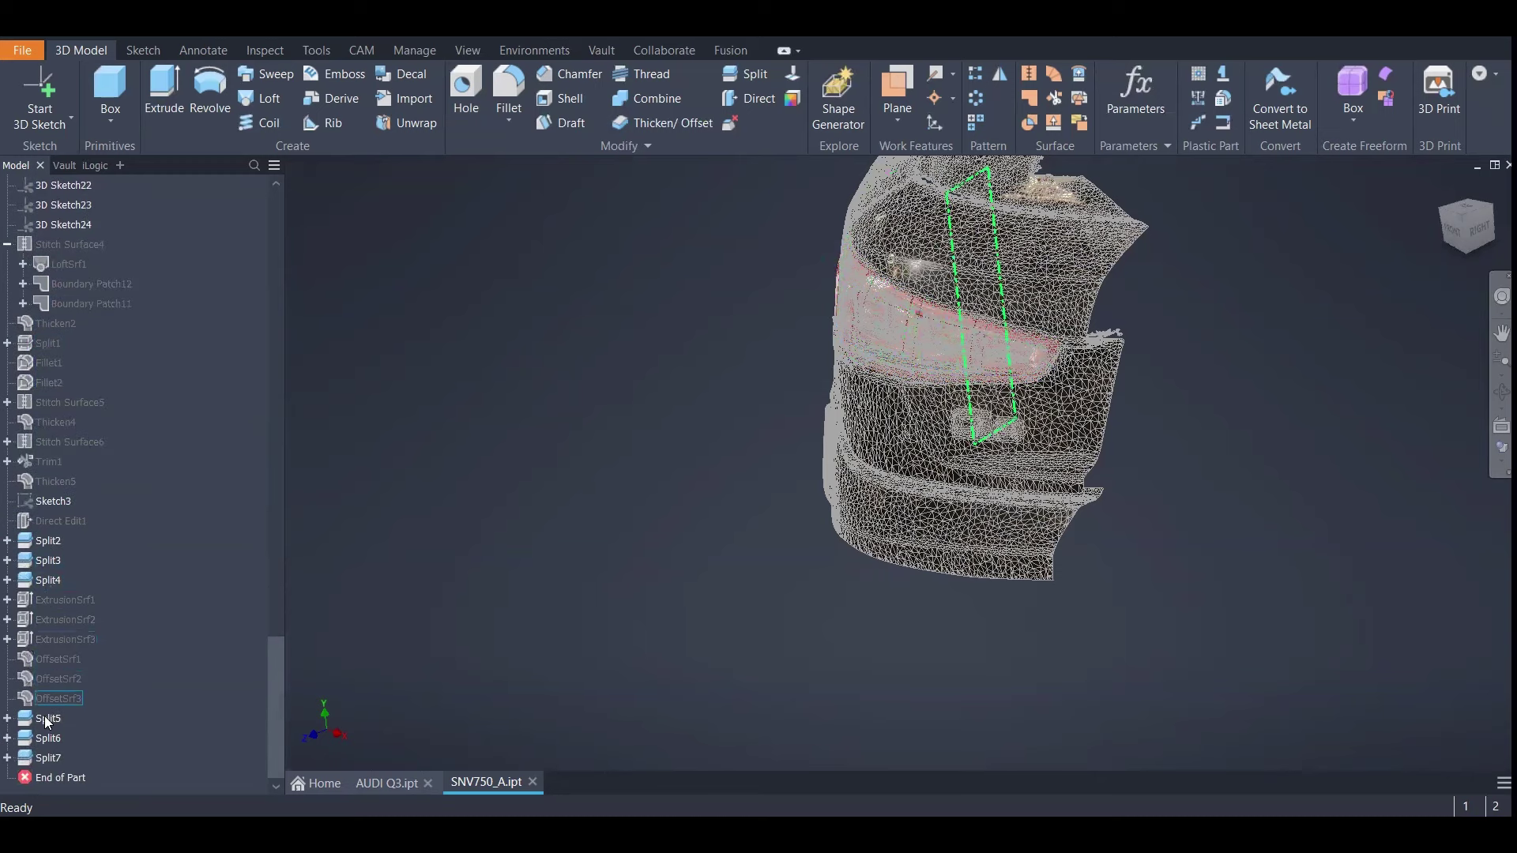
Inspect the red tail light surfaces against the surrounding scanned car body mesh from several angles
middle_click_drag(324, 623, 616, 463, "shift")
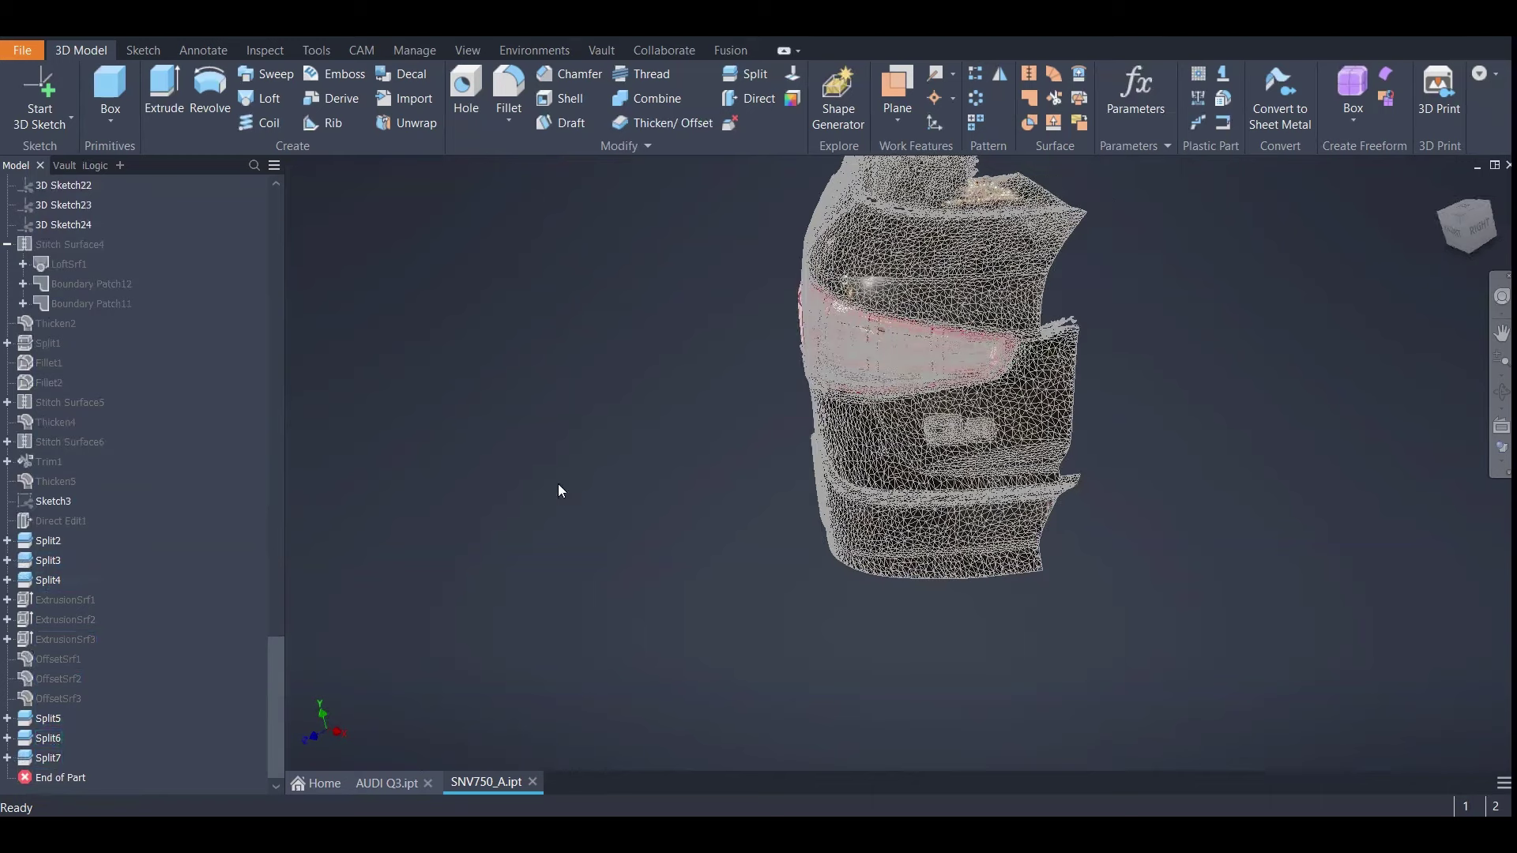
scroll(880, 395, "up", 4)
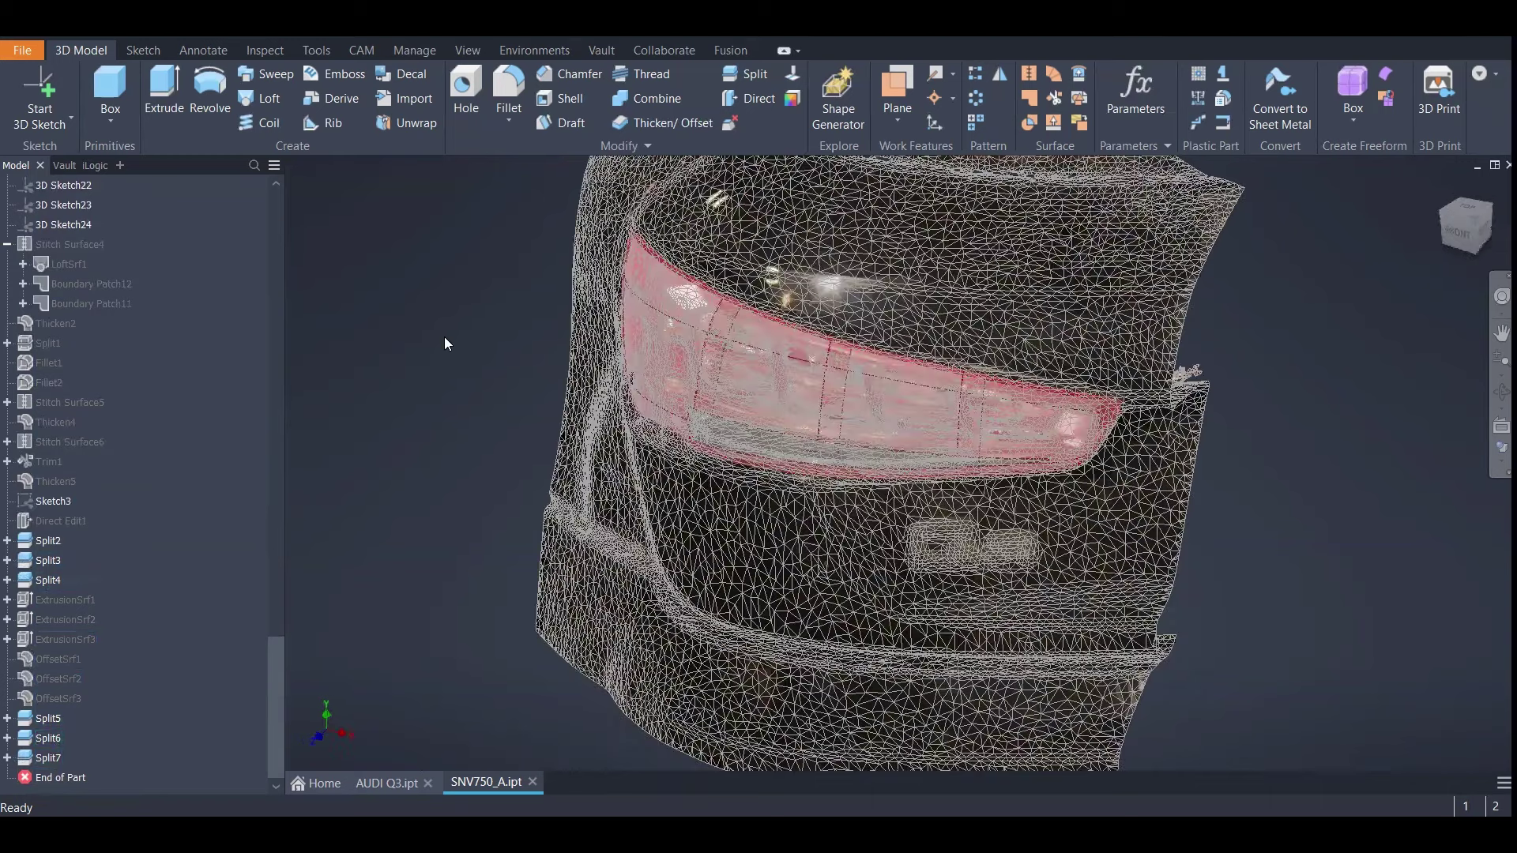
scroll(429, 343, "up", 3)
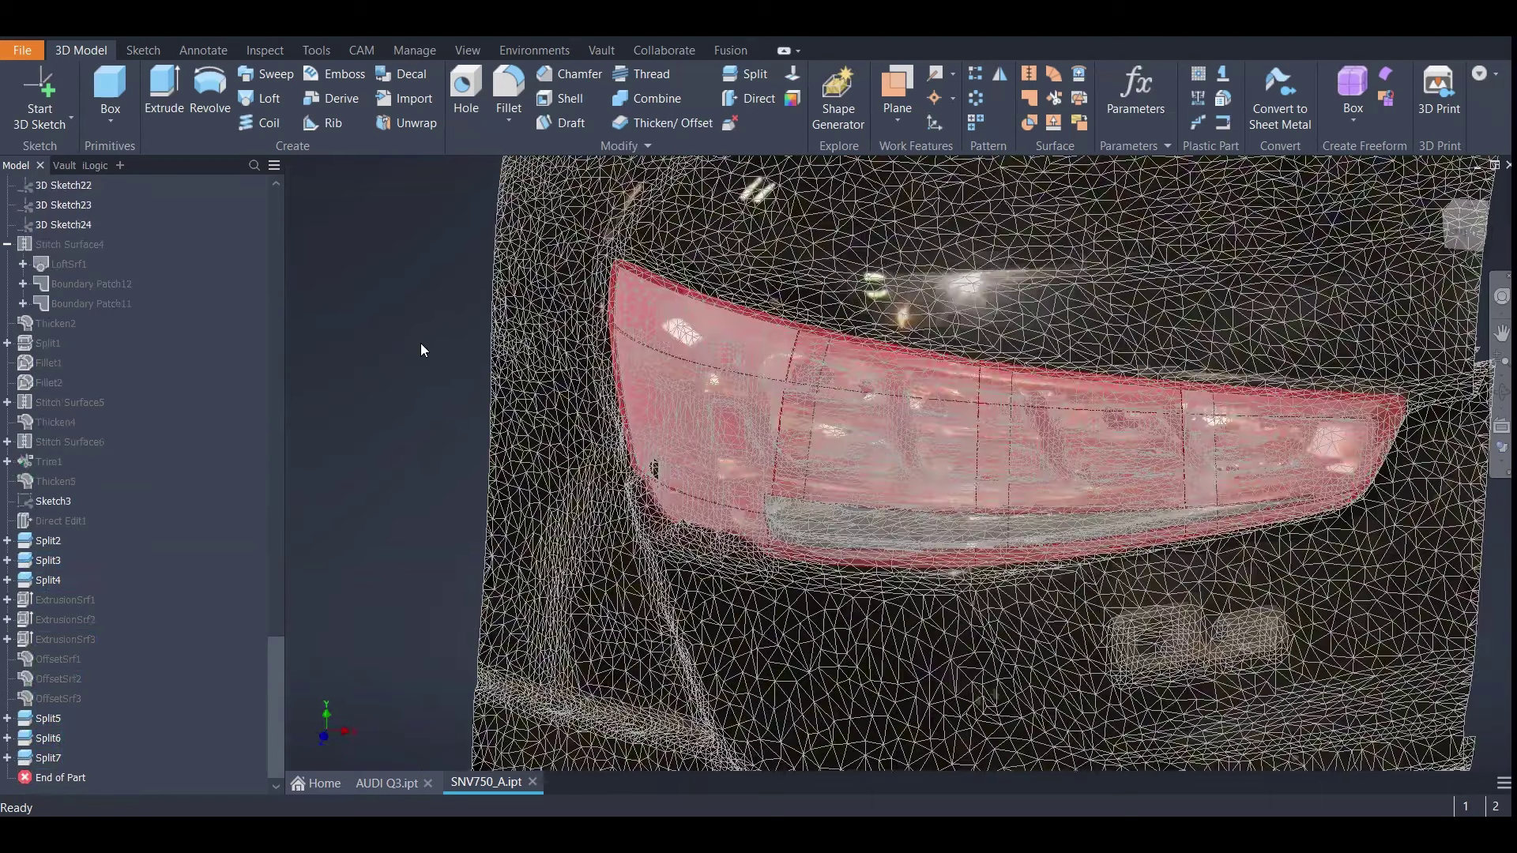
scroll(418, 345, "down", 2)
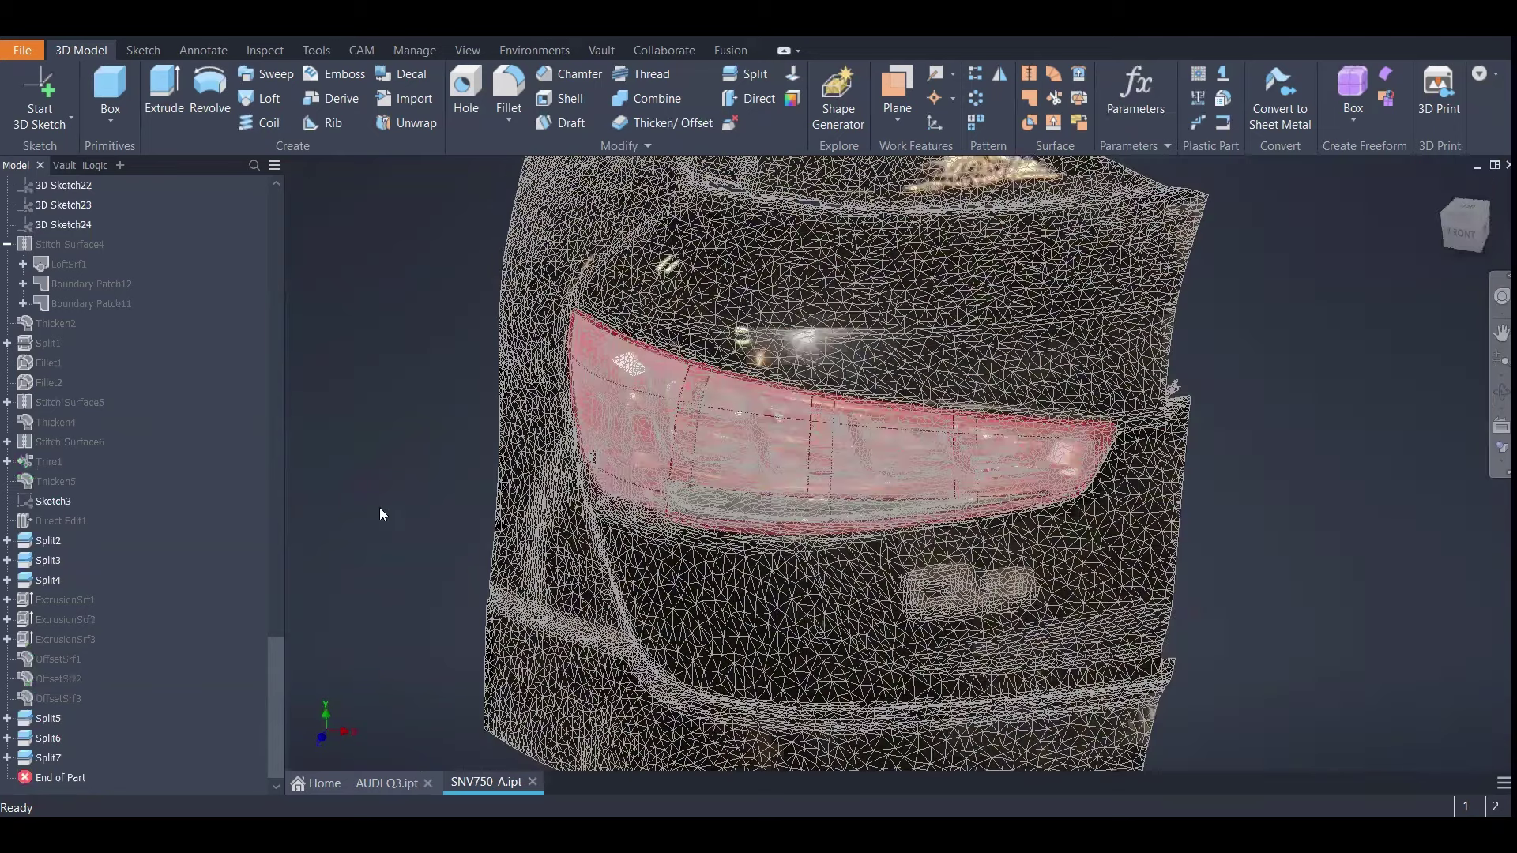
middle_click_drag(413, 598, 426, 443, "shift")
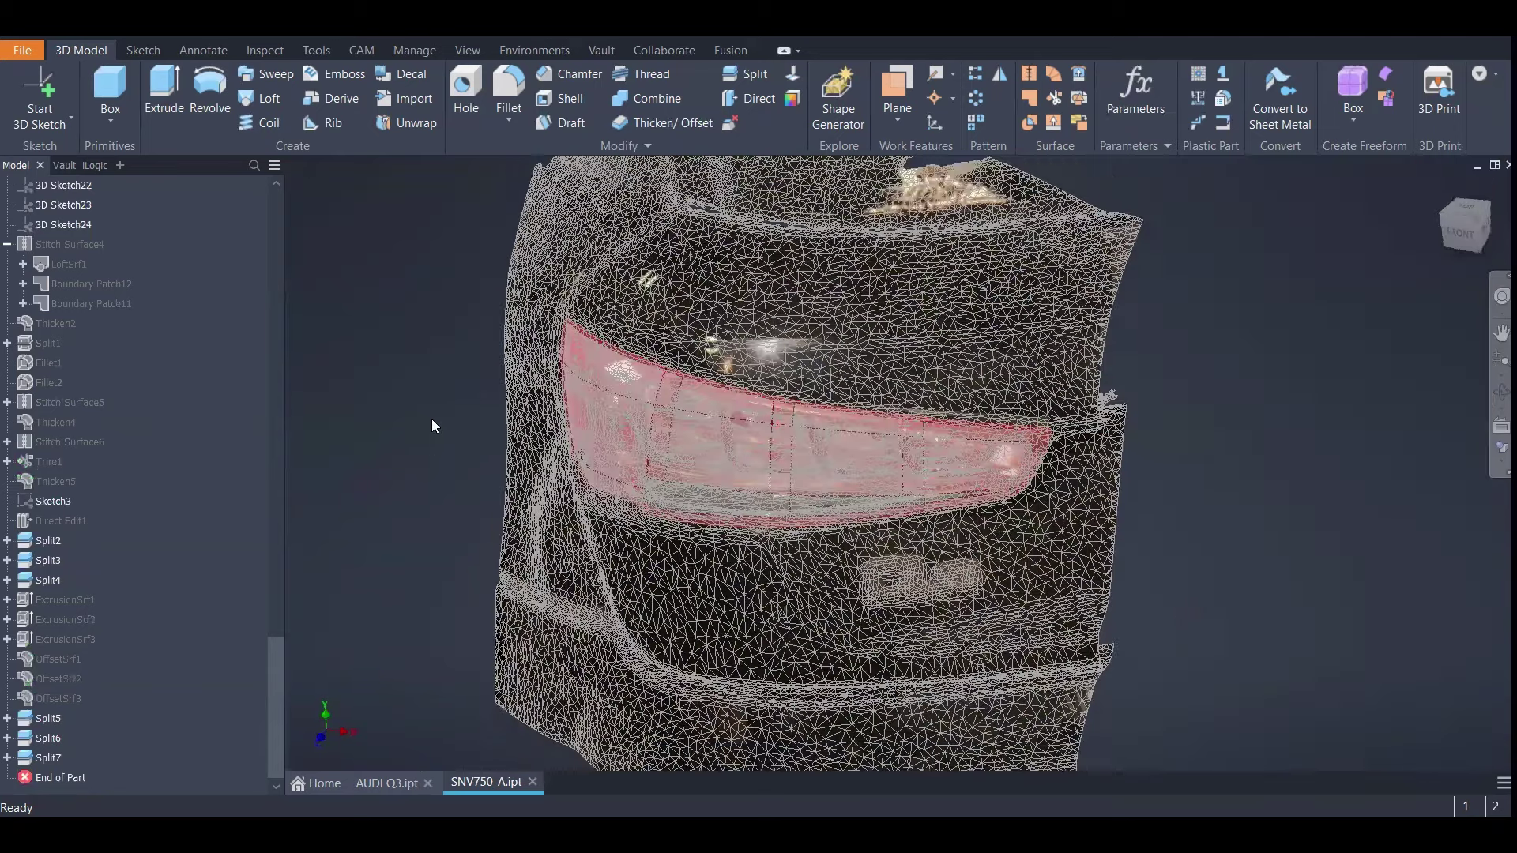
scroll(432, 426, "down", 3)
scroll(431, 426, "up", 3)
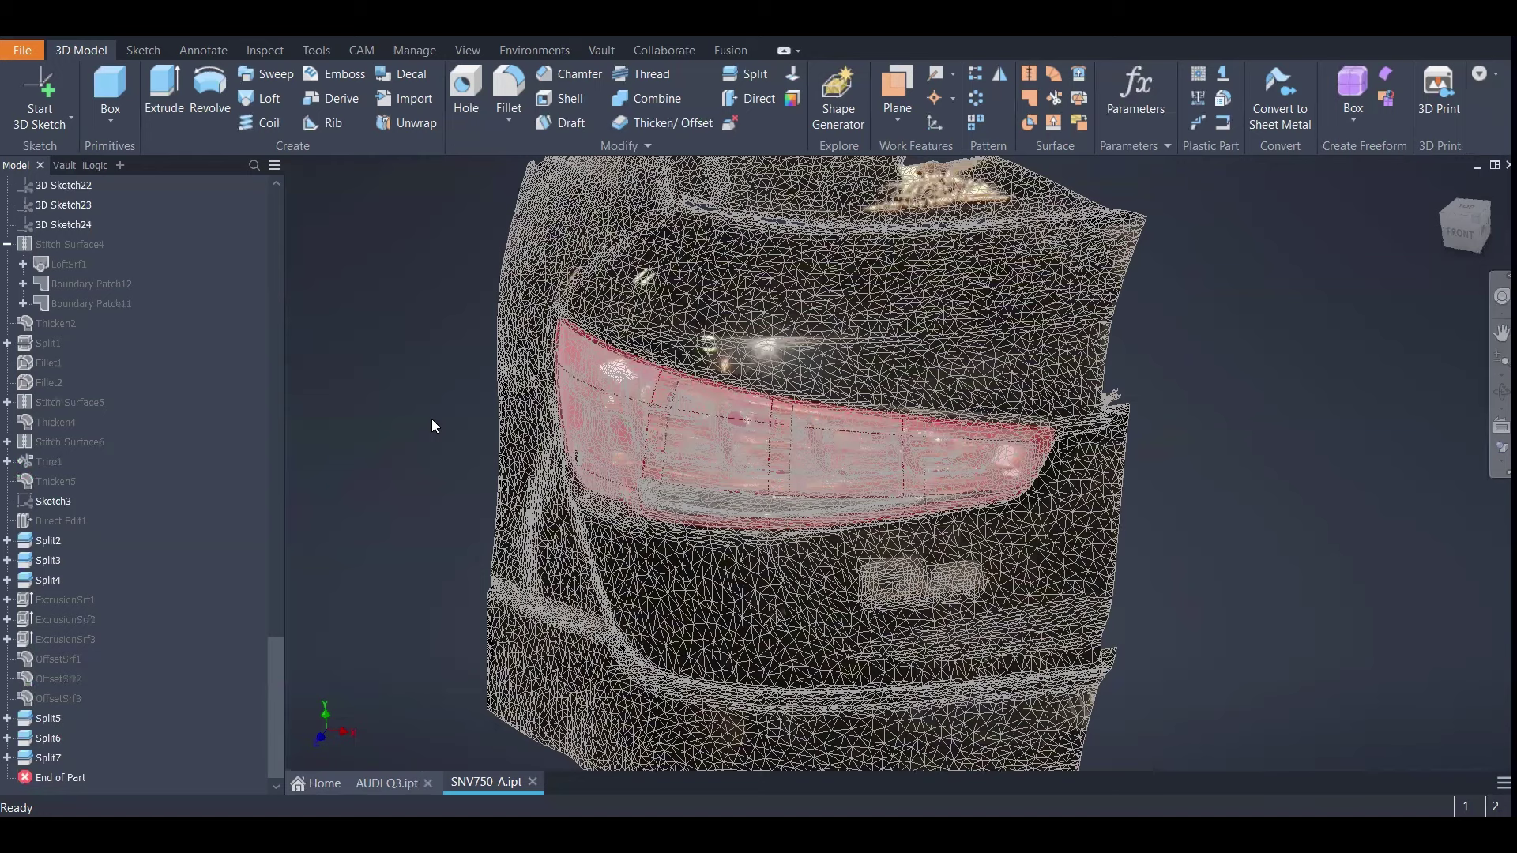
scroll(432, 420, "down", 2)
scroll(432, 420, "up", 2)
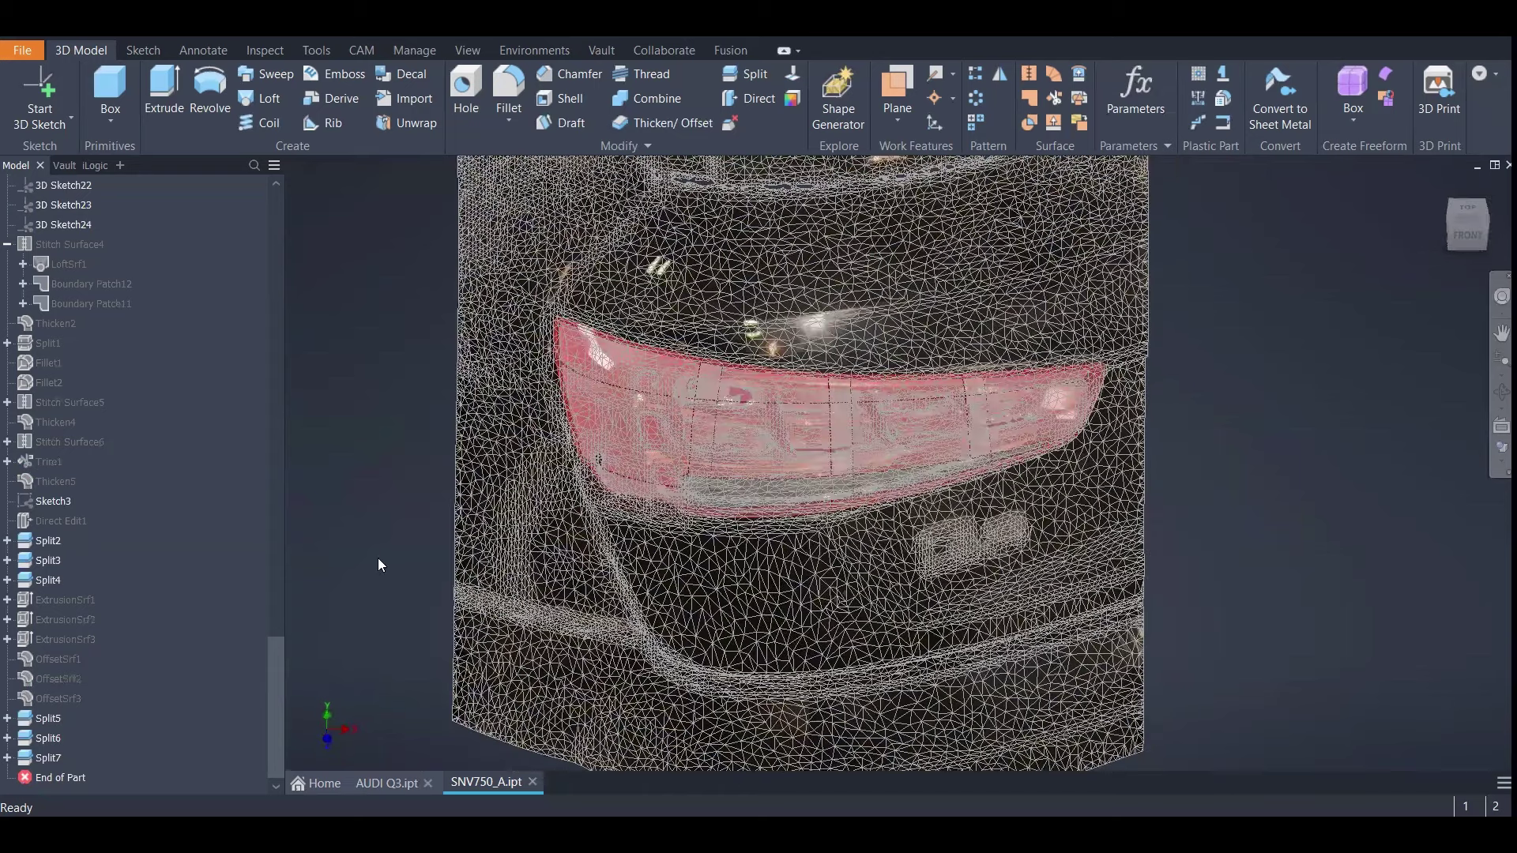
Switch to the AUDI Q3.ipt part and select the scan mesh Model_11-03_17.46.17 for inspection
left_click(387, 783)
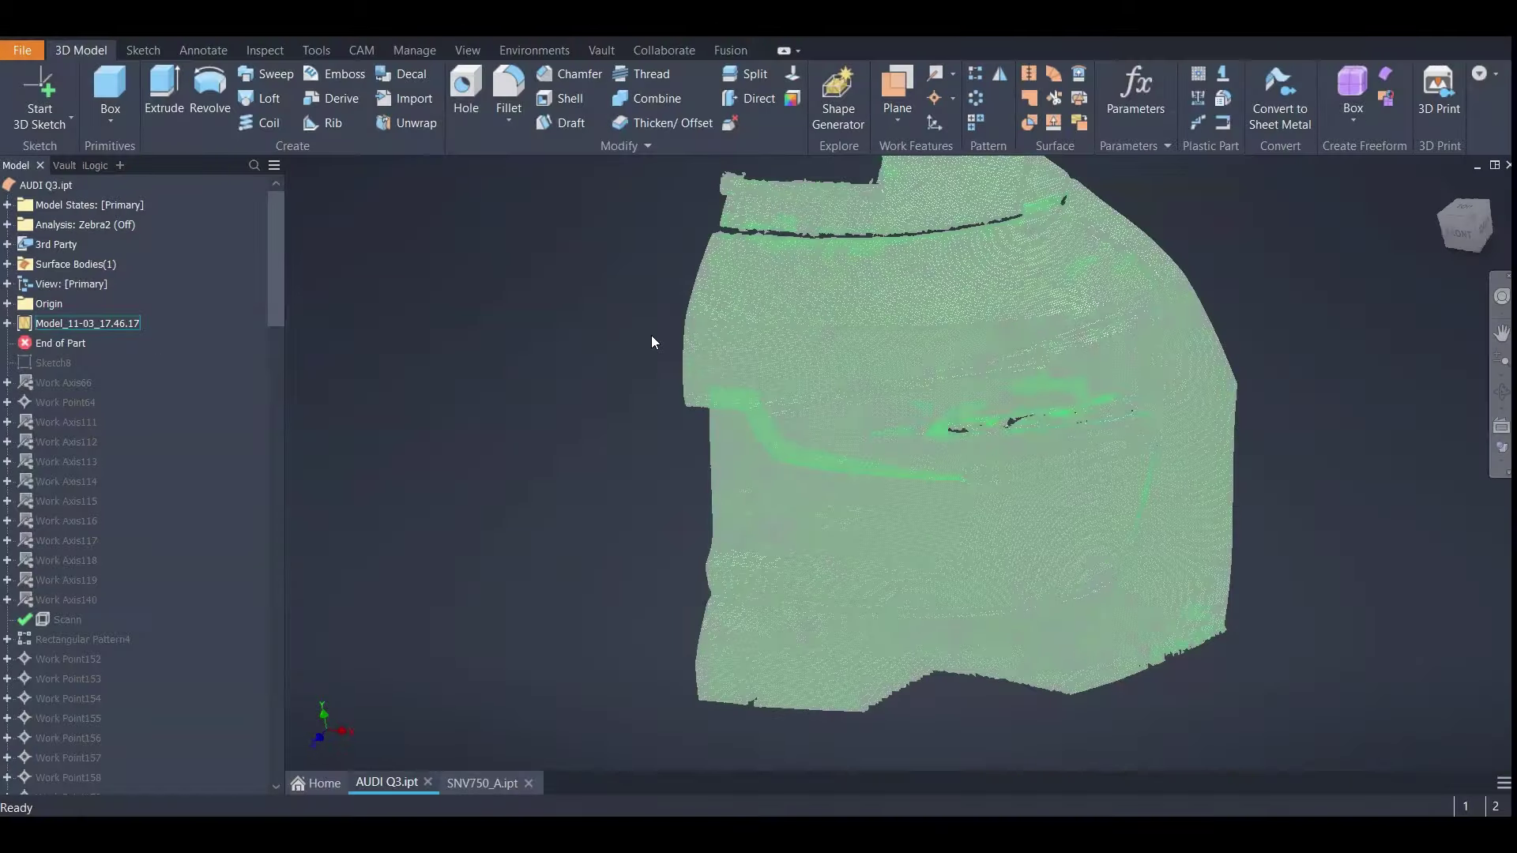
left_click(99, 325)
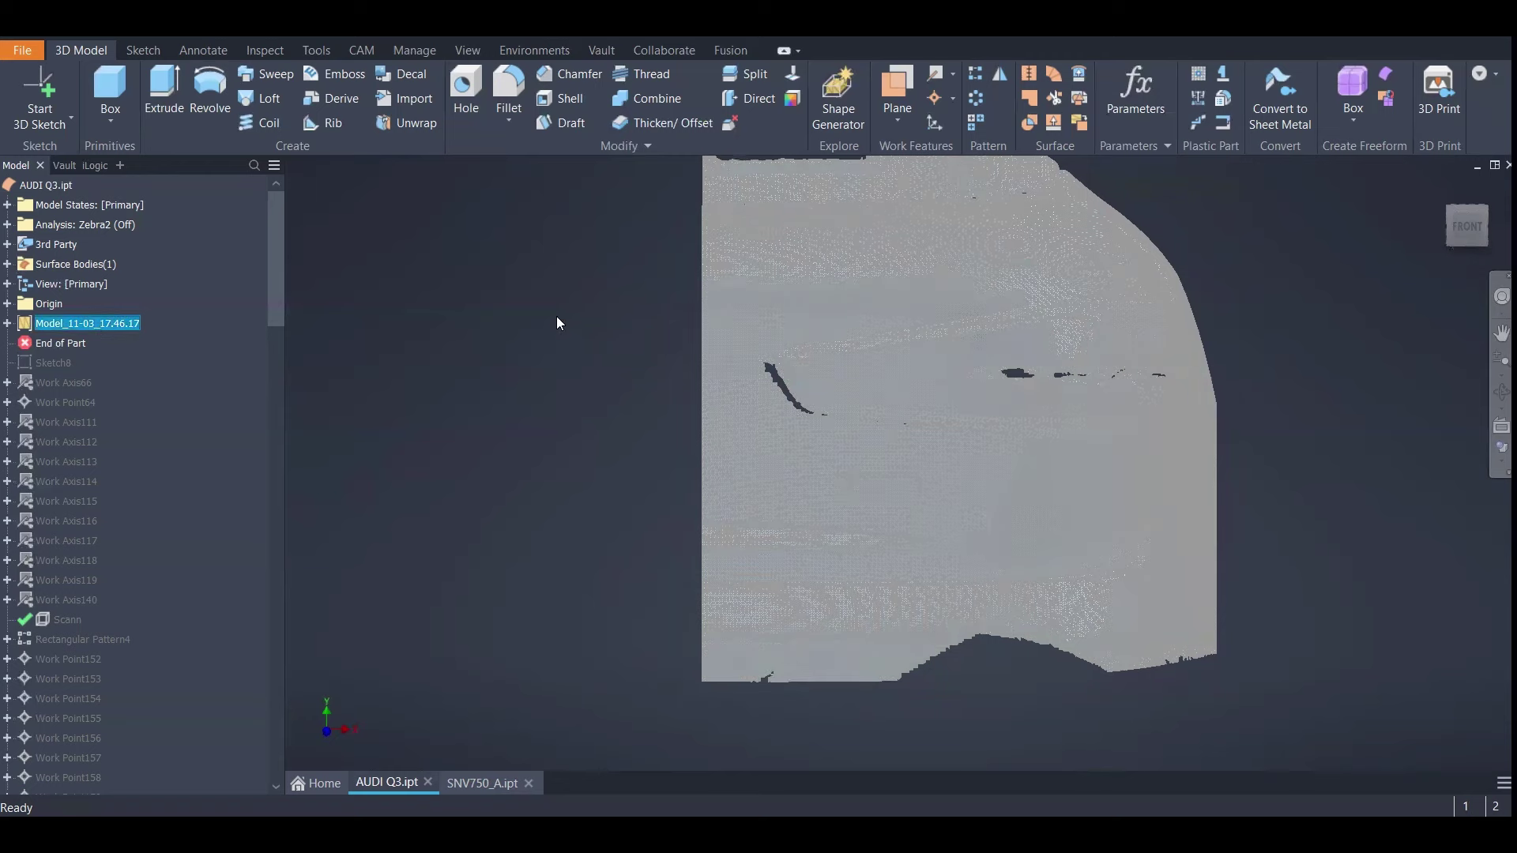
left_click(1233, 281)
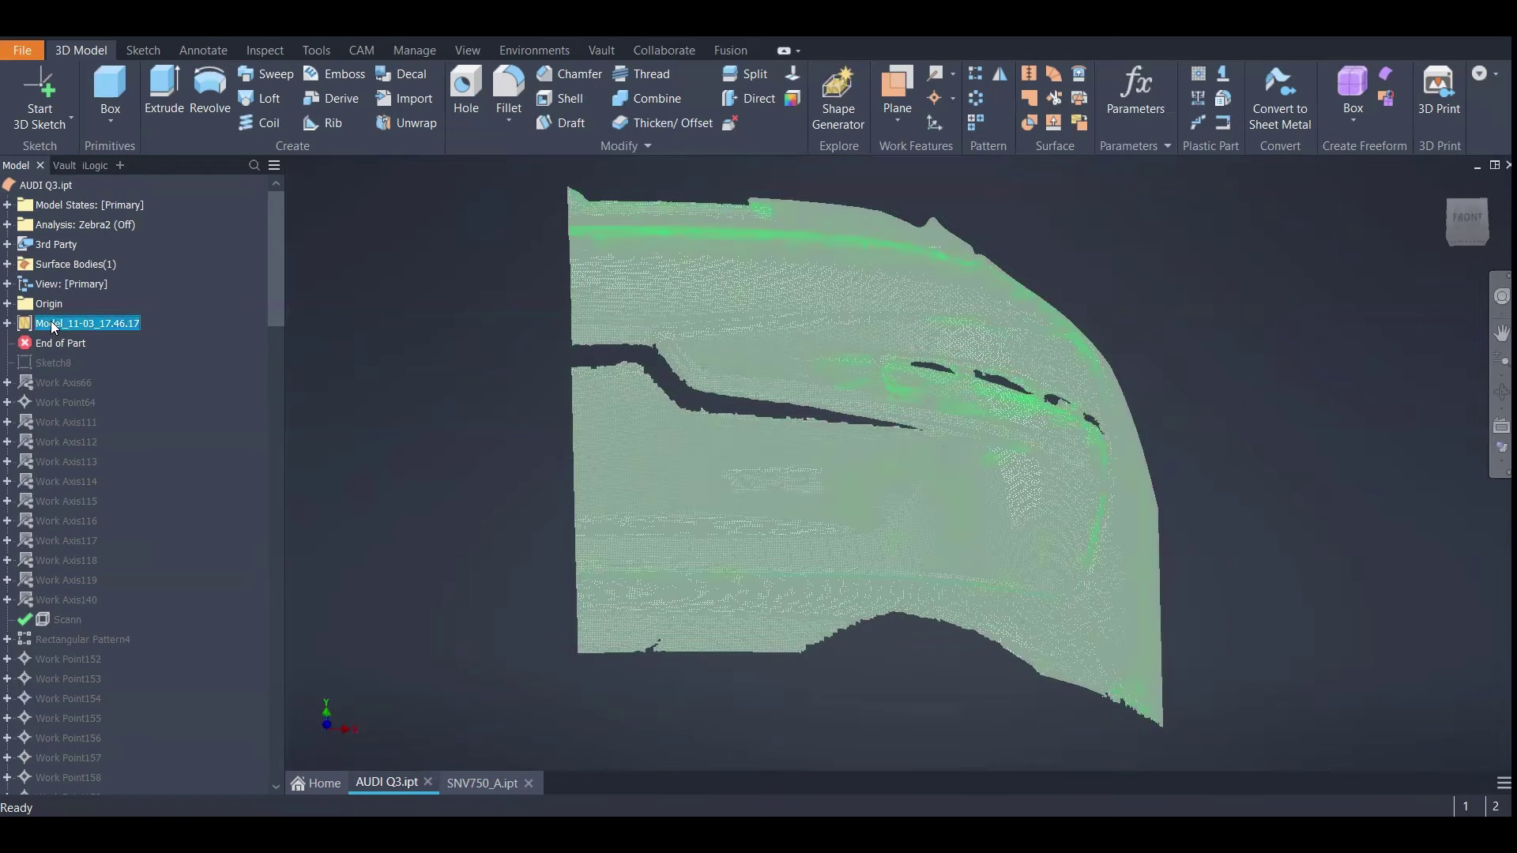
Move the End of Part marker below Sketch8 and select the sketch to show its boundary rectangle over the scan mesh
left_click(59, 345)
left_click_drag(58, 344, 50, 365)
left_click(51, 345)
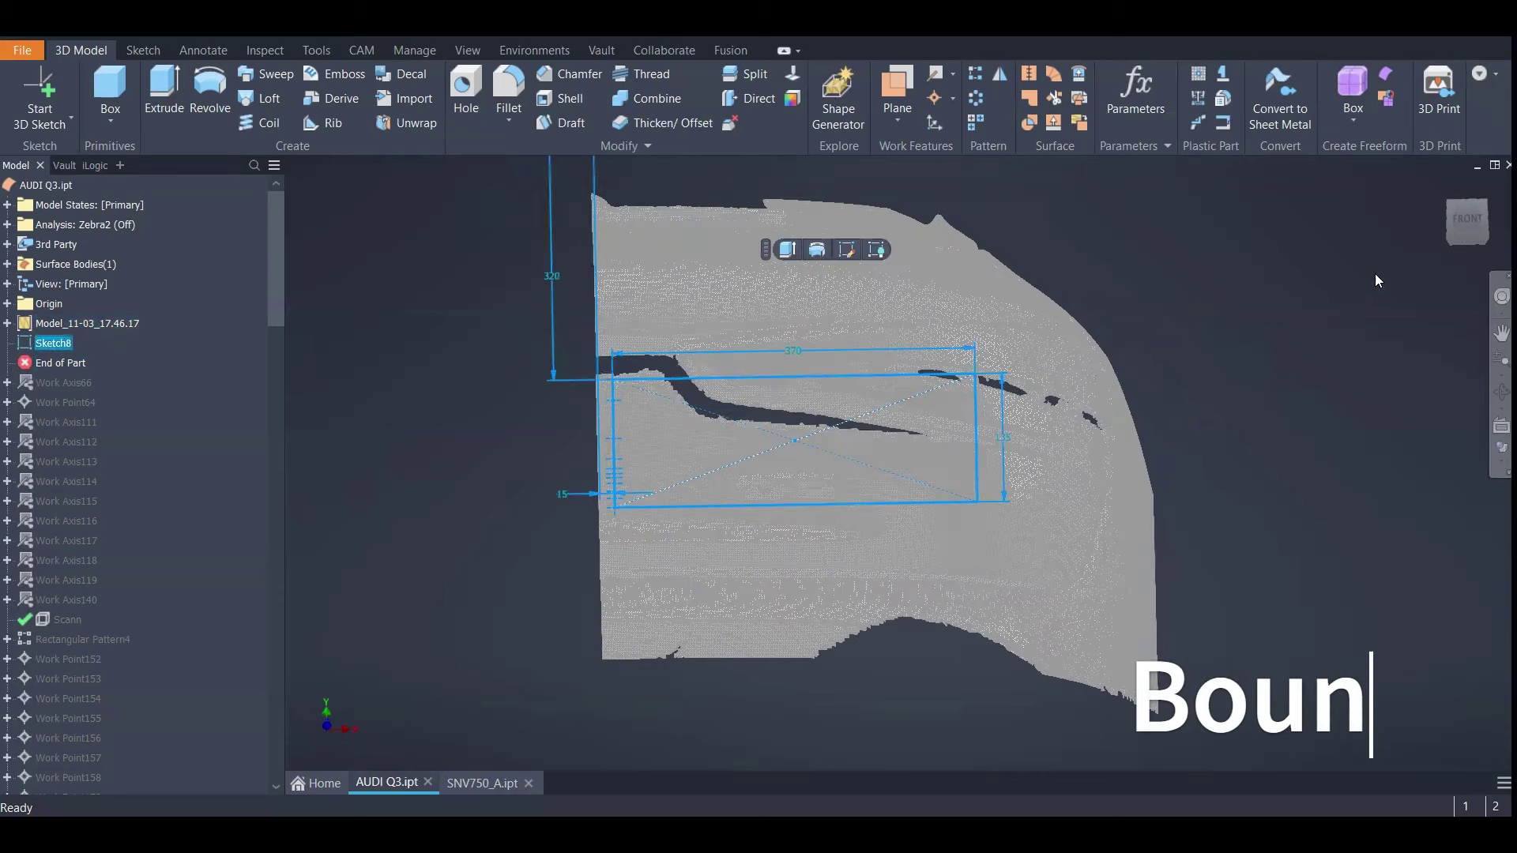
left_click(1467, 225)
scroll(861, 538, "up", 3)
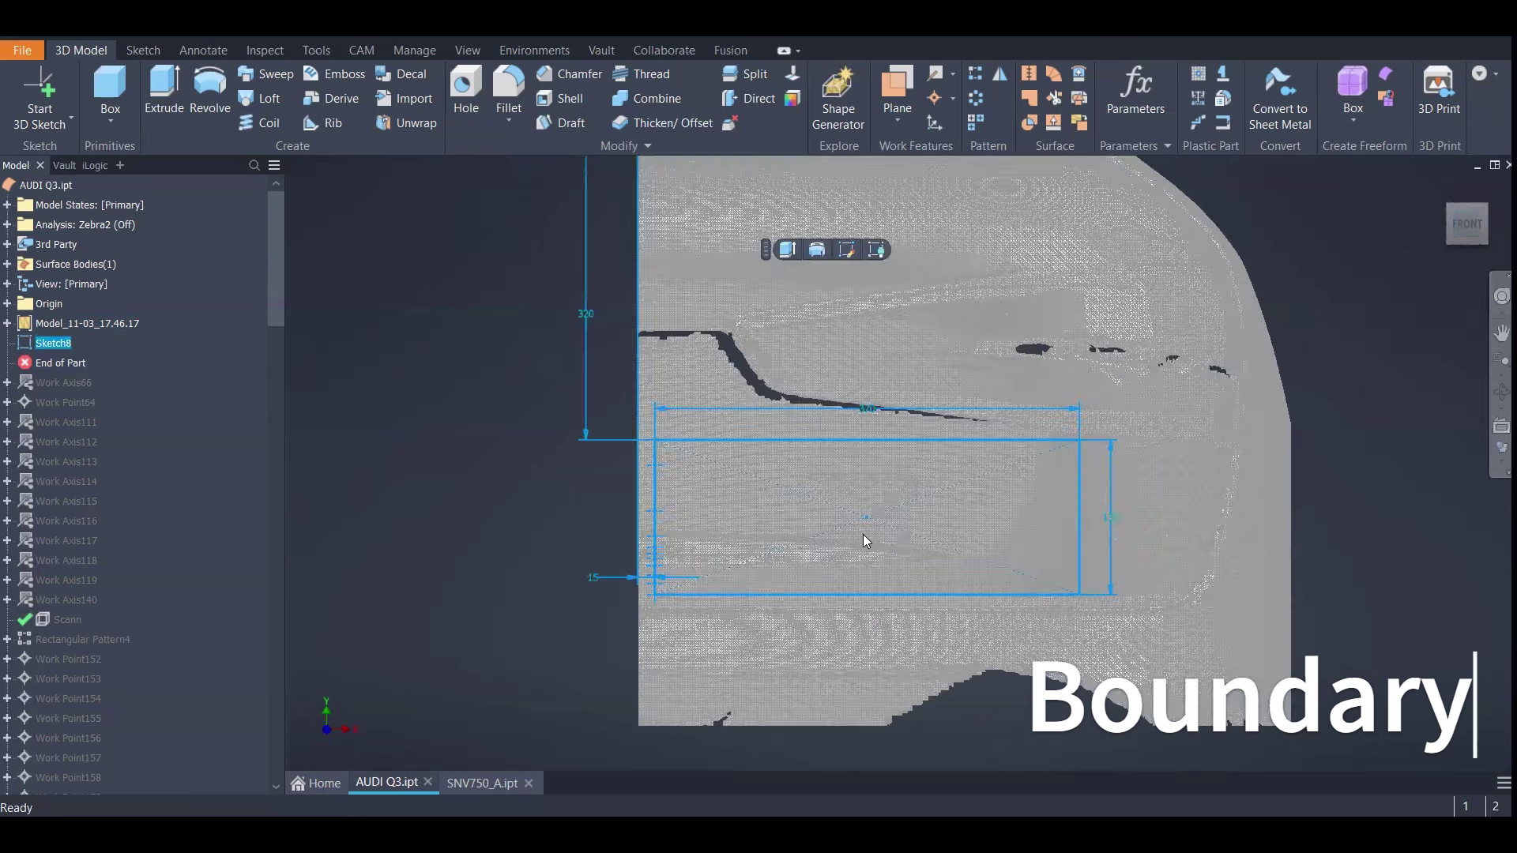
scroll(874, 553, "up", 3)
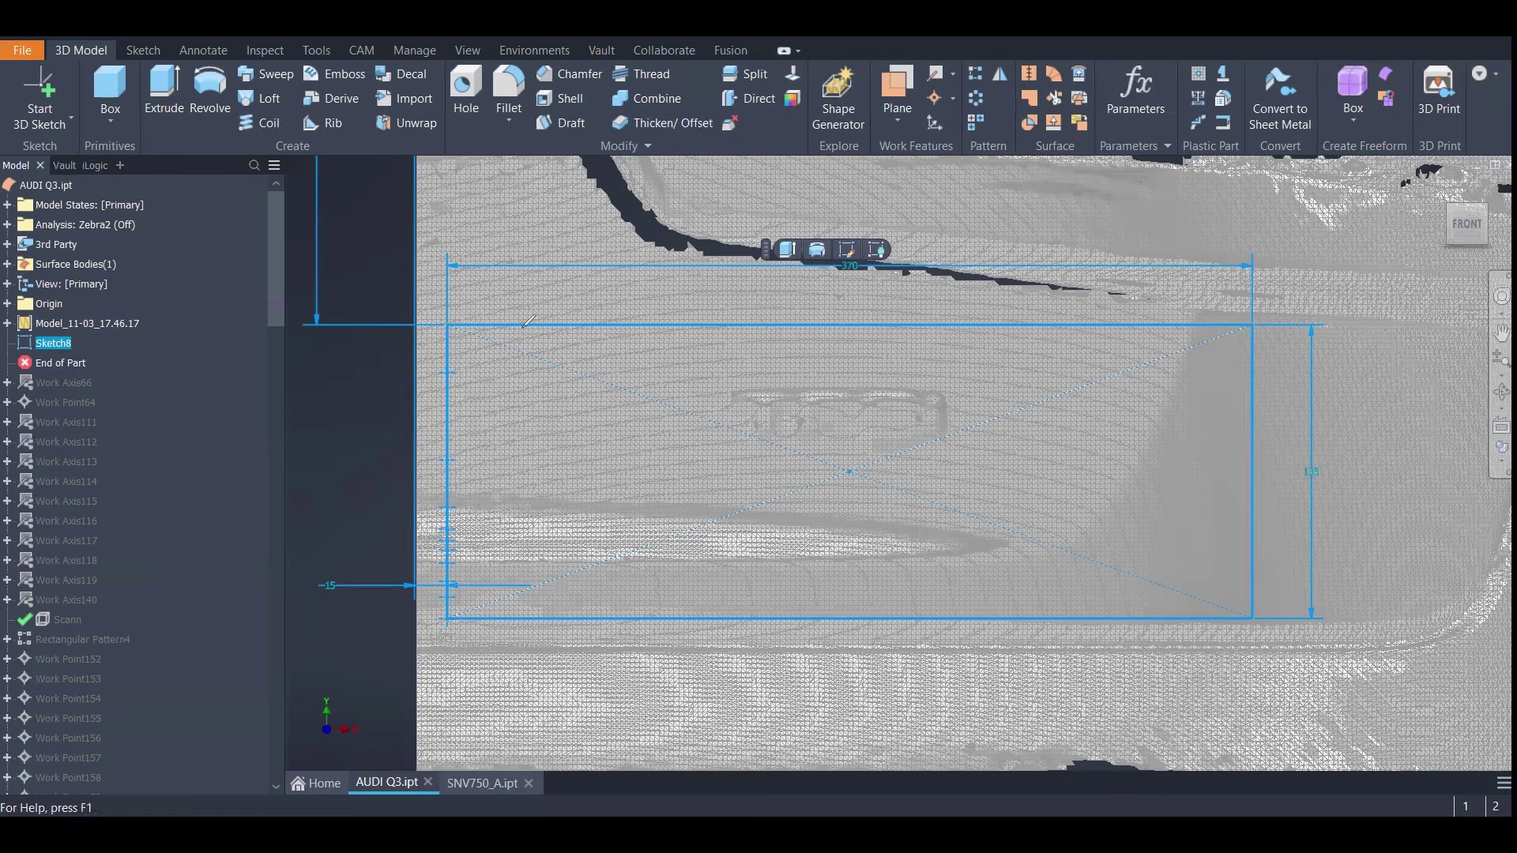
mouse_move(526, 324)
left_mouse_down()
mouse_move(506, 506)
mouse_move(522, 624)
left_mouse_up()
left_click_drag(616, 324, 634, 628)
left_click_drag(725, 324, 731, 624)
left_click_drag(836, 325, 839, 624)
mouse_move(918, 338)
left_mouse_down()
mouse_move(900, 407)
mouse_move(917, 611)
left_mouse_up()
left_click_drag(913, 355, 917, 621)
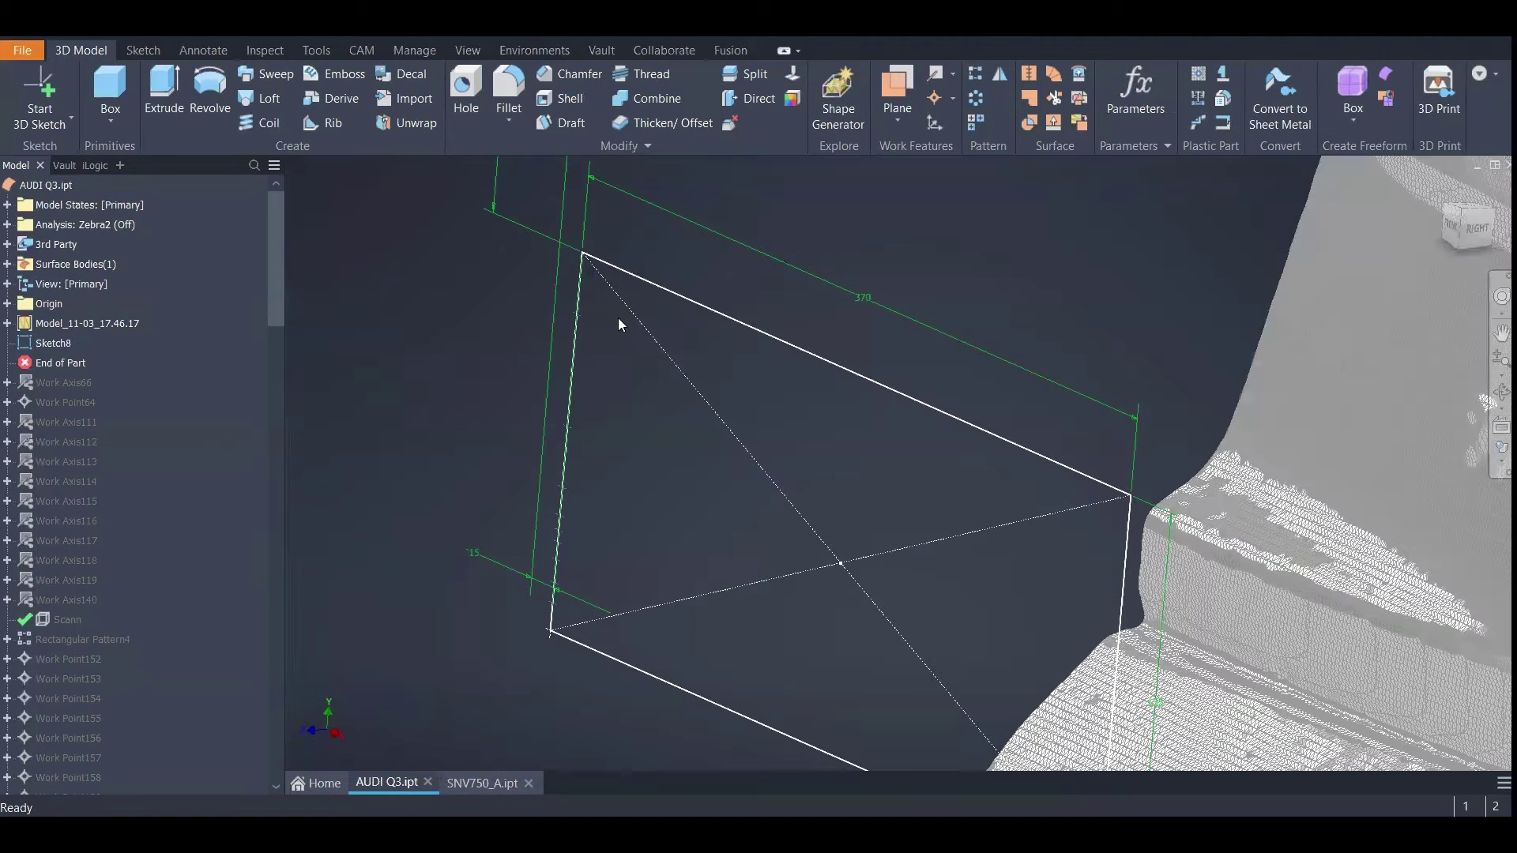
Inspect the sketch points spaced along the vertical edge of the boundary rectangle and their position relative to the scan mesh
scroll(594, 325, "up", 3)
left_click(594, 322)
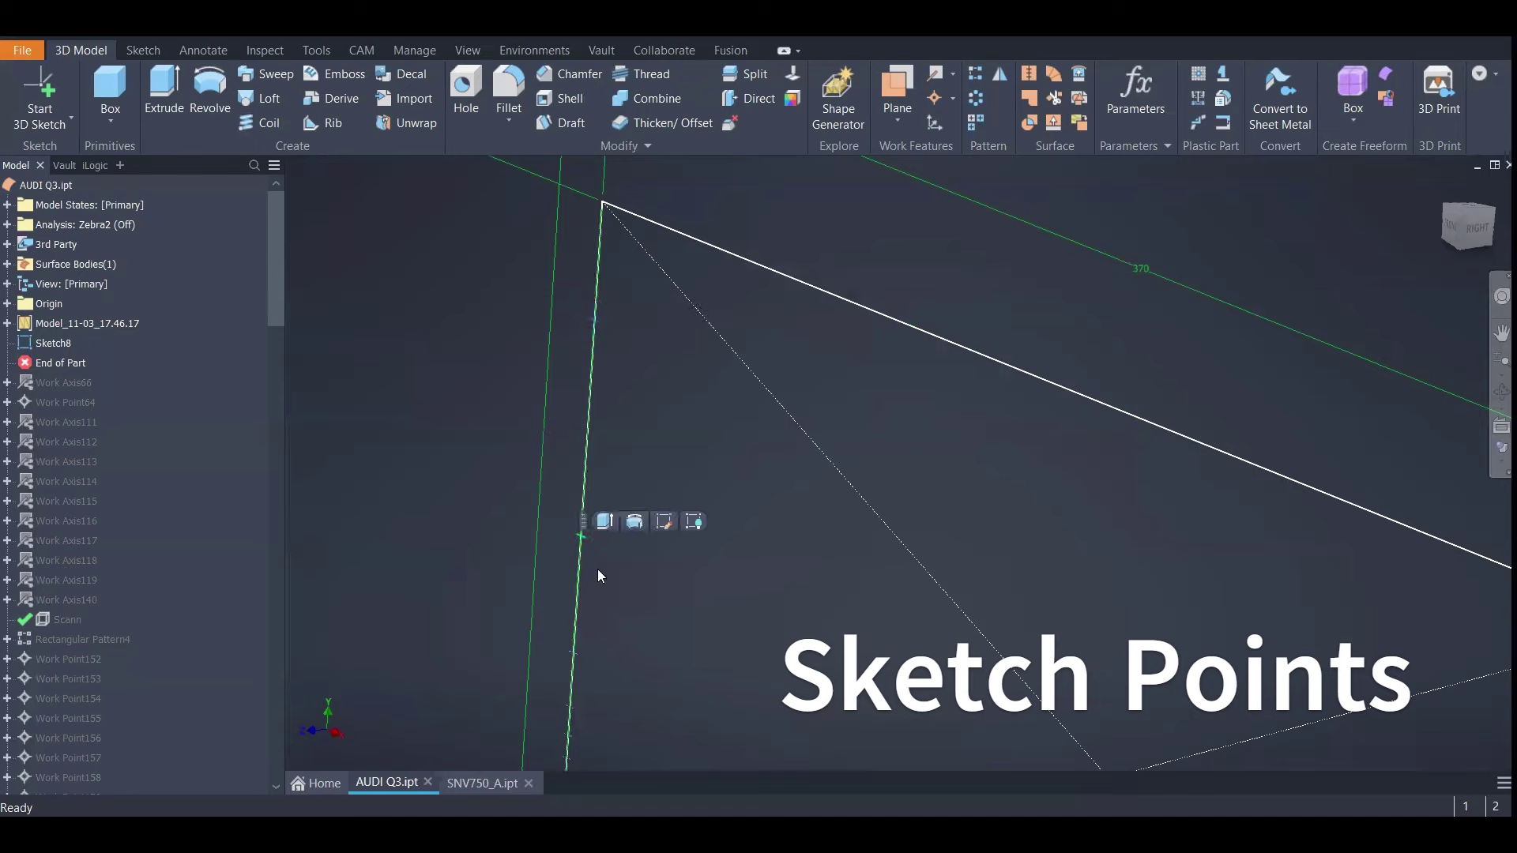
scroll(597, 569, "down", 4)
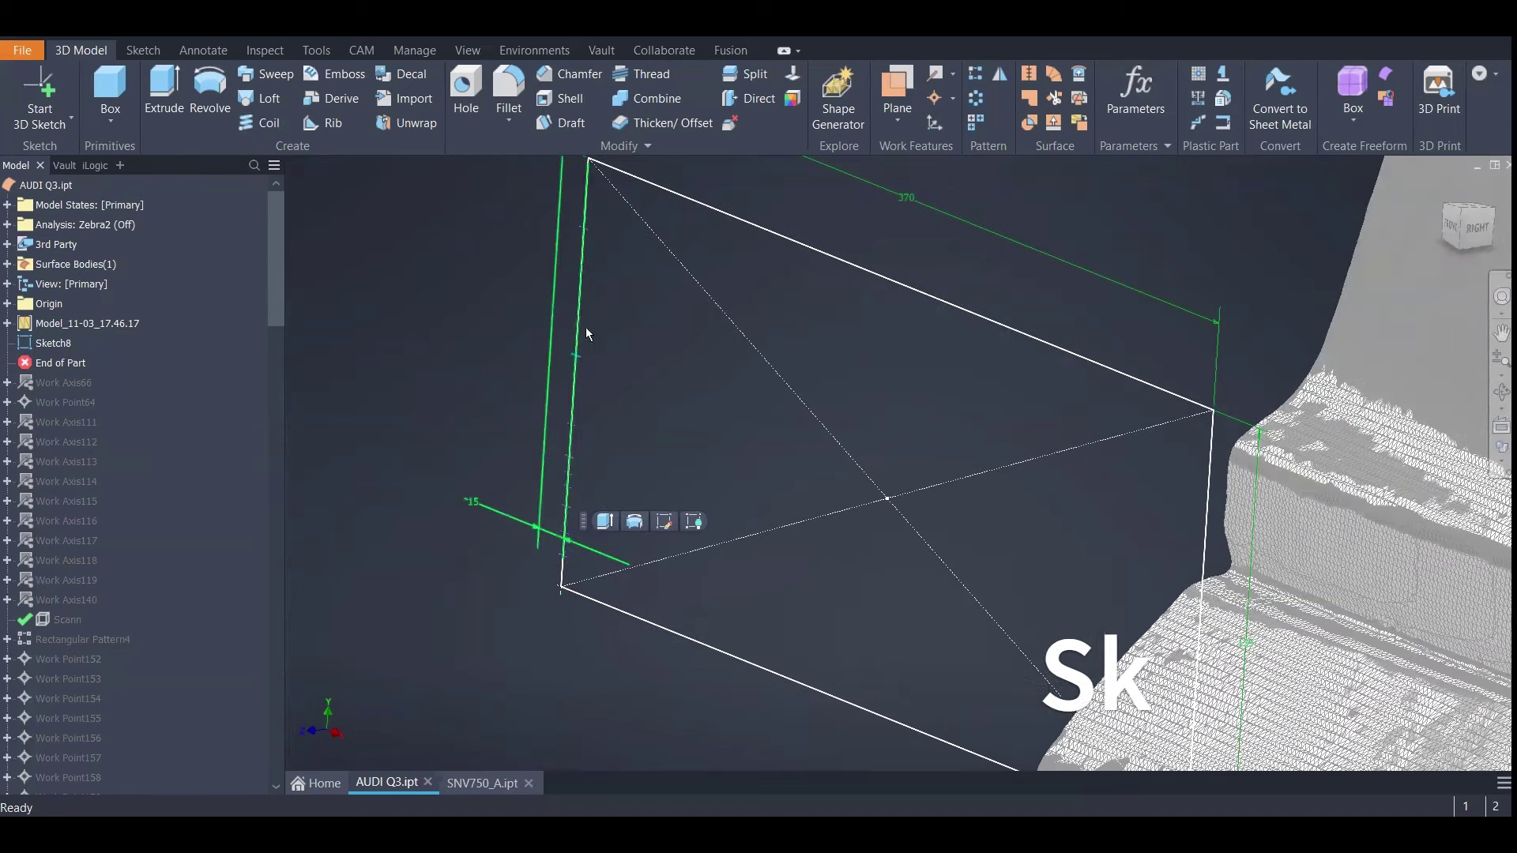
scroll(594, 289, "up", 3)
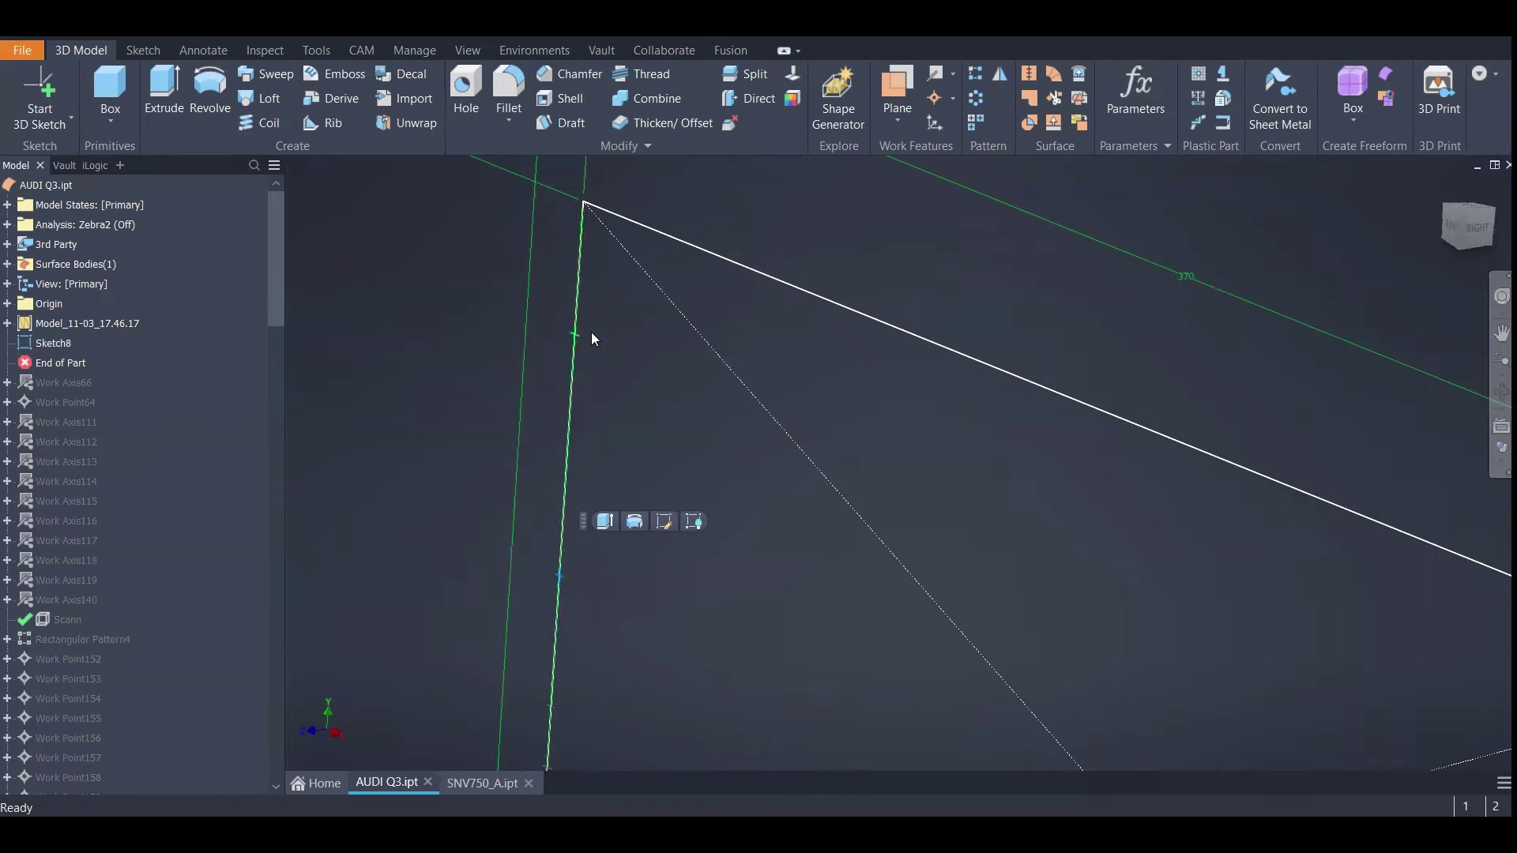
scroll(602, 327, "down", 3)
scroll(687, 368, "up", 3)
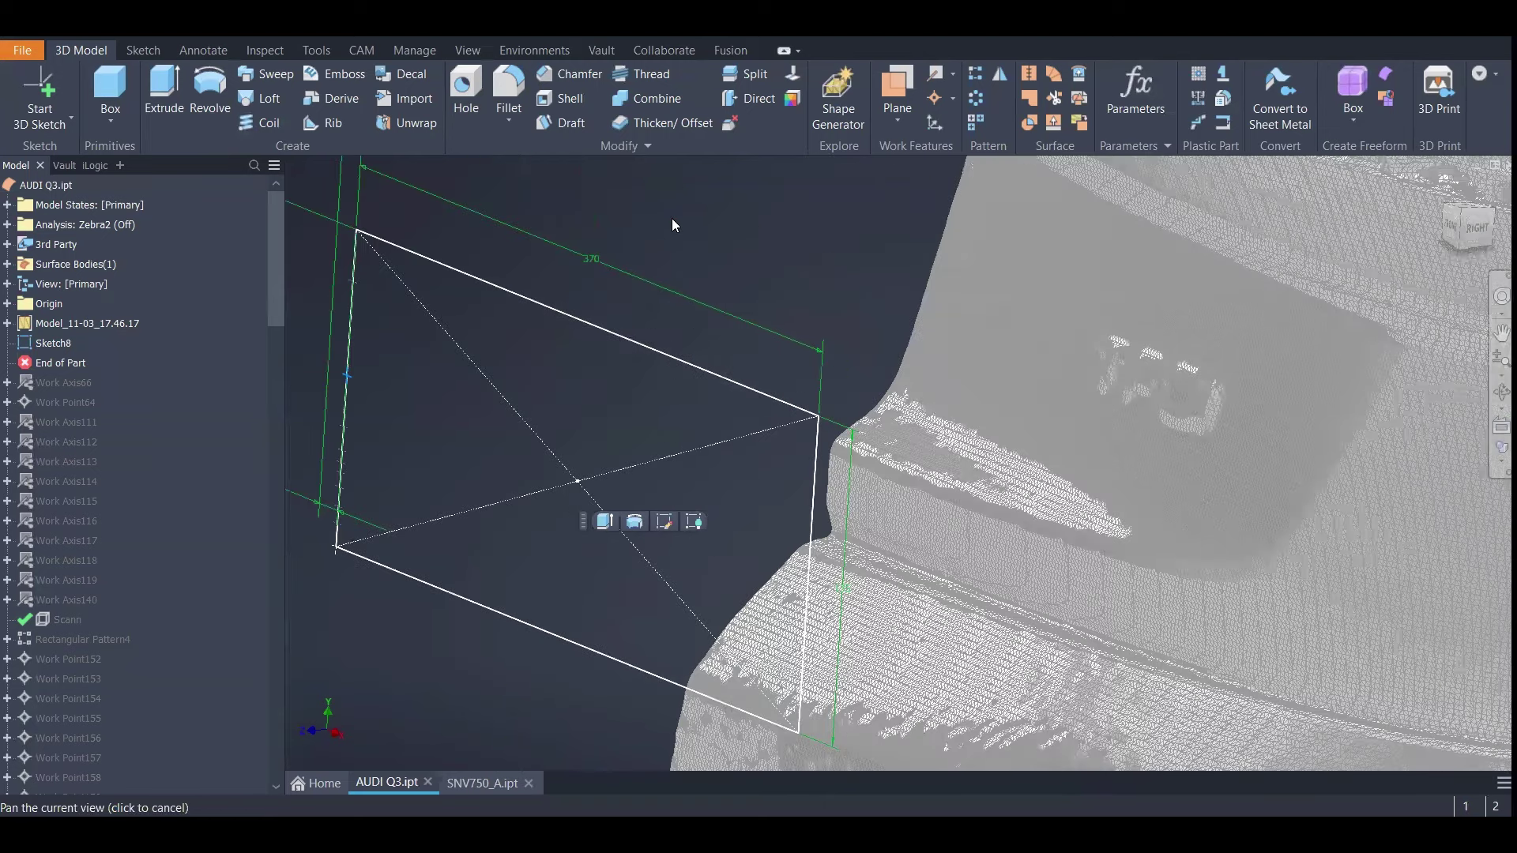
middle_click_drag(995, 247, 999, 243)
middle_click_drag(801, 233, 924, 288, "shift")
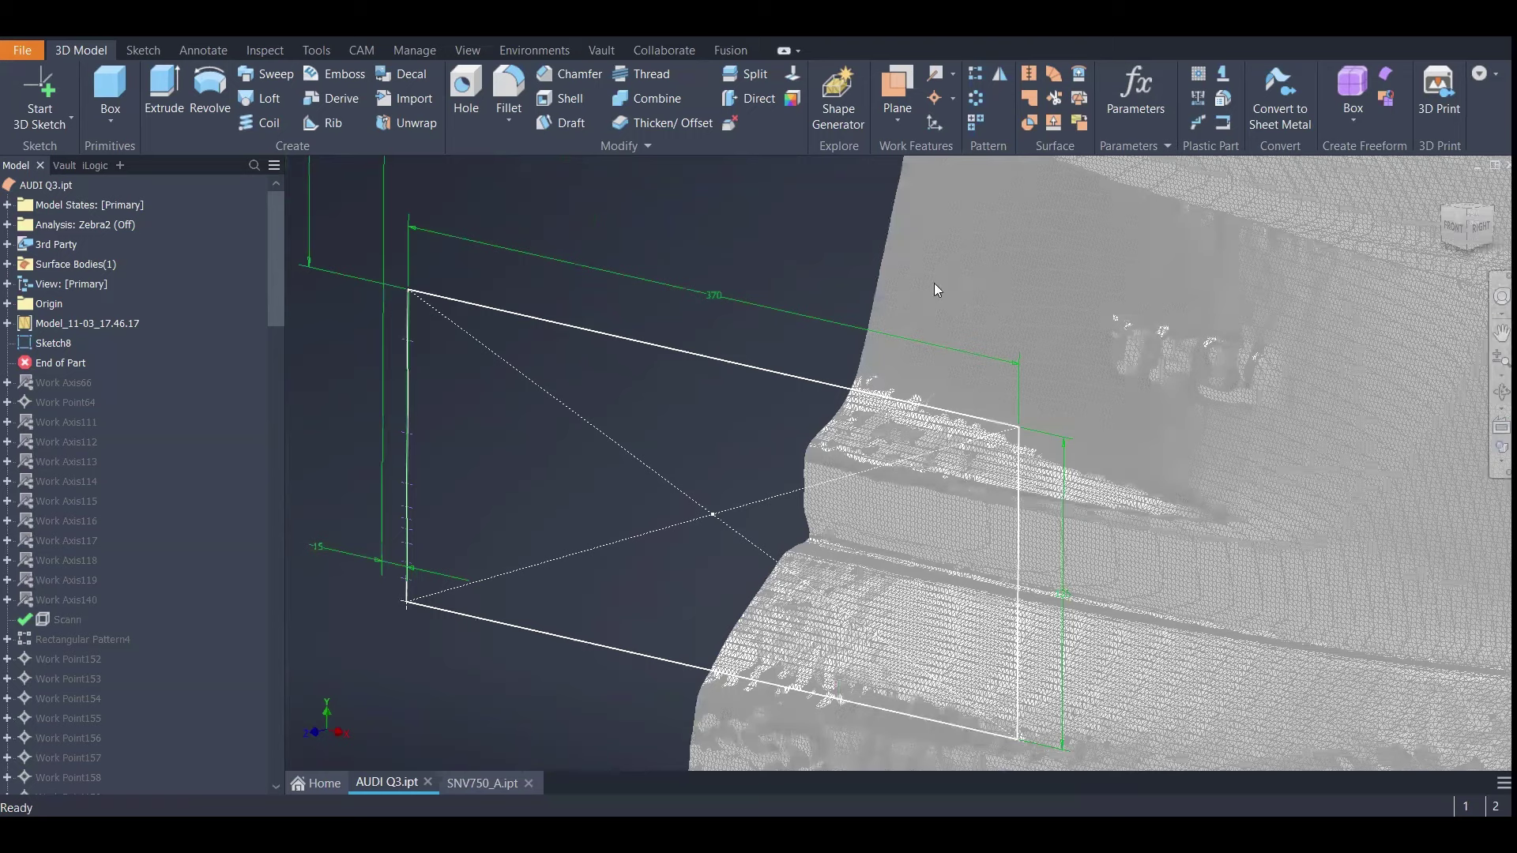
middle_click_drag(771, 300, 748, 308, "shift")
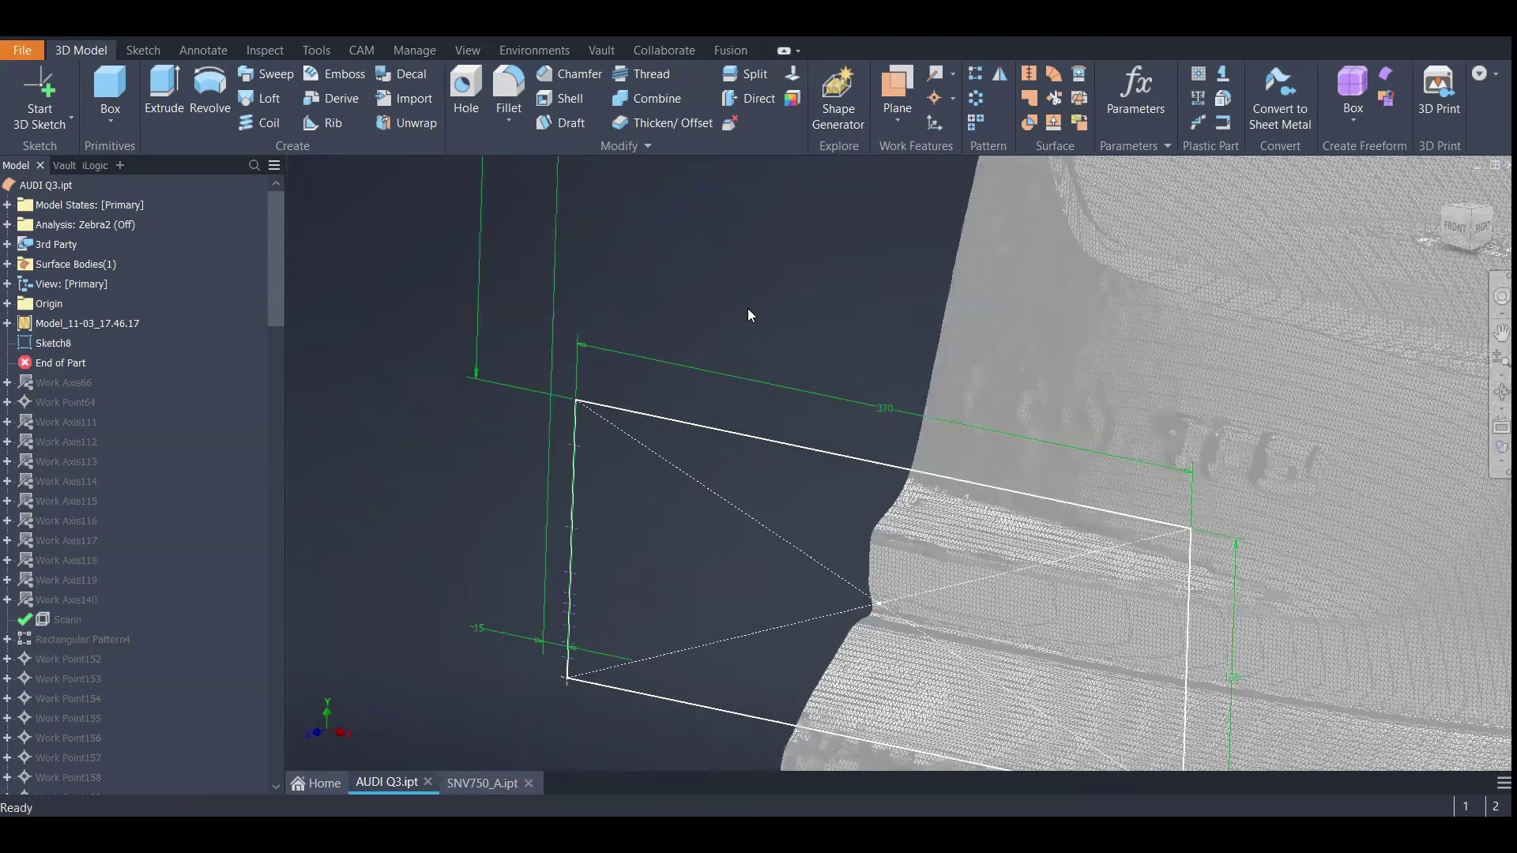
middle_click_drag(872, 260, 715, 327, "shift")
mouse_move(640, 466)
middle_mouse_down("shift")
mouse_move(654, 433)
mouse_move(634, 441)
middle_mouse_up("shift")
middle_click_drag(608, 316, 541, 306, "shift")
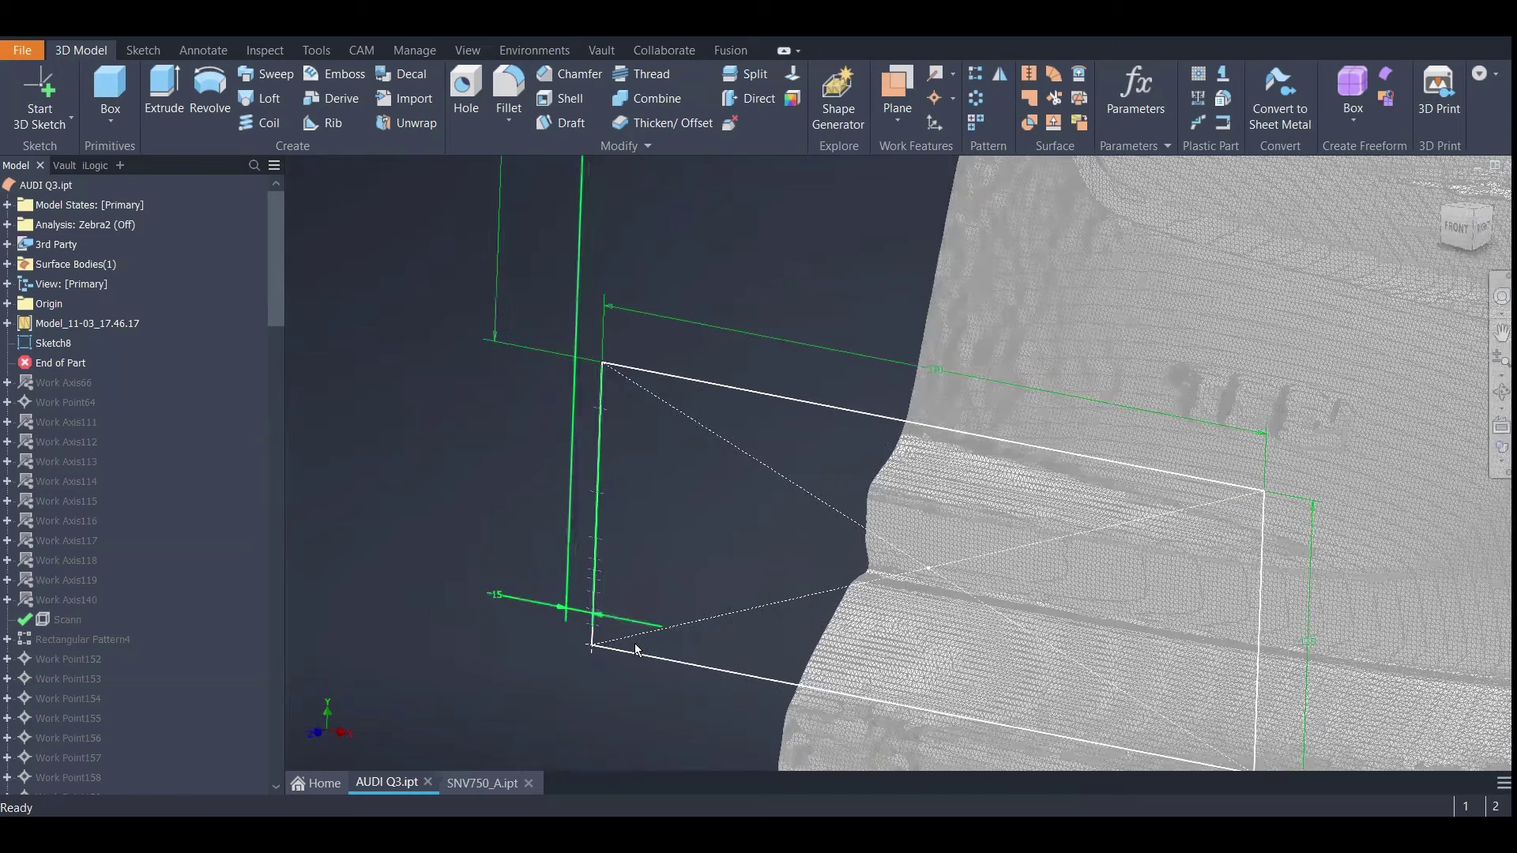
mouse_move(745, 244)
middle_mouse_down("shift")
mouse_move(551, 473)
mouse_move(534, 436)
middle_mouse_up("shift")
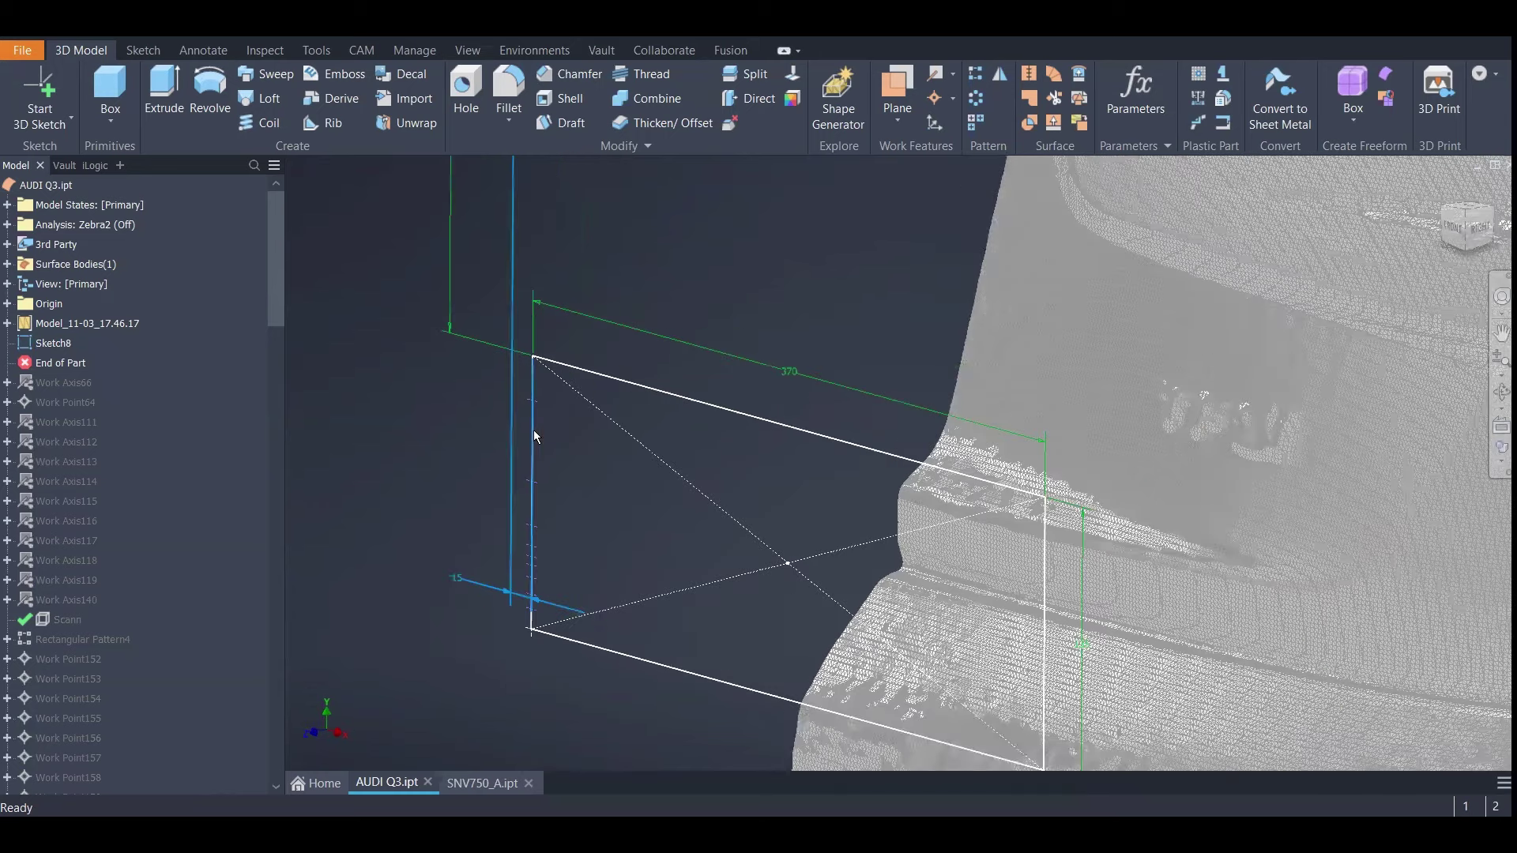
Clear the sketch selection and move the End of Part marker below Work Axis140 to restore the work axes
left_click(411, 381)
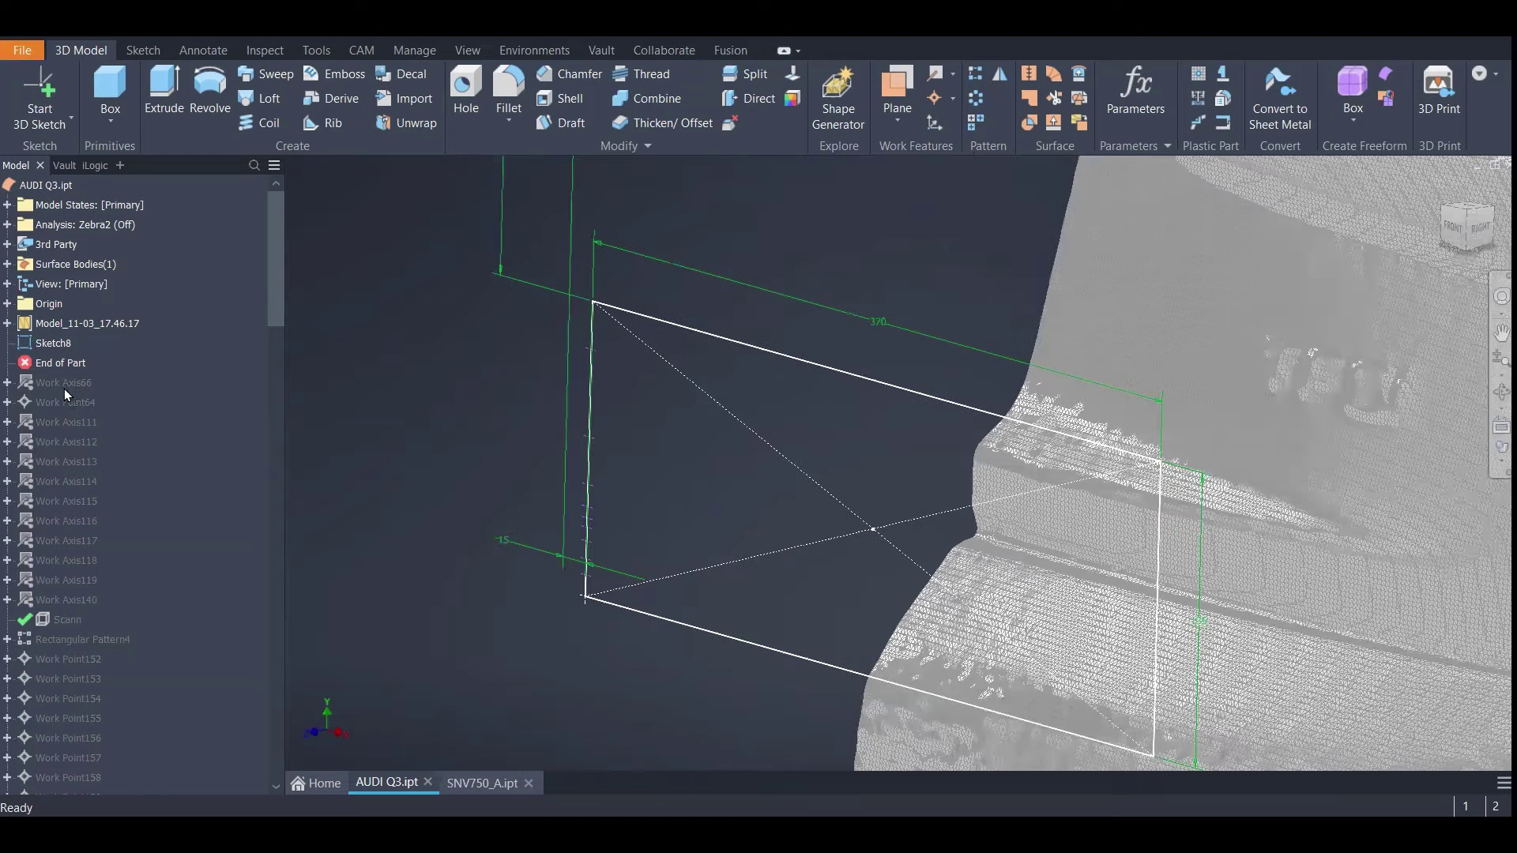
left_click_drag(64, 388, 72, 598)
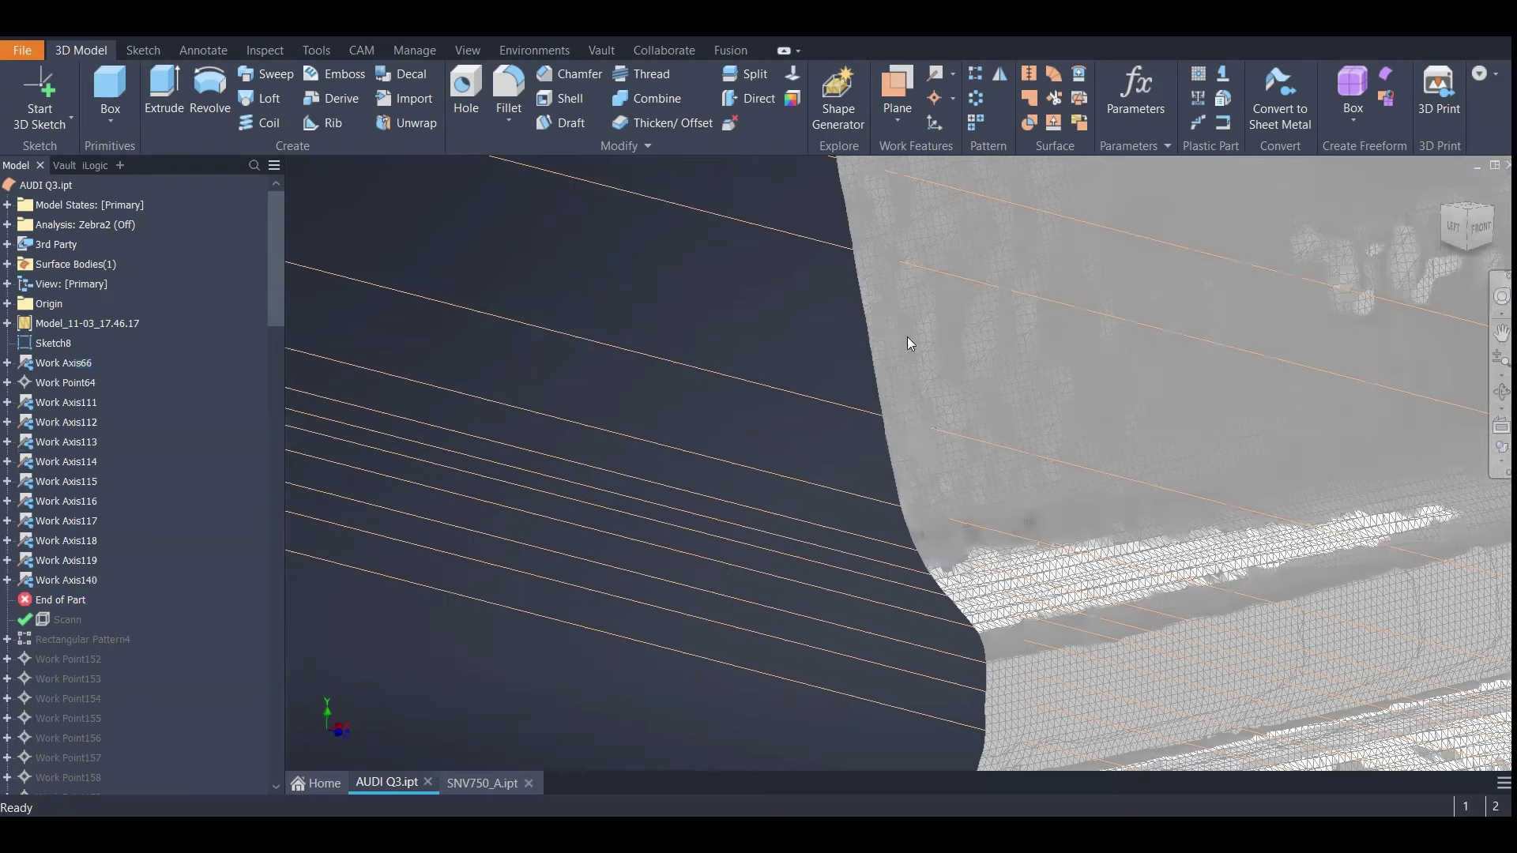
Examine where the work axes pierce the left edge area of the scan mesh, highlighting Work Axis66 up close
scroll(894, 293, "down", 2)
scroll(892, 308, "down", 2)
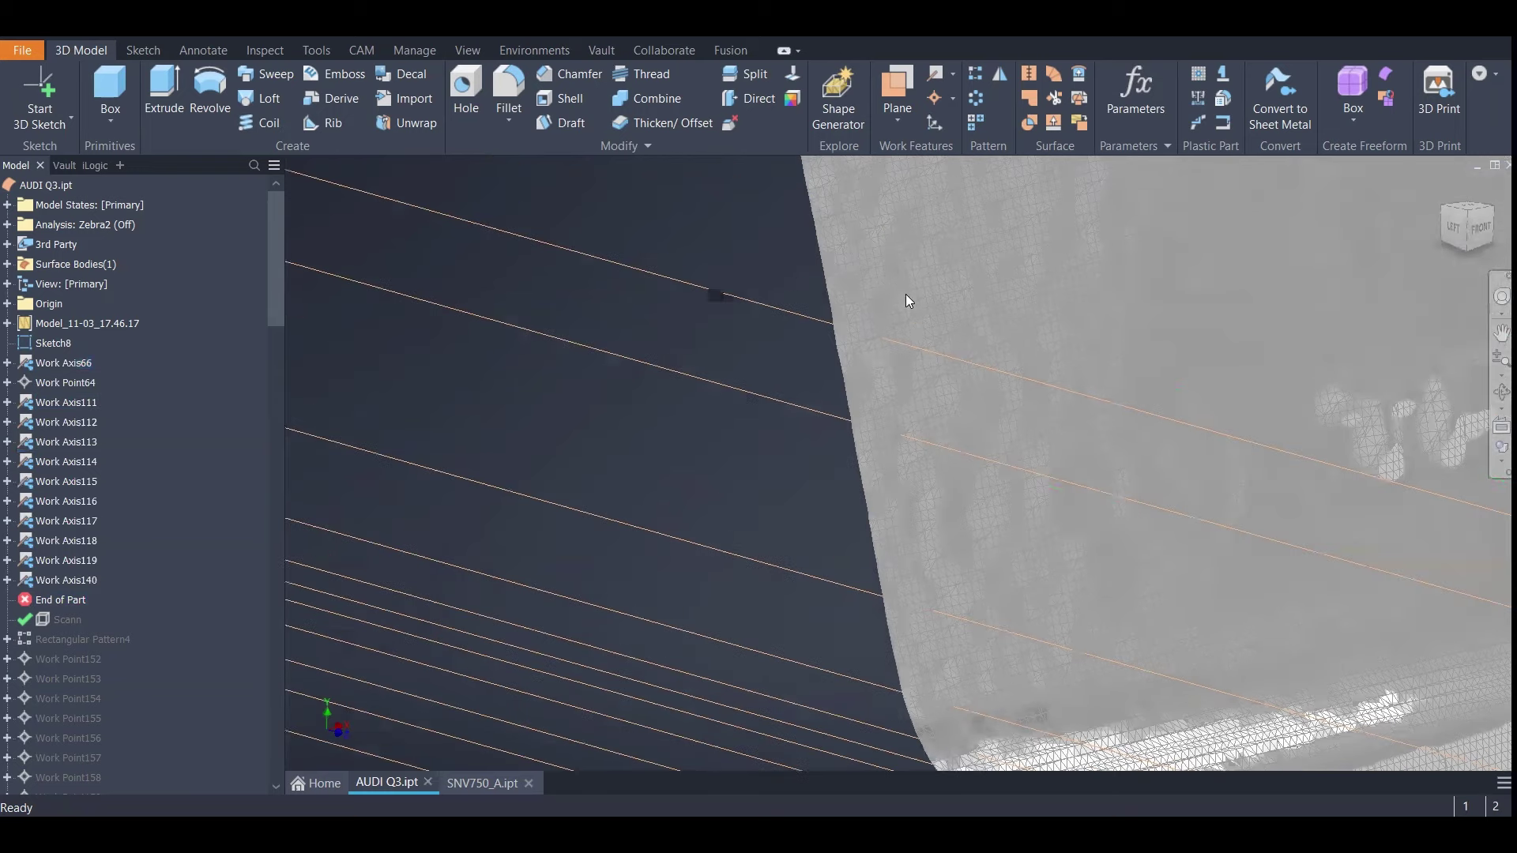
scroll(804, 408, "up", 2)
scroll(806, 265, "down", 1)
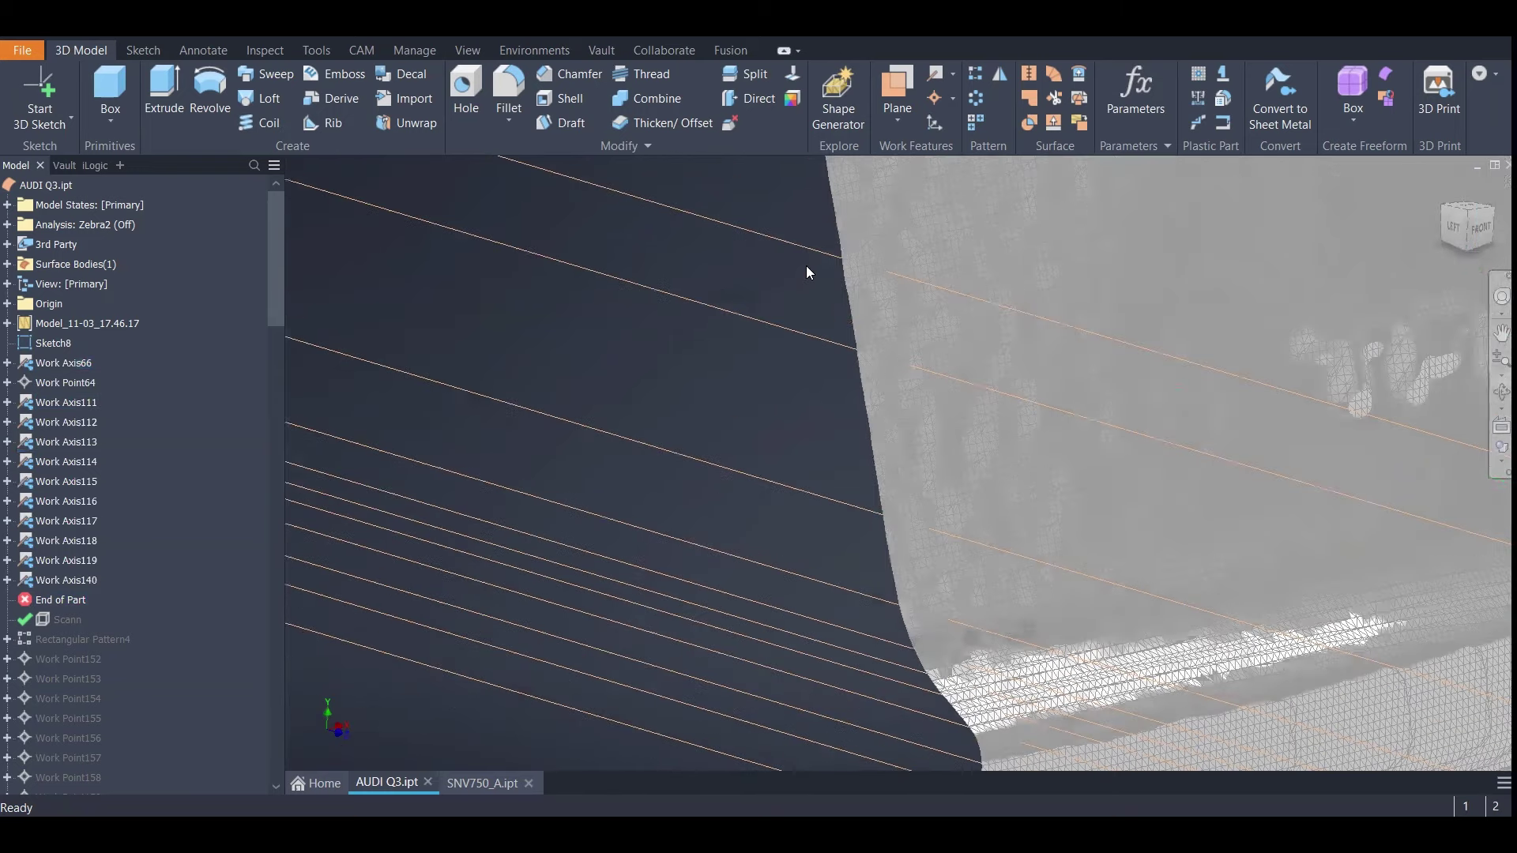
scroll(815, 256, "down", 2)
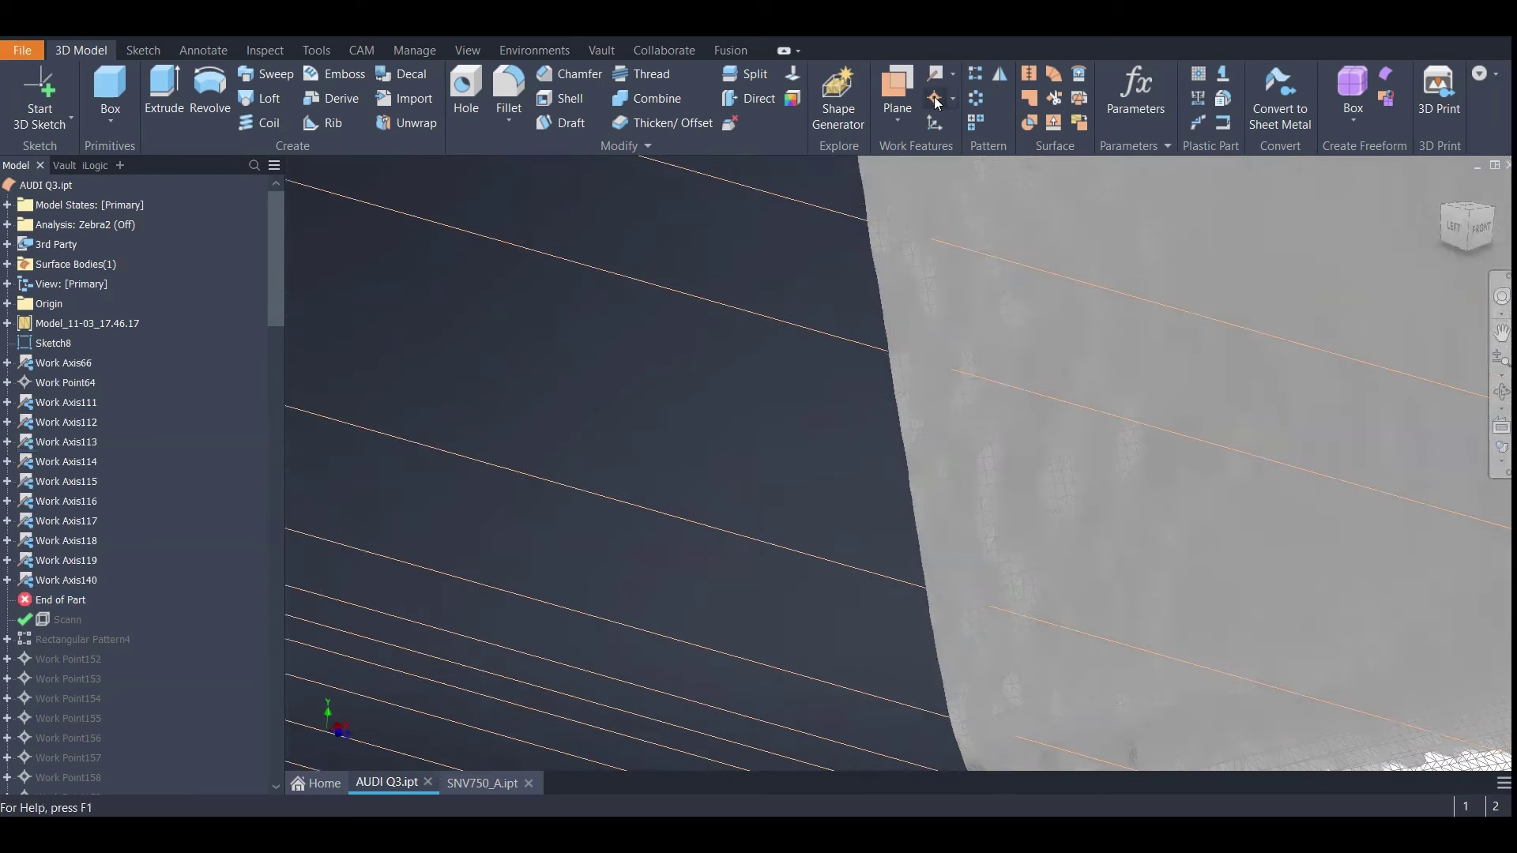
left_click(955, 246)
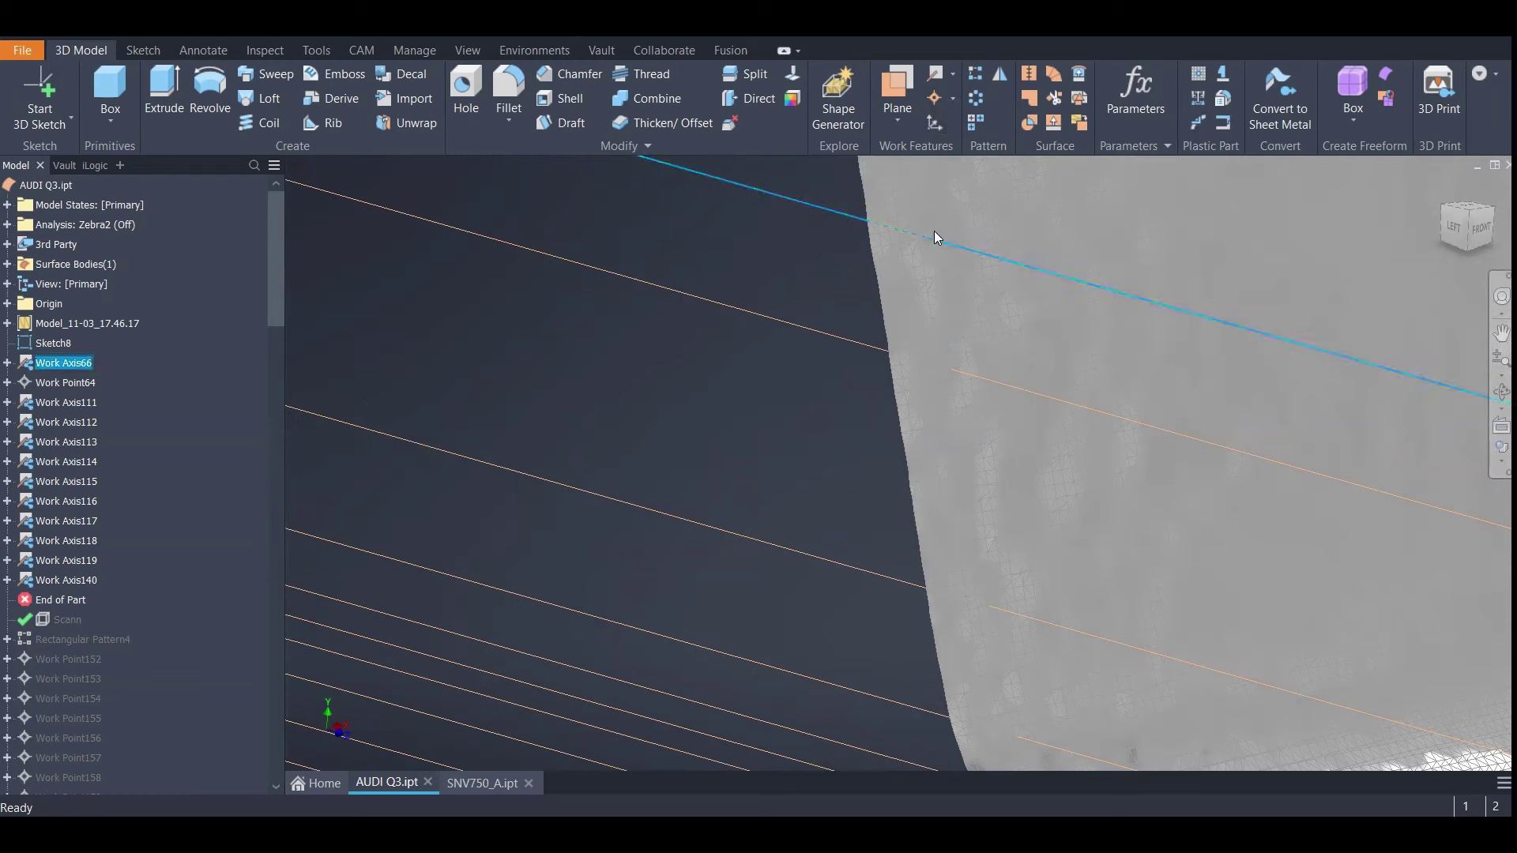
scroll(935, 236, "down", 3)
scroll(910, 232, "up", 3)
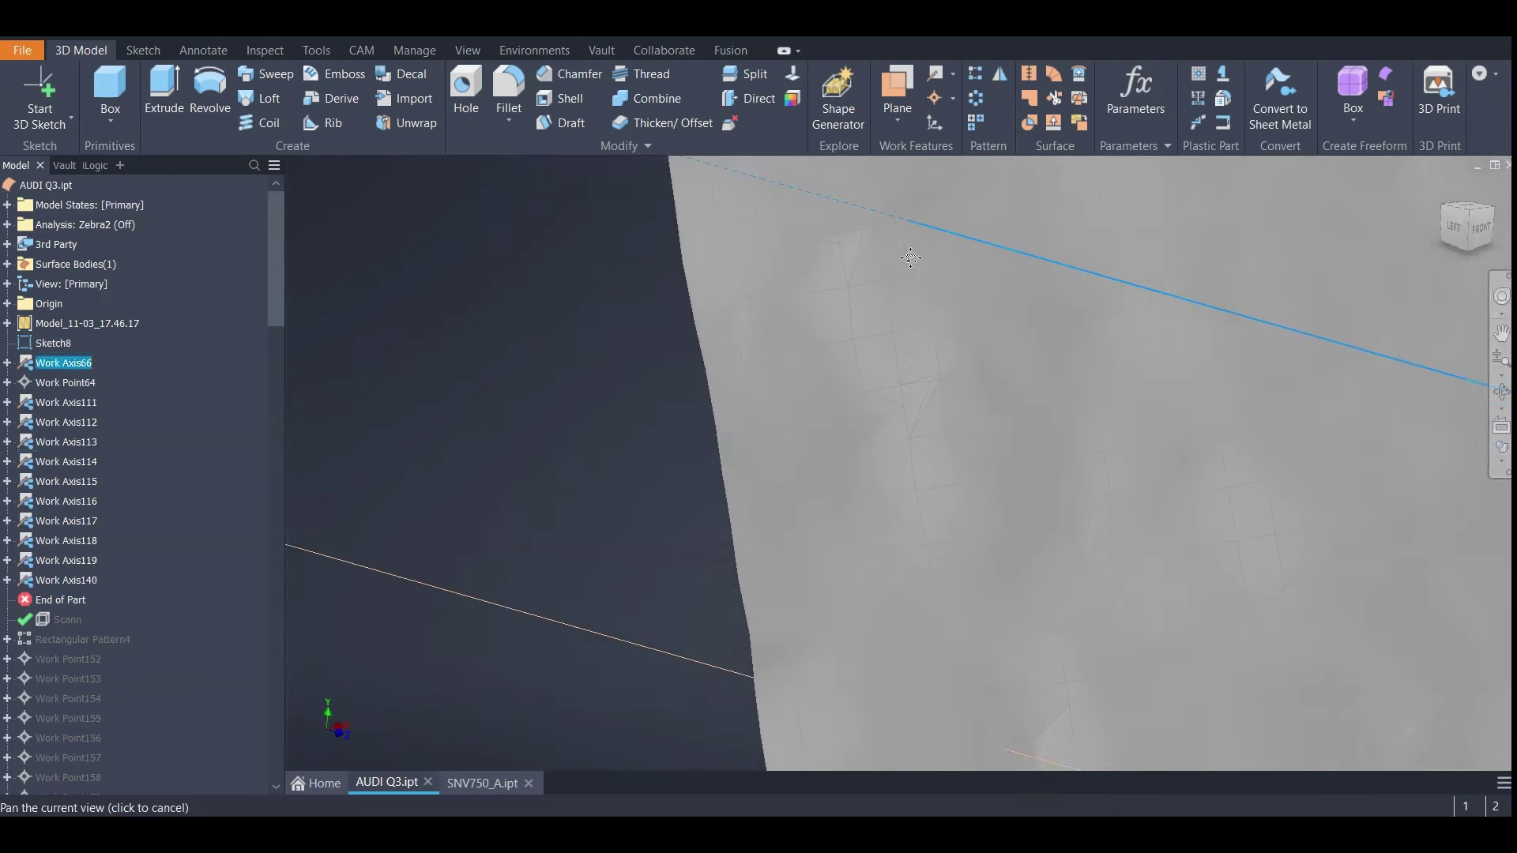
middle_click_drag(910, 233, 930, 307)
left_click(638, 339)
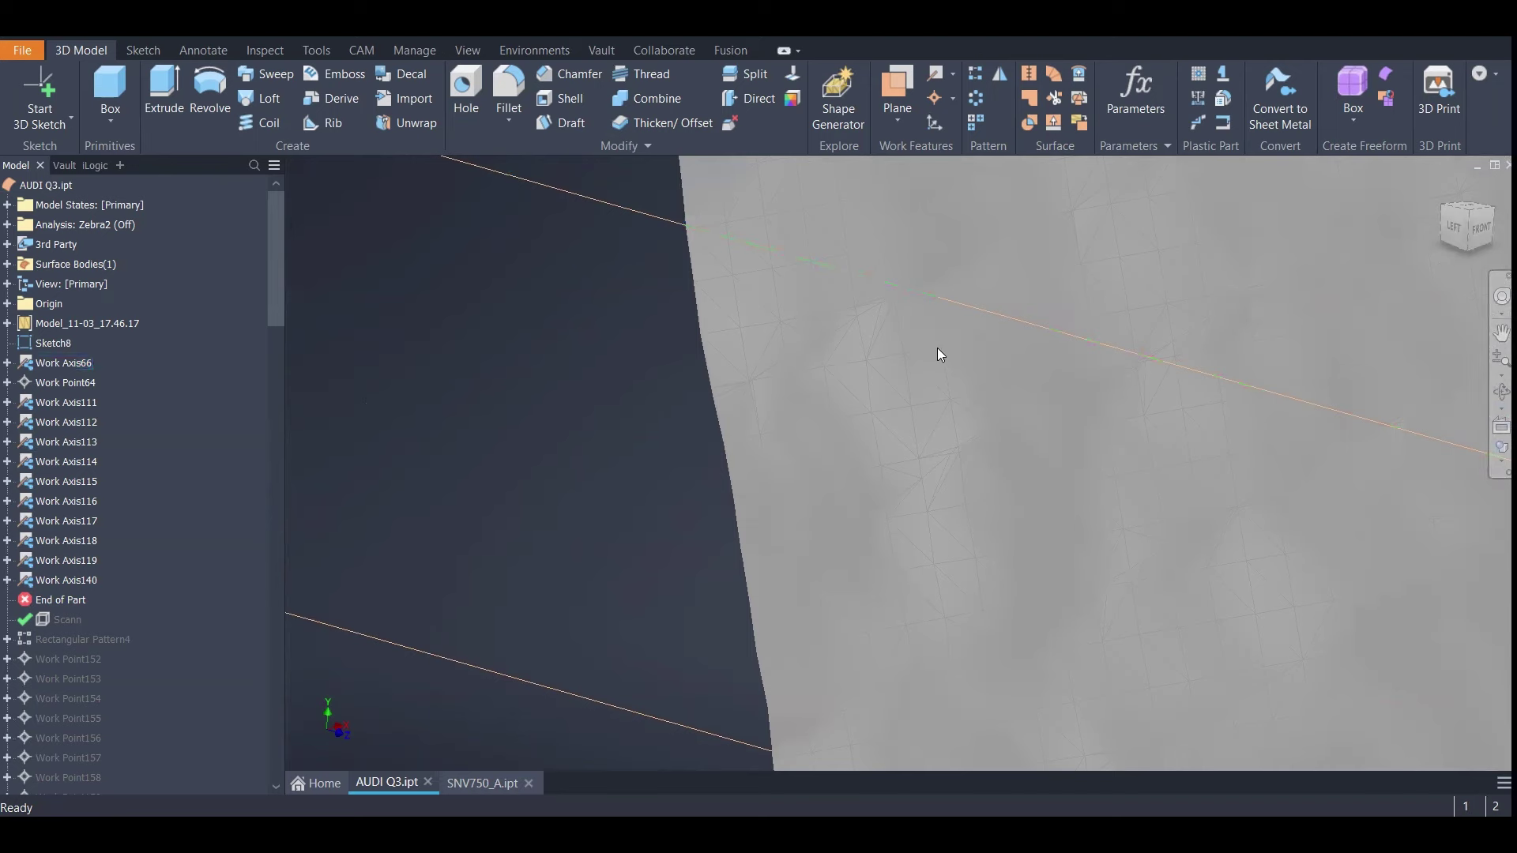
scroll(937, 350, "up", 6)
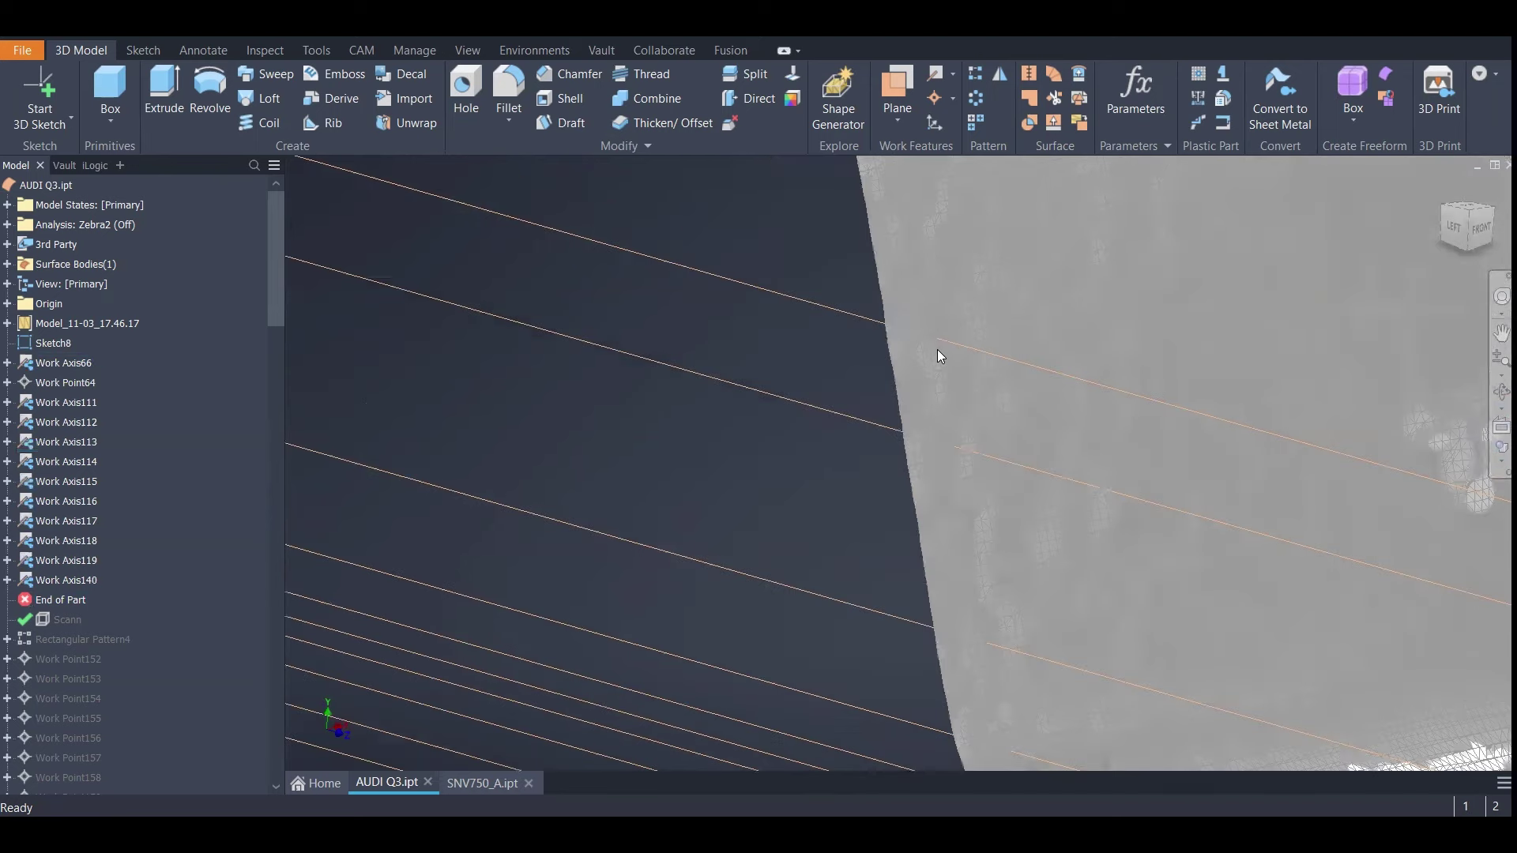
View the scan mesh and the Sketch8 boundary rectangle squarely from the front
left_click_drag(1484, 232, 1467, 254)
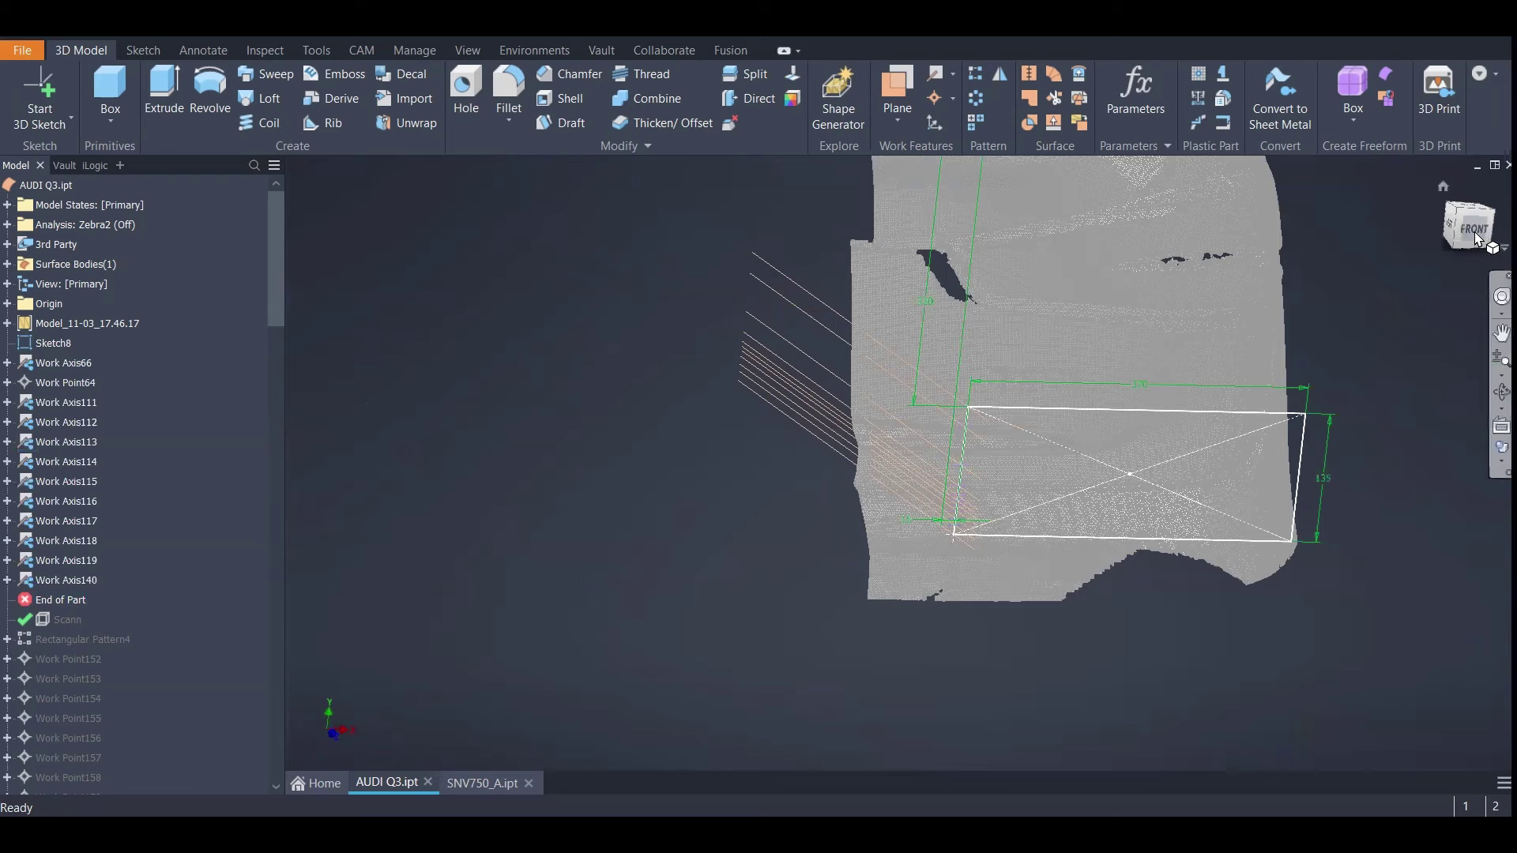
left_click(1476, 232)
scroll(791, 586, "down", 4)
middle_click_drag(801, 559, 624, 528)
middle_click_drag(744, 431, 754, 410)
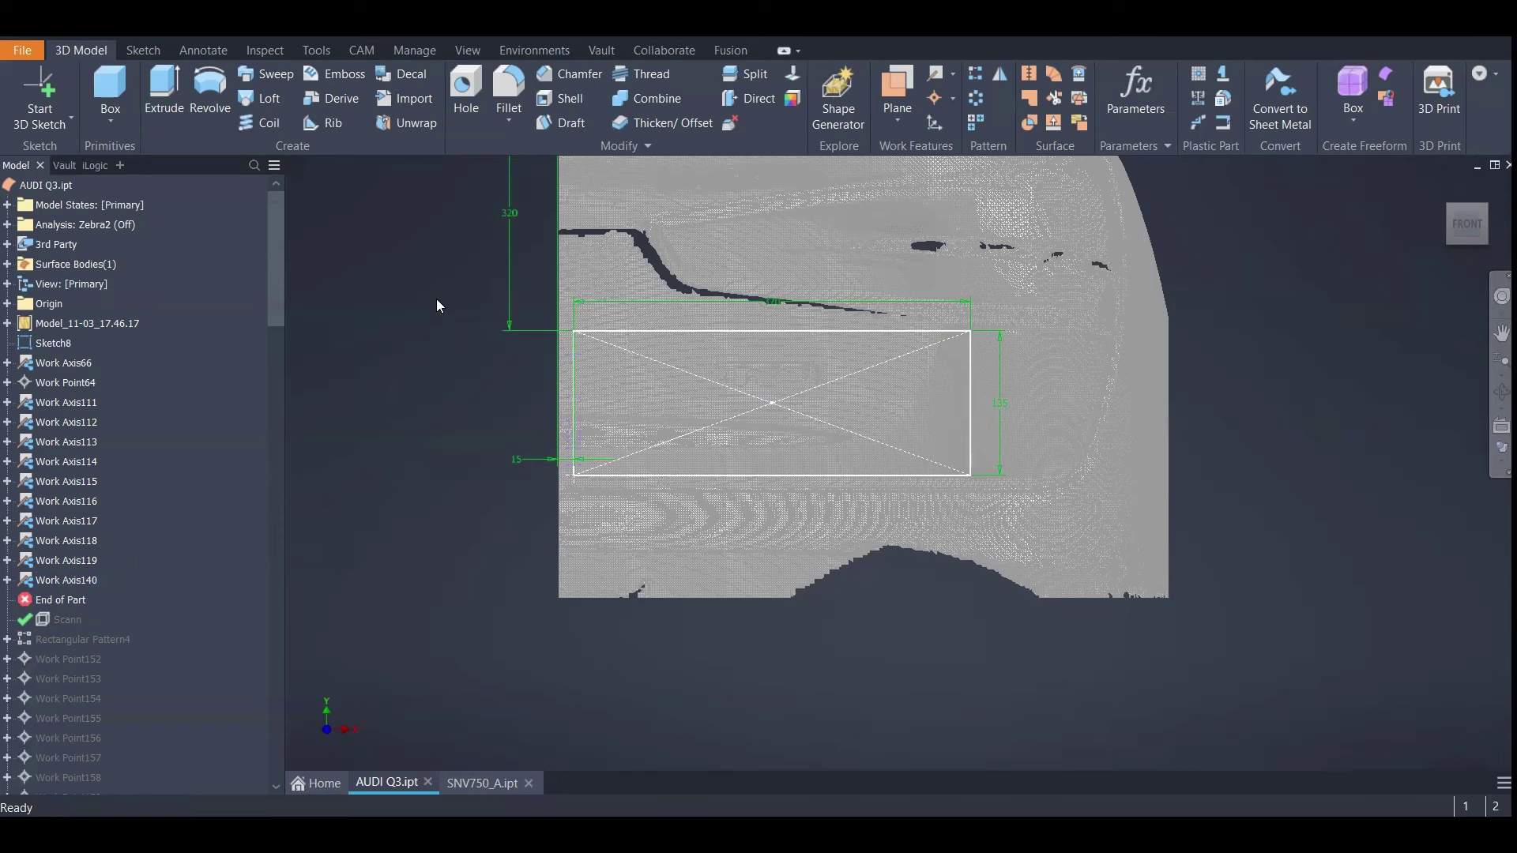
Try Fit Mesh Face with a brush size of 100 over the mesh at the boundary rectangle's left edge, and discard it
left_click(1080, 125)
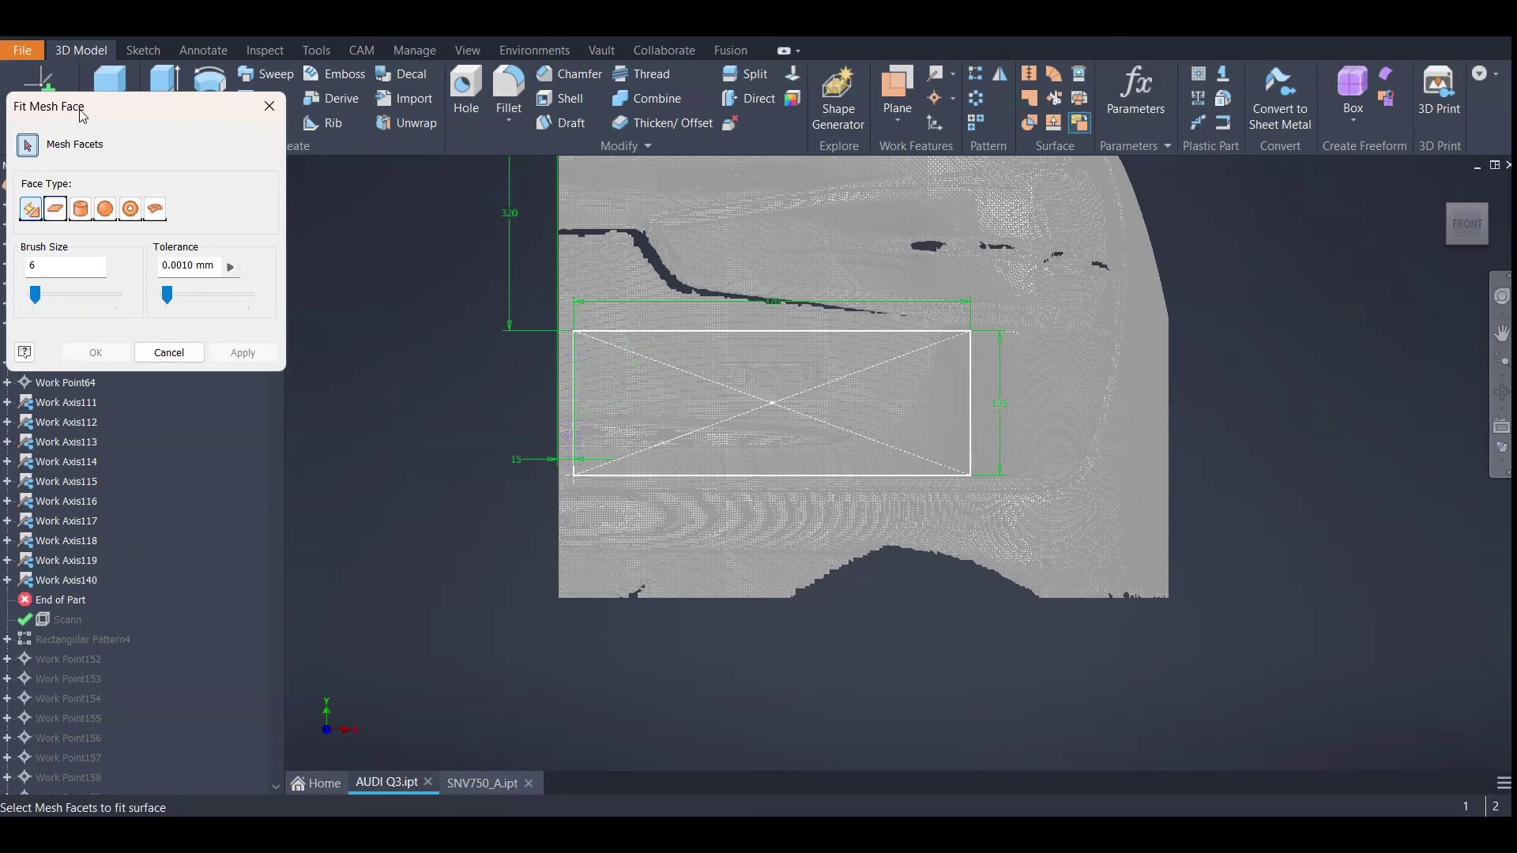
mouse_move(97, 112)
left_mouse_down()
mouse_move(331, 201)
mouse_move(268, 202)
left_mouse_up()
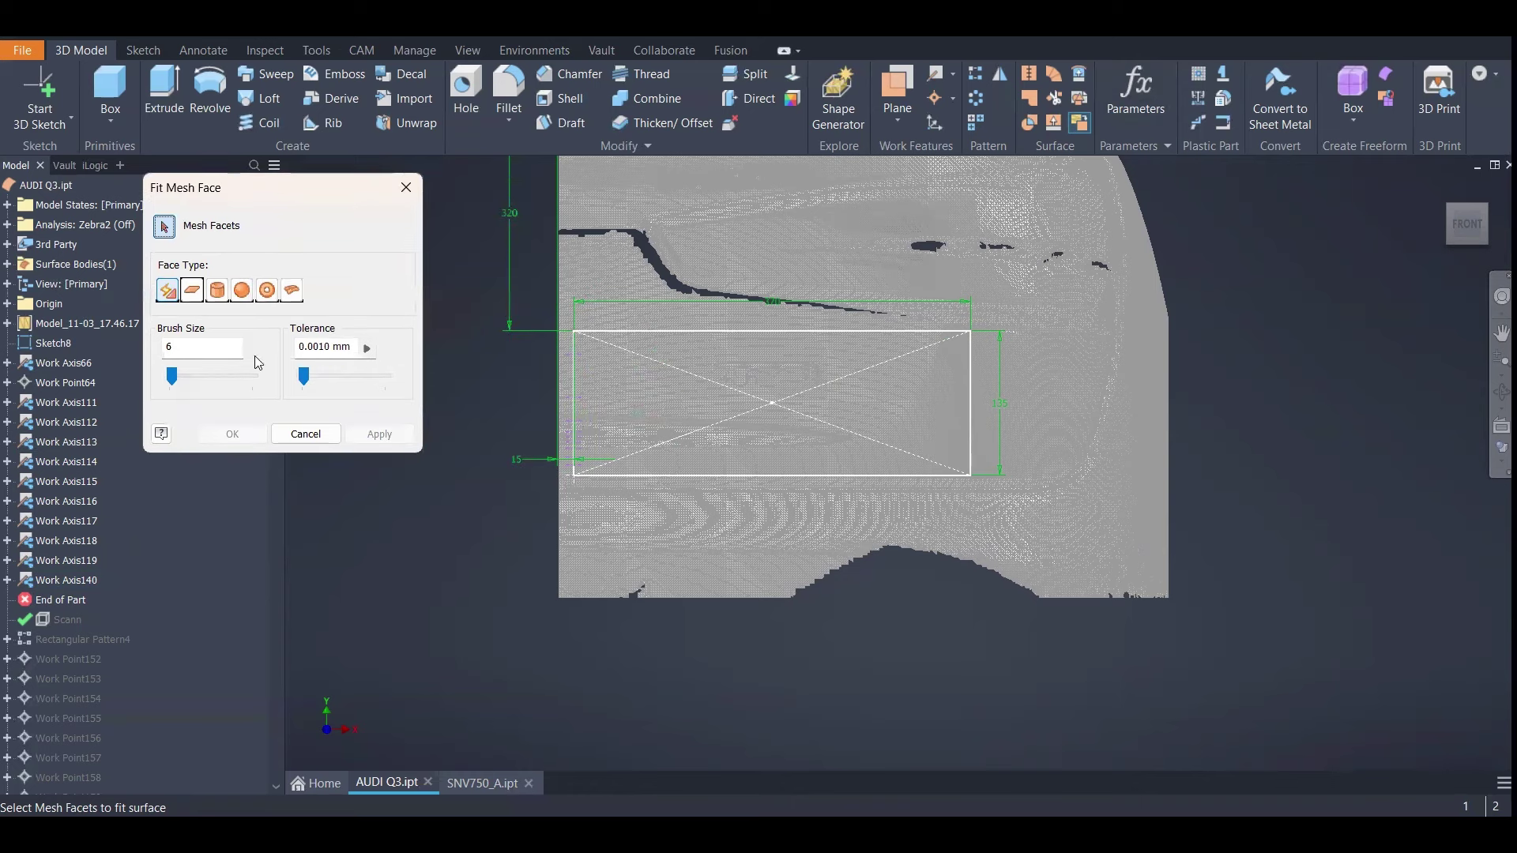
left_click_drag(171, 377, 262, 377)
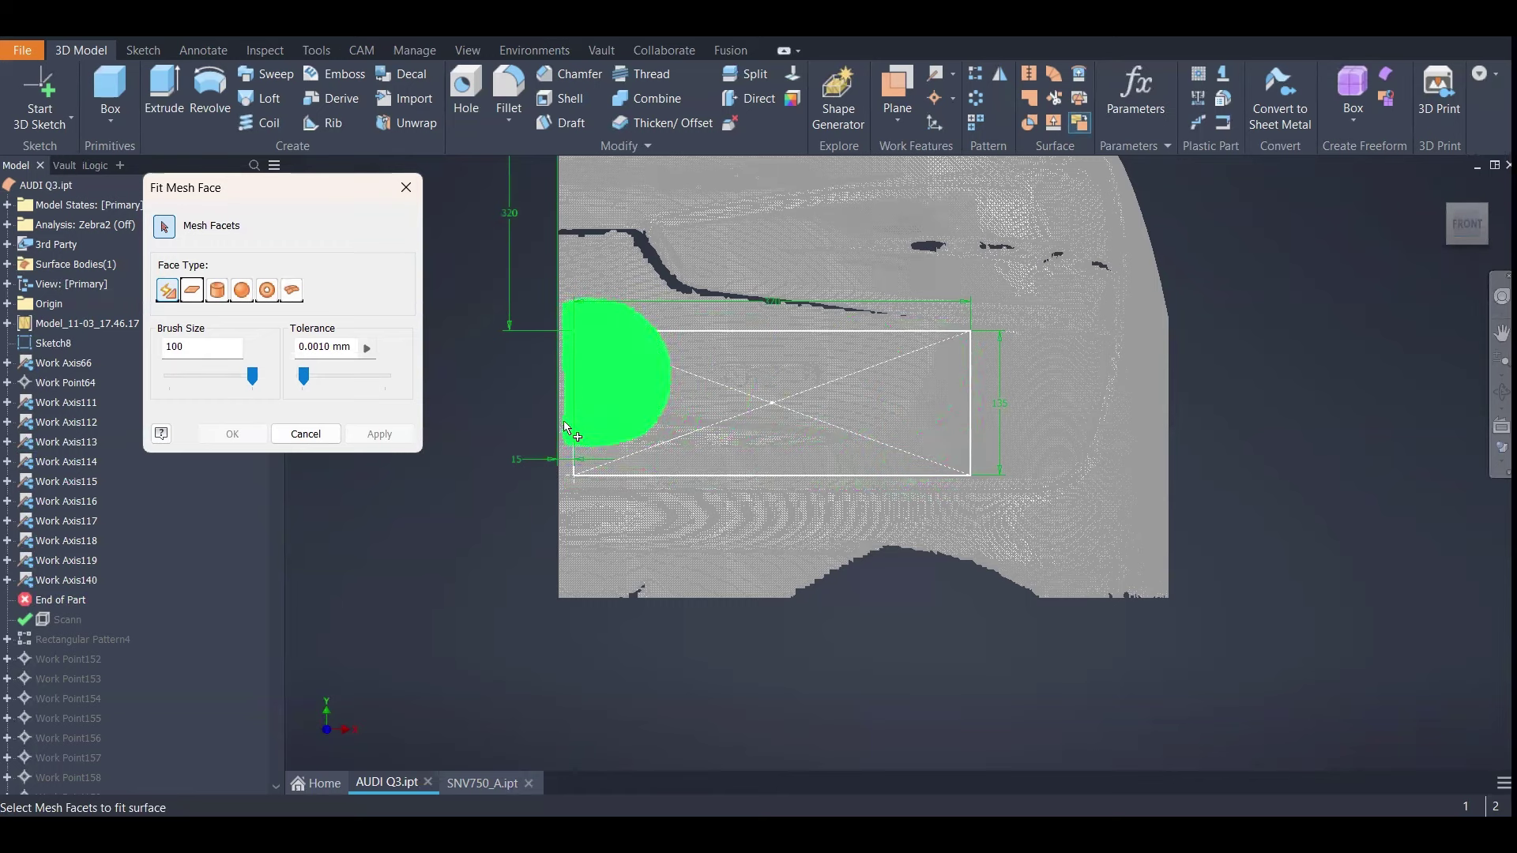
left_click(306, 434)
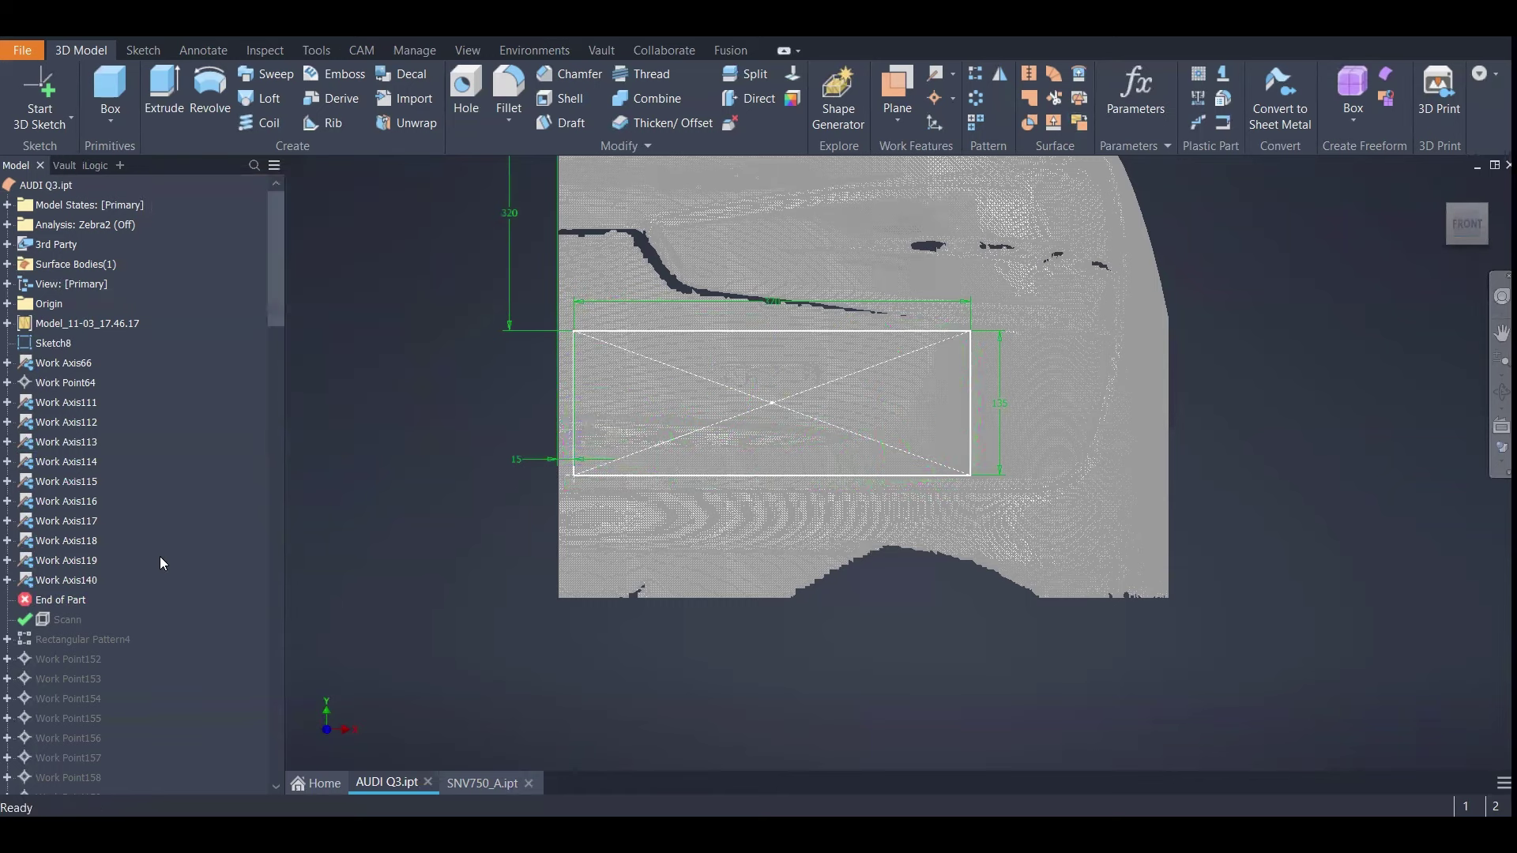
Move the End of Part marker below the Scann feature and hide the scan mesh Model_11-03_17.46.17
left_click_drag(56, 614, 63, 618)
right_click(63, 619)
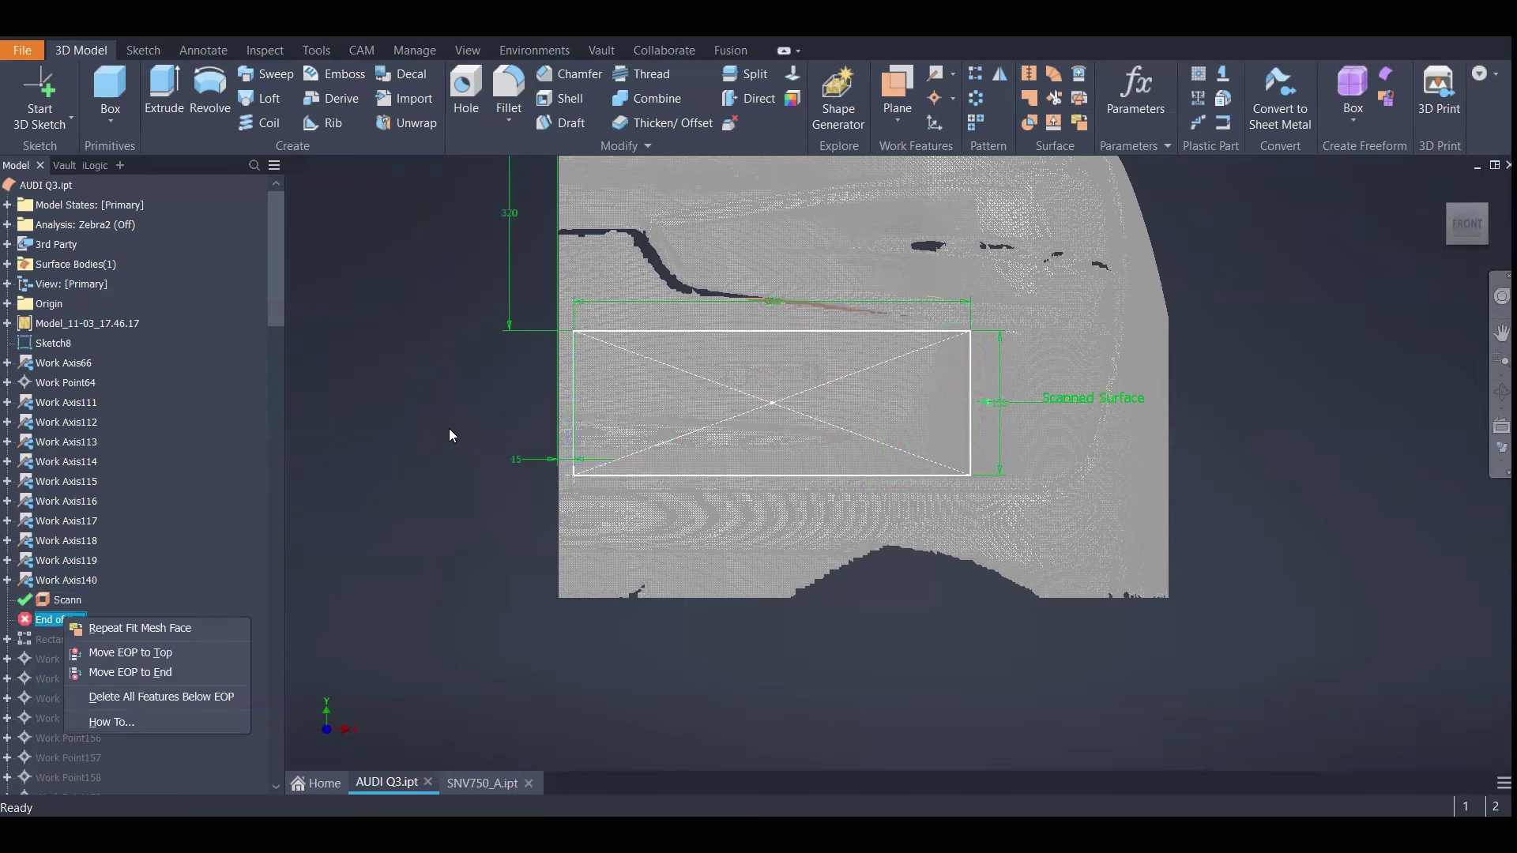
left_click(417, 438)
left_click(66, 326)
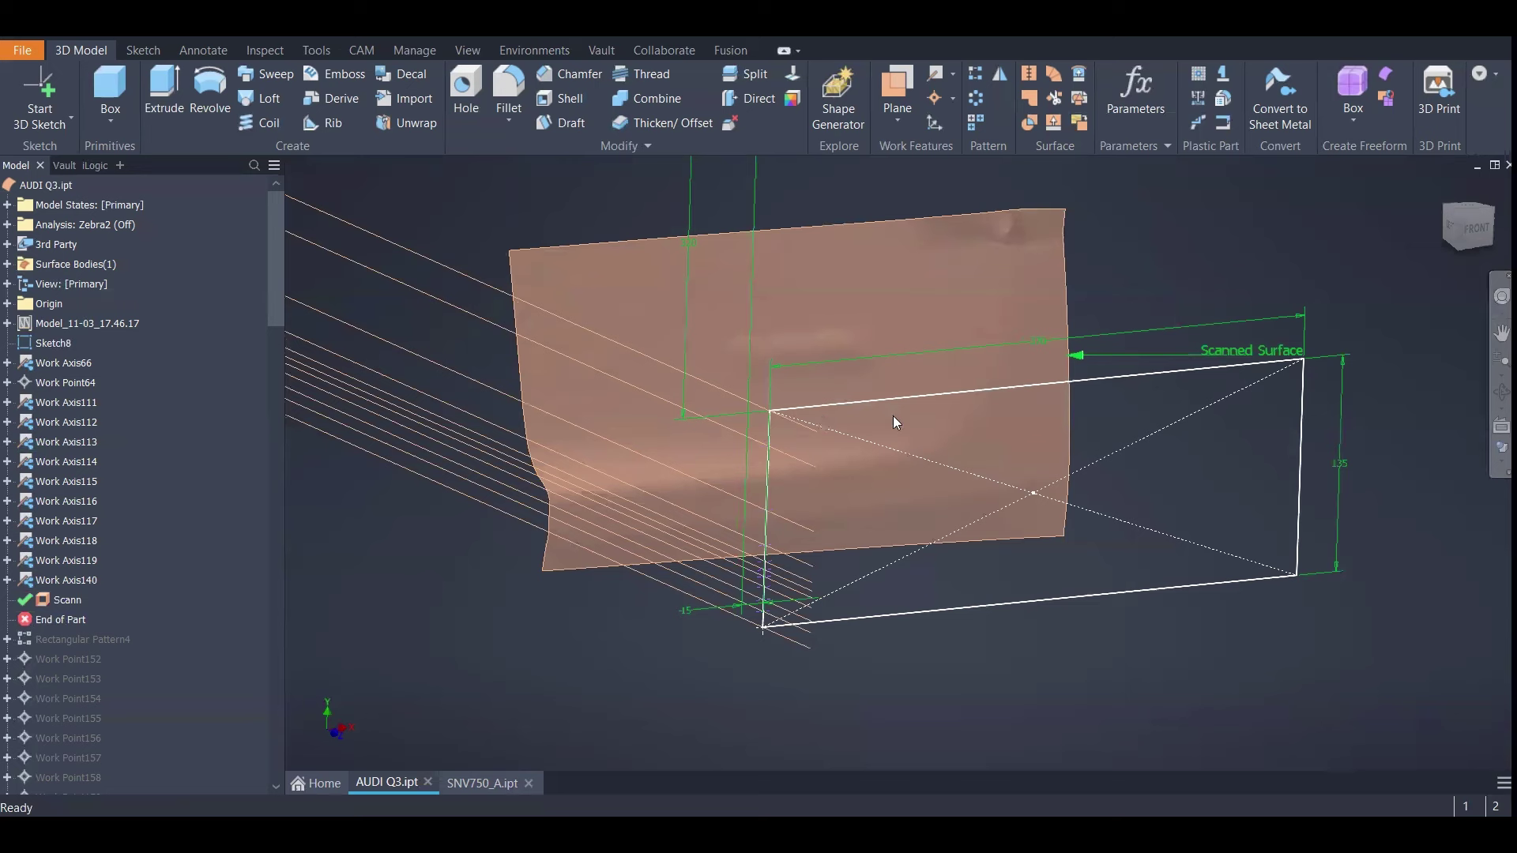
Examine the raised imperfection in the upper middle of the scanned surface
left_click(897, 315)
scroll(922, 402, "up", 4)
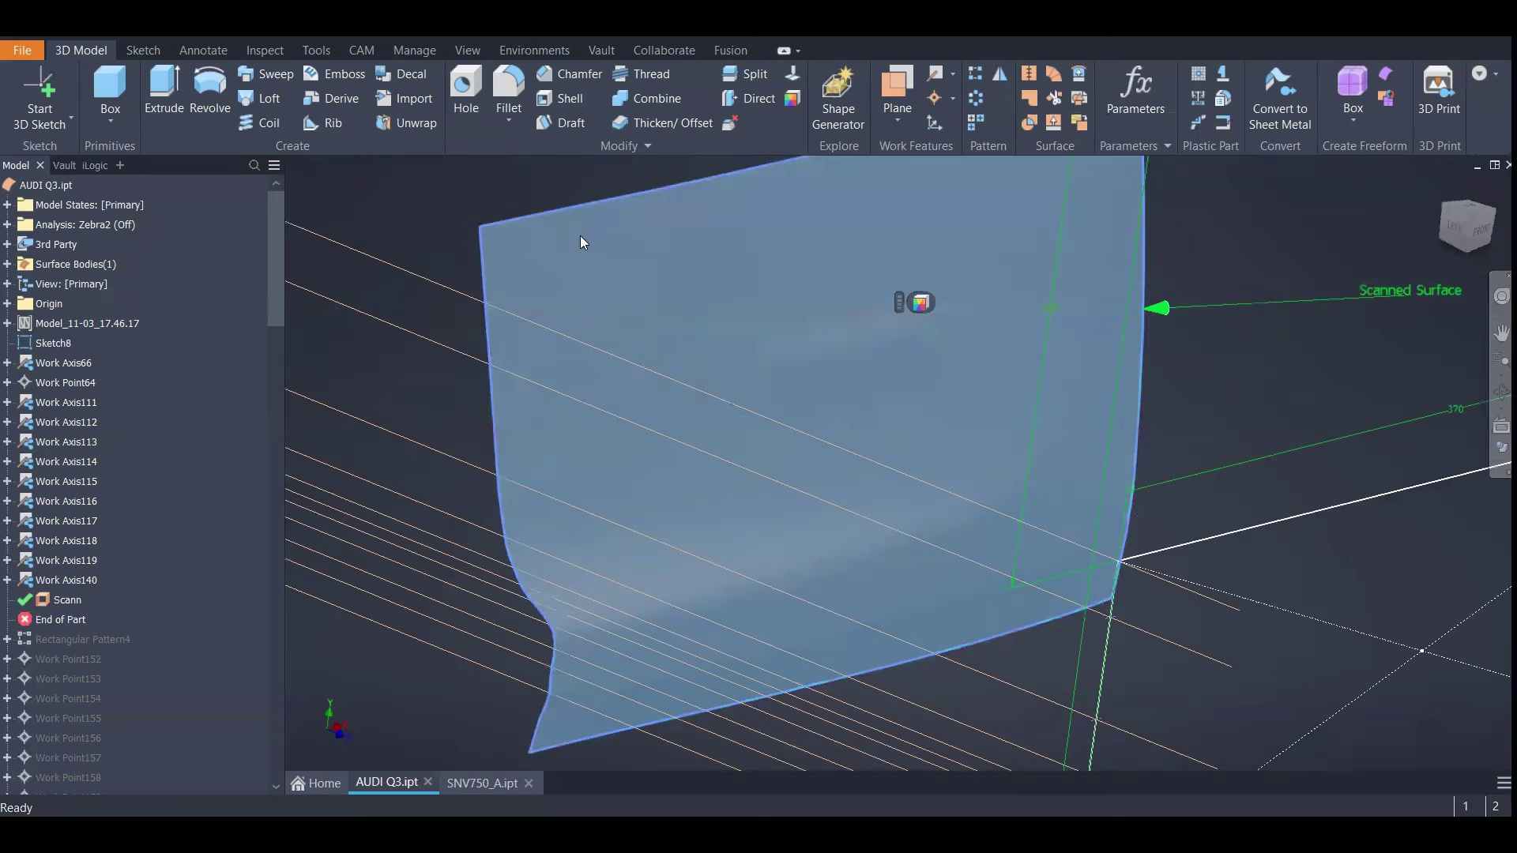
left_click(553, 201)
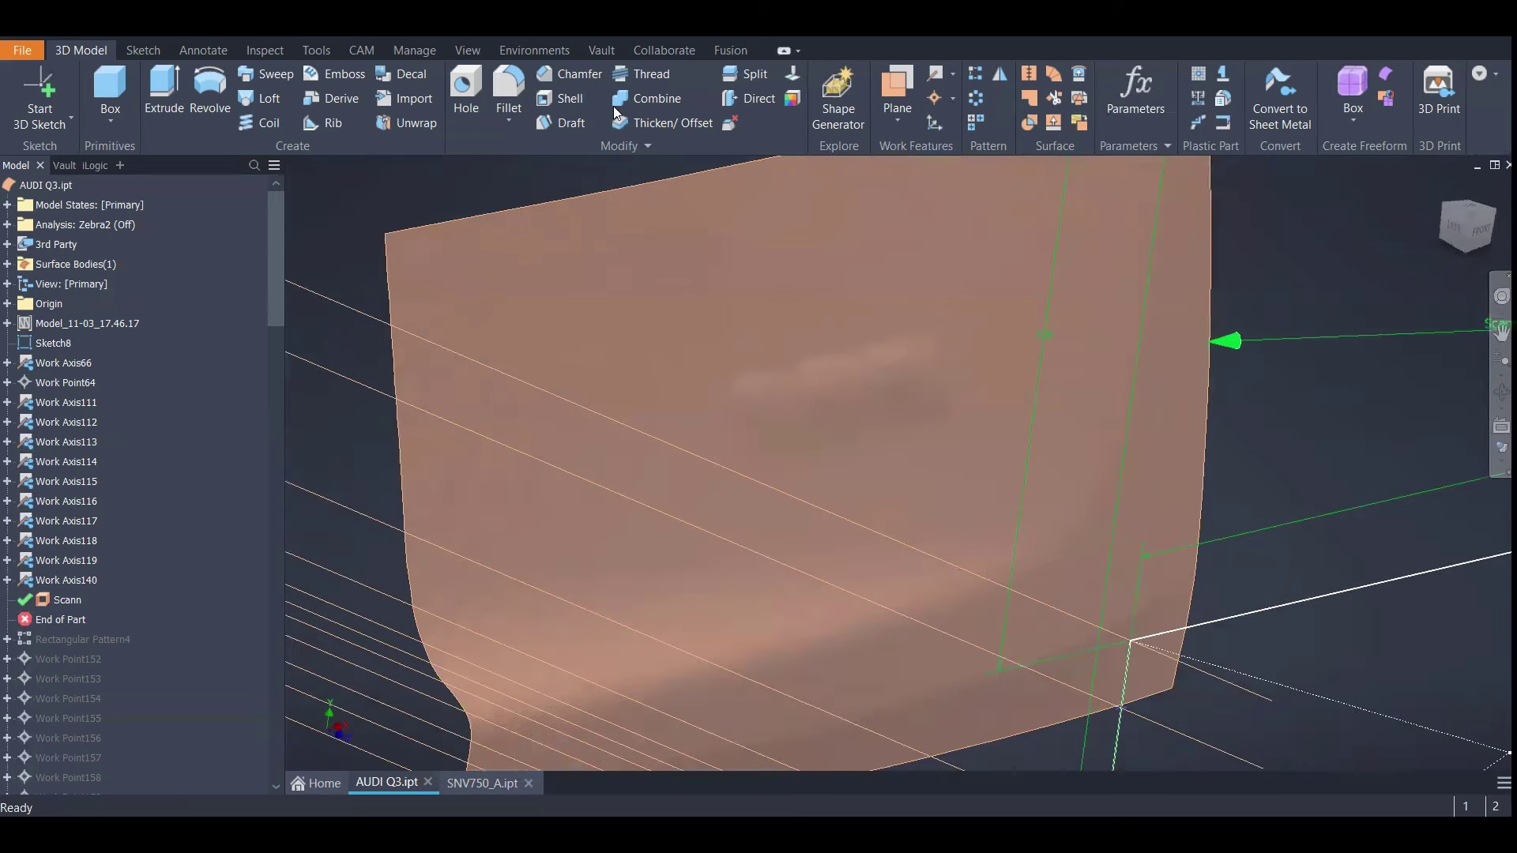
mouse_move(900, 291)
left_mouse_down()
mouse_move(905, 388)
mouse_move(740, 286)
left_mouse_up()
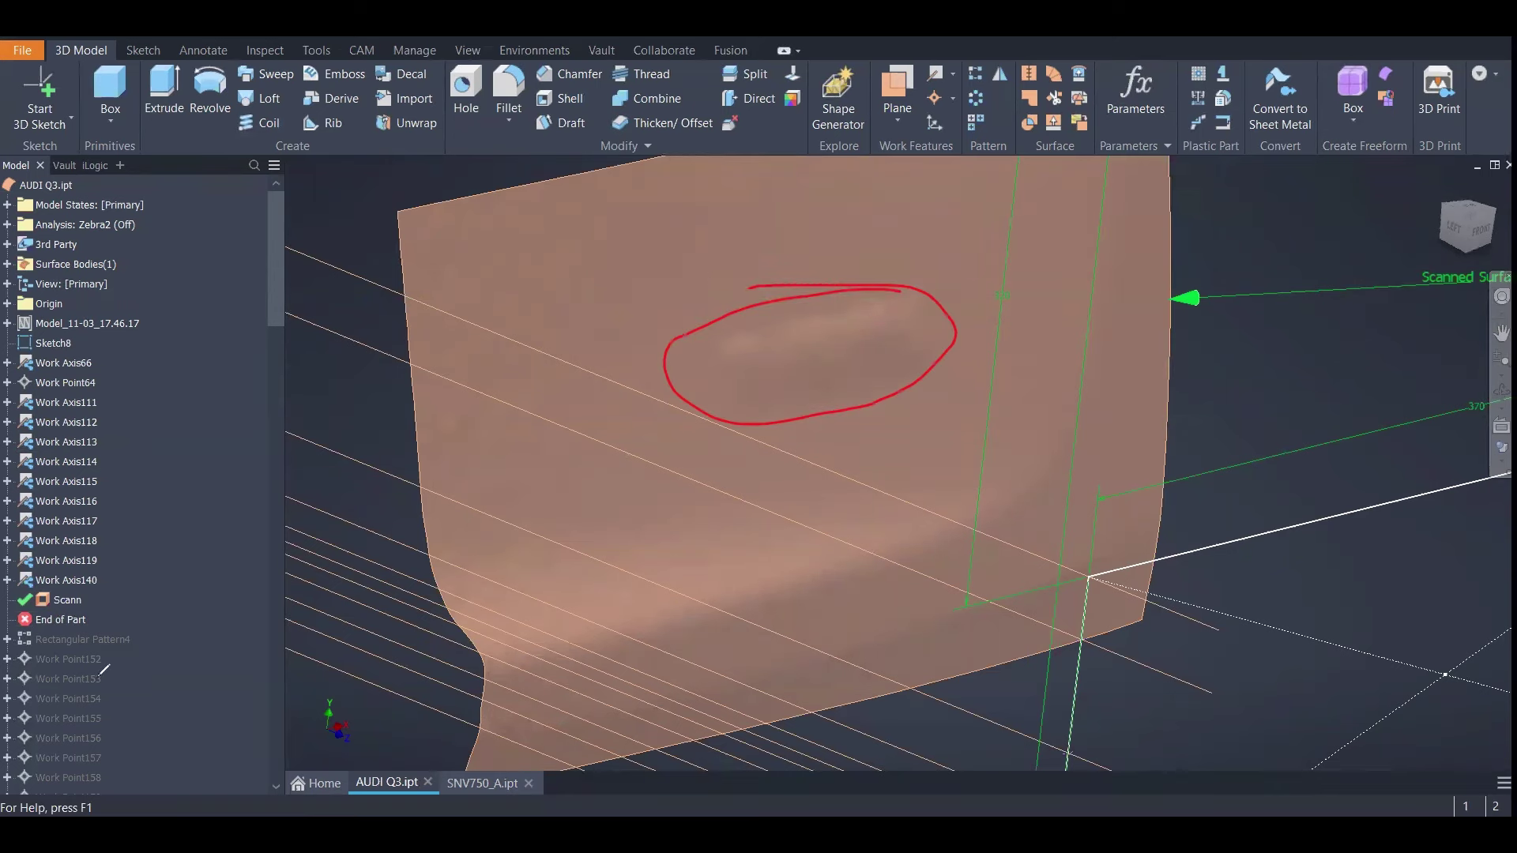
left_click(8, 550)
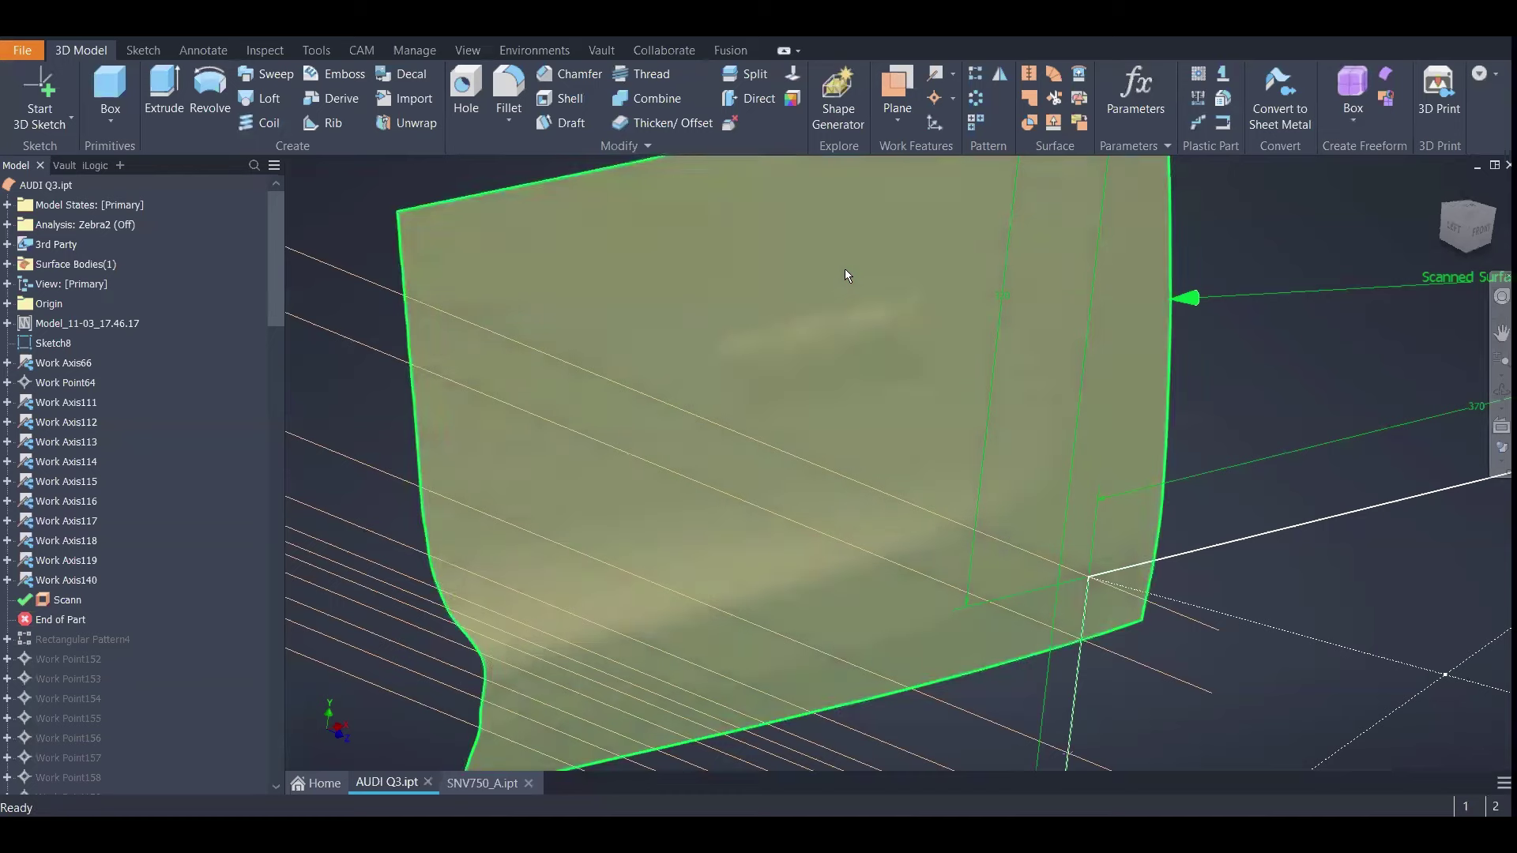
Inspect the scanned surface from above, checking its waviness and the folded corner
left_click(838, 276)
scroll(838, 279, "down", 3)
middle_click_drag(998, 255, 676, 317, "shift")
left_click(686, 293)
middle_click_drag(920, 340, 842, 370, "shift")
left_click(842, 370)
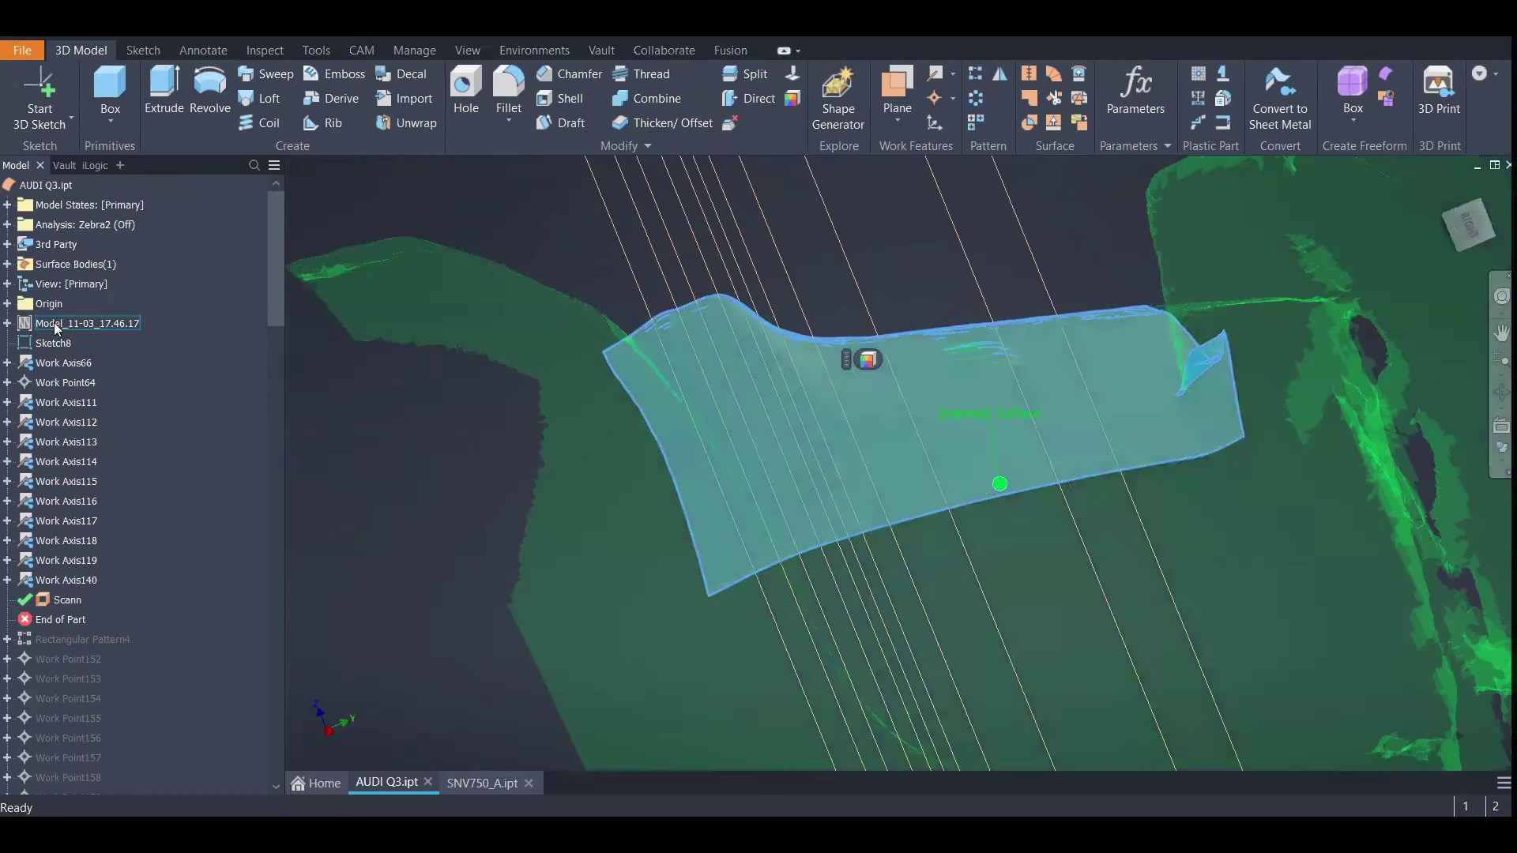
Make the scan mesh Model_11-03_17.46.17 visible and compare it with the scanned surface
left_click(58, 326)
right_click(59, 323)
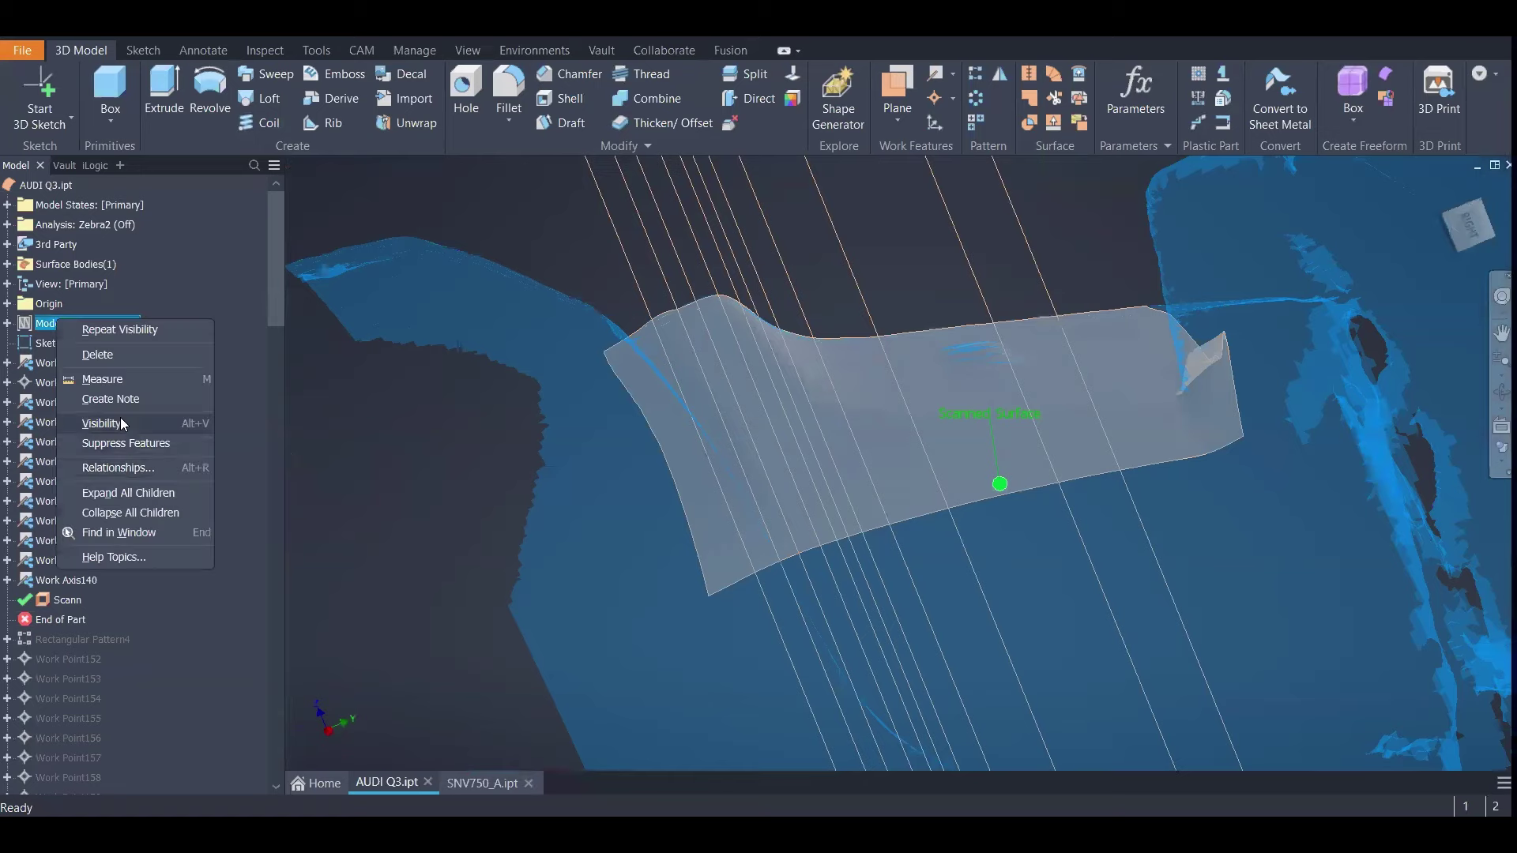
left_click(101, 424)
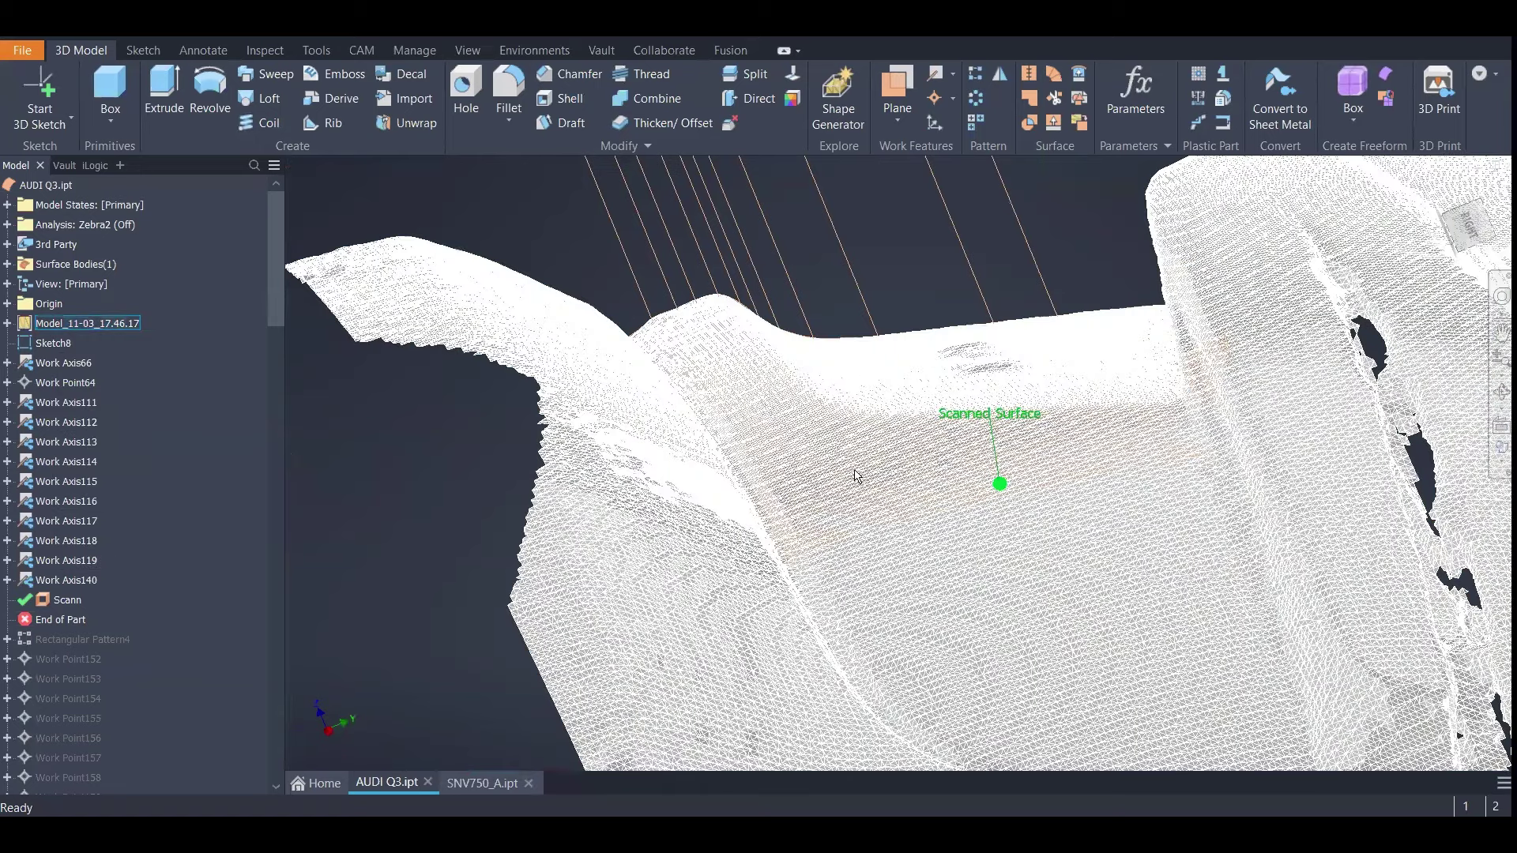
scroll(1018, 638, "up", 3)
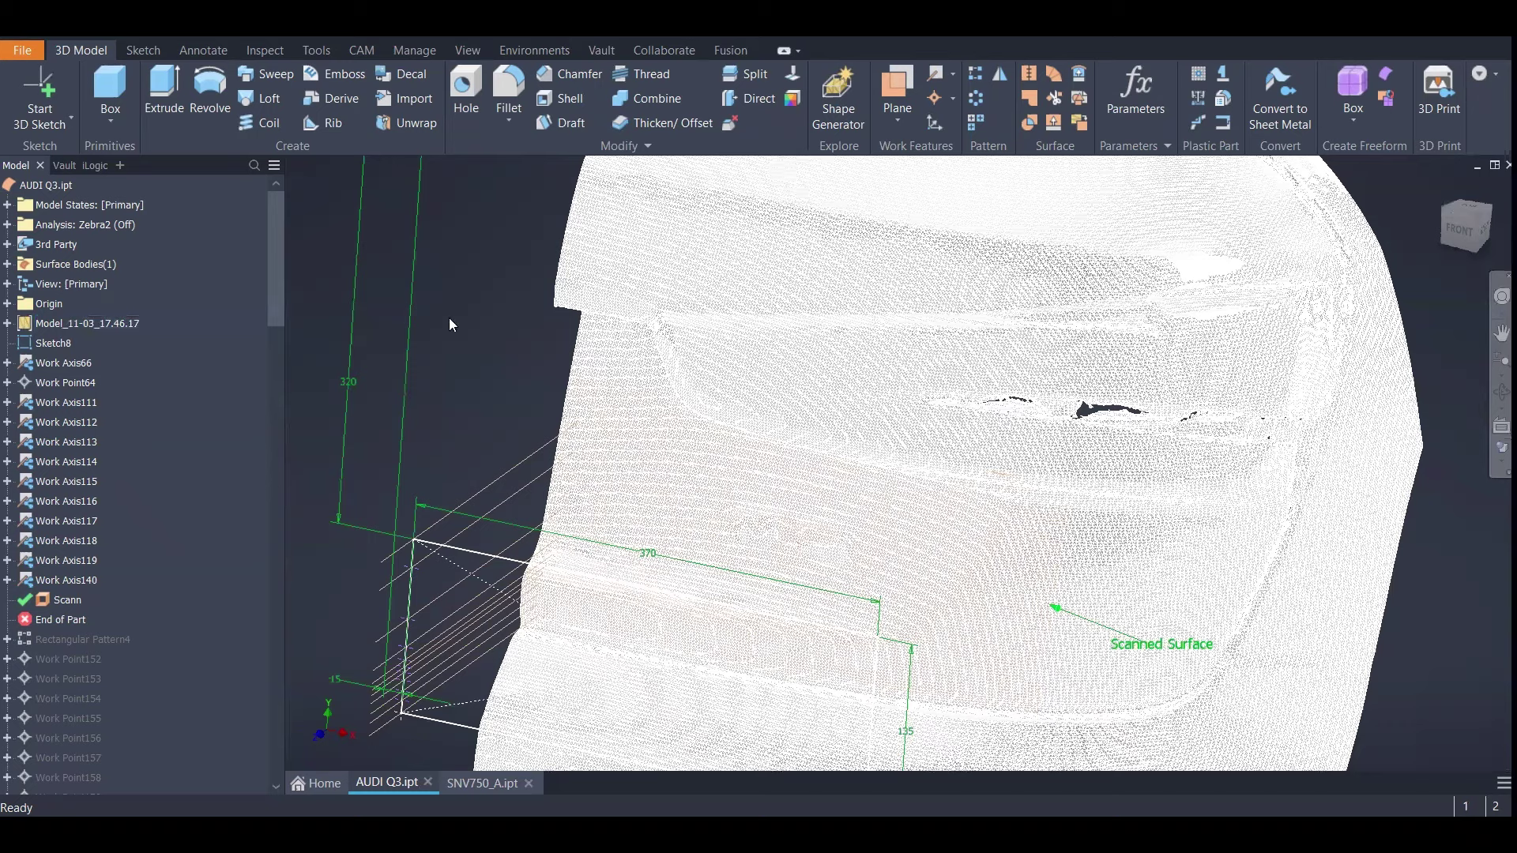
Hide the scan mesh Model_11-03_17.46.17 so only the scanned surface, sketch and work axes are displayed
left_click(71, 205)
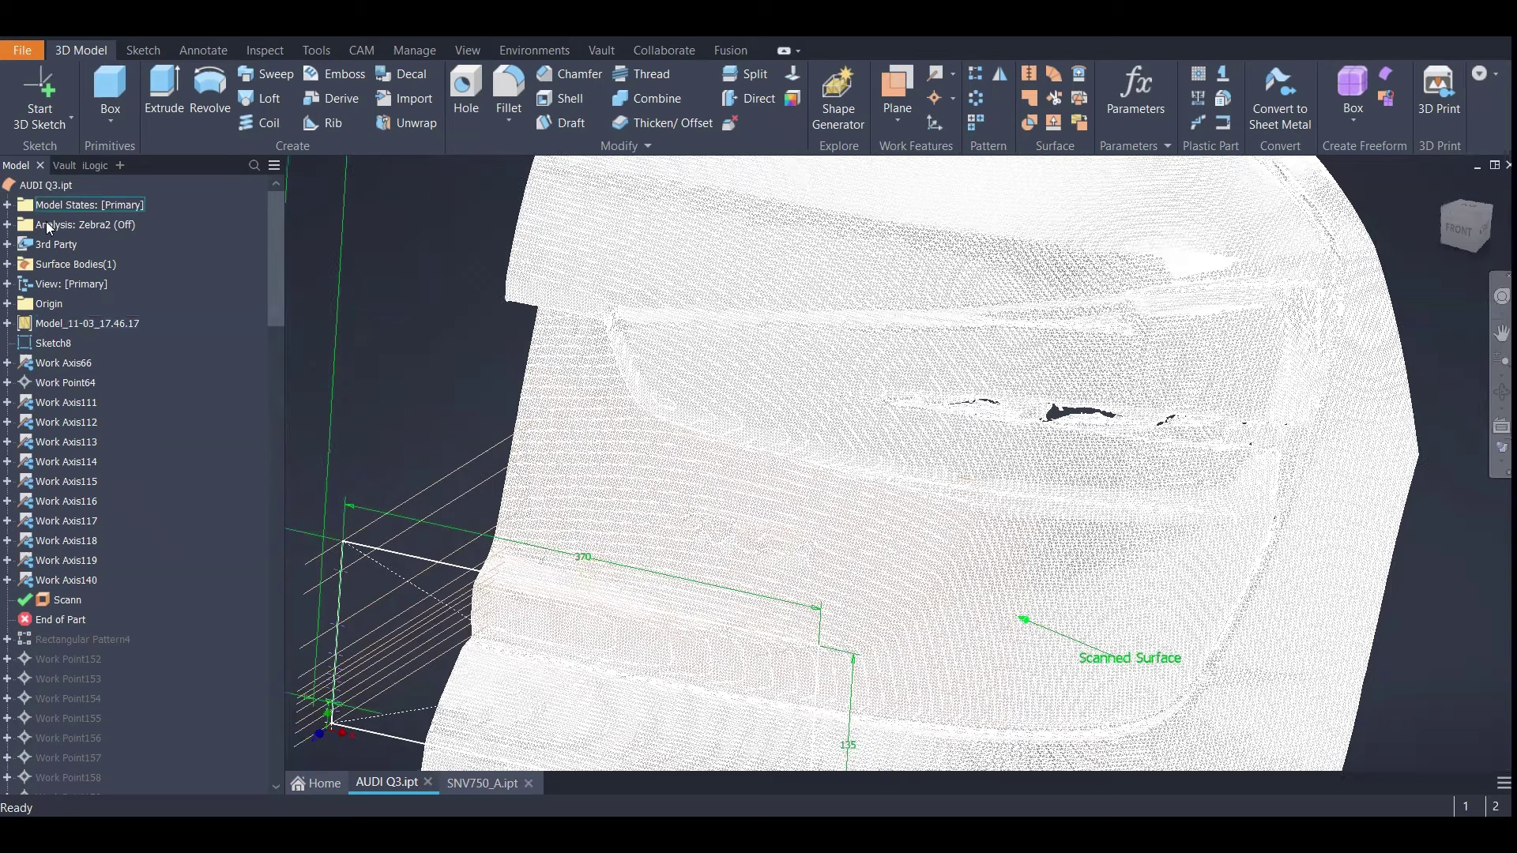
left_click(56, 324)
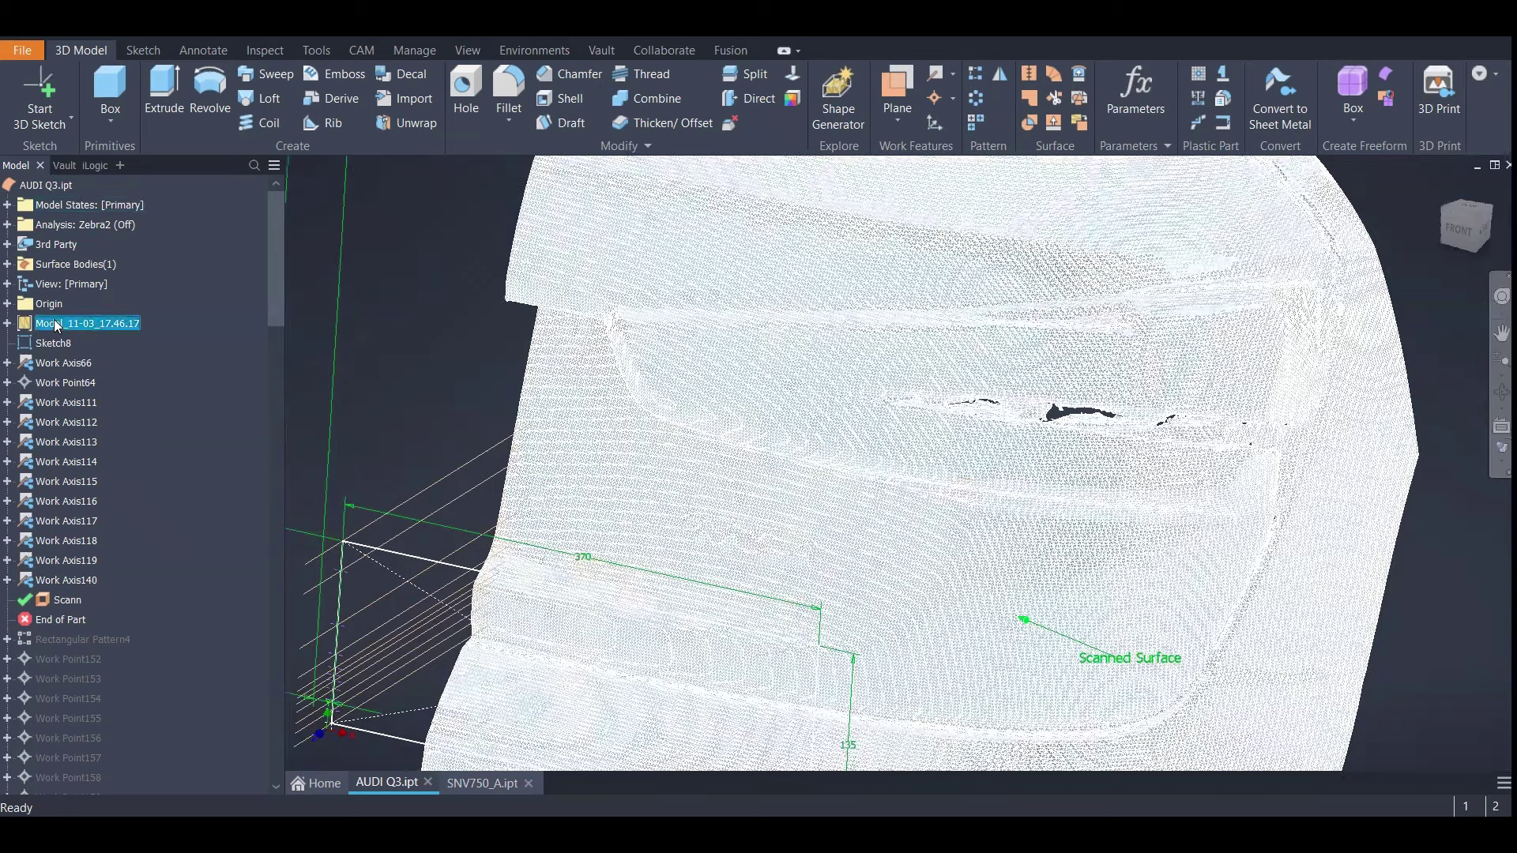
right_click(56, 324)
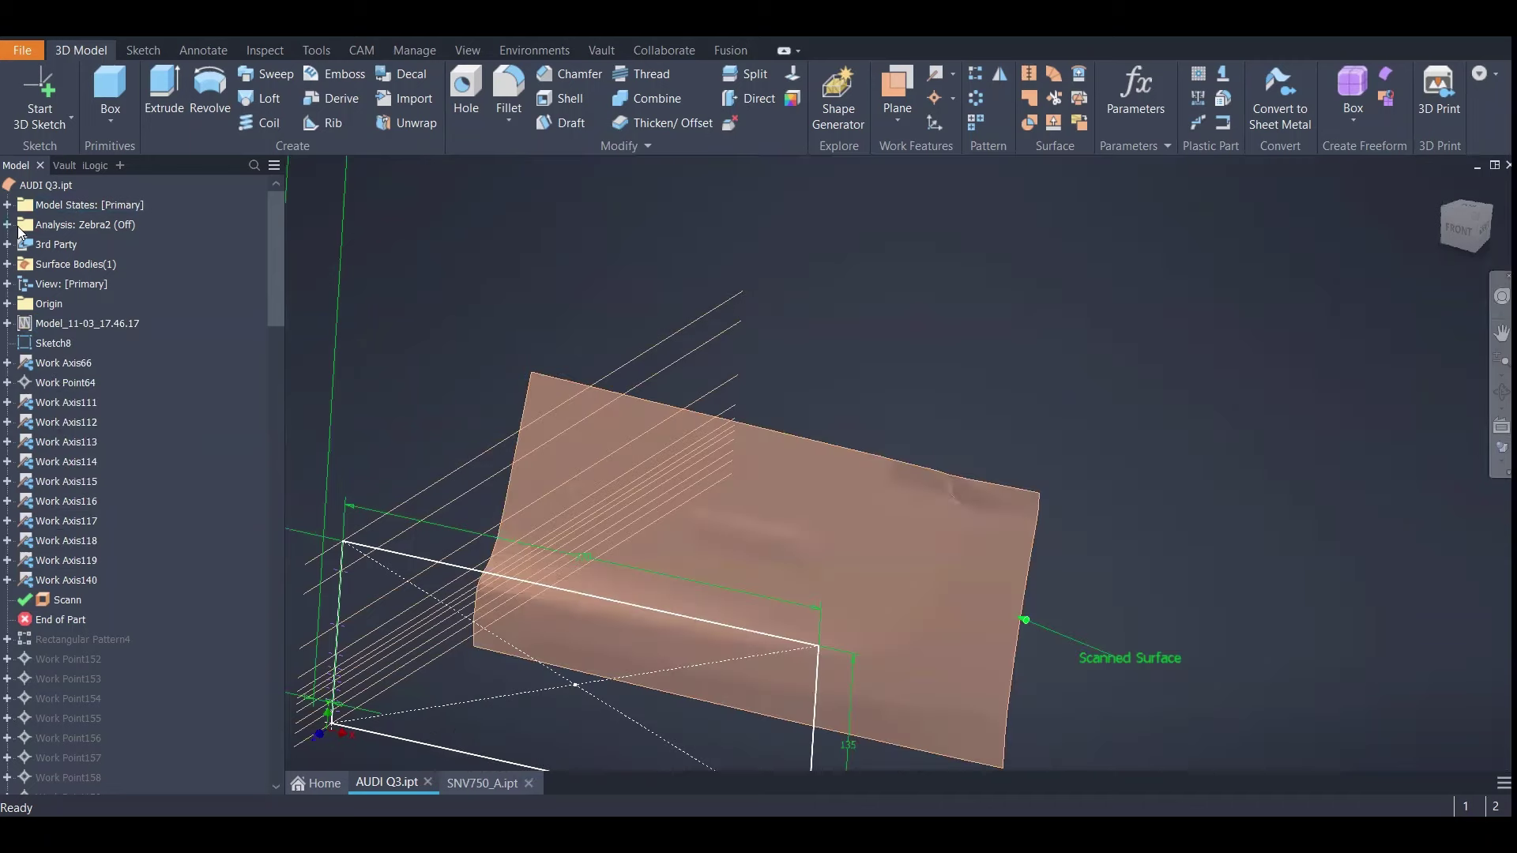
Activate the Zebra1 analysis to check the scanned surface's smoothness, and turn the analysis visibility off
left_click(18, 226)
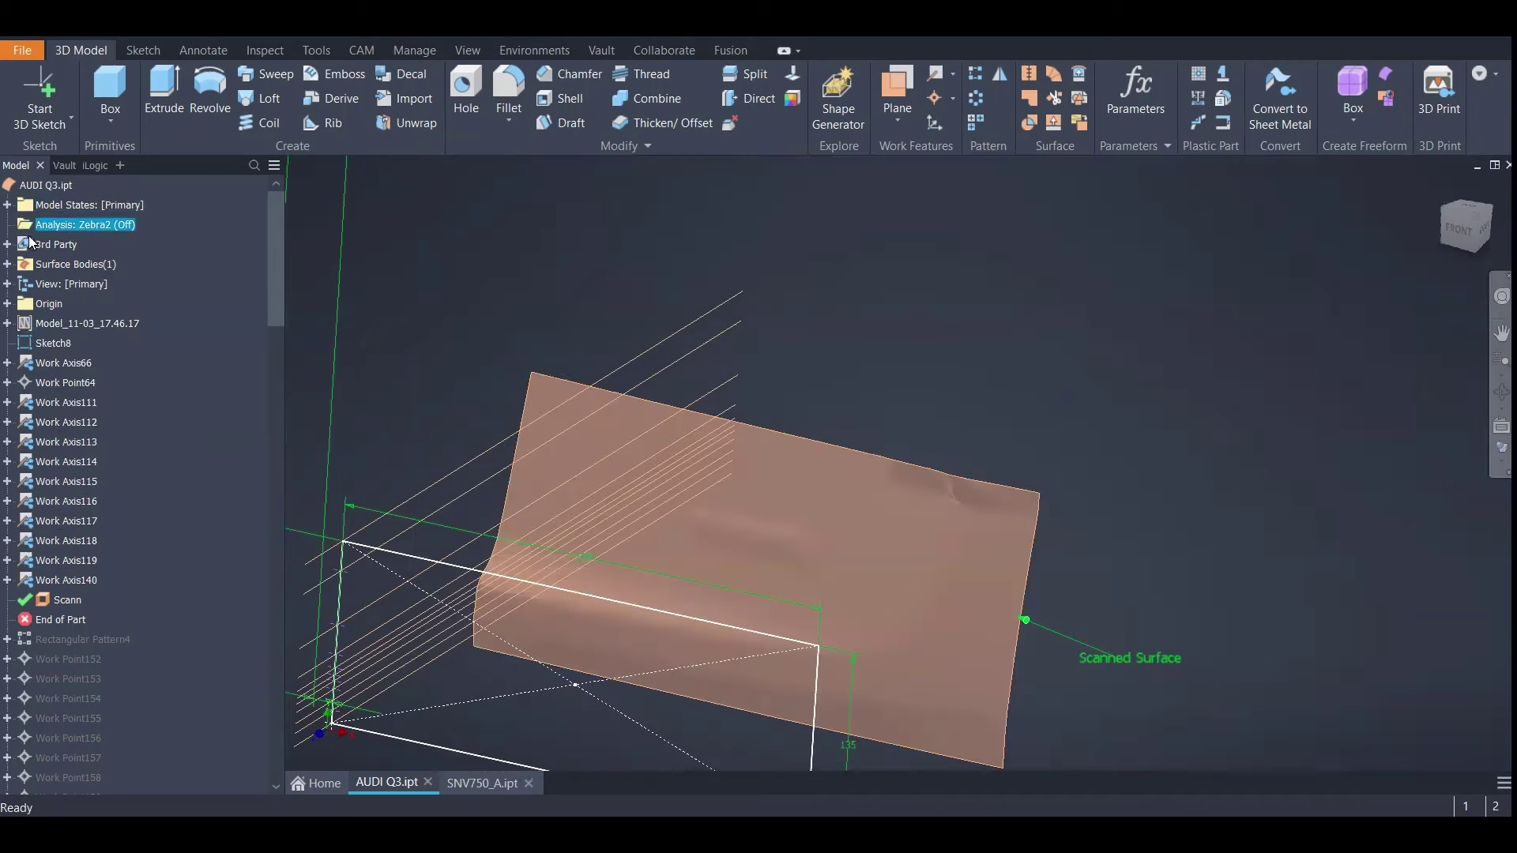
left_click(7, 225)
double_click(83, 245)
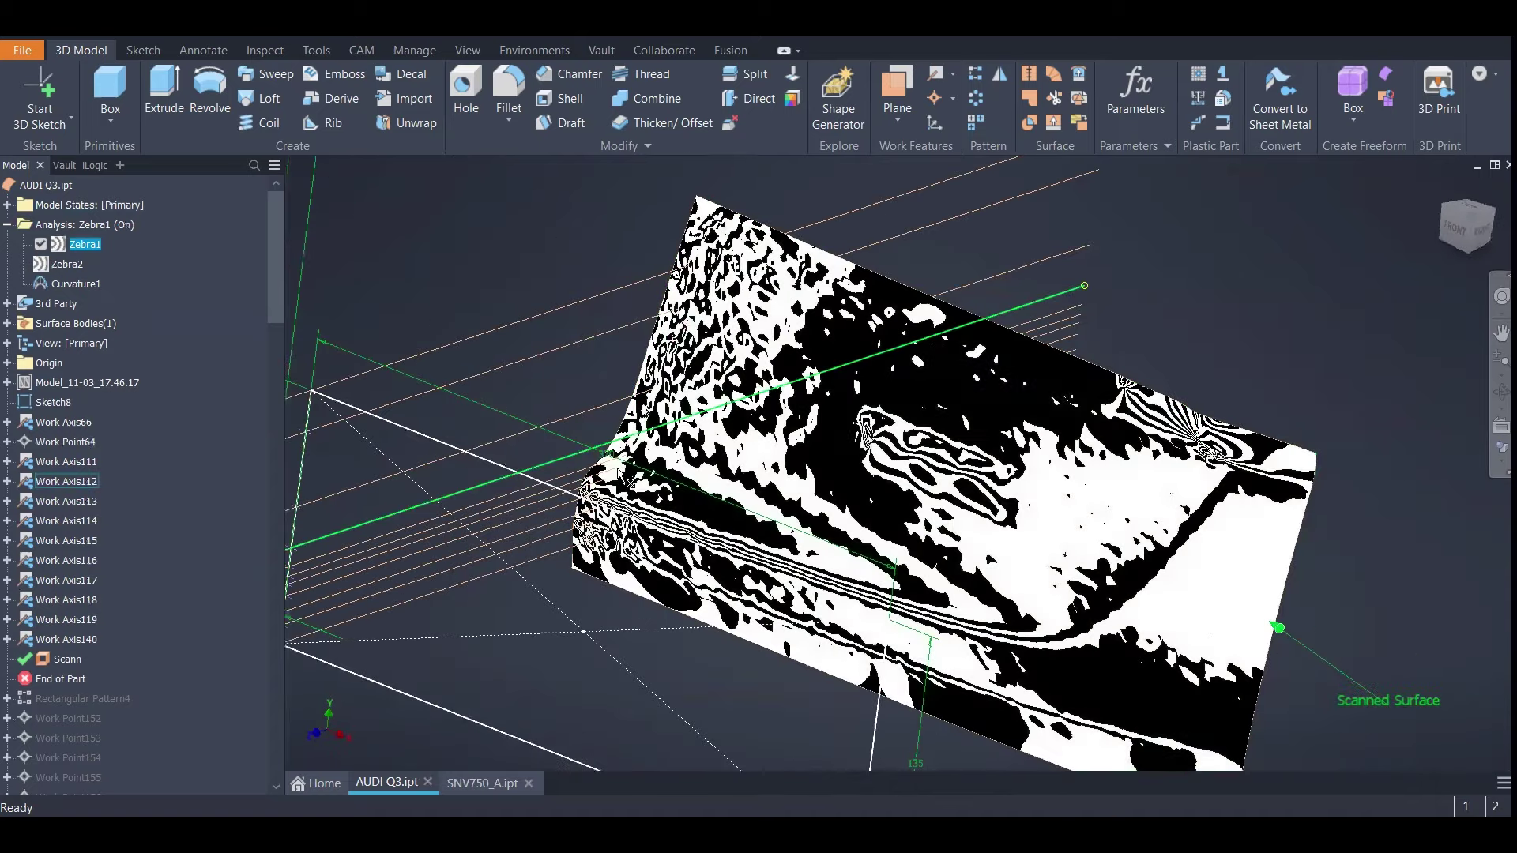
right_click(87, 226)
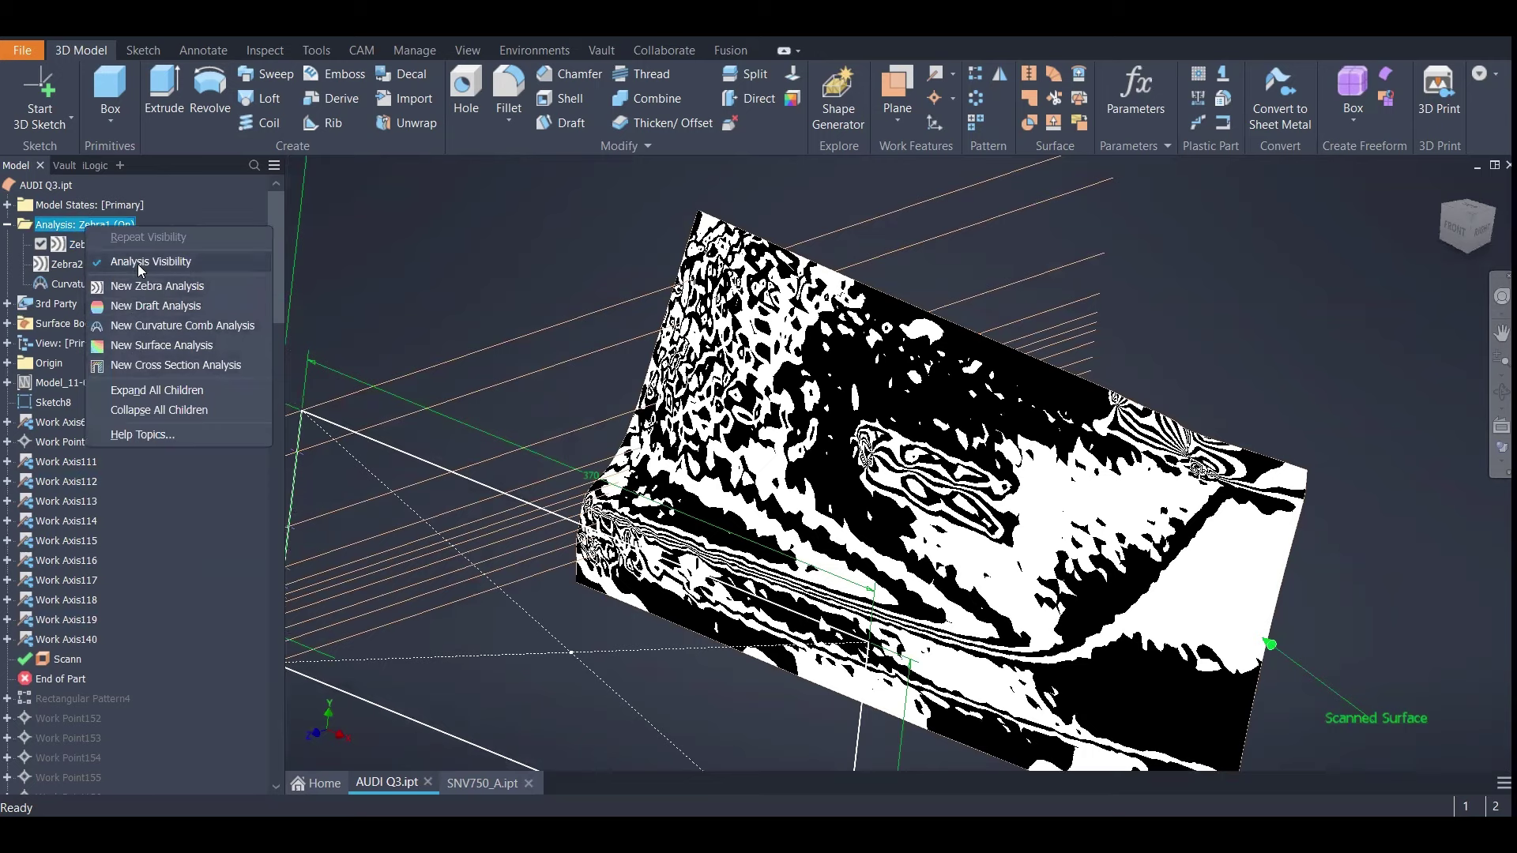
left_click(138, 271)
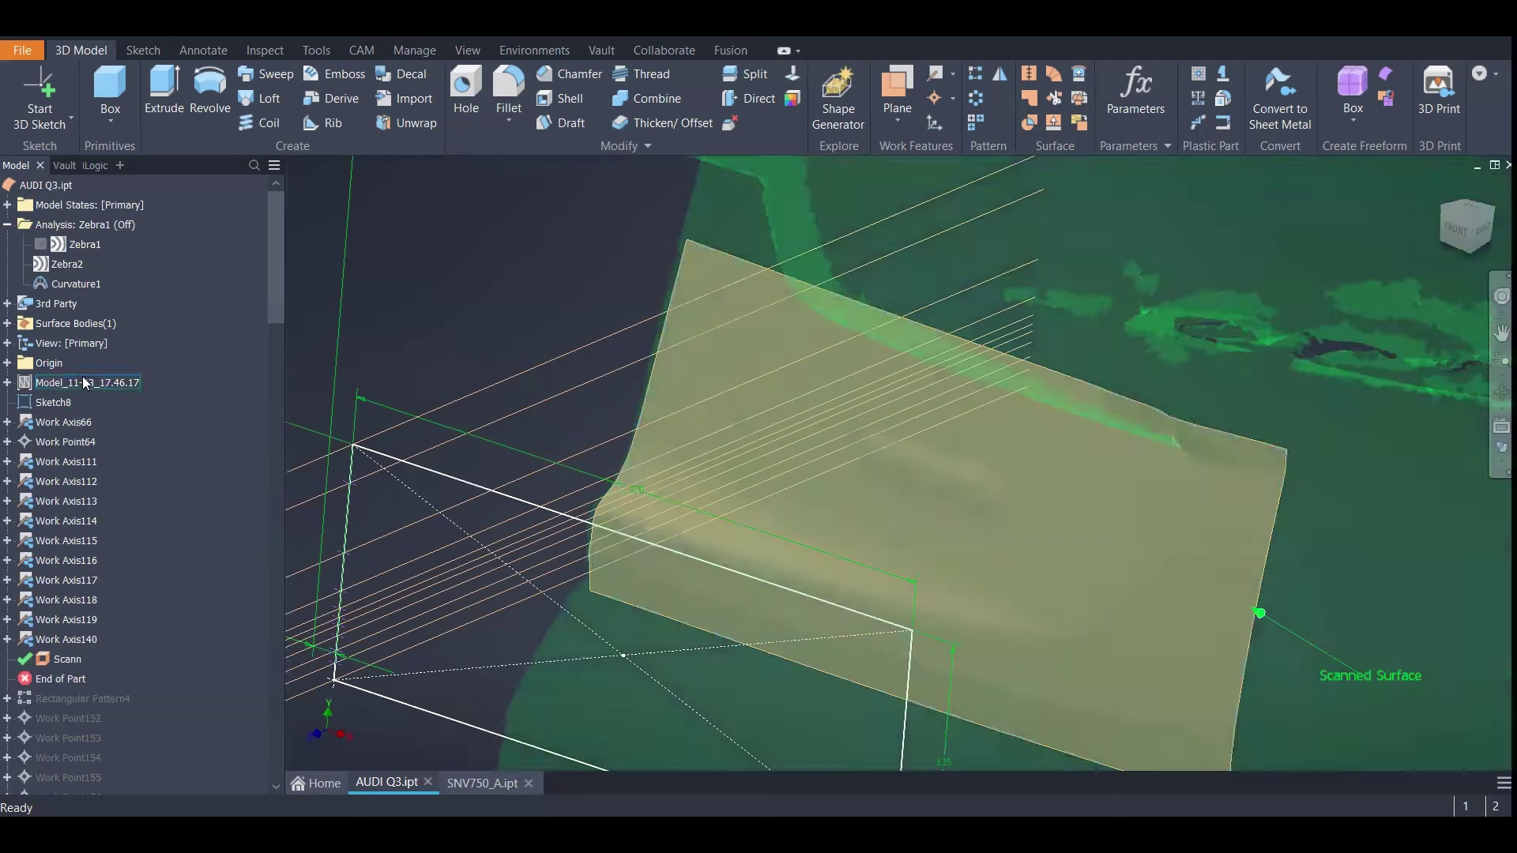
Highlight the hidden scan mesh Model_11-03_17.46.17 behind the scanned surface and clear the selection
left_click(82, 382)
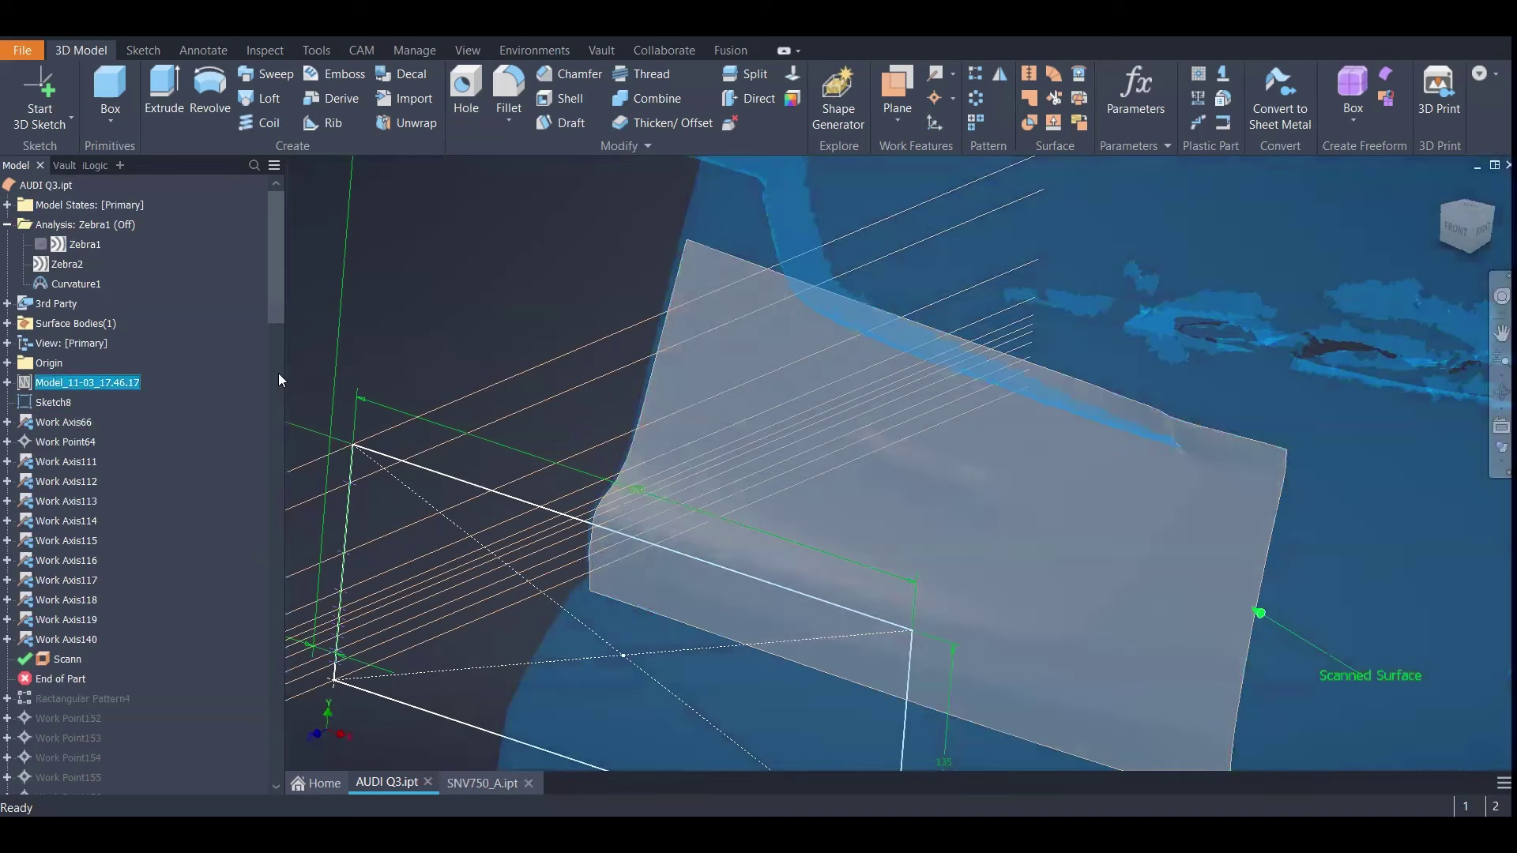
left_click(455, 332)
left_click(109, 384)
left_click(622, 268)
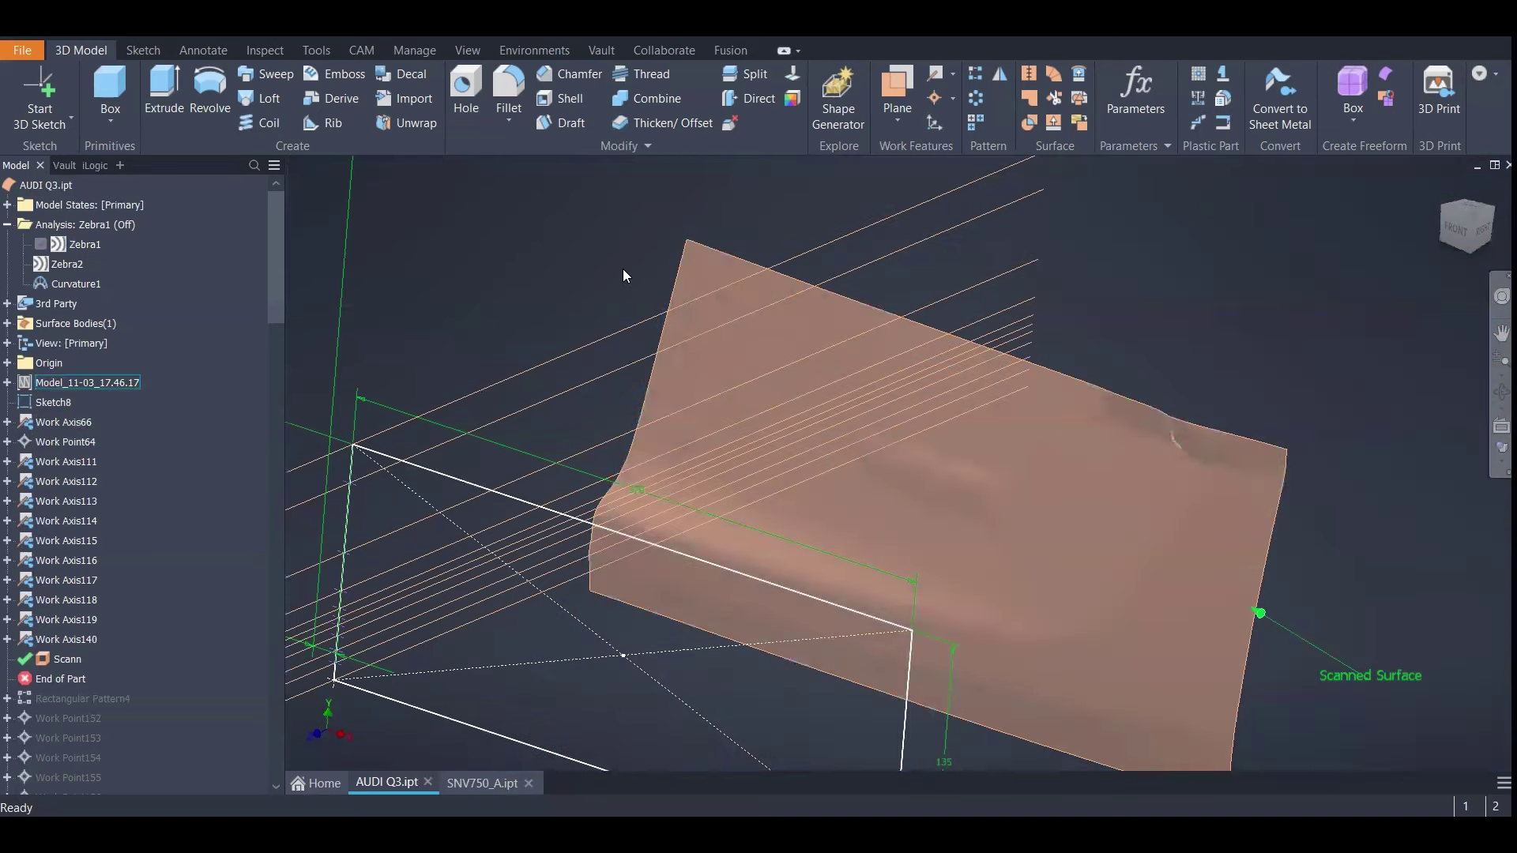
left_click(935, 96)
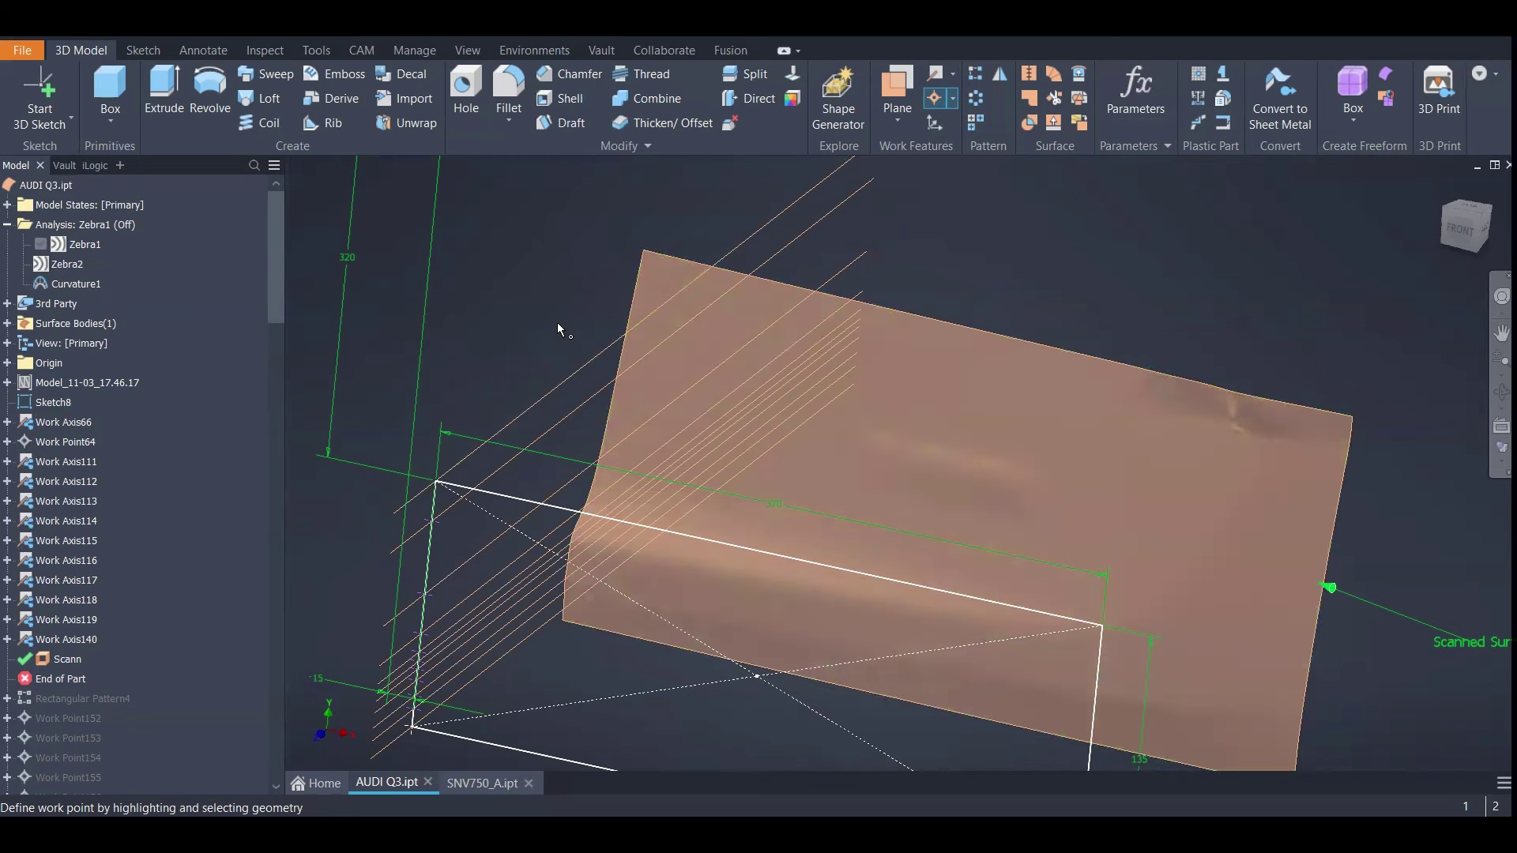
middle_click_drag(548, 331, 571, 256)
key("Escape")
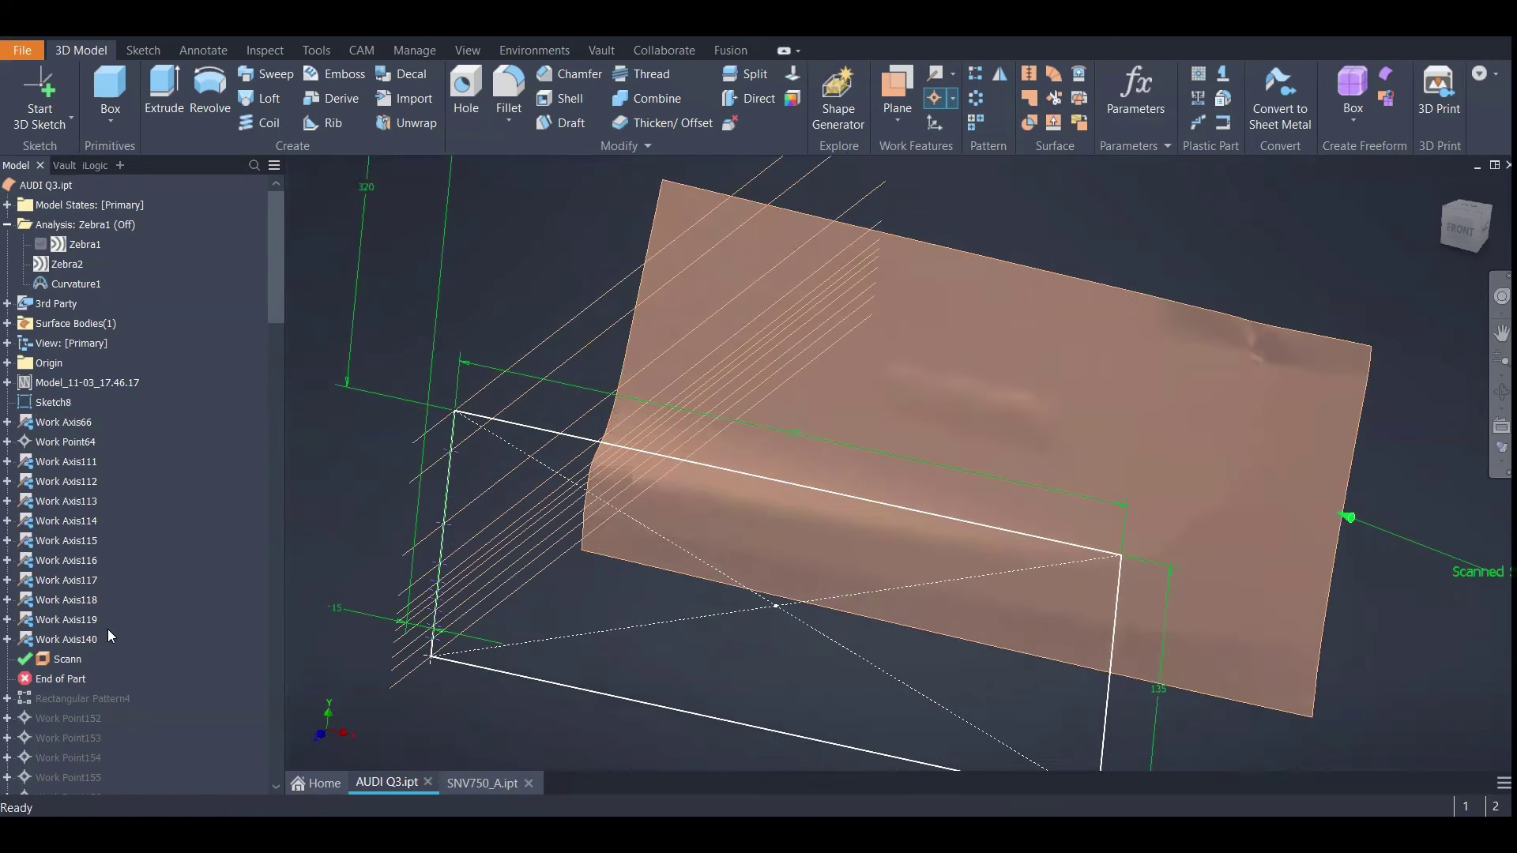
Open the Fit Mesh Face tool to view its face type, brush size and tolerance options, and close it without fitting a face
left_click(67, 666)
left_click(1079, 124)
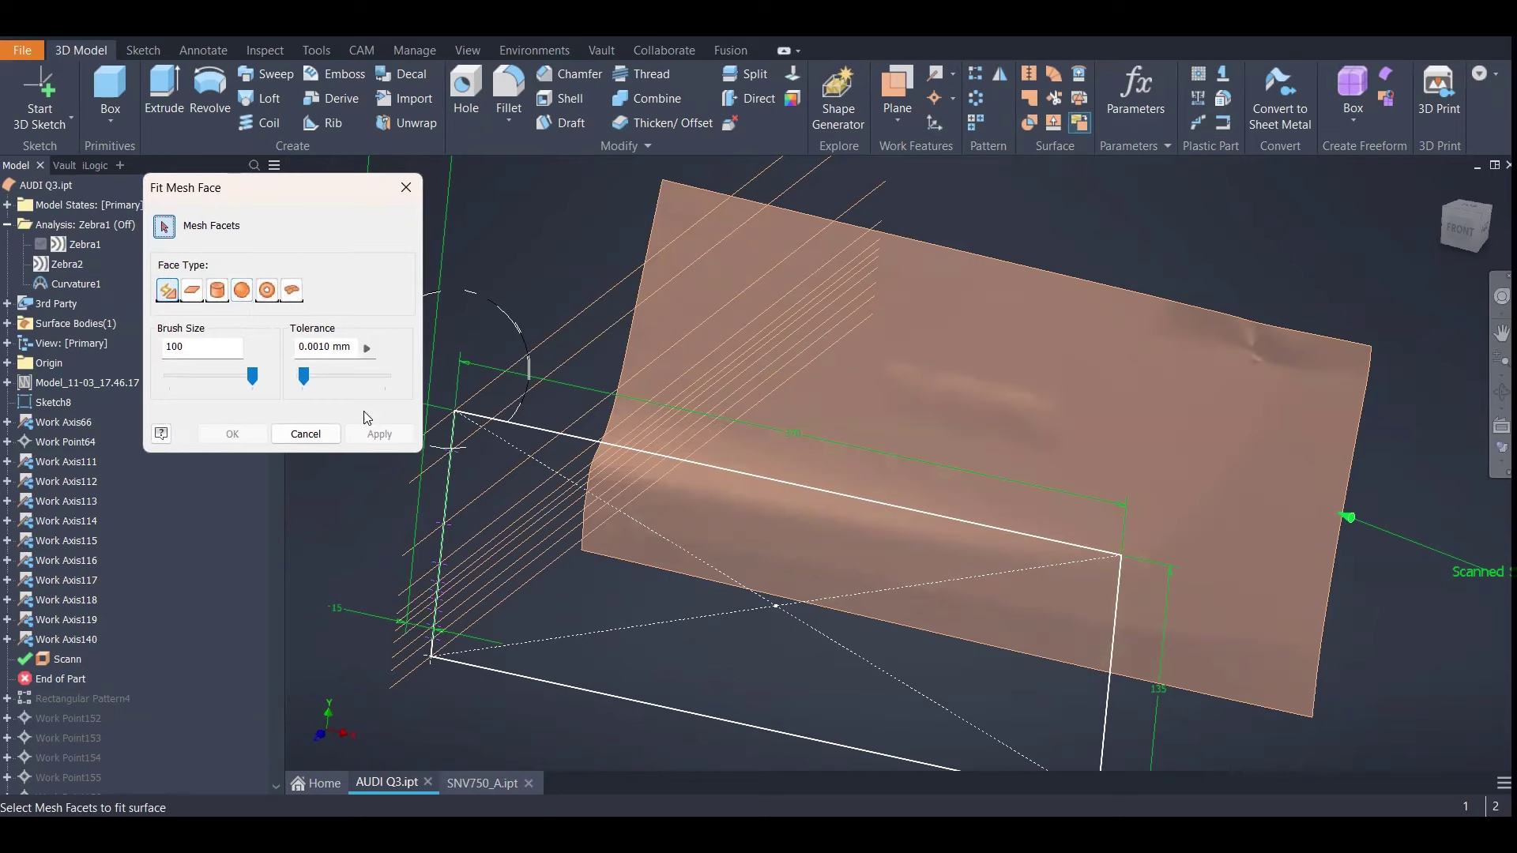
left_click(305, 434)
Examine how the boundary sketch's upper corner sits inside the scanned surface from the front and at an angle
mouse_move(506, 264)
middle_mouse_down("shift")
mouse_move(856, 322)
mouse_move(711, 362)
mouse_move(633, 362)
mouse_move(542, 289)
middle_mouse_up("shift")
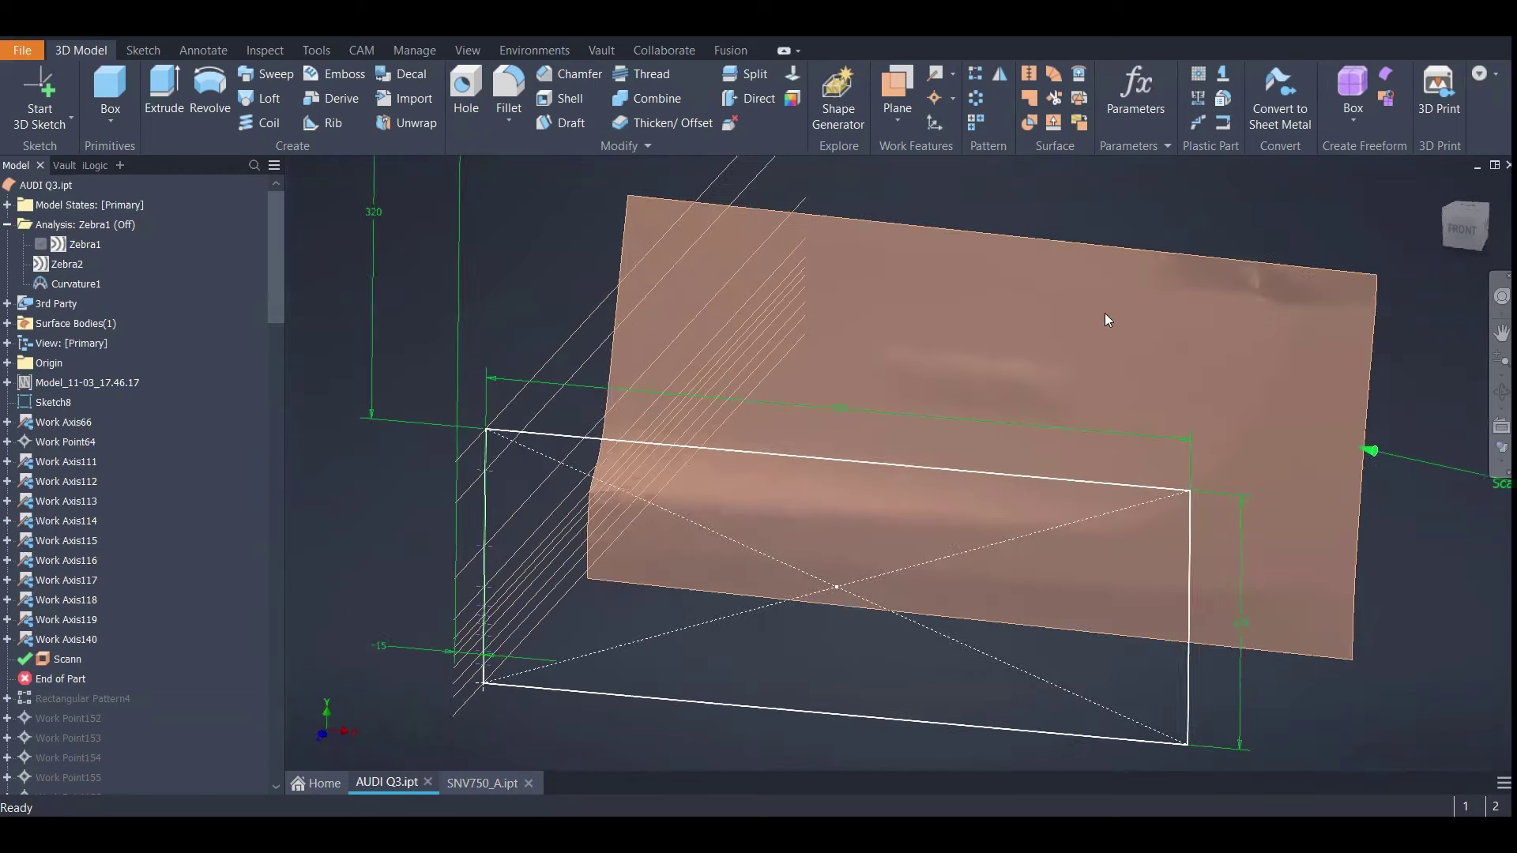
left_click(1462, 243)
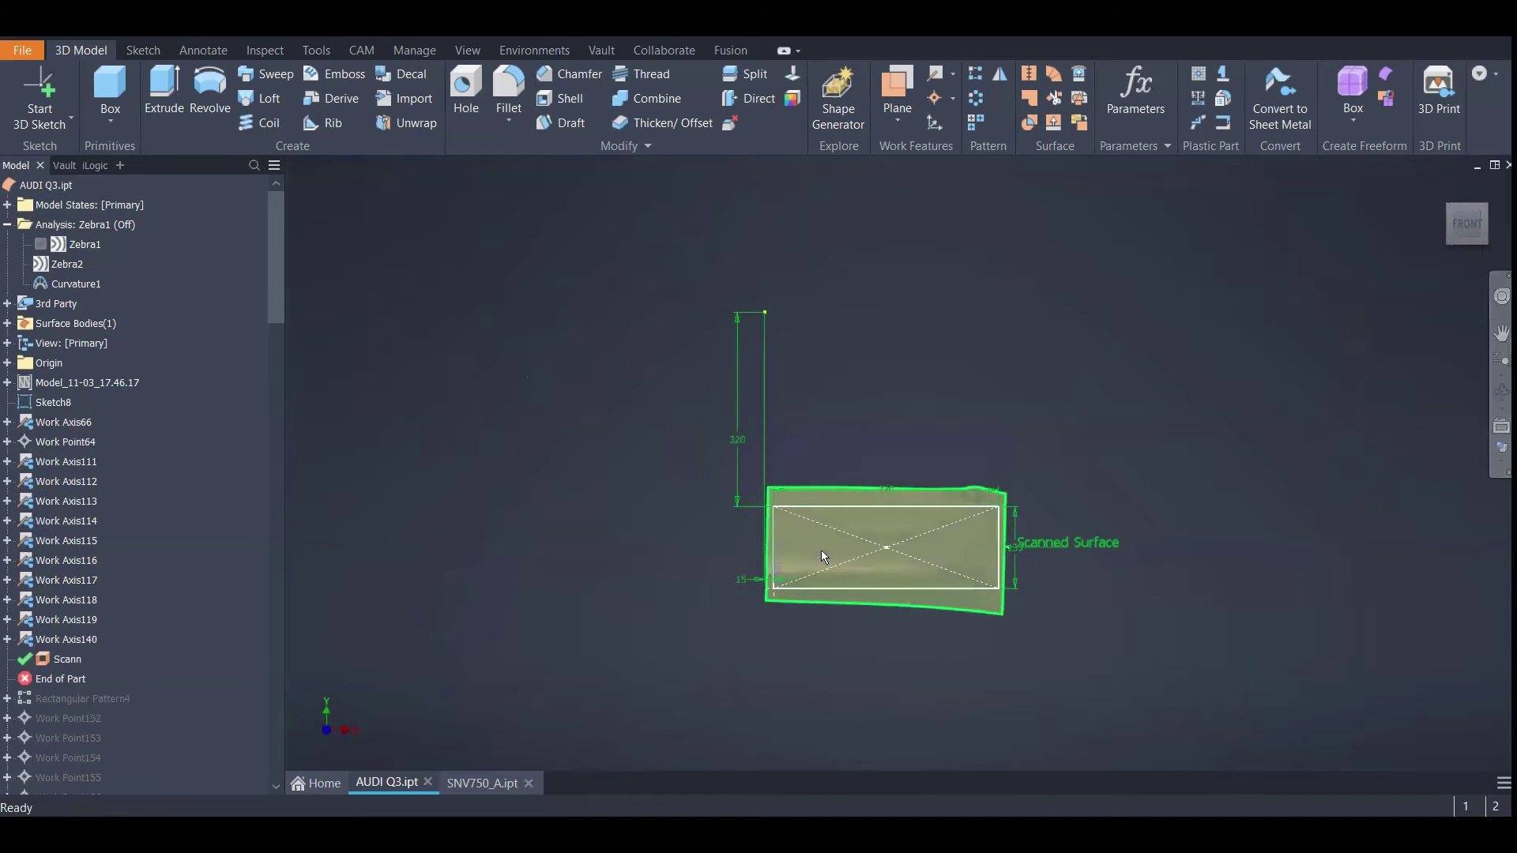
scroll(821, 550, "up", 5)
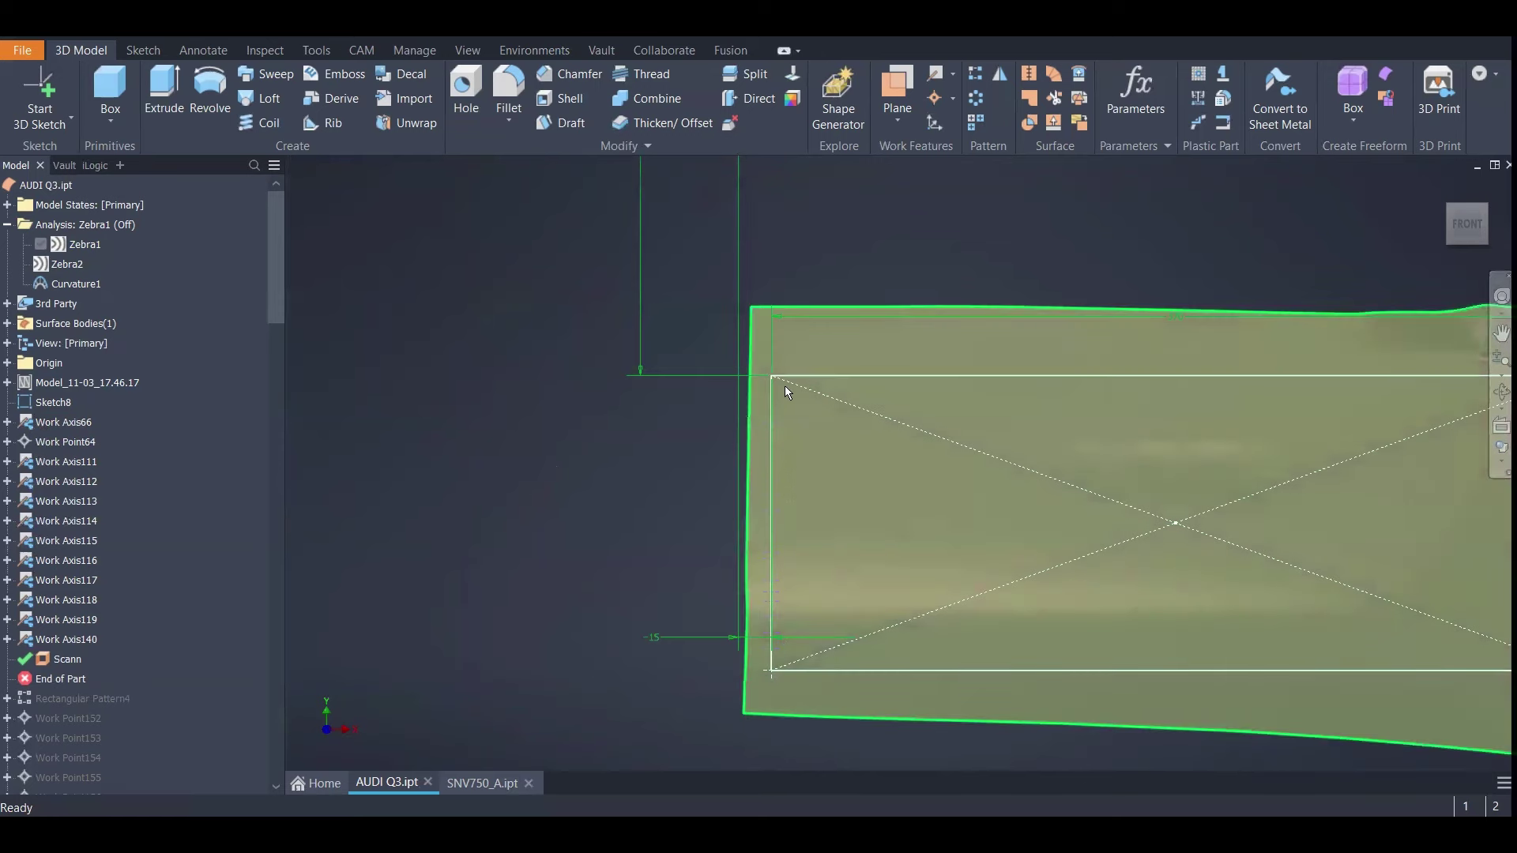
scroll(784, 385, "up", 2)
left_click(796, 346)
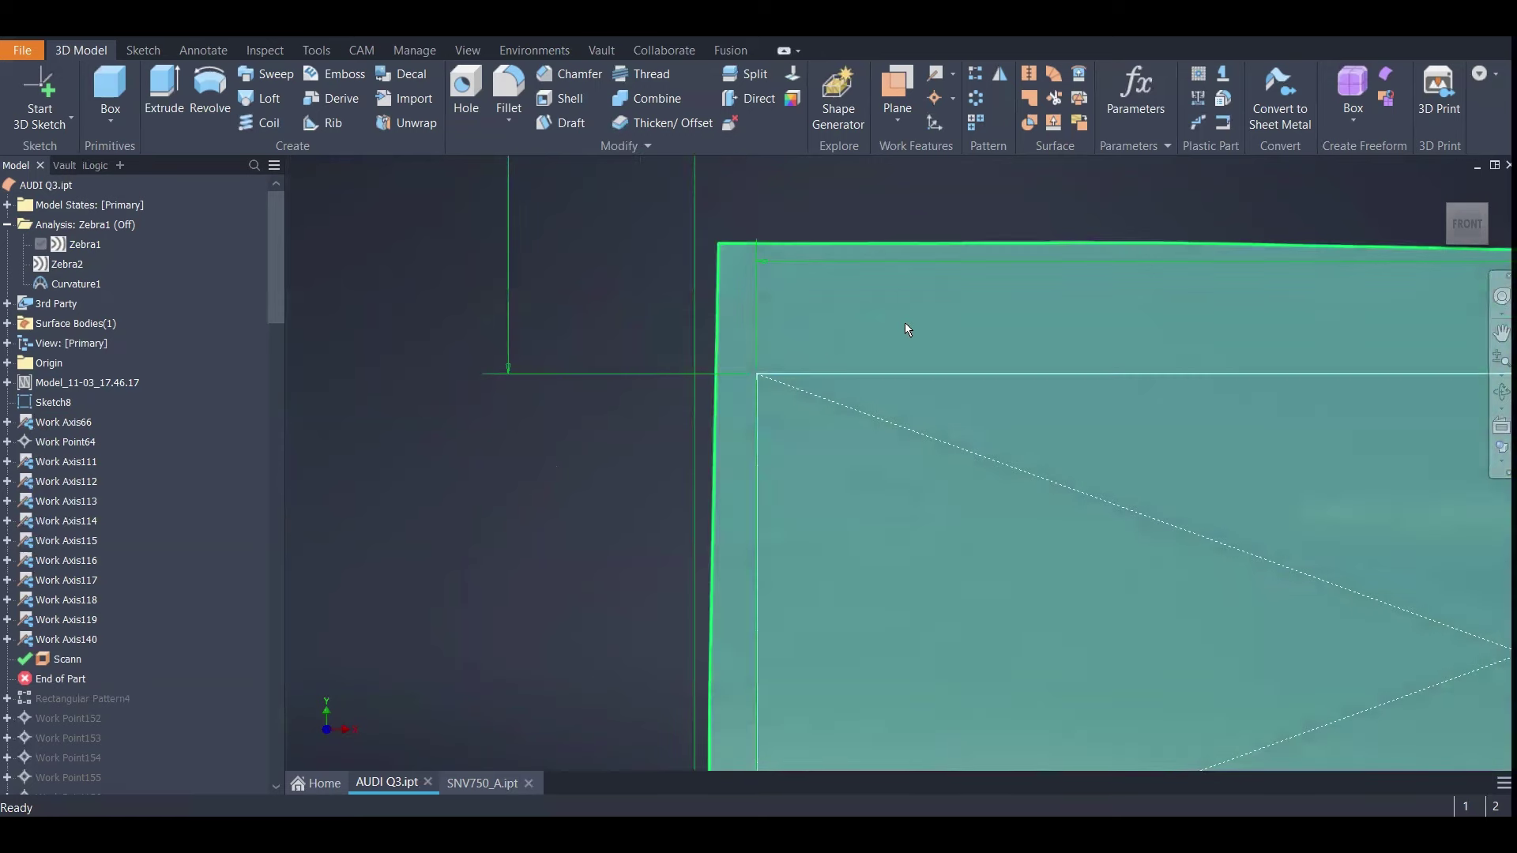
mouse_move(904, 325)
middle_mouse_down("shift")
mouse_move(883, 388)
mouse_move(626, 323)
middle_mouse_up("shift")
left_click(632, 326)
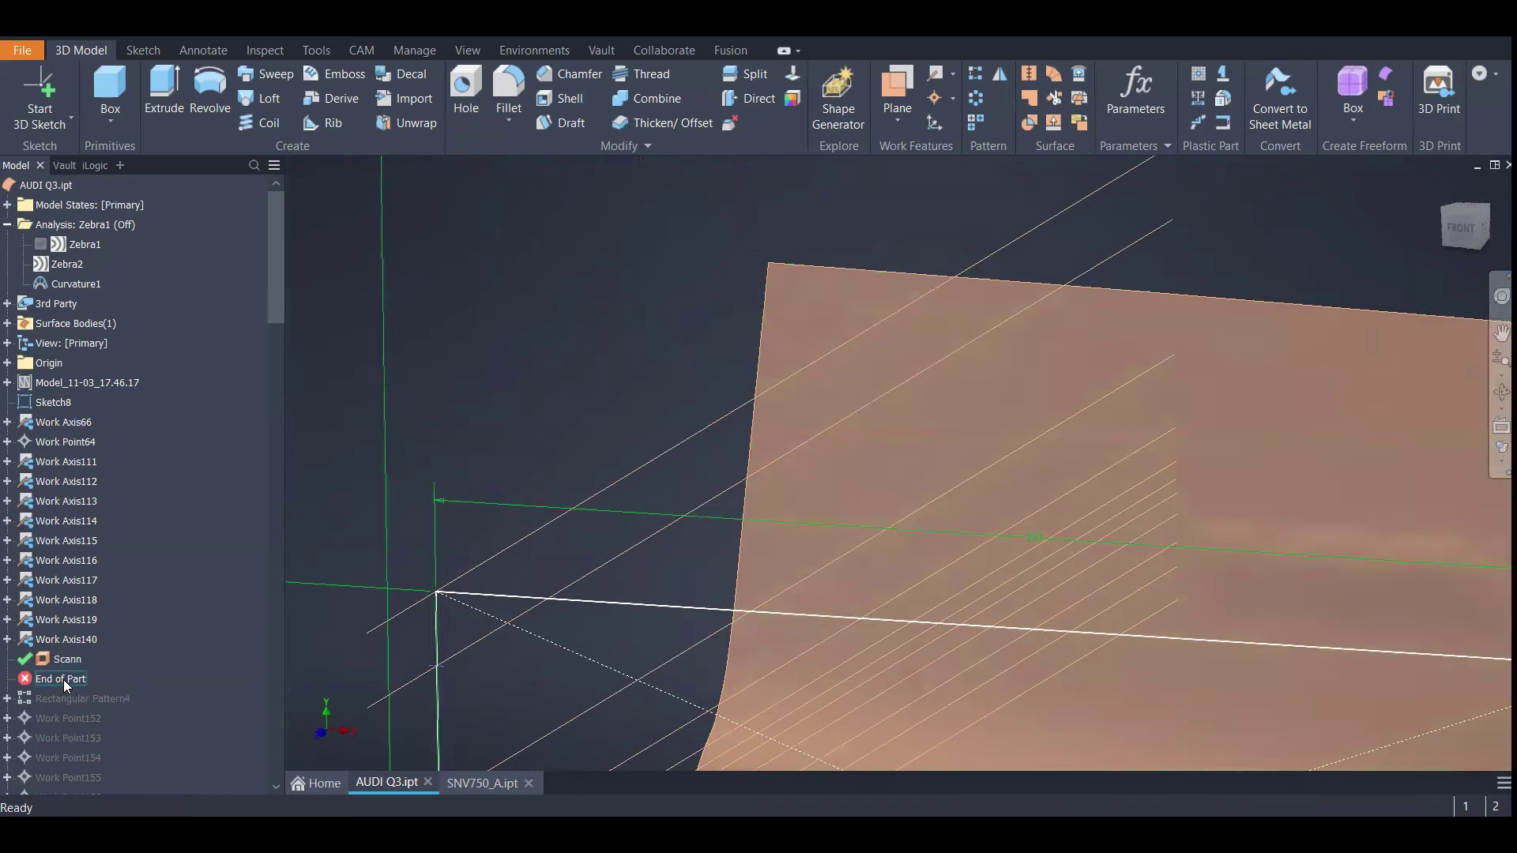
Move the End of Part marker below 3D Sketch20 to restore the rectangular pattern, work points and 3D sketch splines
left_click_drag(64, 679, 68, 780)
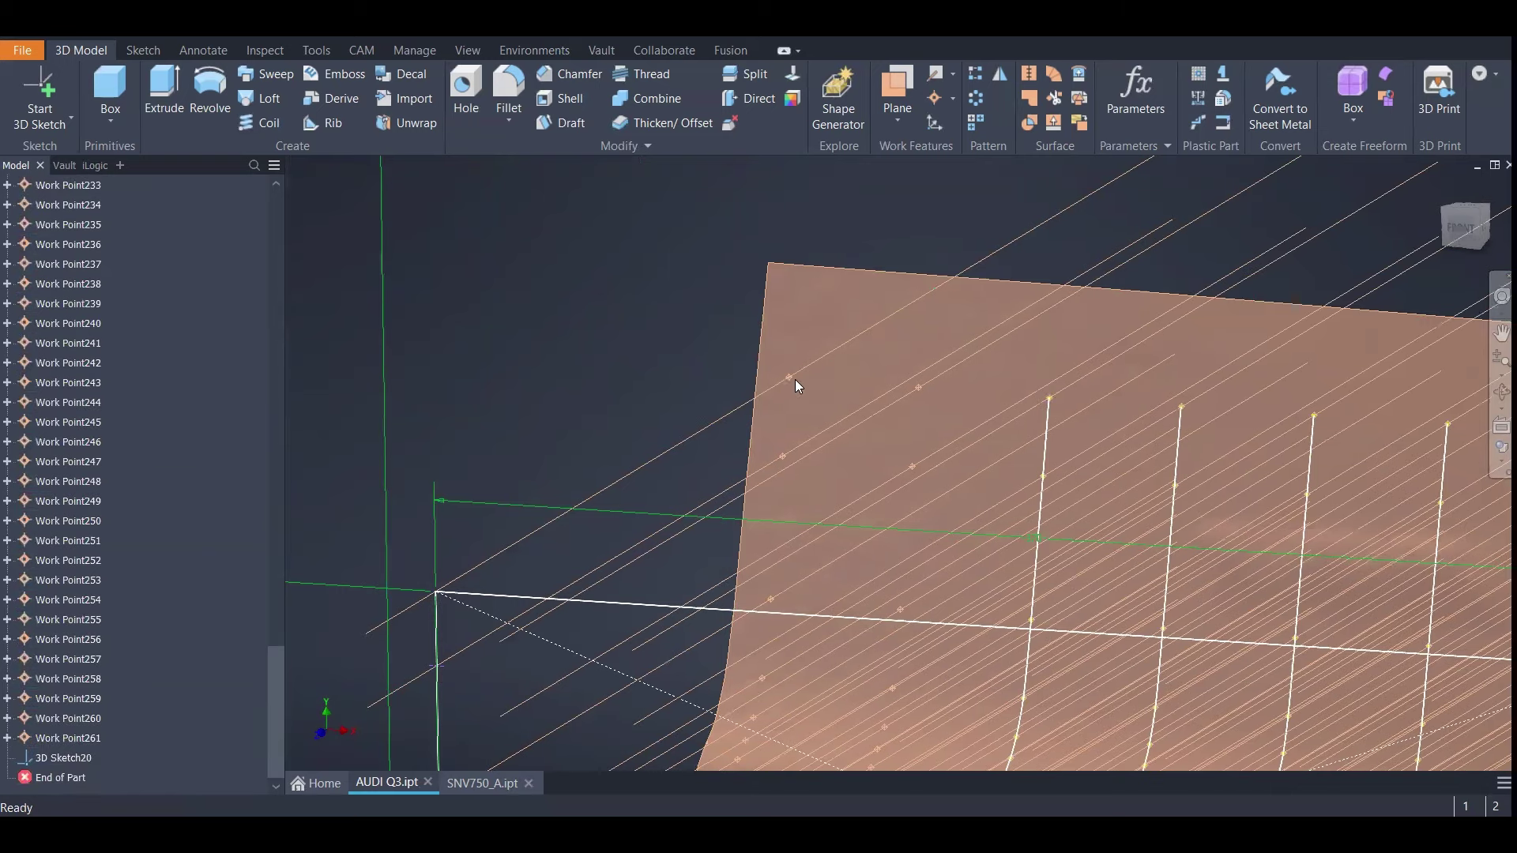
middle_click_drag(793, 376, 790, 366, "shift")
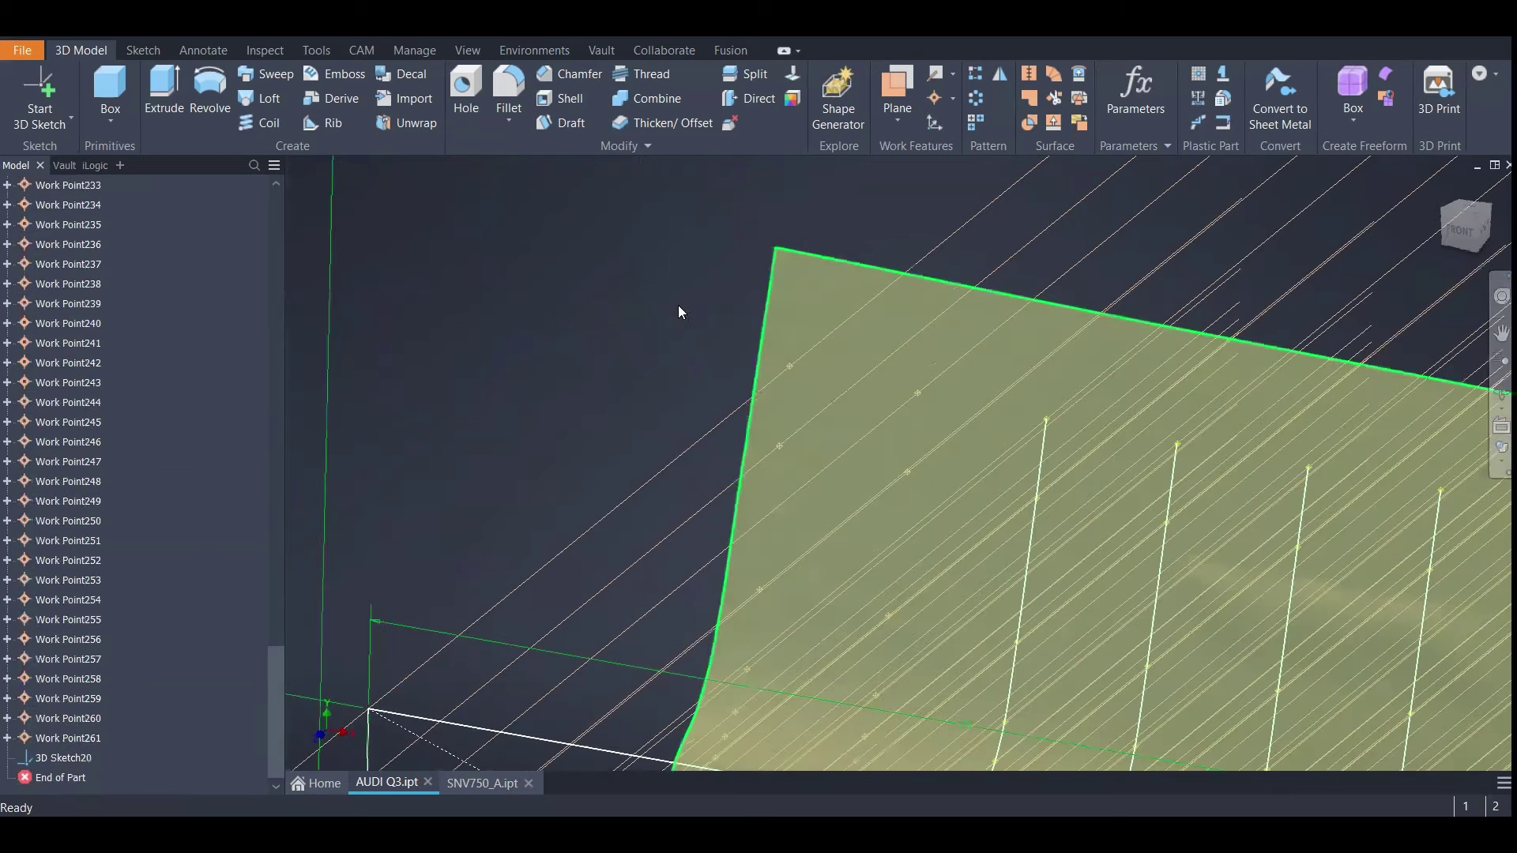
middle_click_drag(670, 303, 622, 302, "shift")
Inspect the grid of work points and splines on the scanned surface from the front and at an angle
left_click_drag(1461, 210, 1472, 233)
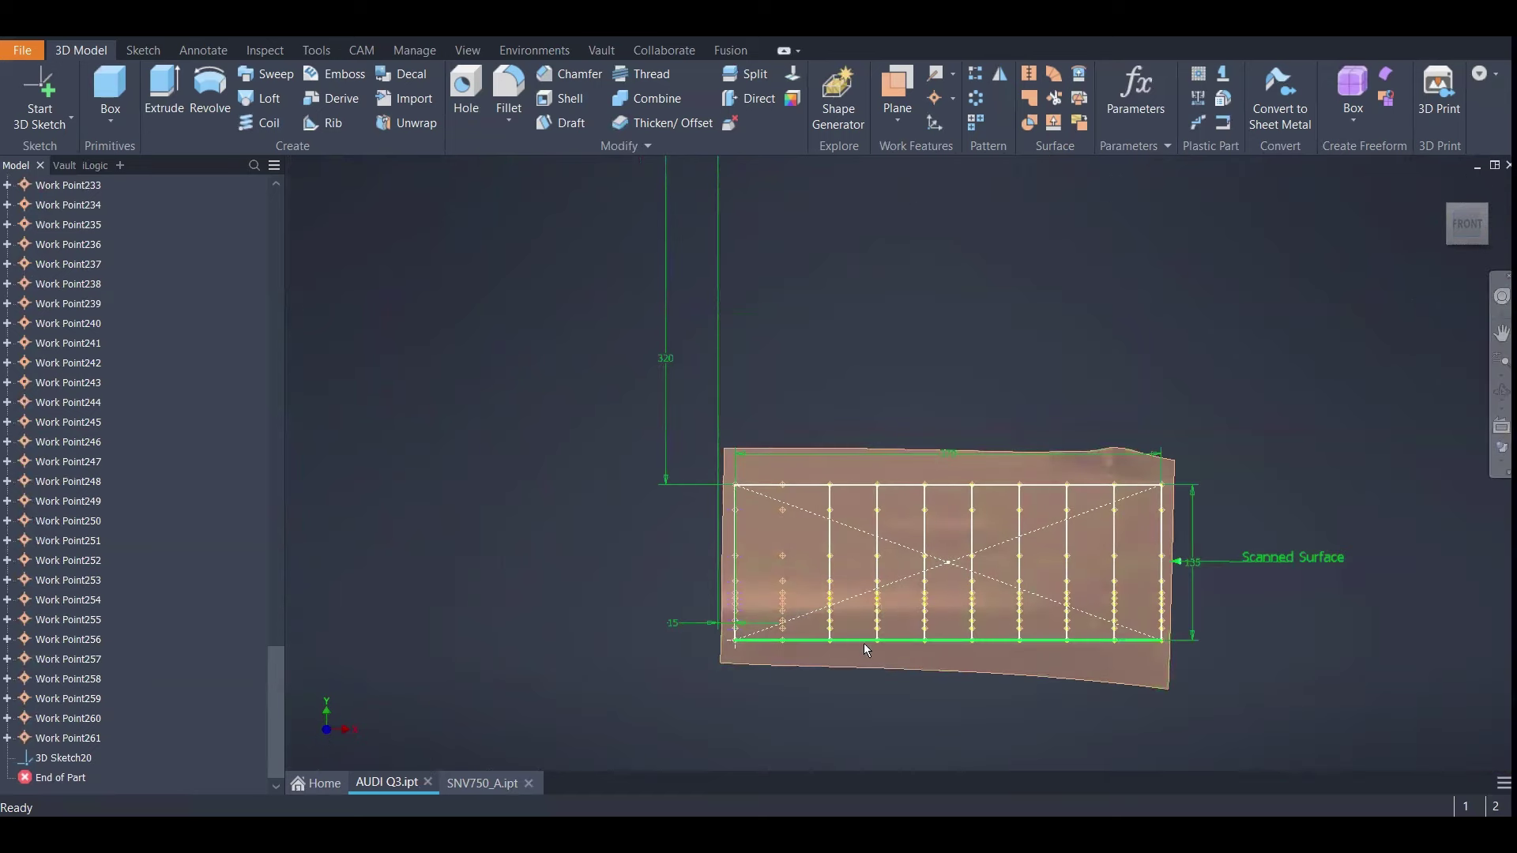
left_click(785, 468)
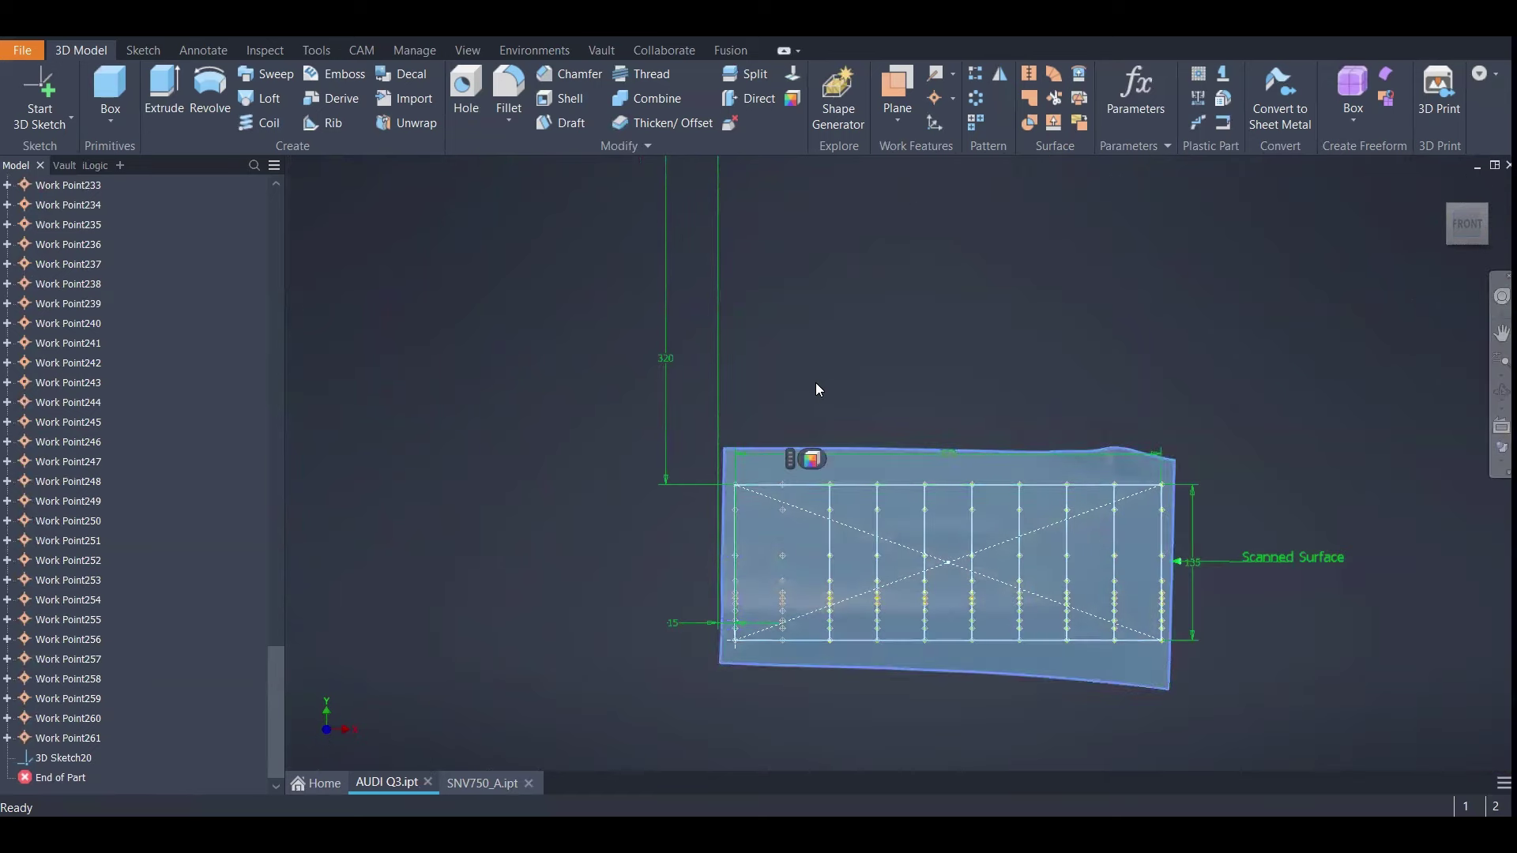
left_click(844, 366)
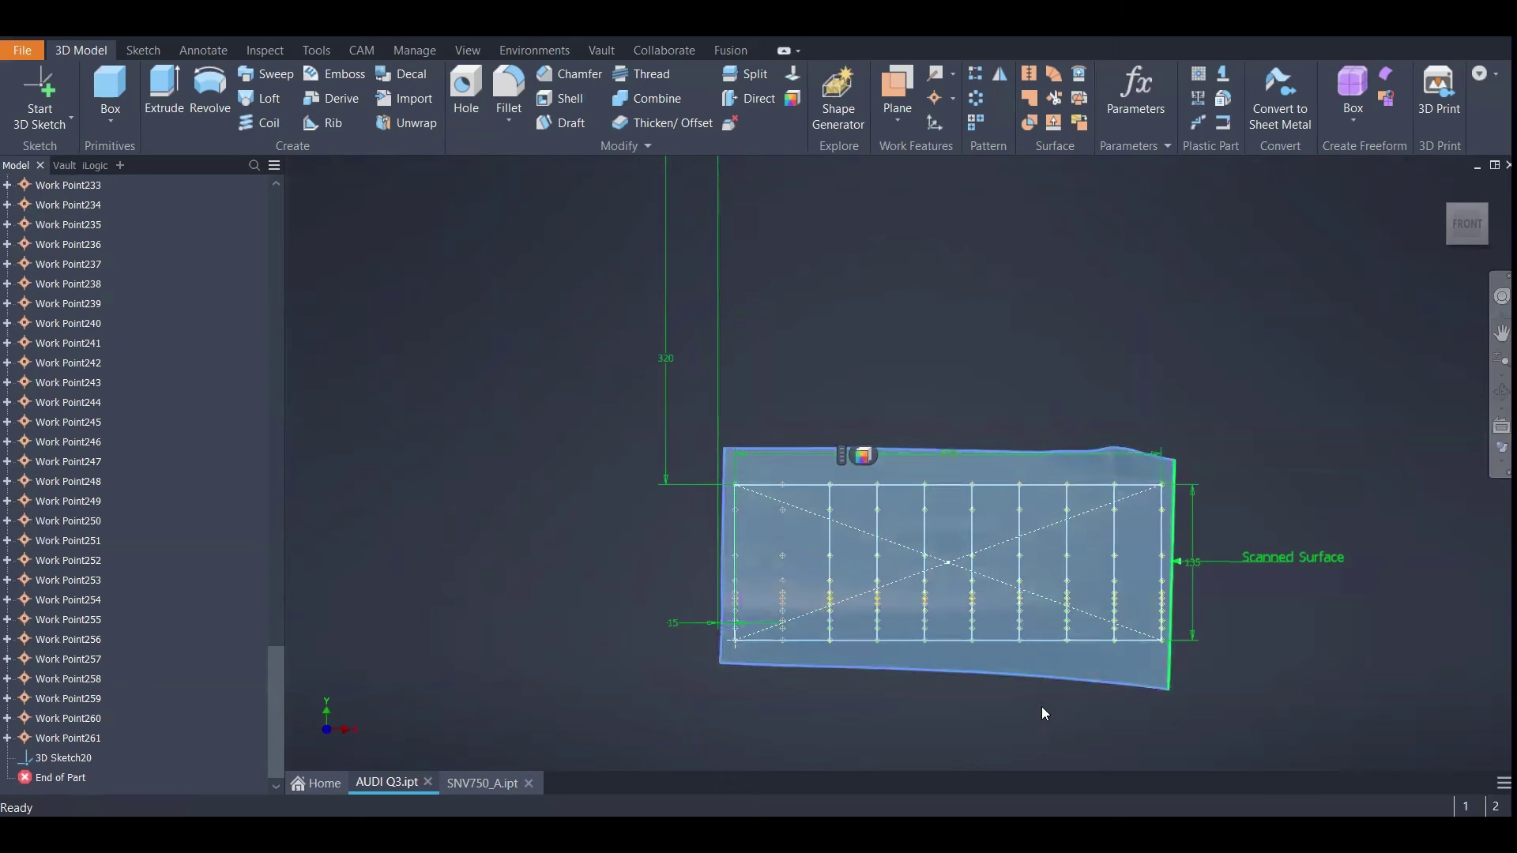
left_click(842, 348)
middle_click_drag(837, 356, 854, 449, "shift")
scroll(835, 519, "down", 2)
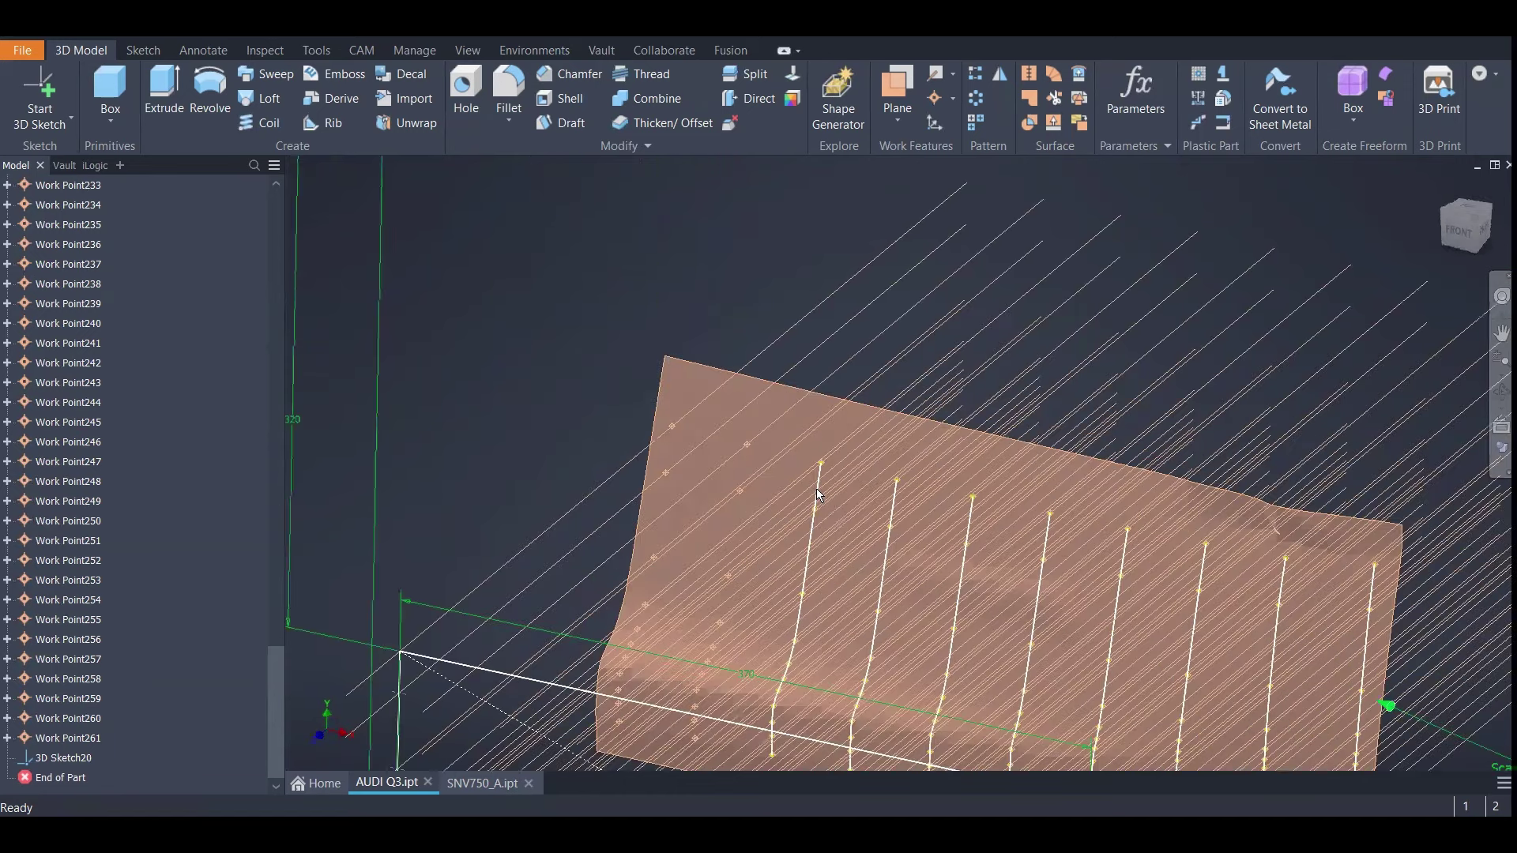
Highlight the first 3D spline and the work point nearest the surface's upper corner, and start and cancel the Work Point command
left_click(817, 490)
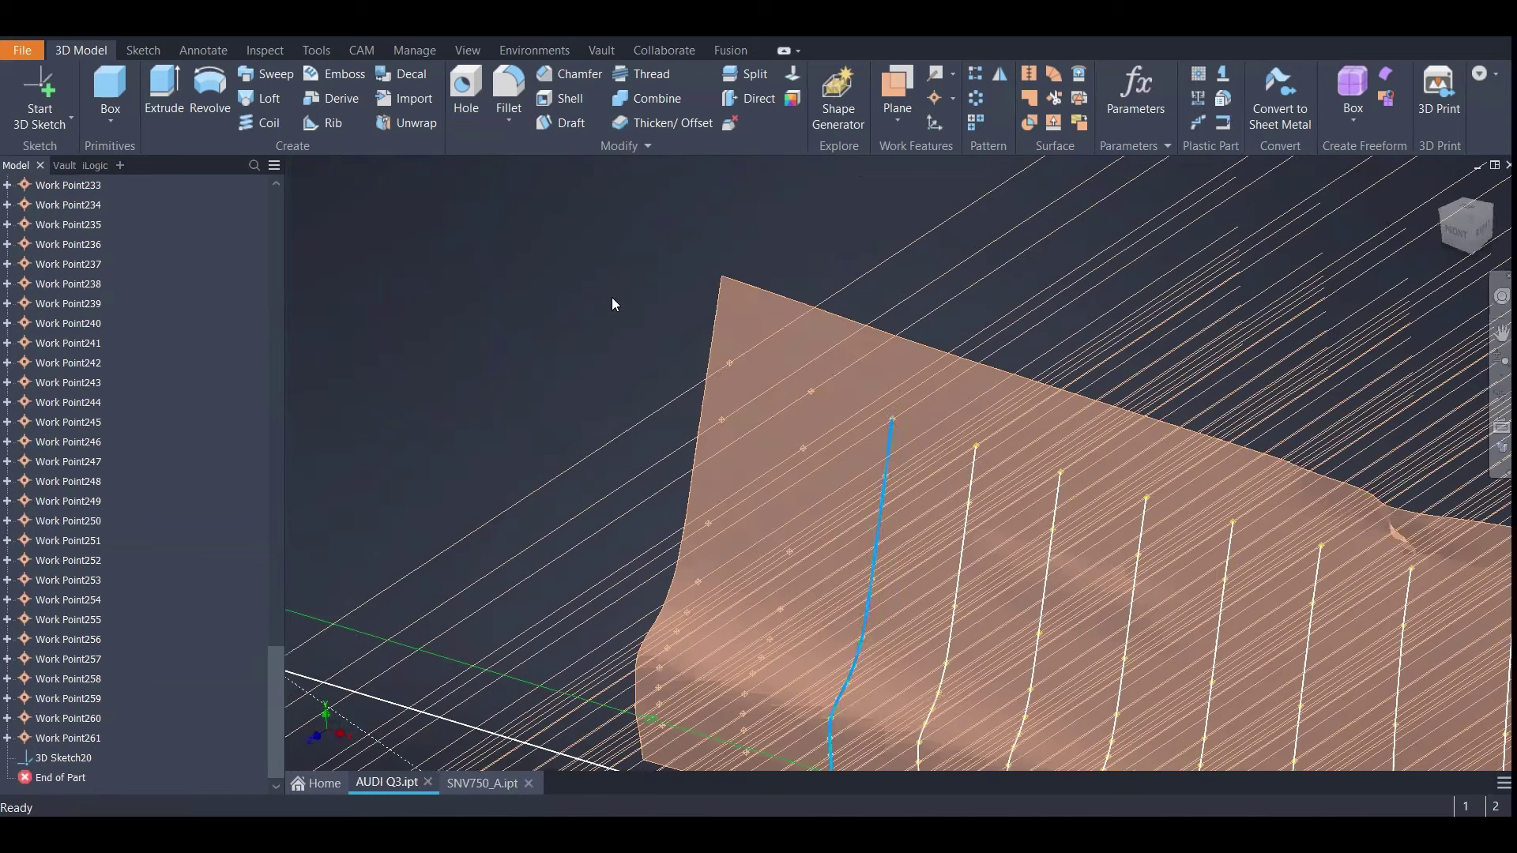
left_click(611, 297)
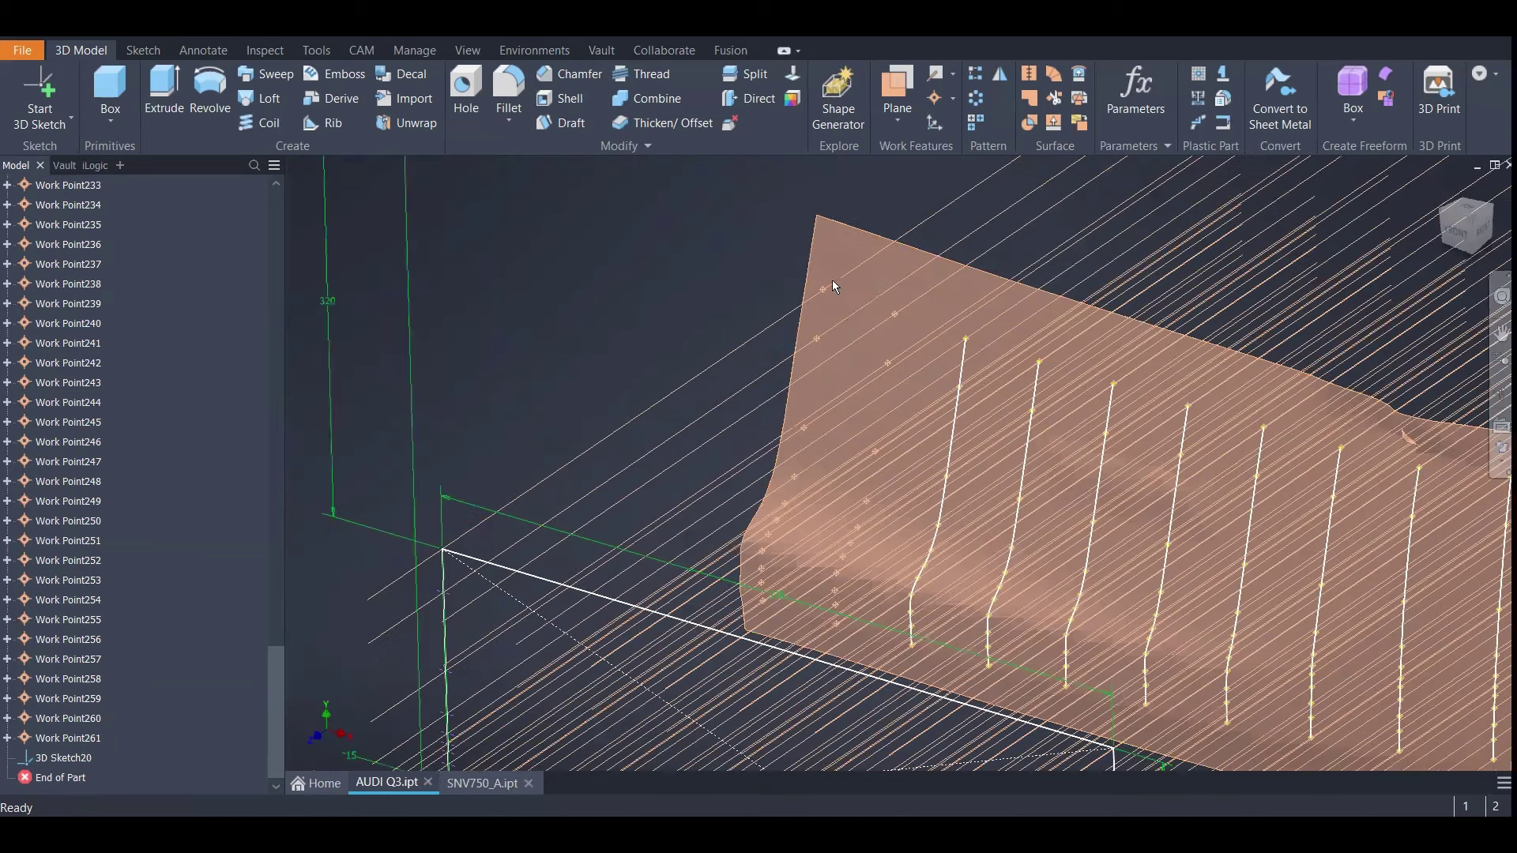
left_click(821, 292)
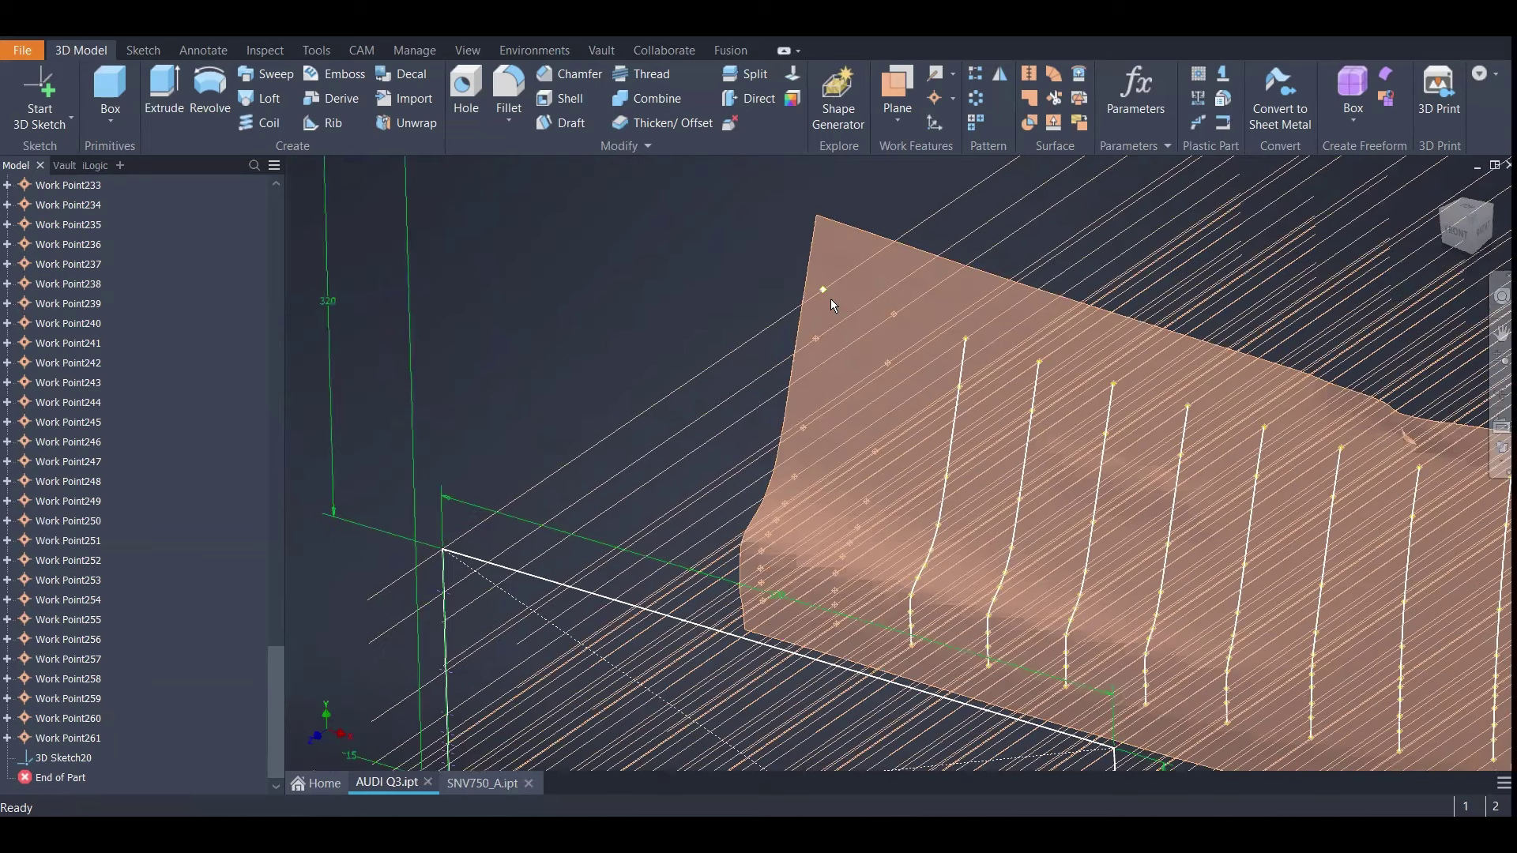
left_click(755, 335)
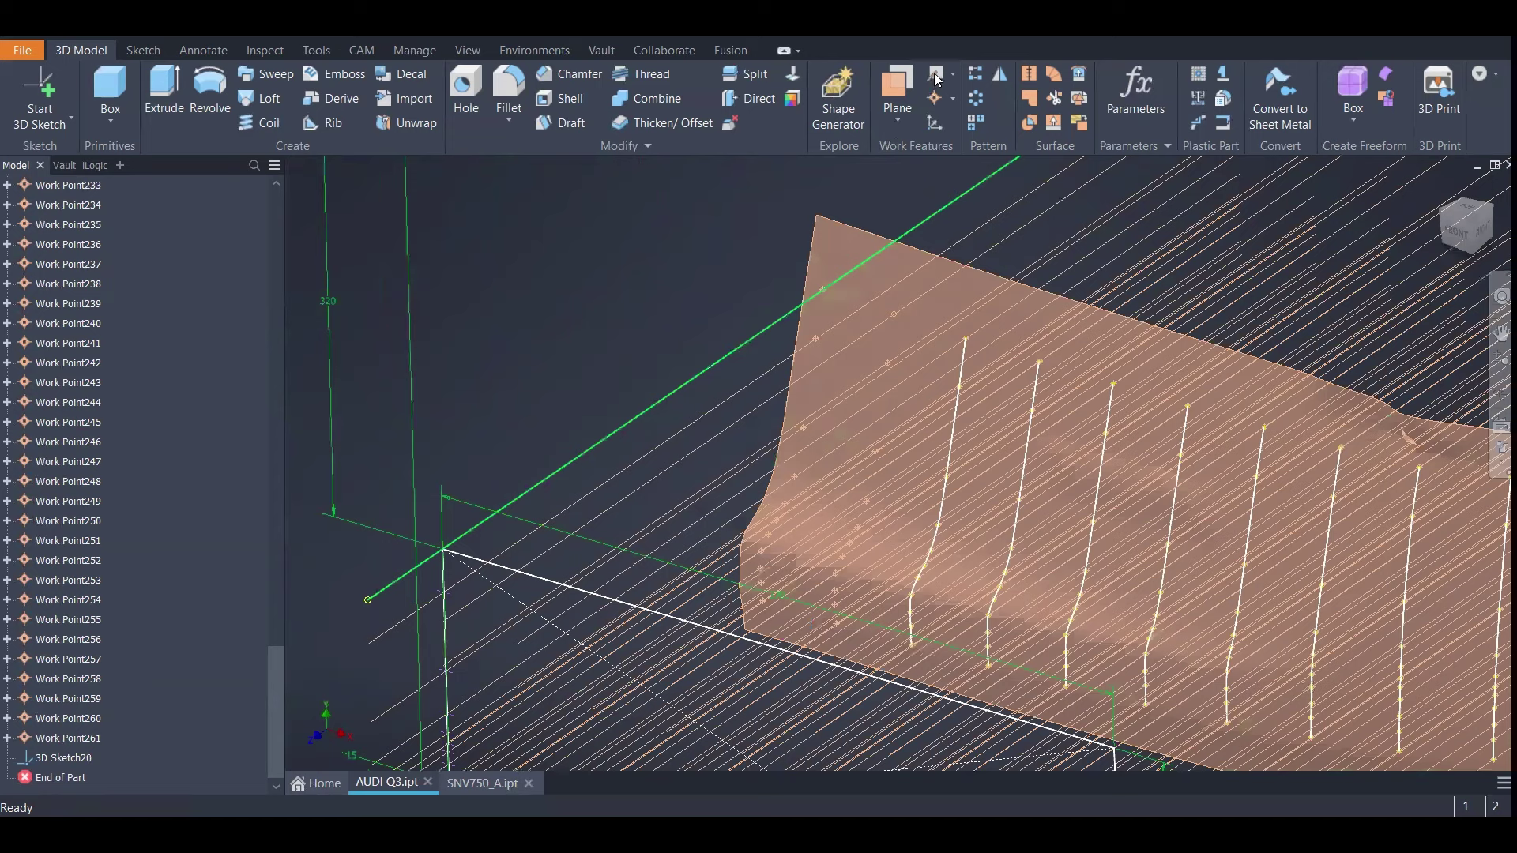
left_click(934, 97)
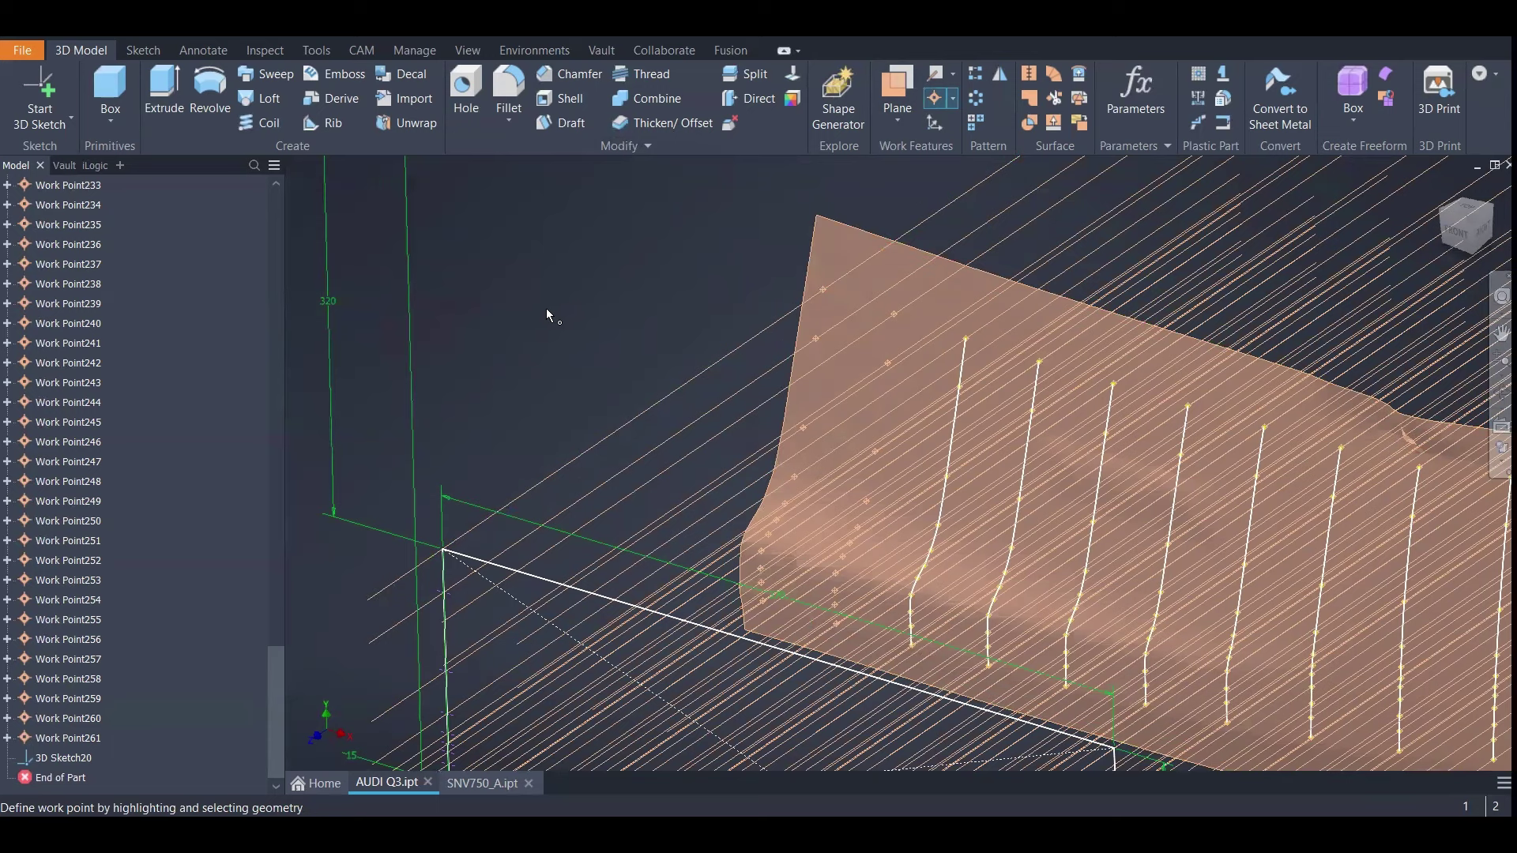
key("Escape")
Review the work points listed in the model tree between Rectangular Pattern4 and 3D Sketch20
scroll(170, 549, "up", 20)
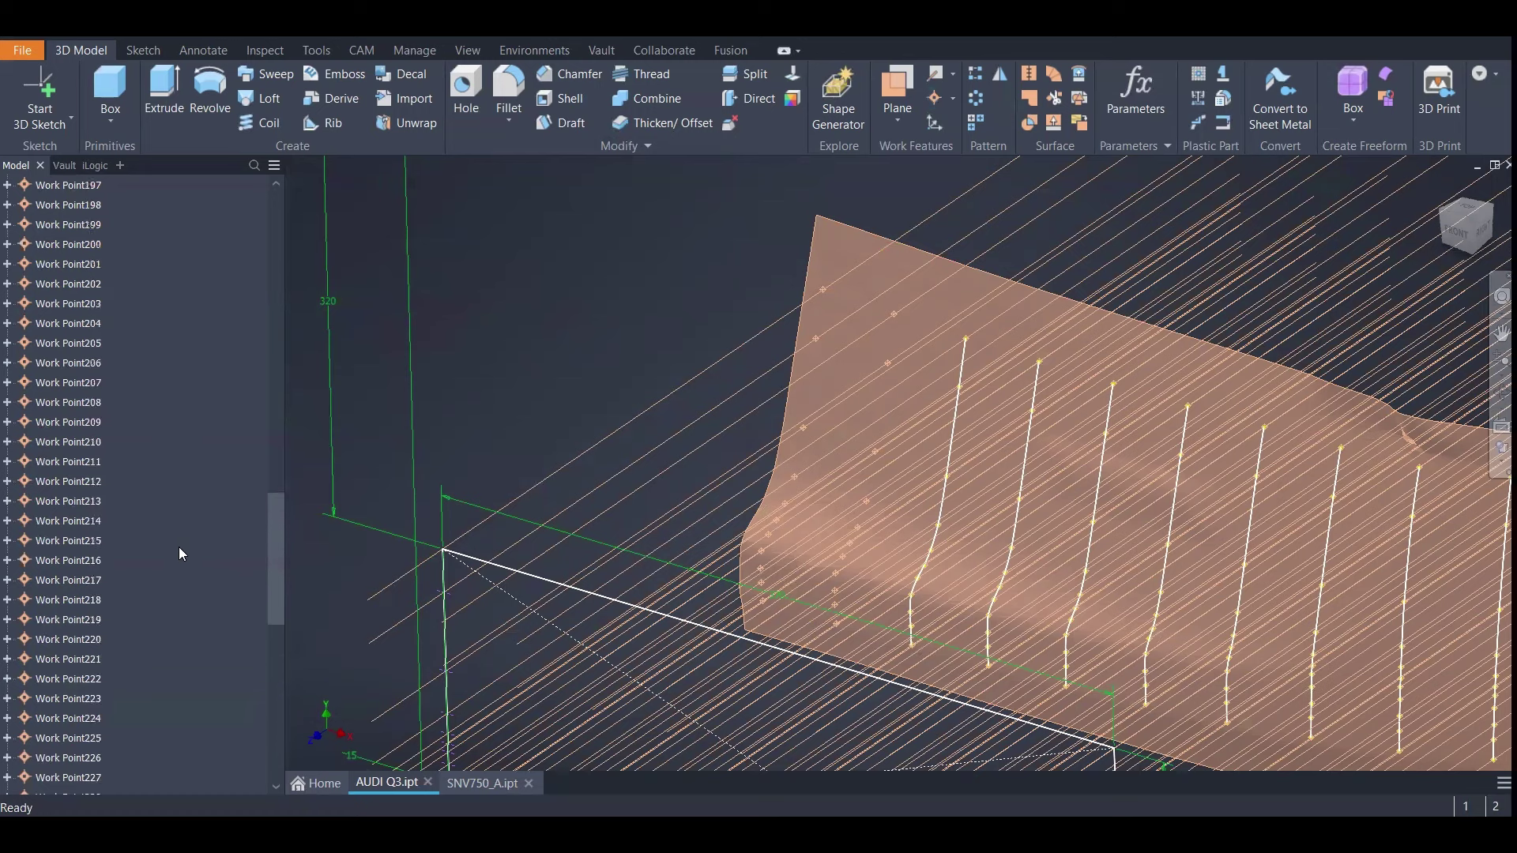
scroll(179, 548, "up", 3)
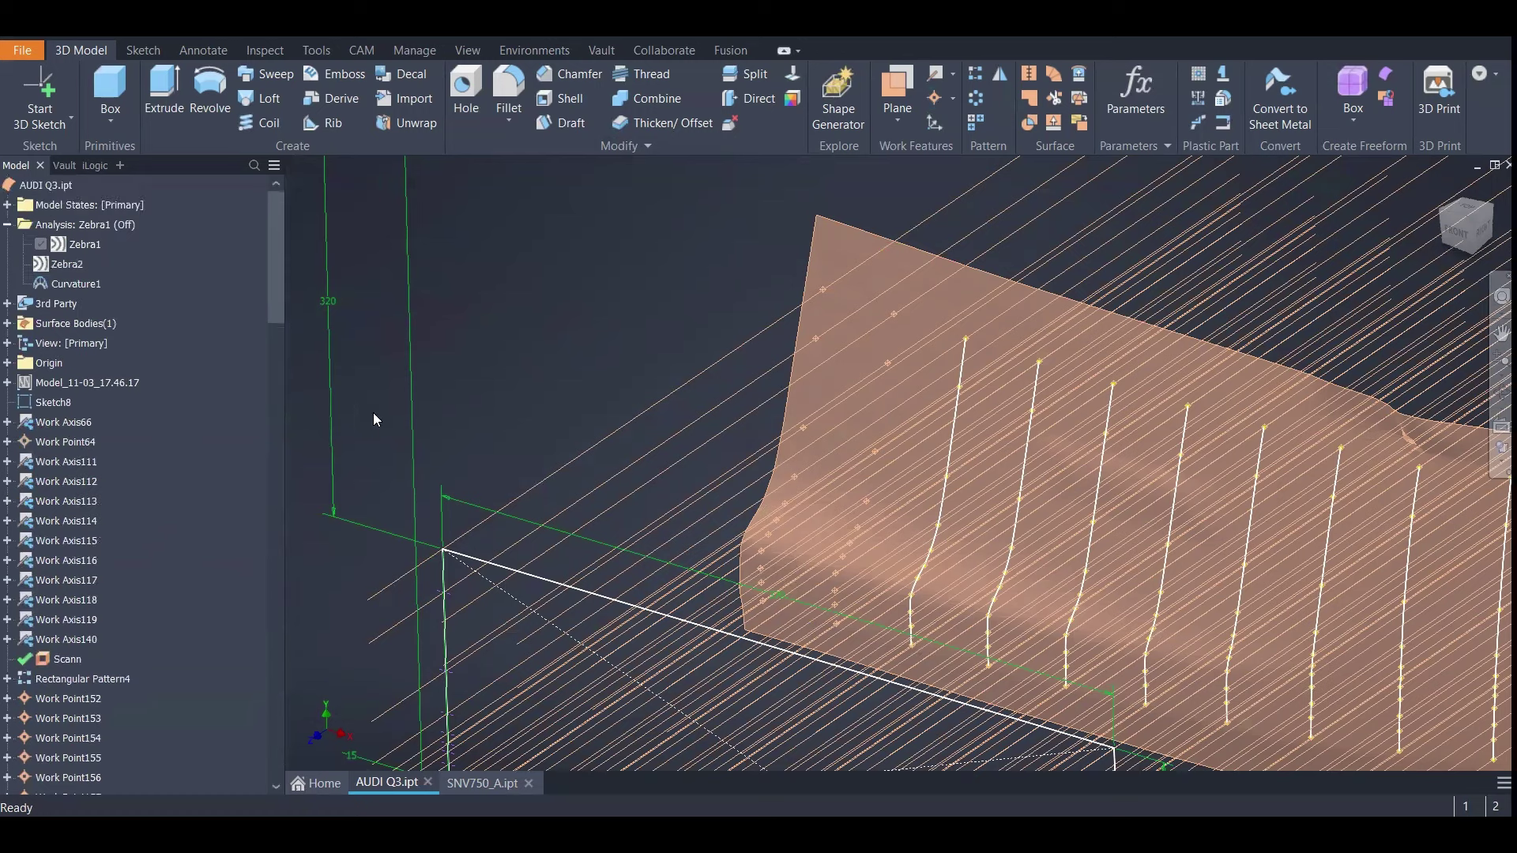
scroll(178, 521, "down", 10)
scroll(178, 526, "down", 20)
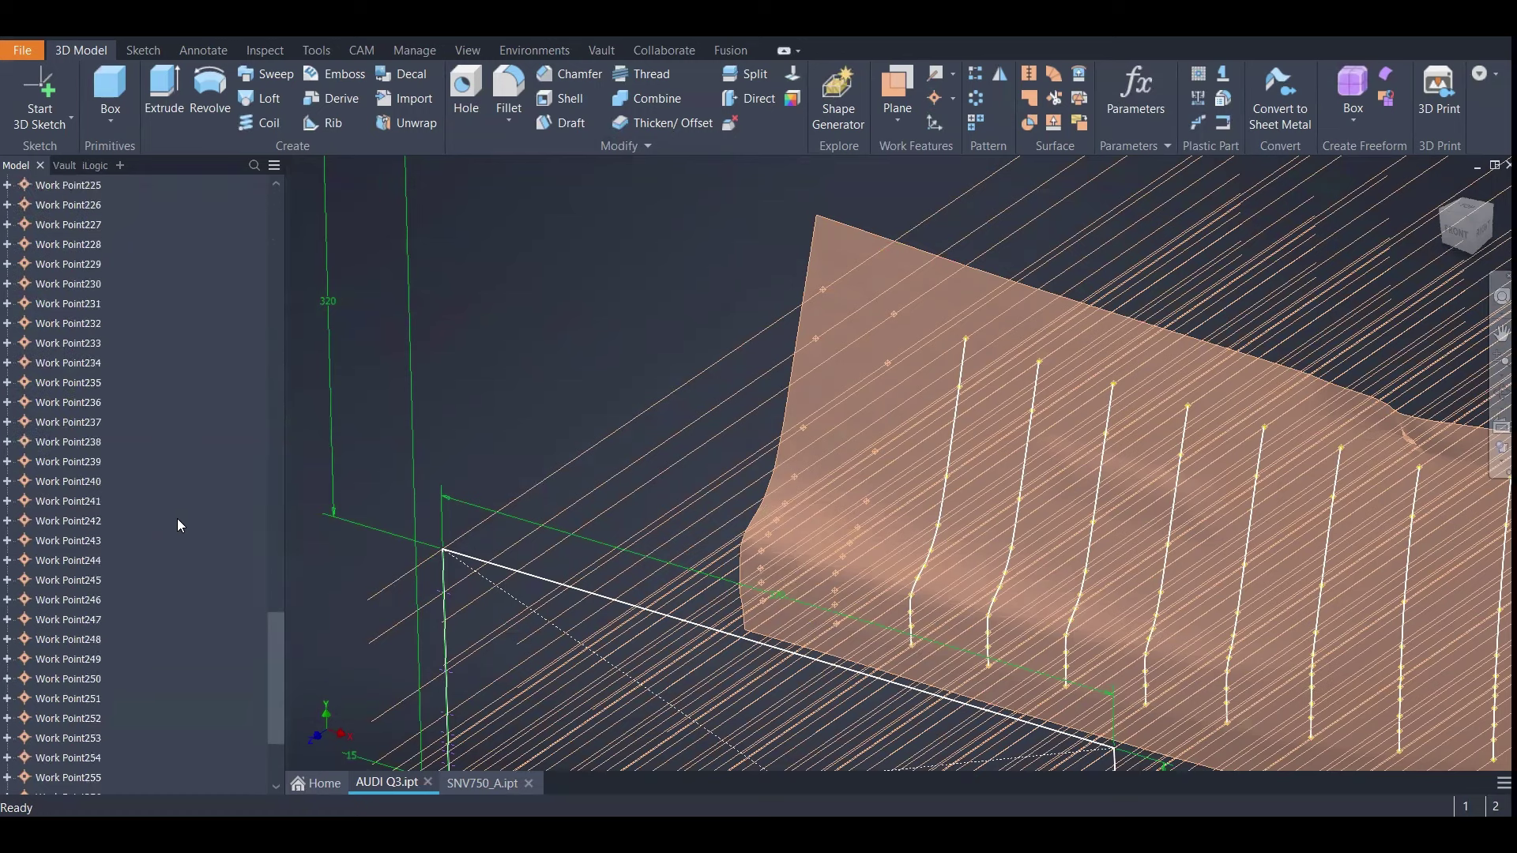
left_click(98, 738)
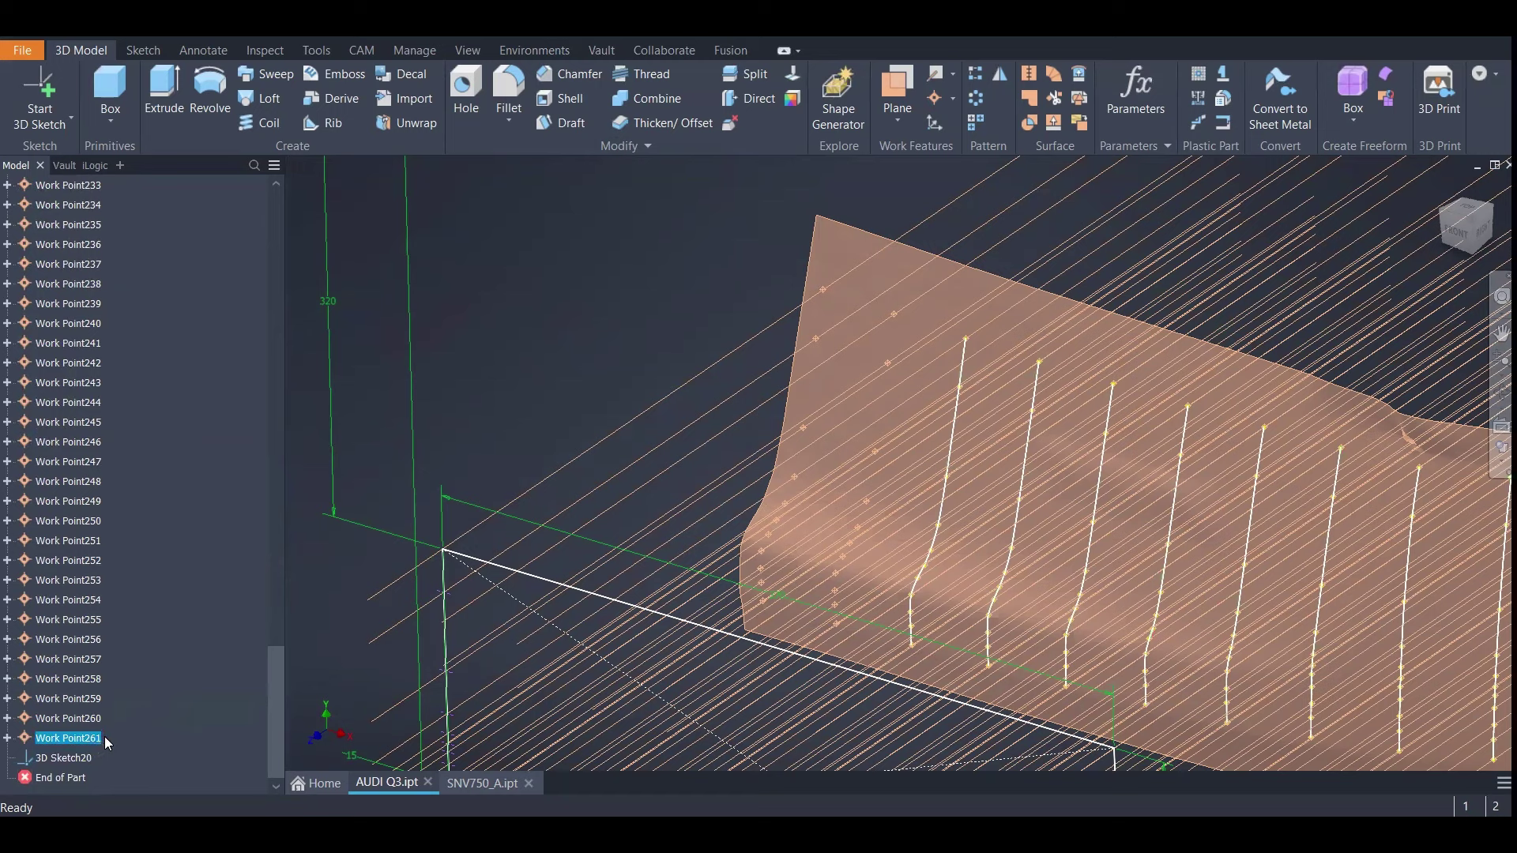
scroll(195, 635, "up", 20)
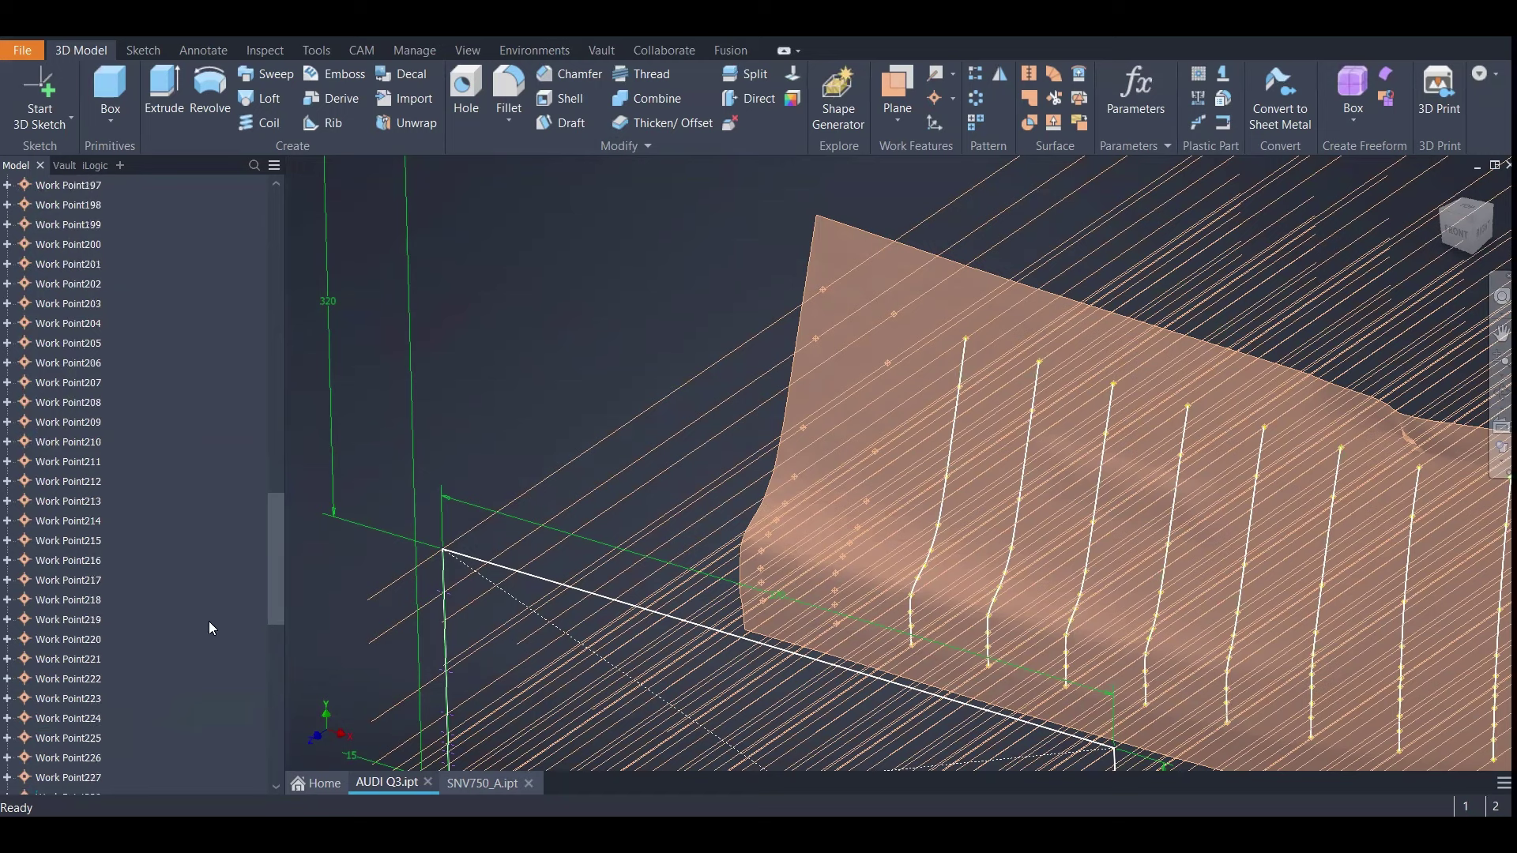
scroll(209, 621, "up", 13)
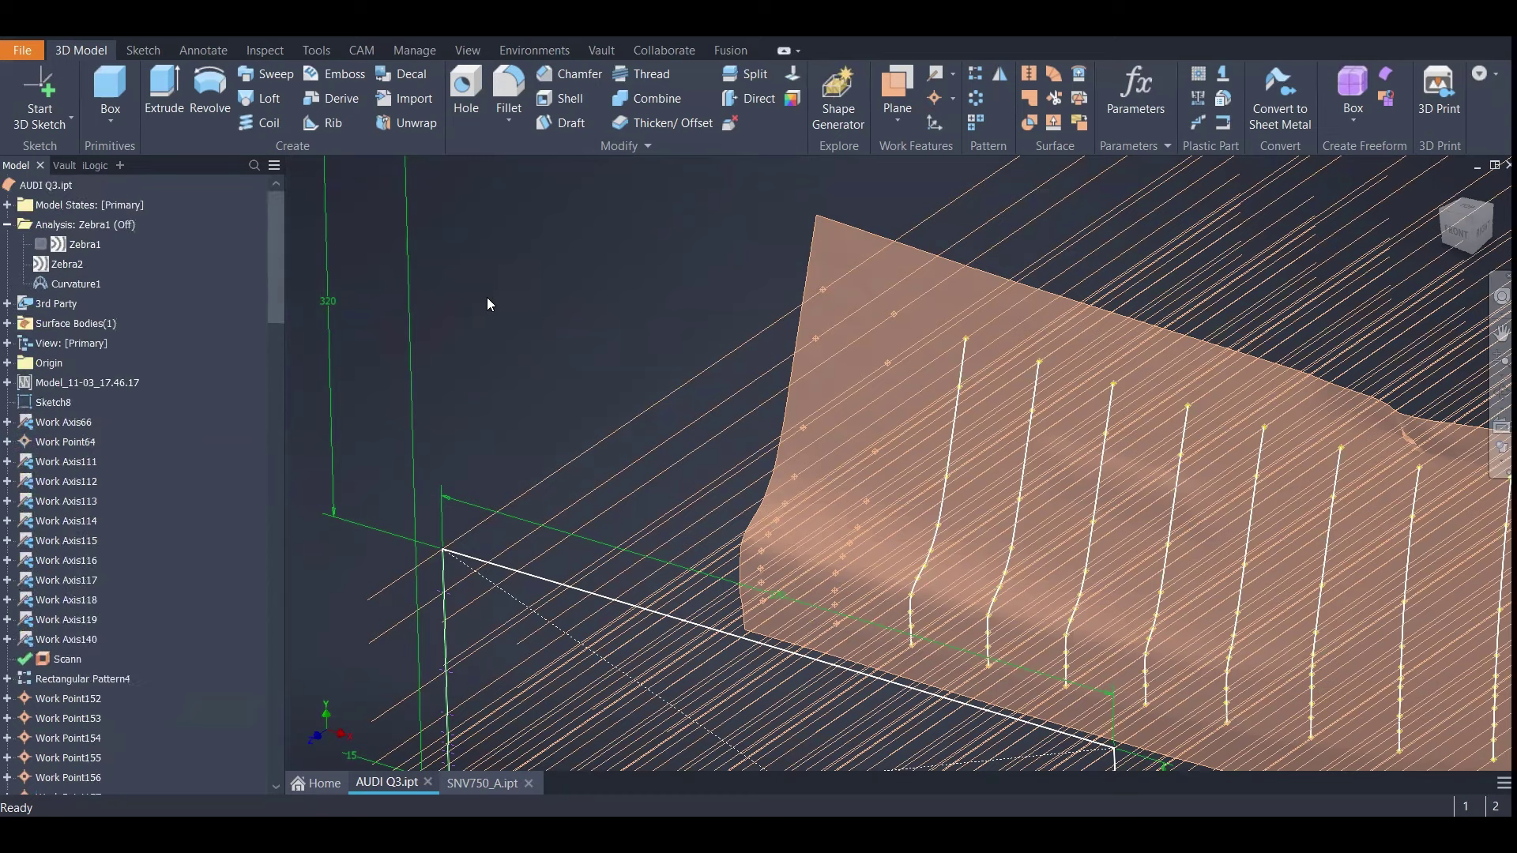
middle_click_drag(487, 297, 496, 297, "shift")
scroll(559, 292, "up", 2)
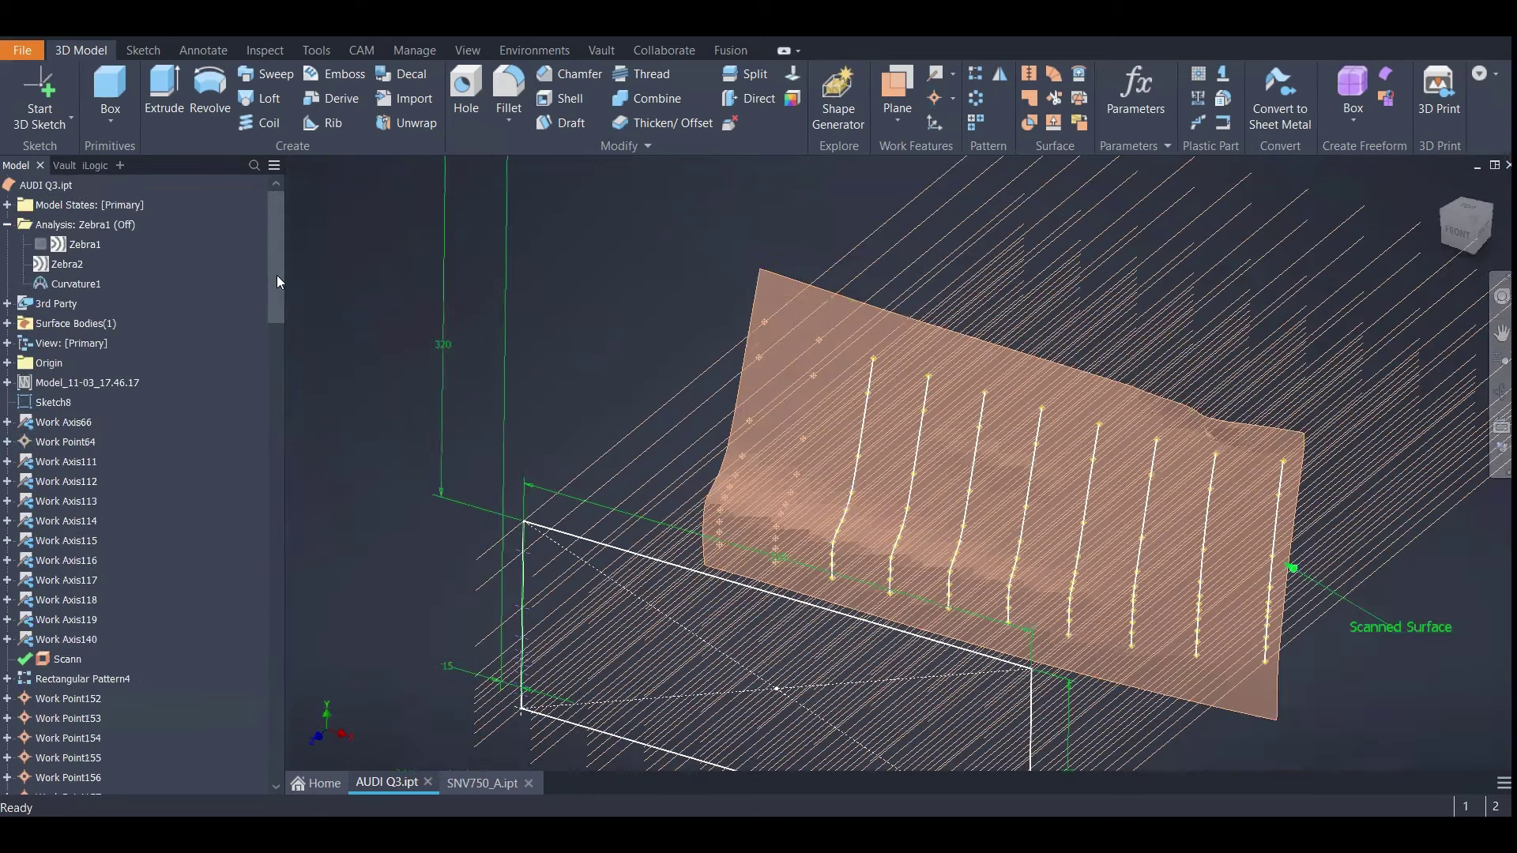
Open the iLogic rule Point on Surface (Loop) to read its code, and close it without changes
left_click(96, 165)
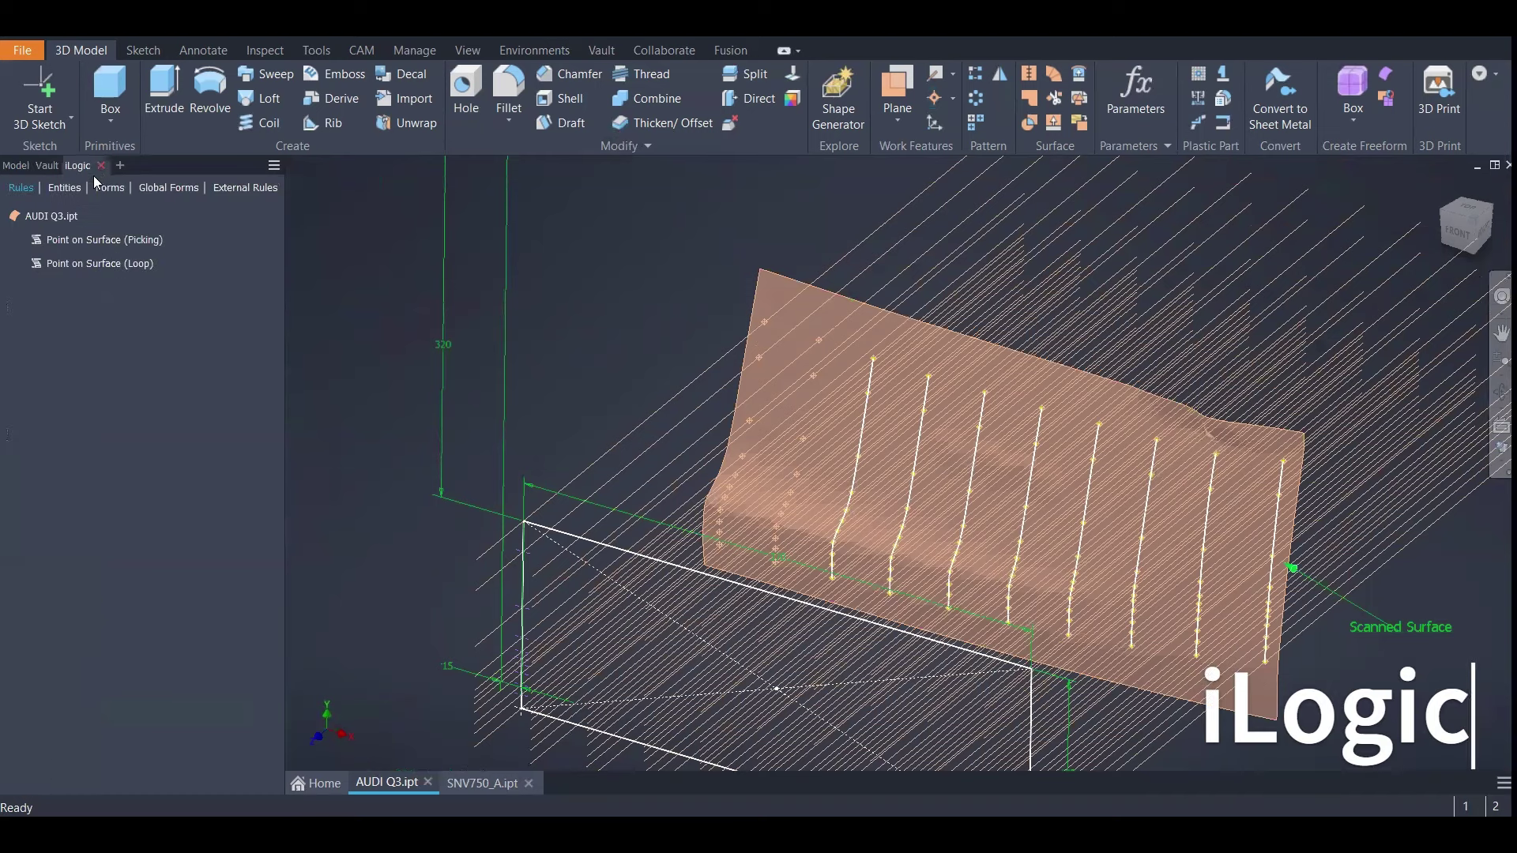
left_click(80, 238)
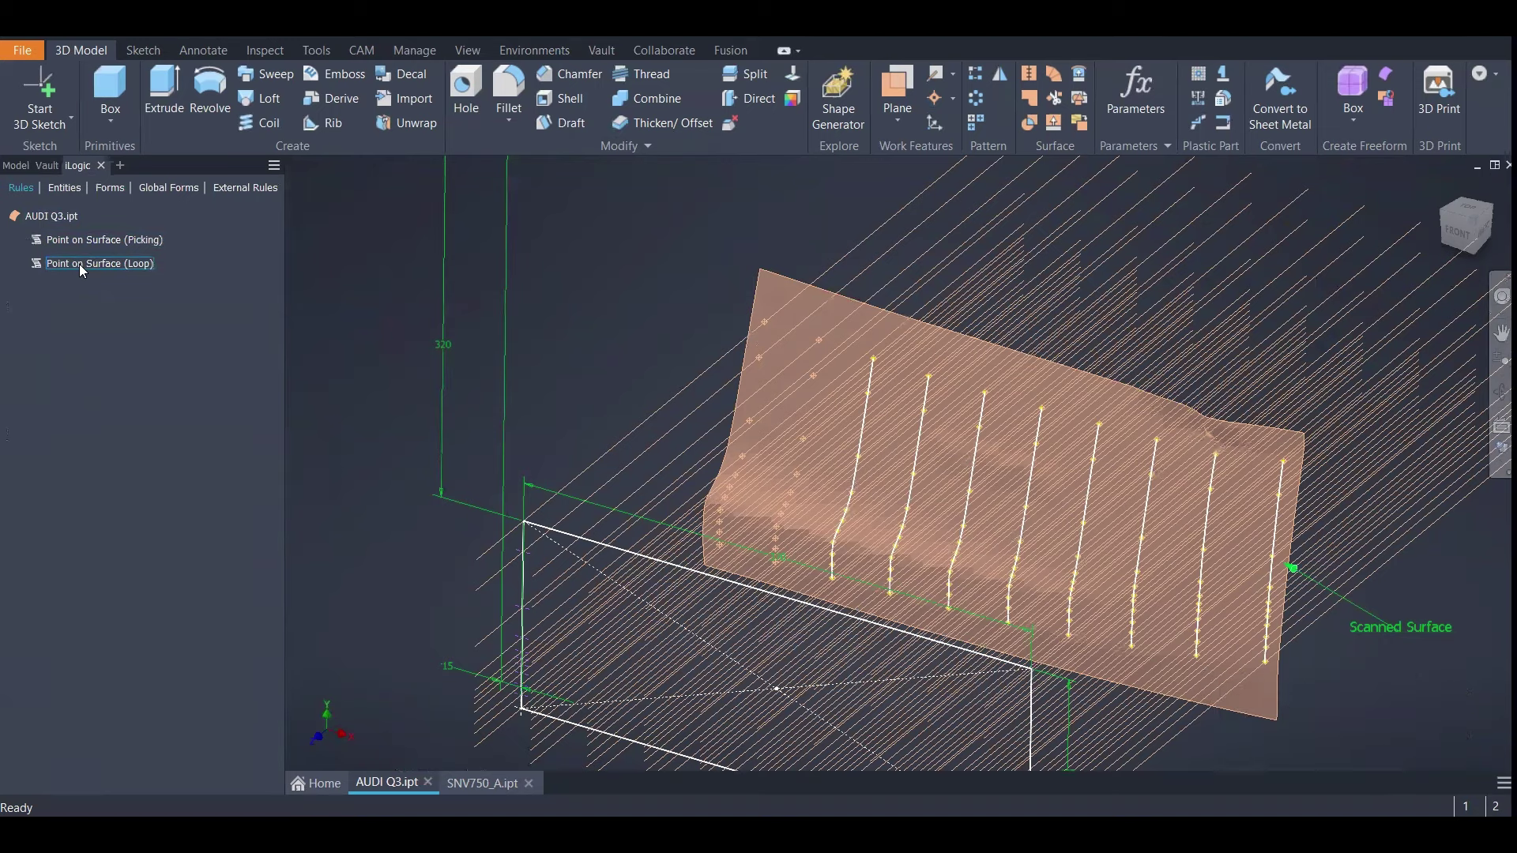
double_click(79, 264)
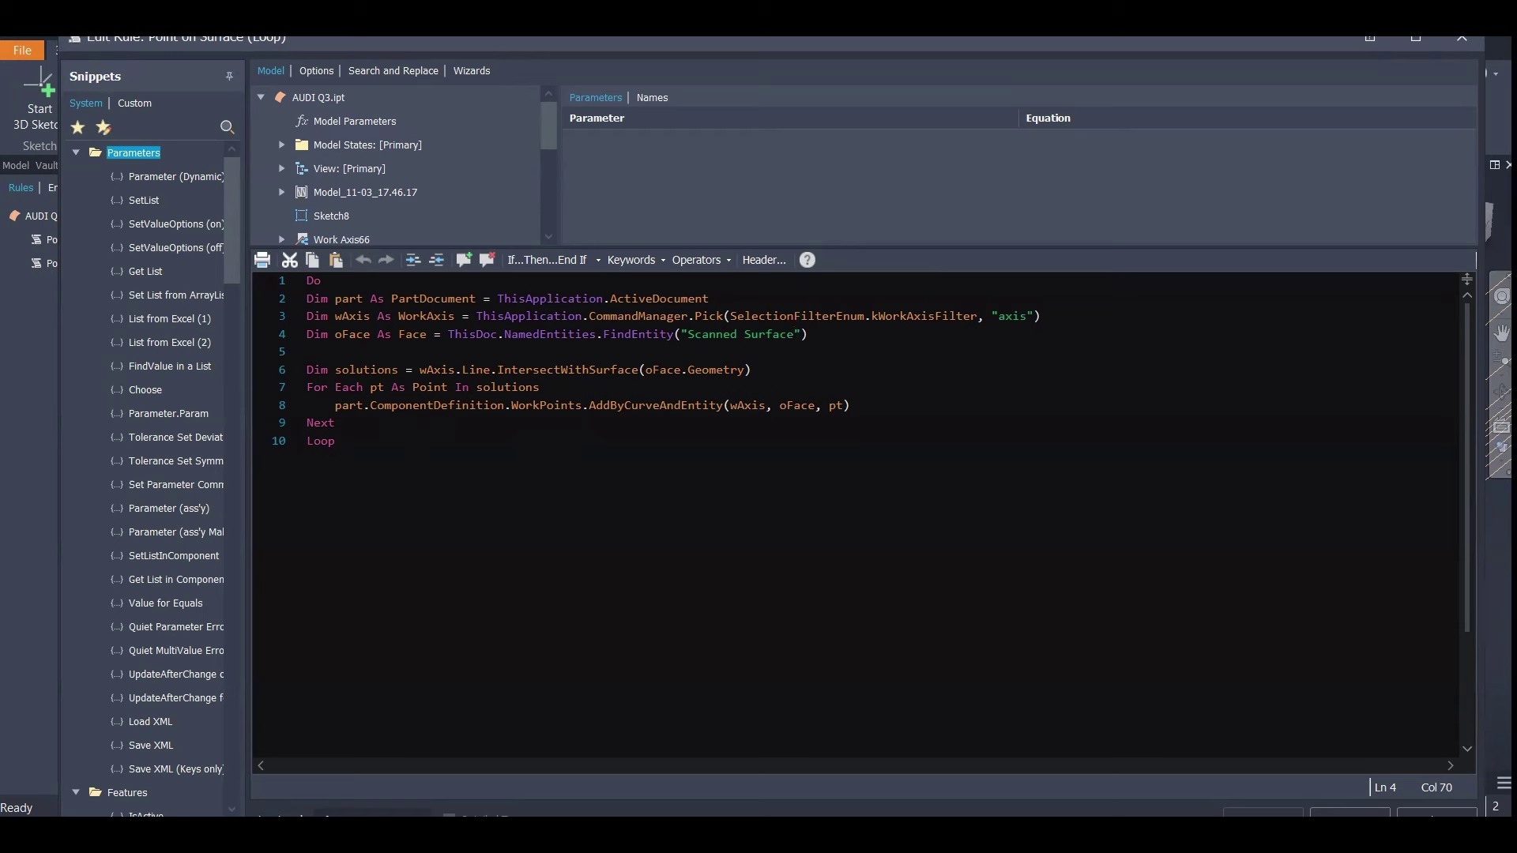
left_click(1458, 44)
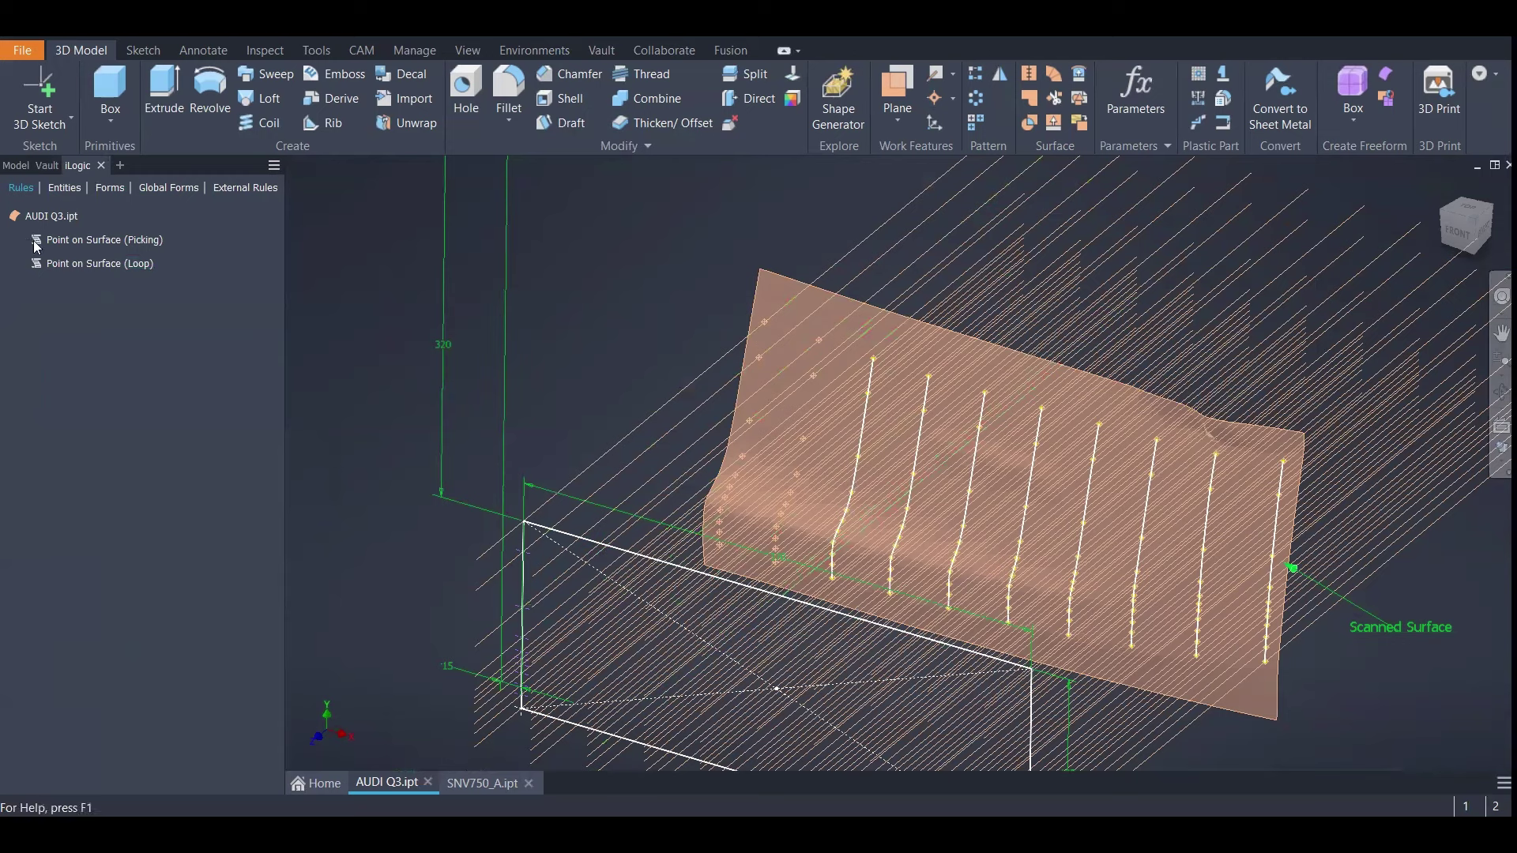
Highlight Rectangular Pattern4 in the model tree, examine its patterned work axes against the boundary sketch, and clear the selection
left_click(16, 165)
scroll(61, 605, "down", 20)
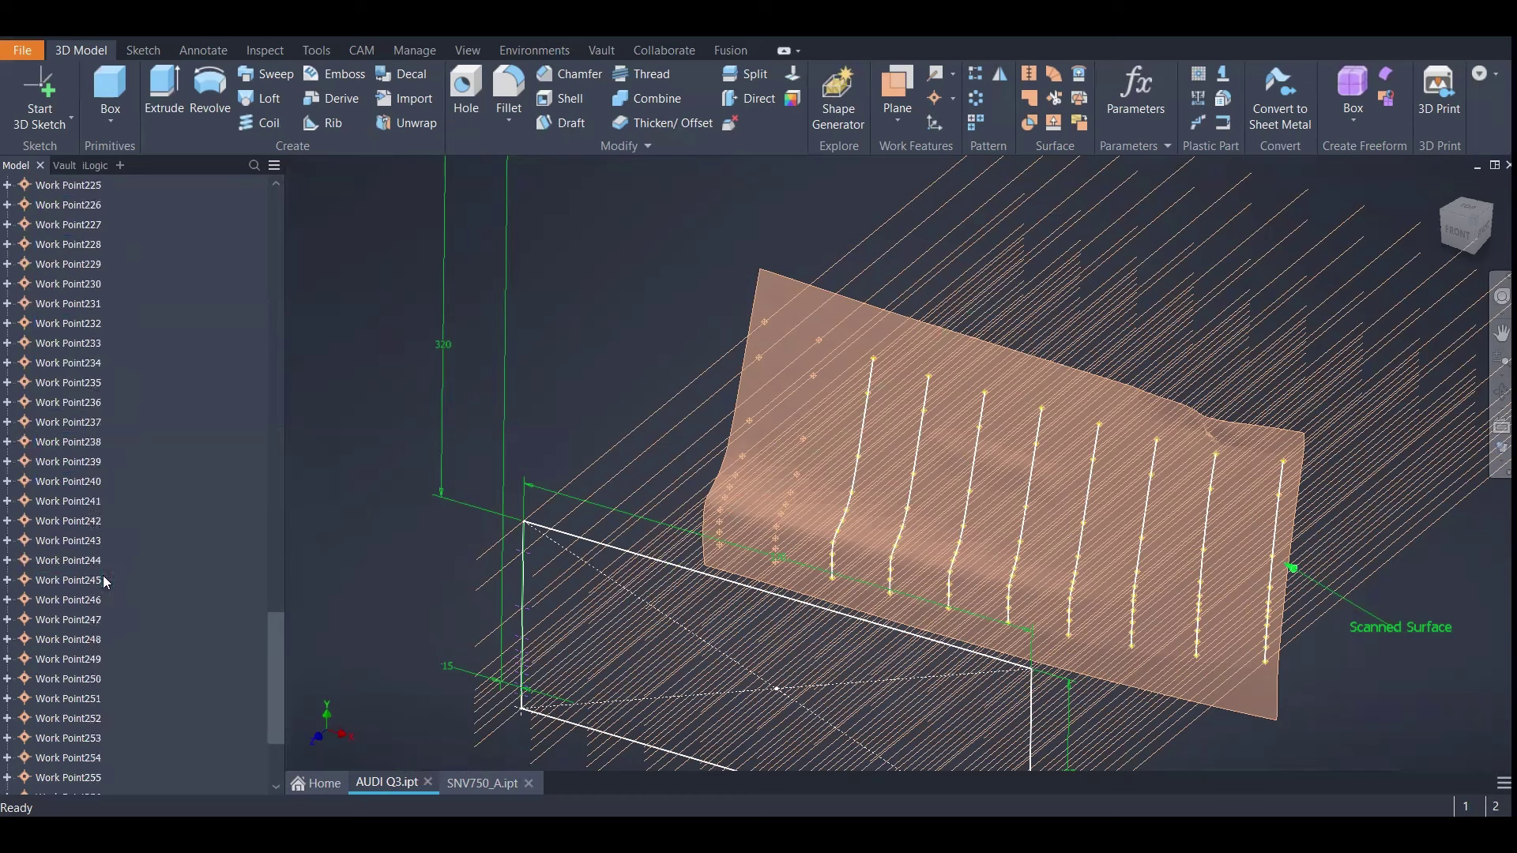
scroll(103, 523, "up", 20)
scroll(102, 523, "up", 3)
left_click(35, 622)
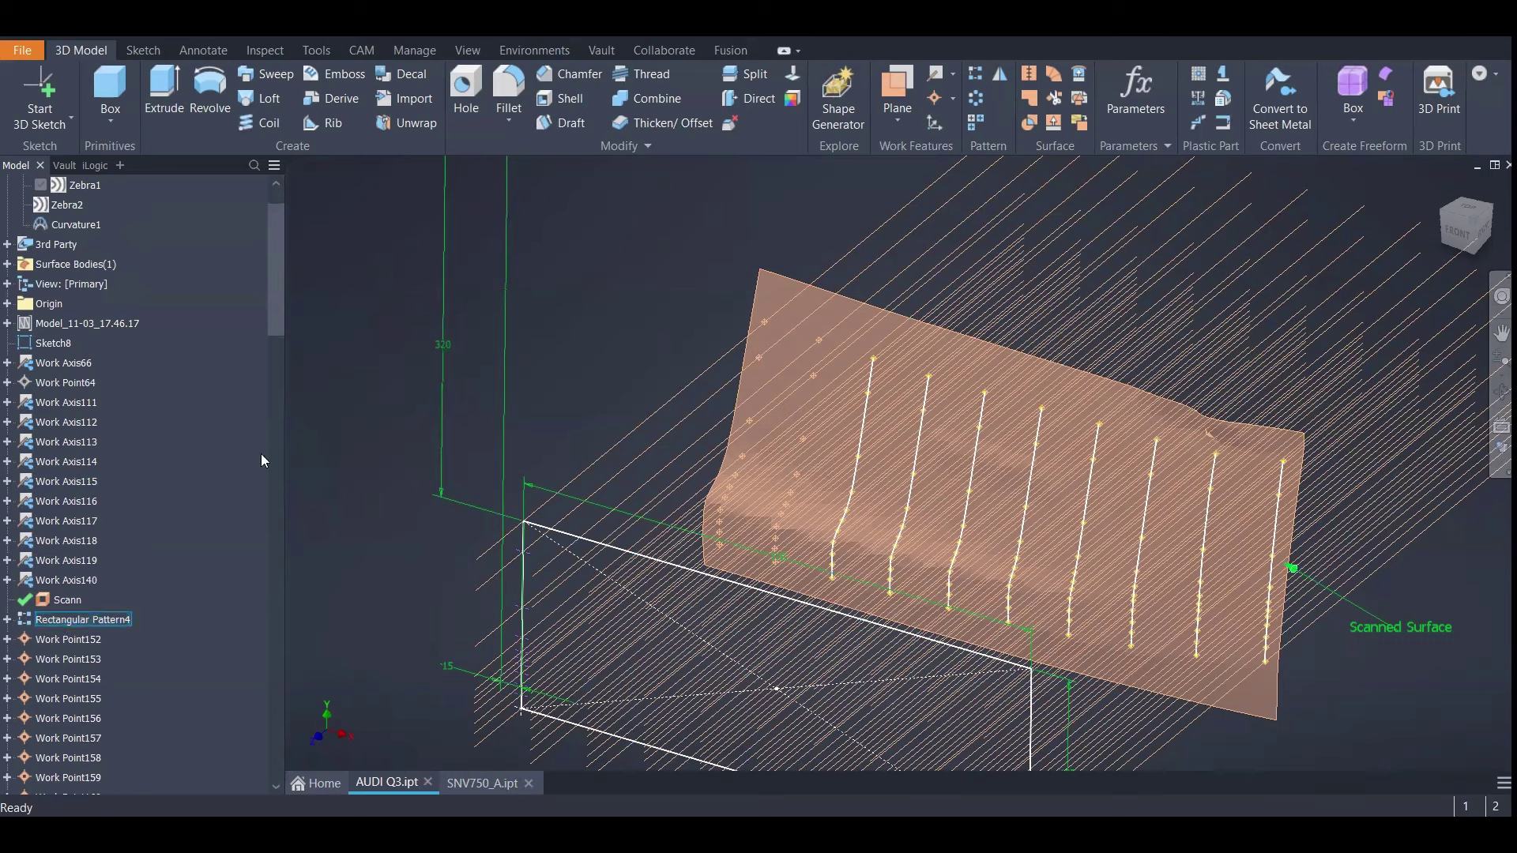
left_click(68, 639)
left_click(90, 622)
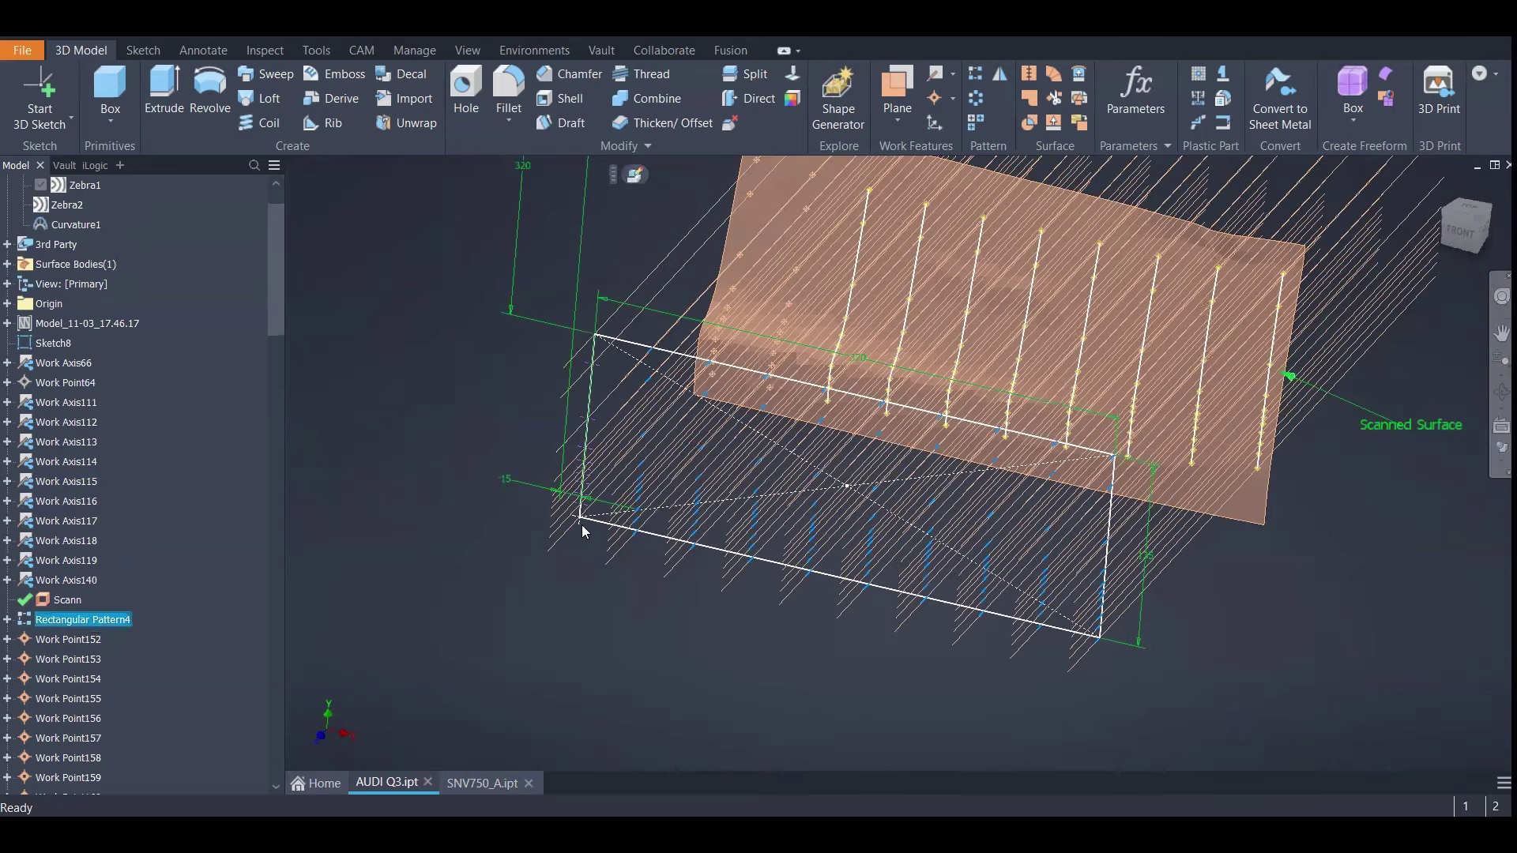
middle_click_drag(866, 442, 818, 519, "shift")
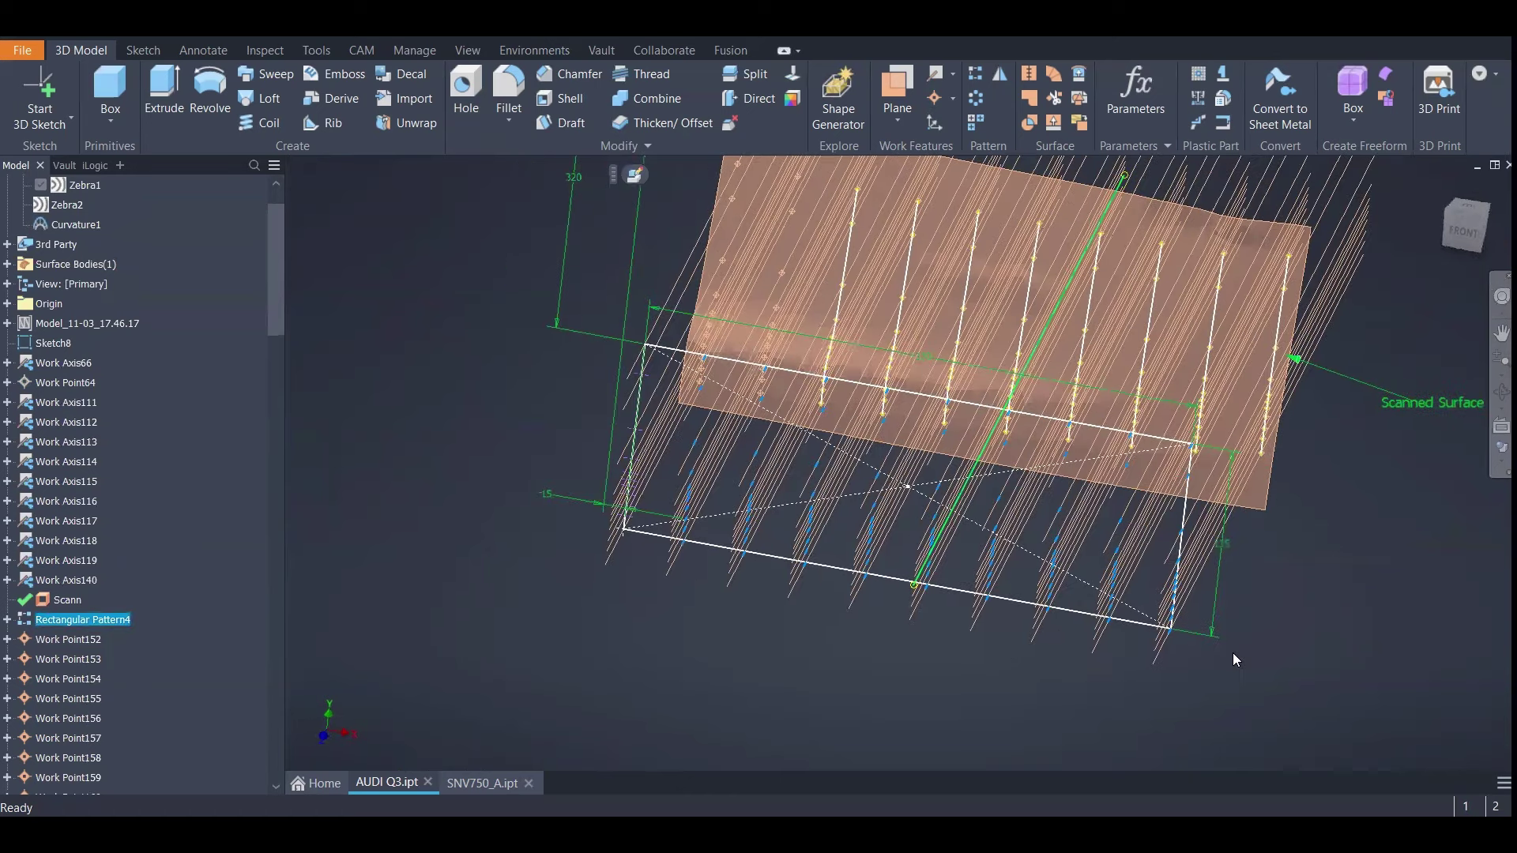
left_click(873, 690)
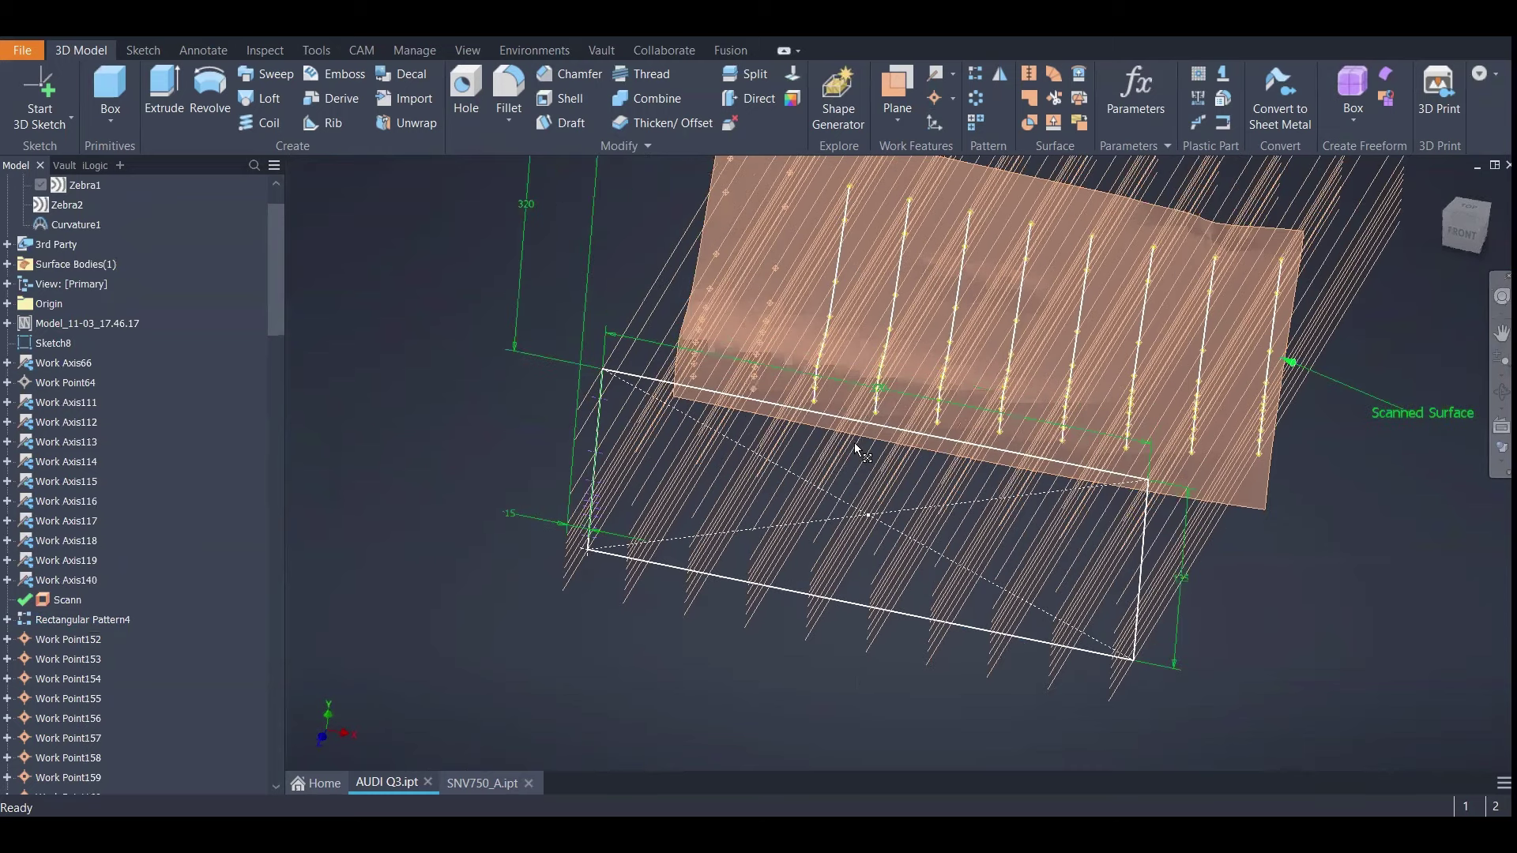
left_click(855, 449)
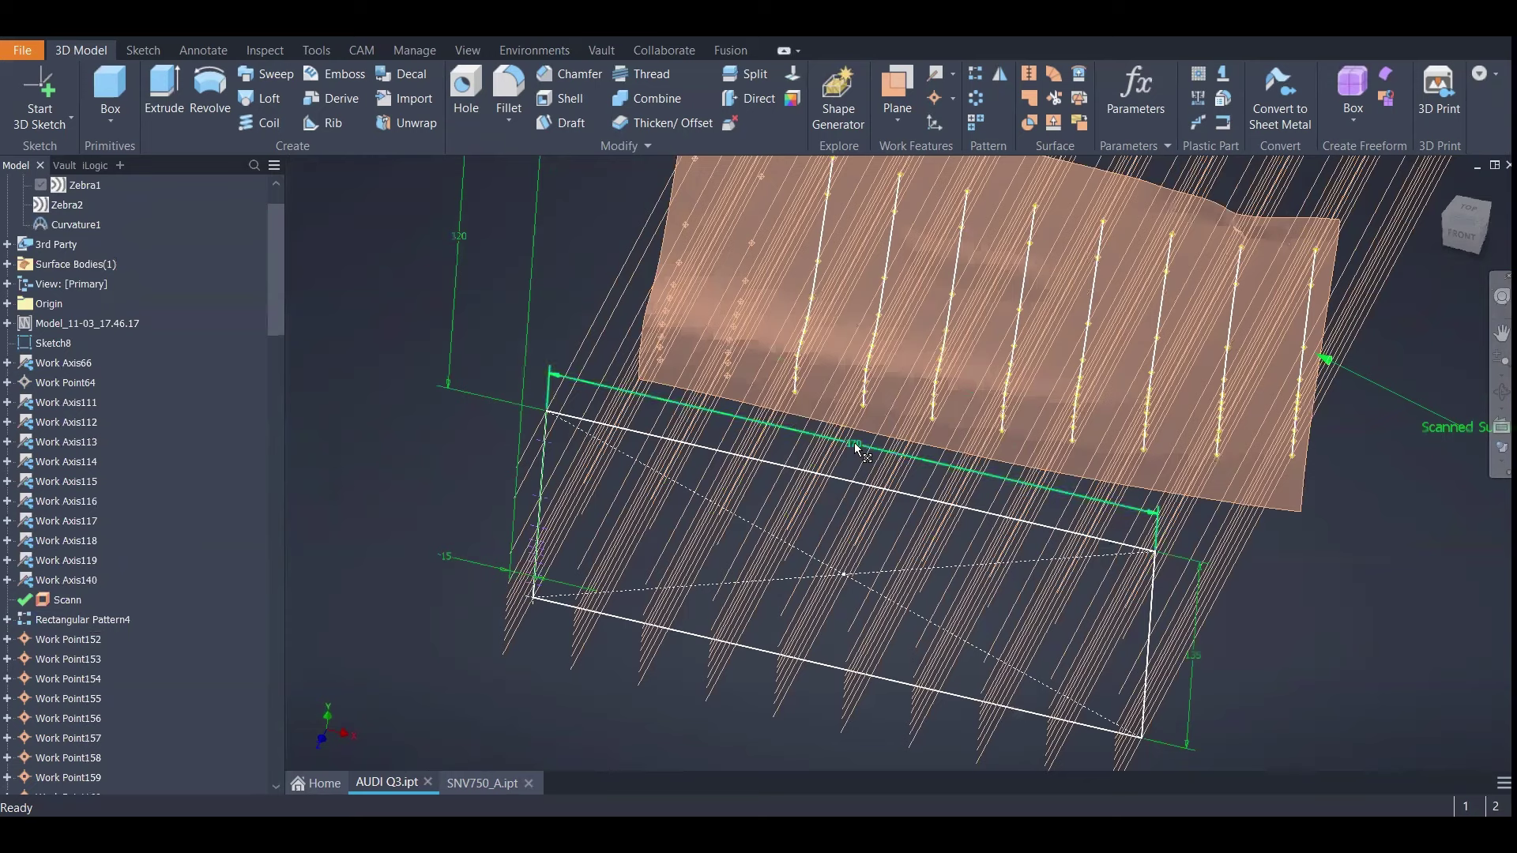
mouse_move(882, 474)
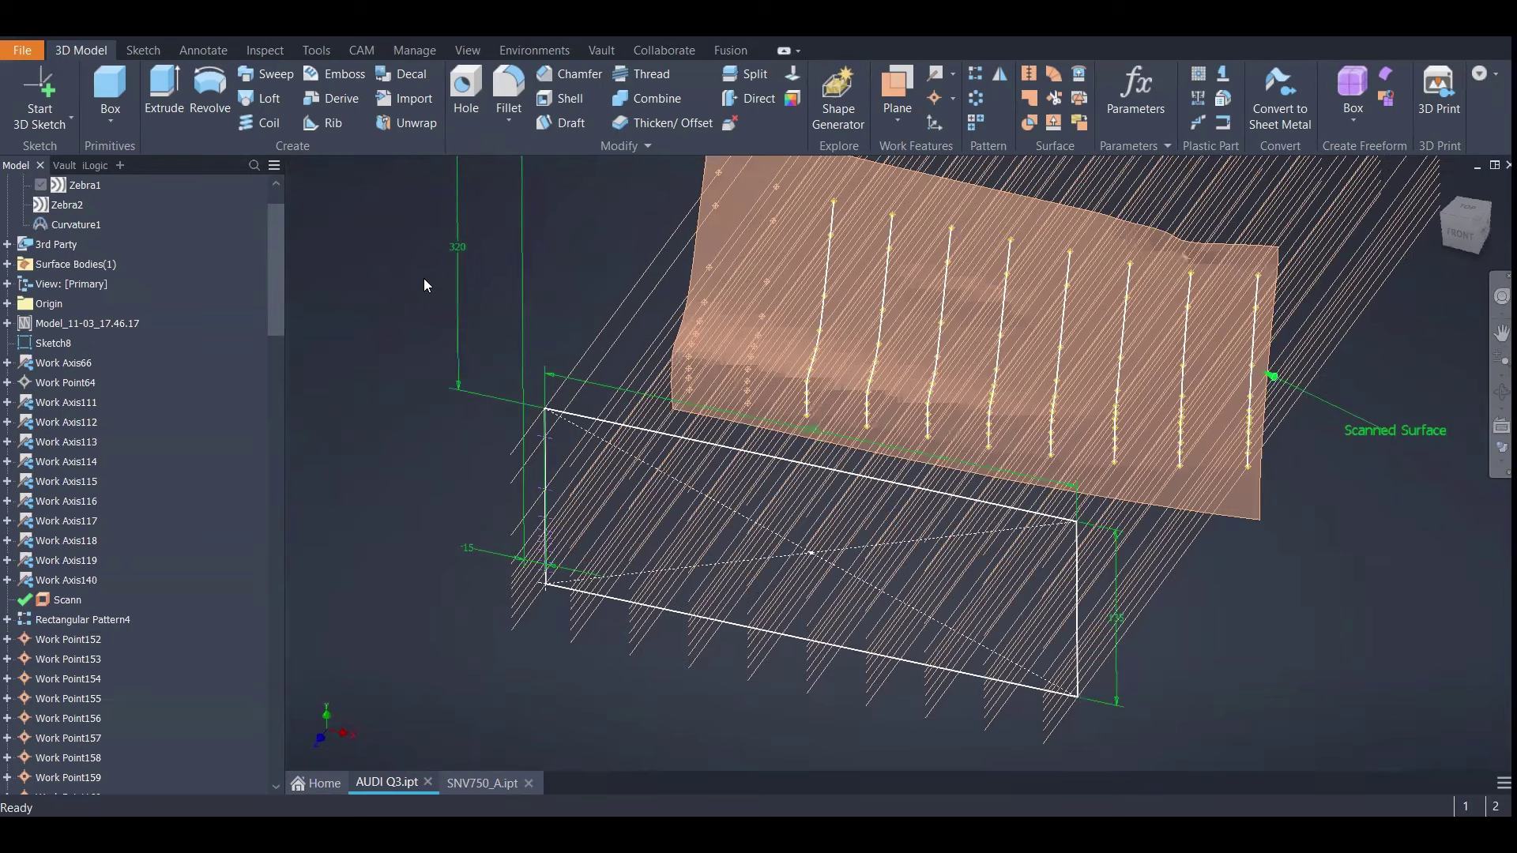
Highlight the scanned mesh Model_11-03_17.46.17 in the model tree to compare it with the patterned axes, and clear the selection
left_click(110, 324)
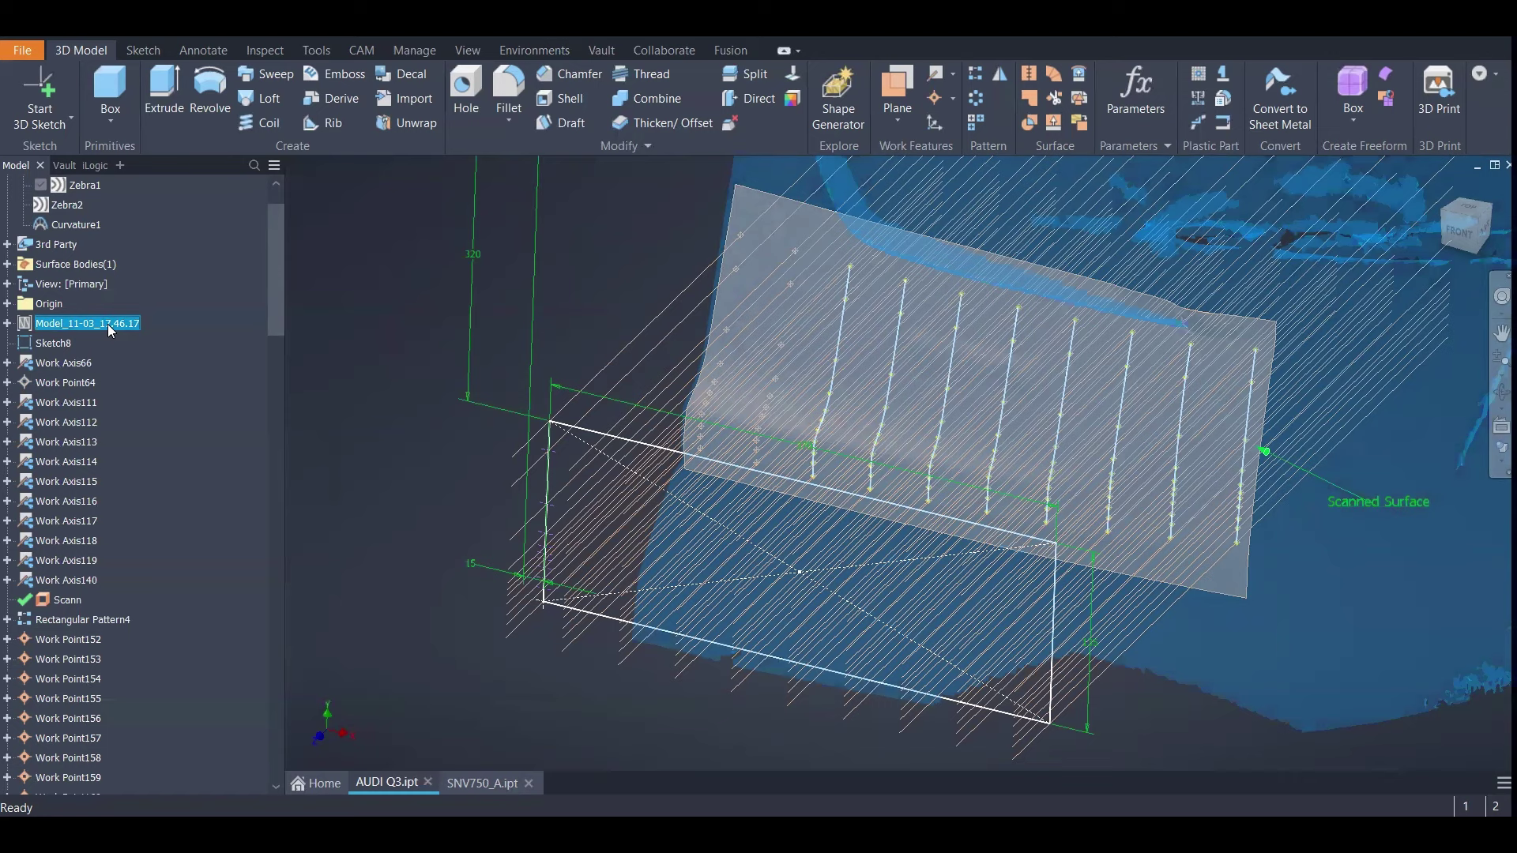
left_click(169, 331)
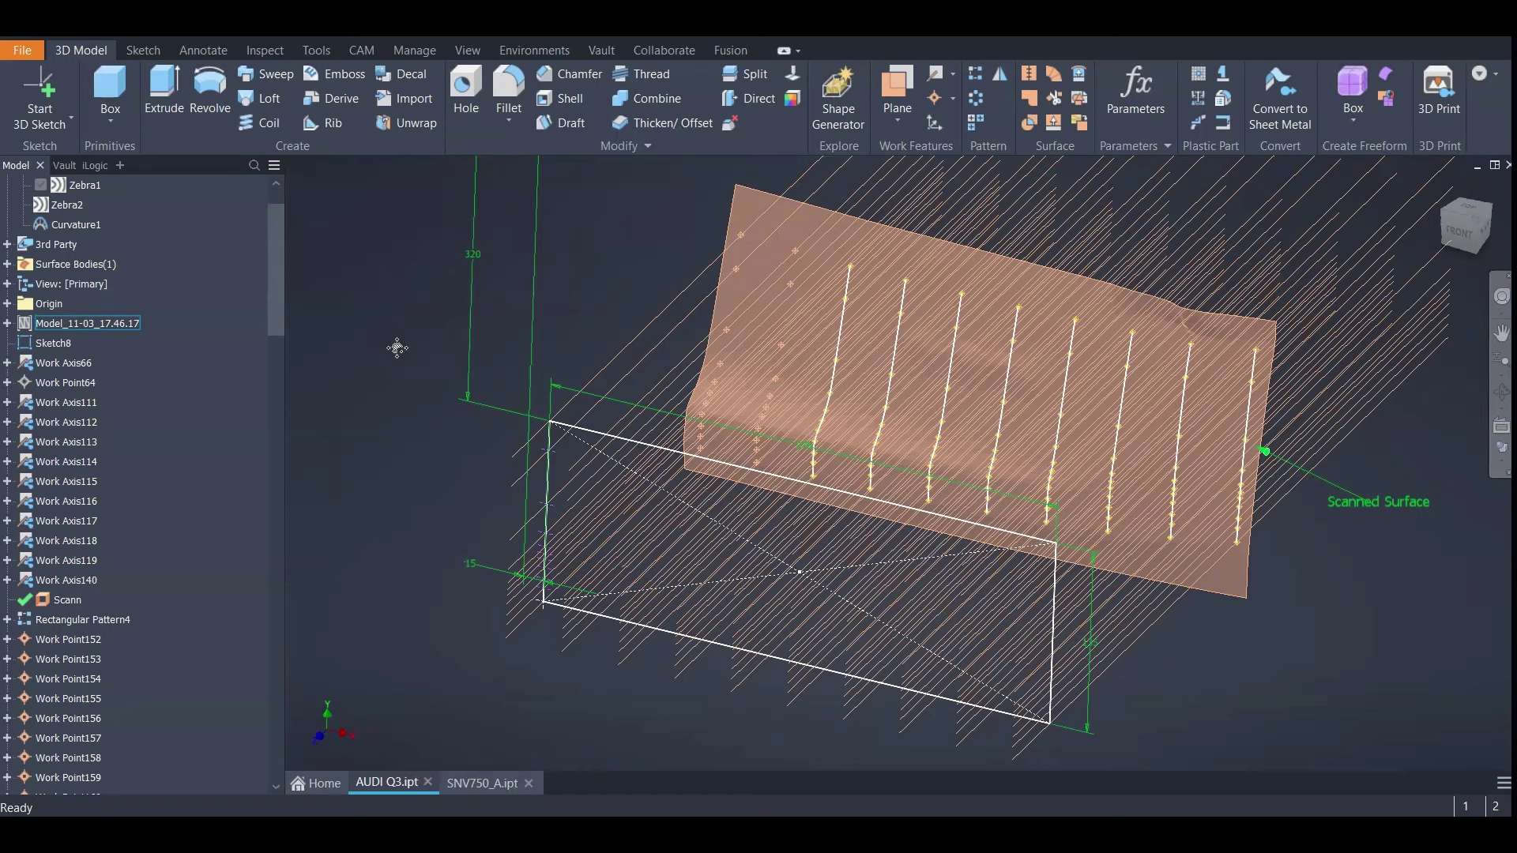
middle_click_drag(621, 342, 593, 338)
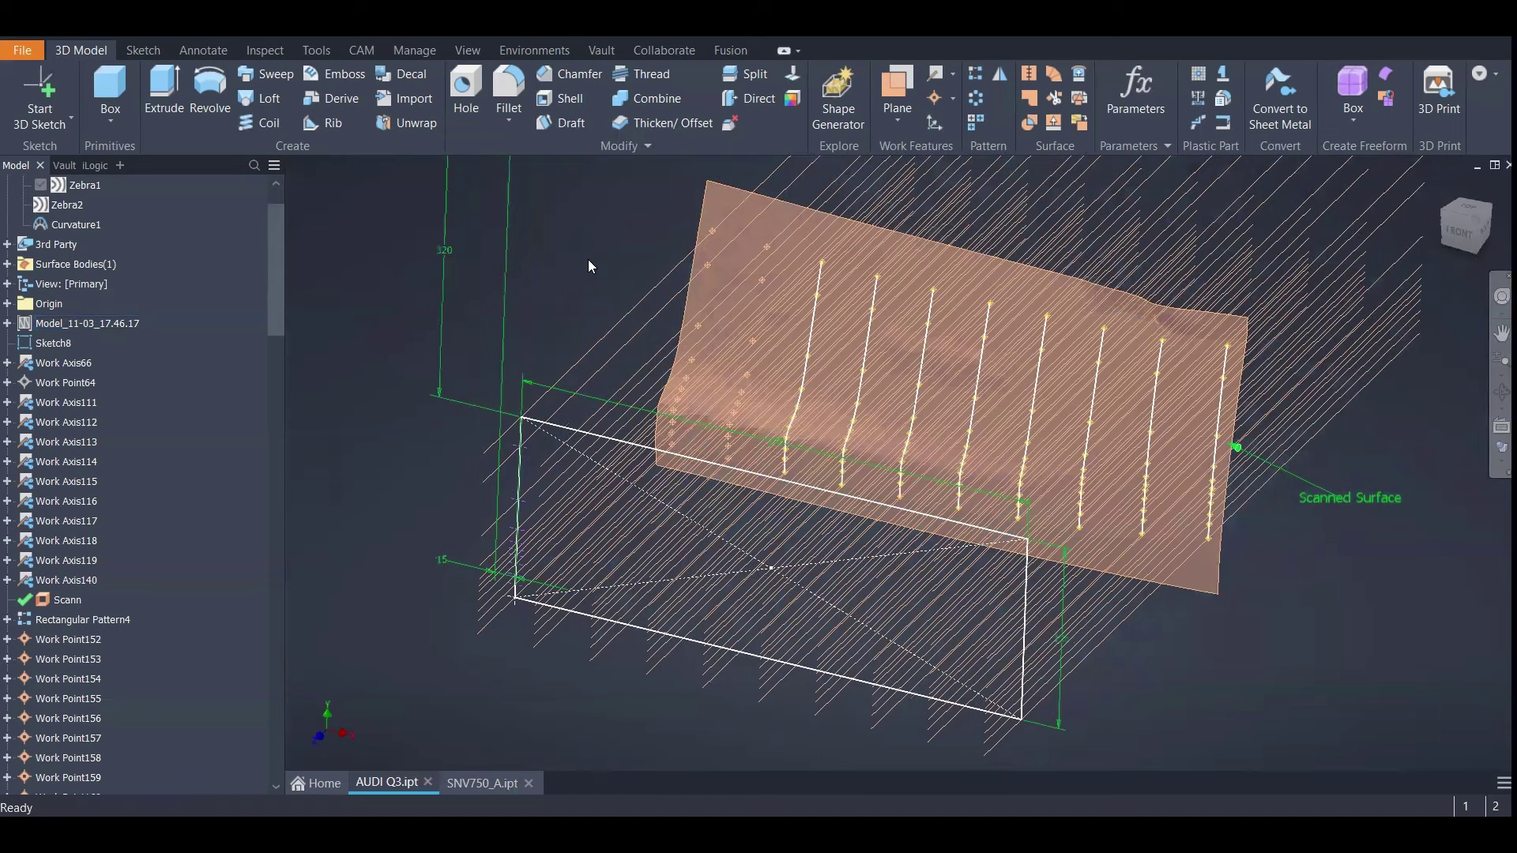
Move the boundary sketch's 15 mm dimension up beside the upper end of the 320 mm dimension
scroll(588, 259, "down", 3)
middle_click_drag(588, 261, 619, 431)
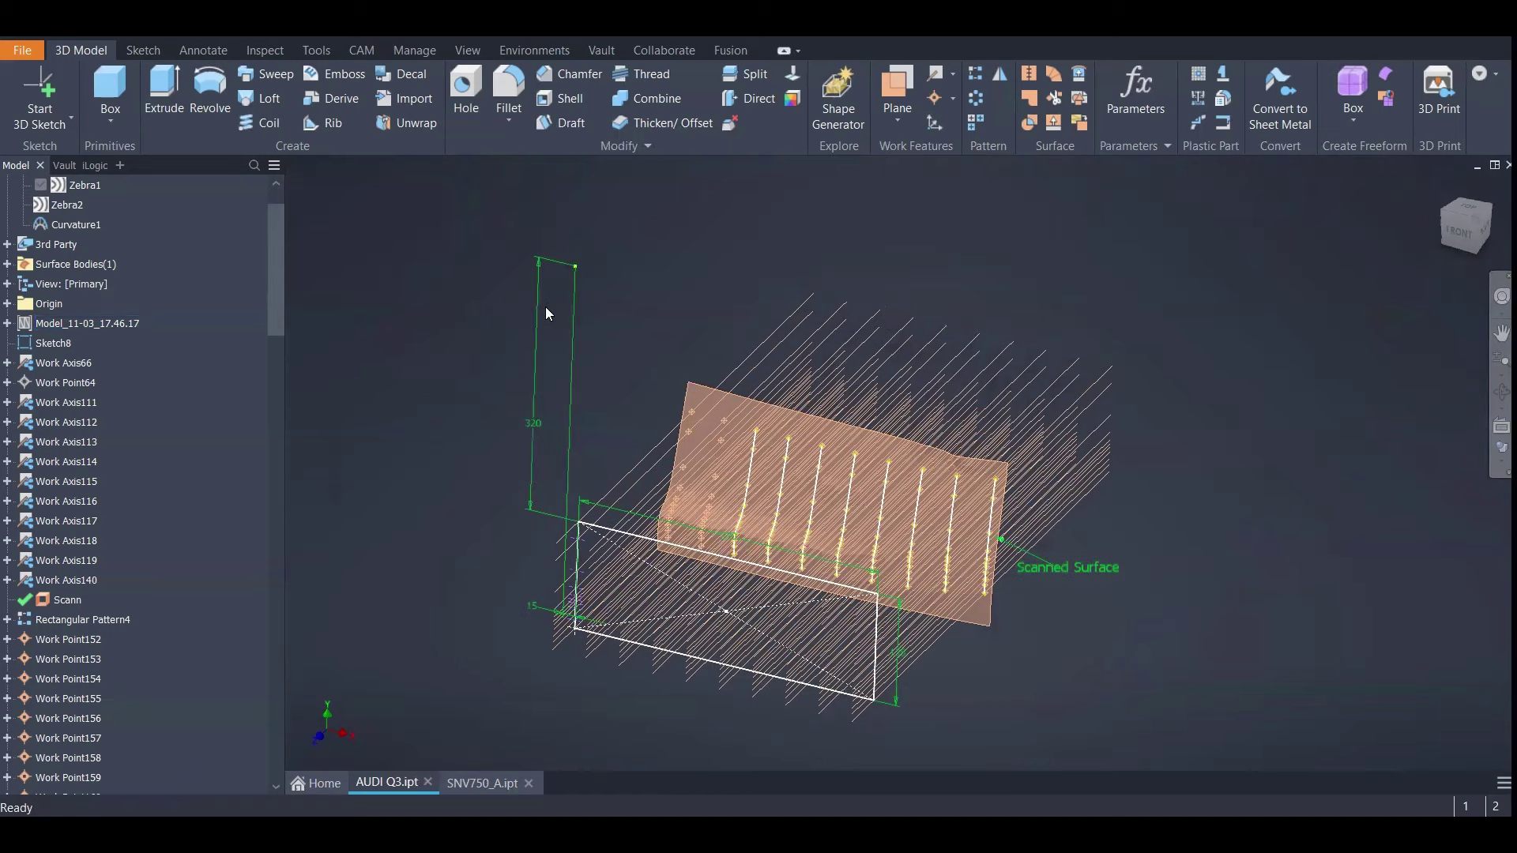
left_click(536, 352)
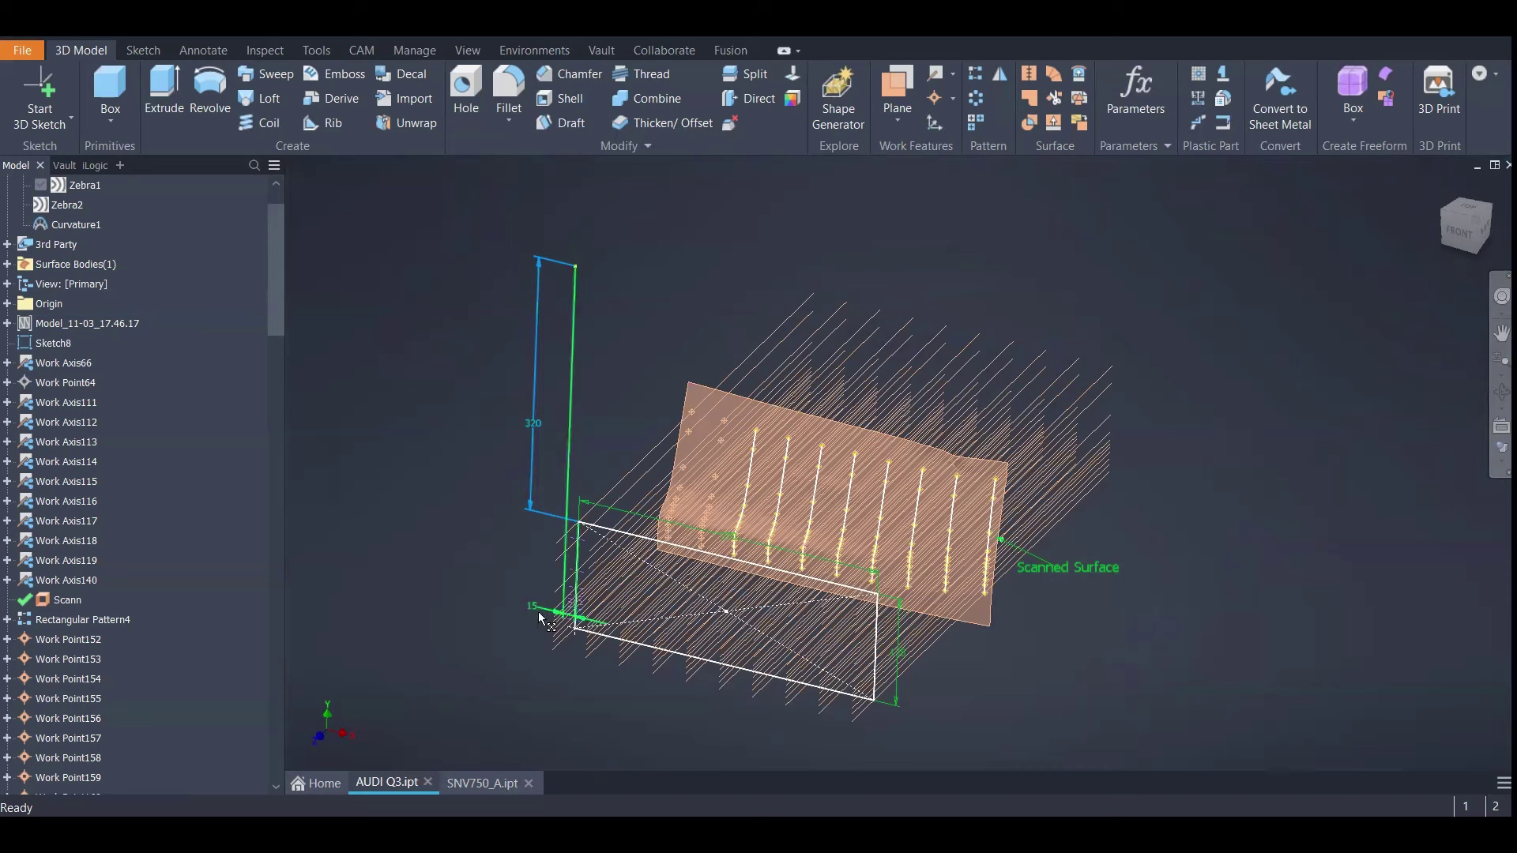
left_click_drag(536, 610, 577, 301)
left_click_drag(620, 248, 620, 248)
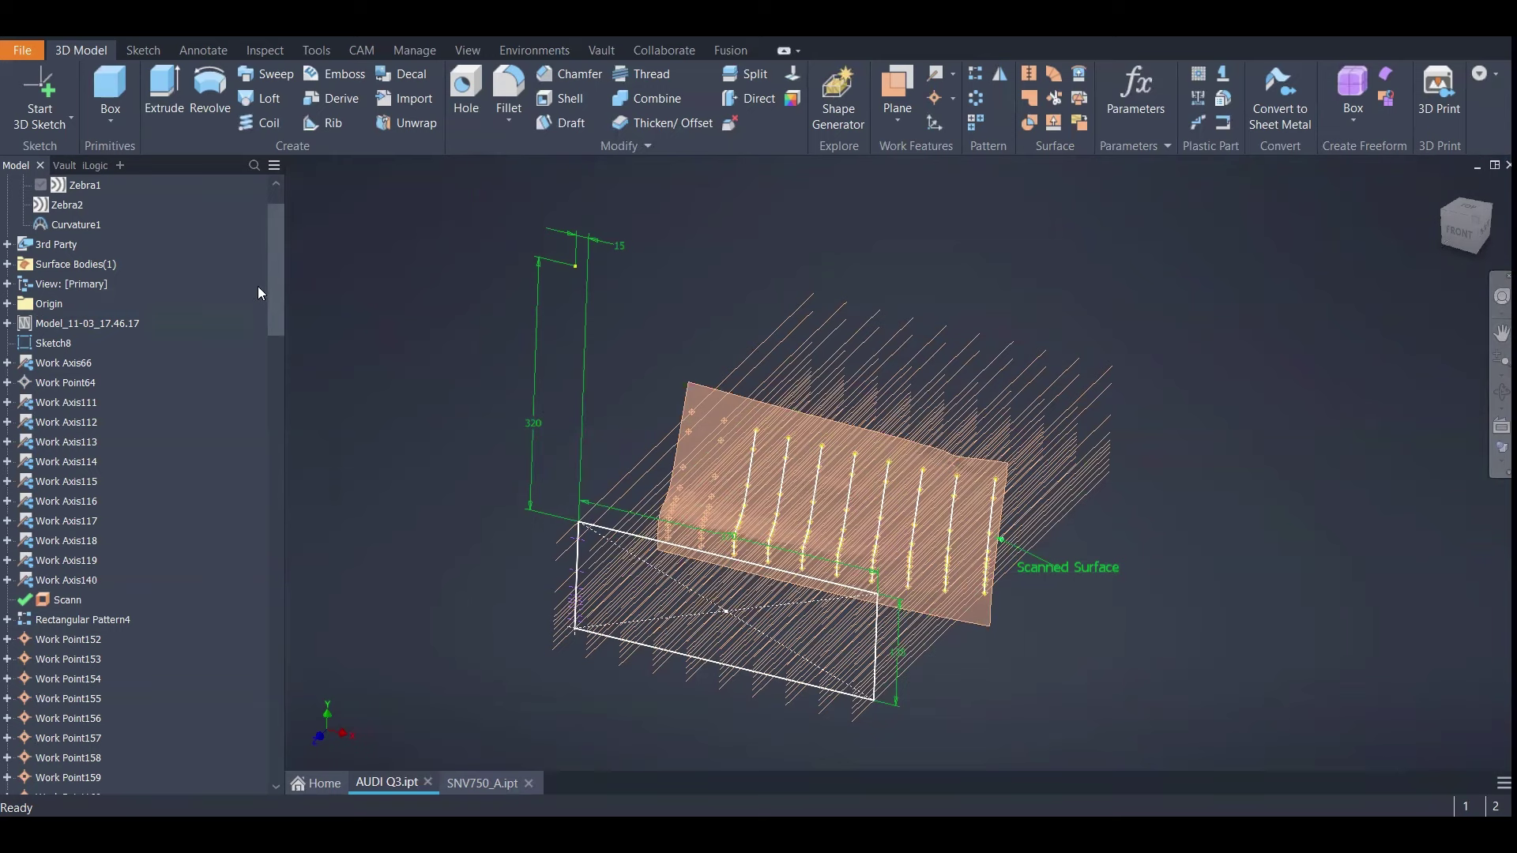
Open 3D Sketch20, which contains the existing splines, for editing
scroll(259, 293, "down", 2)
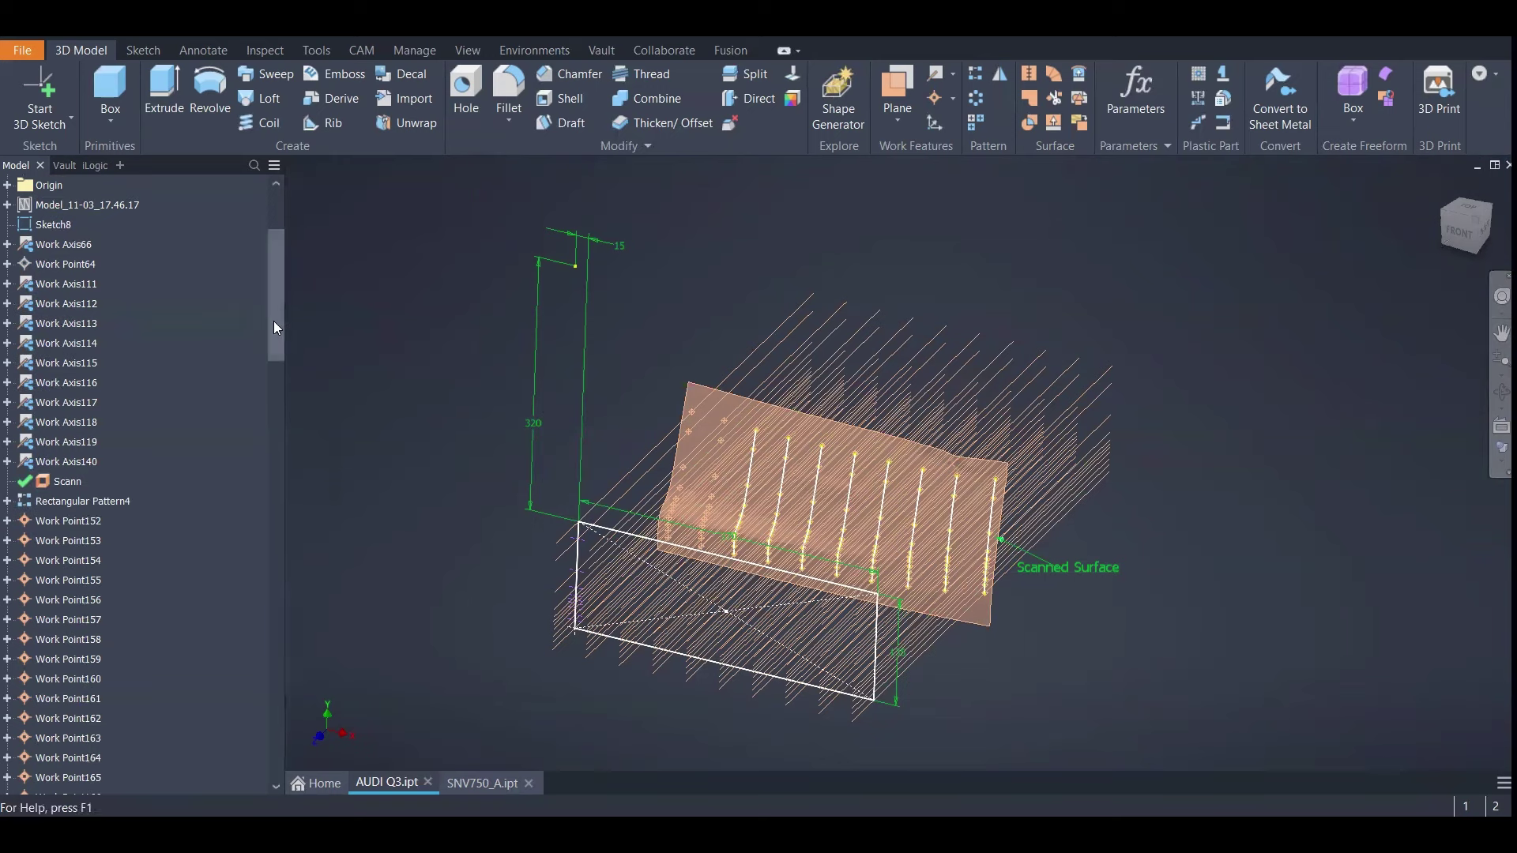
left_click_drag(272, 320, 253, 751)
scroll(732, 468, "up", 5)
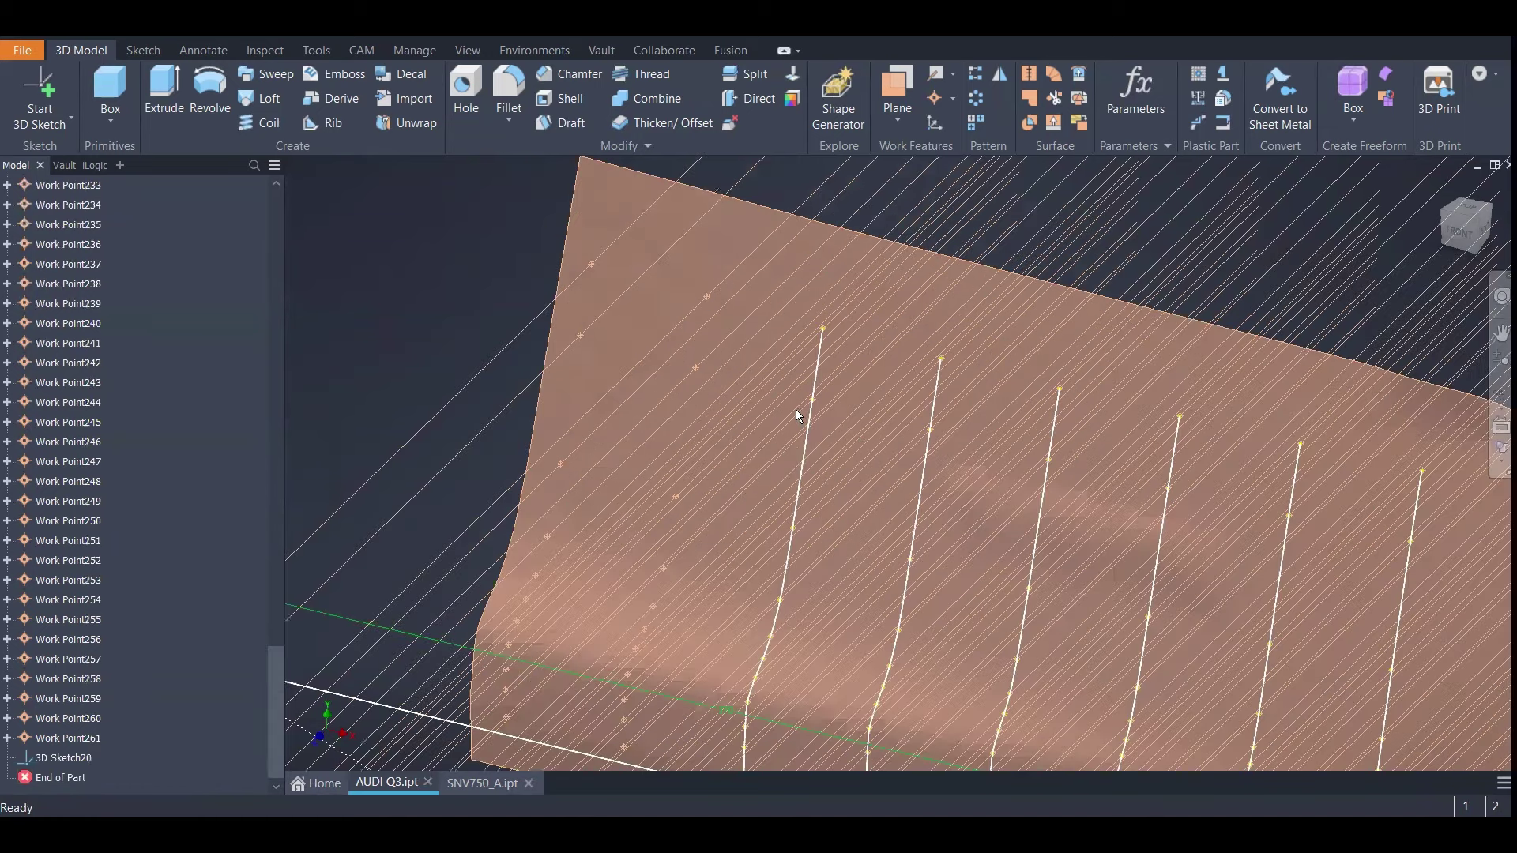
scroll(795, 409, "up", 2)
double_click(814, 400)
scroll(646, 351, "down", 5)
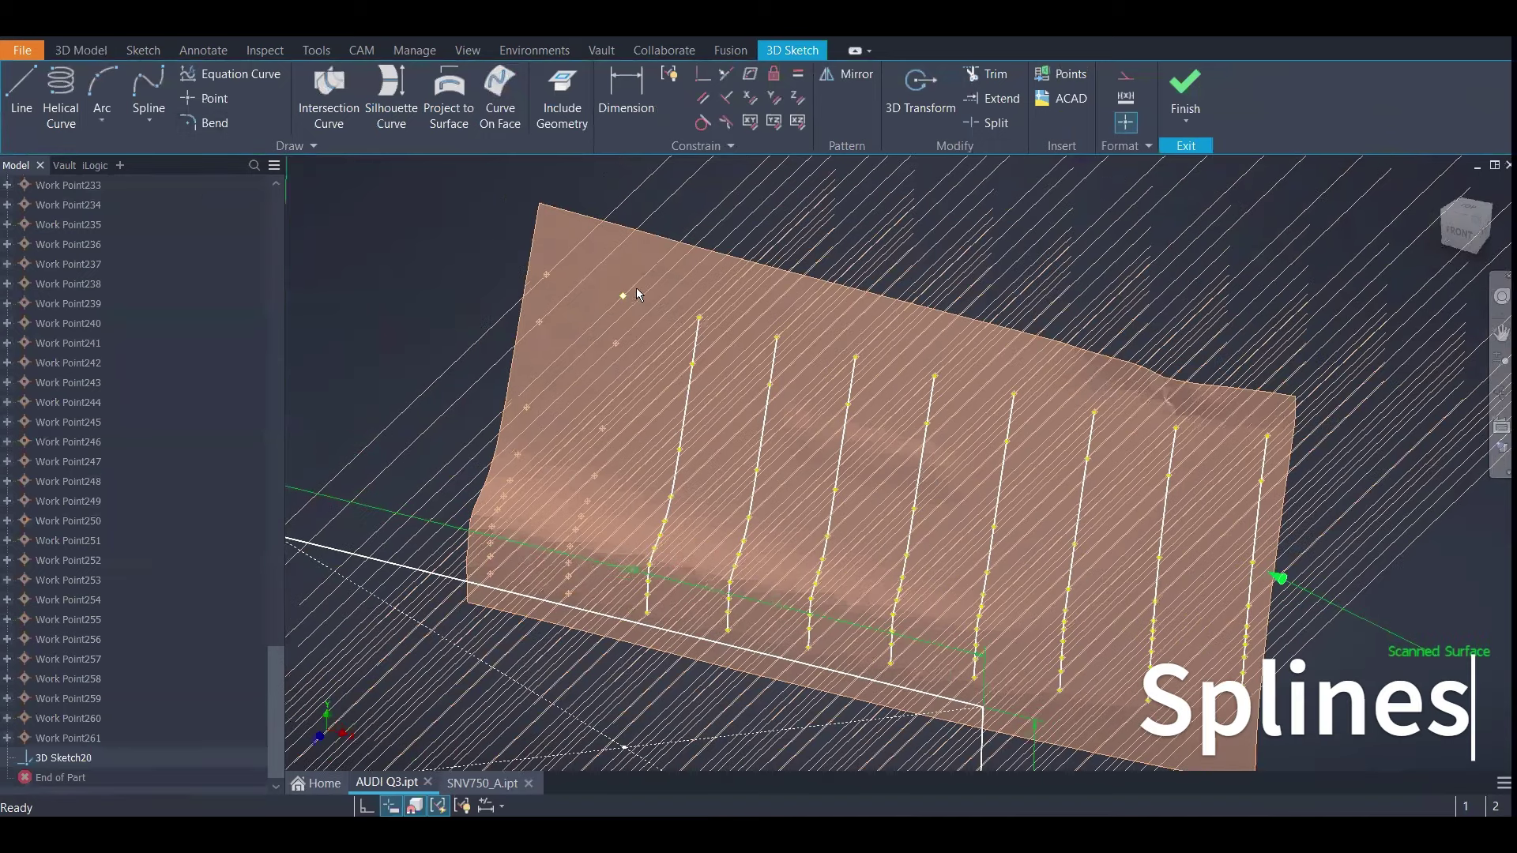
Draw an interpolation spline downward through all work points of the first column beside the surface's edge, and end the Spline command
middle_click_drag(637, 341, 622, 409, "shift")
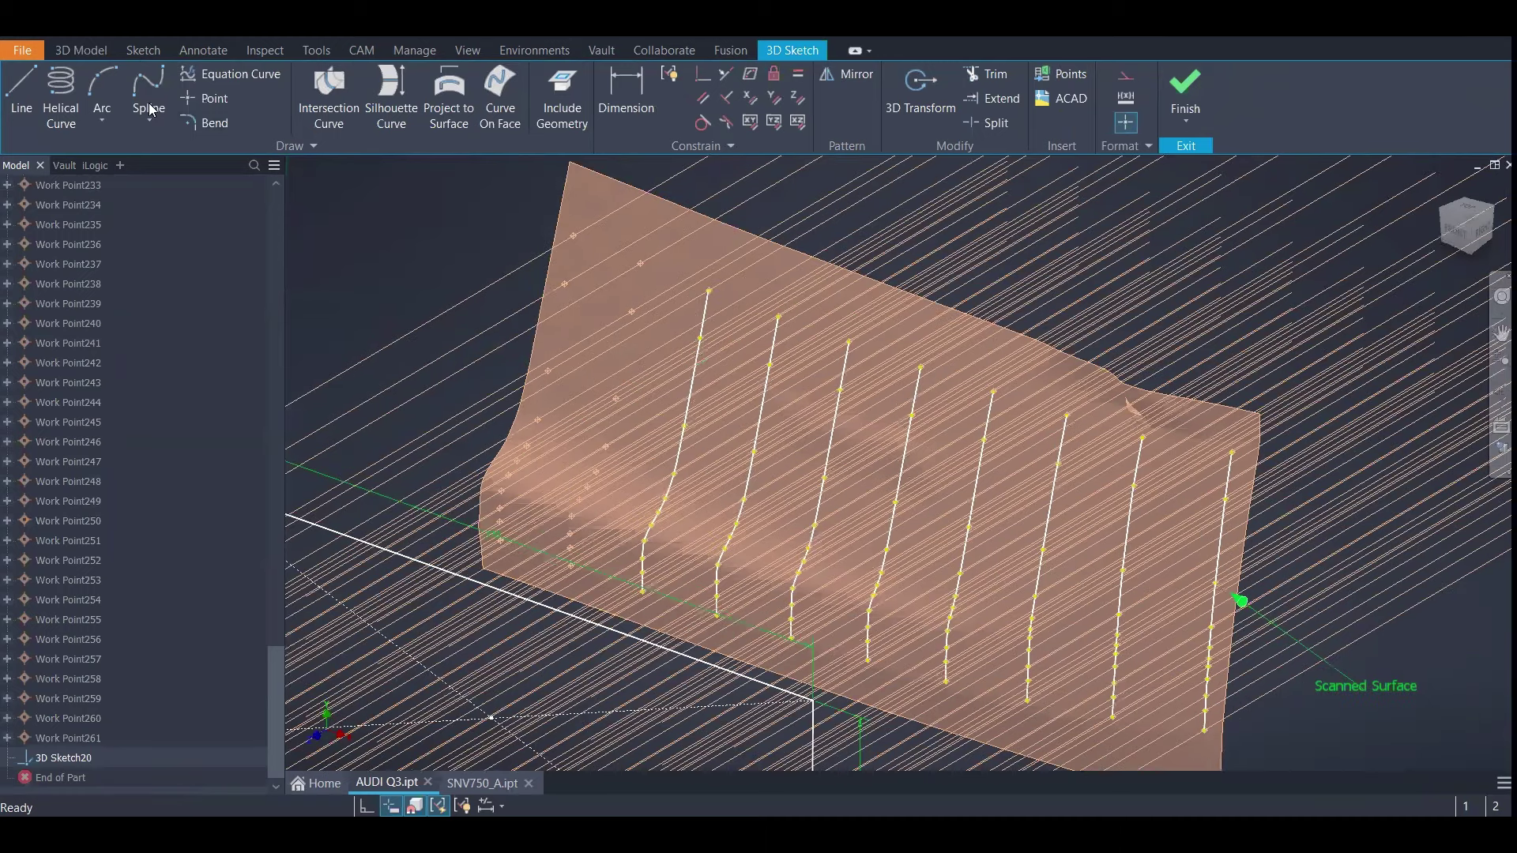
left_click(149, 105)
scroll(556, 238, "up", 3)
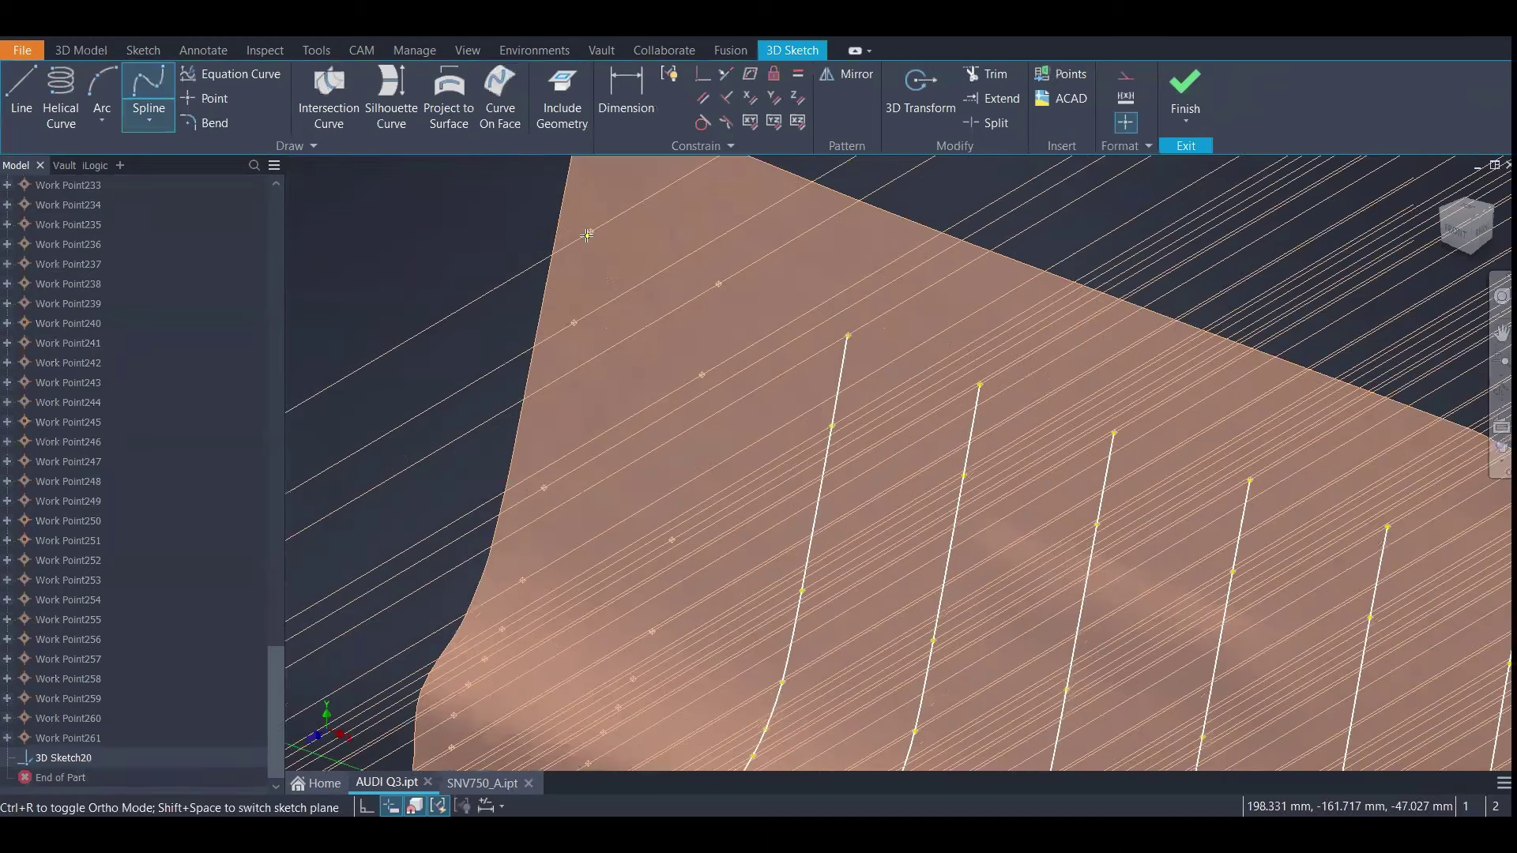
left_click(590, 232)
left_click(573, 322)
left_click(544, 488)
left_click(522, 581)
left_click(501, 630)
left_click(484, 658)
left_click(467, 684)
left_click(453, 715)
middle_click_drag(451, 742, 580, 374)
scroll(581, 374, "up", 2)
left_click(579, 376)
left_click(580, 430)
left_click(587, 493)
middle_click_drag(477, 338, 691, 358, "shift")
key("Return")
scroll(546, 335, "down", 2)
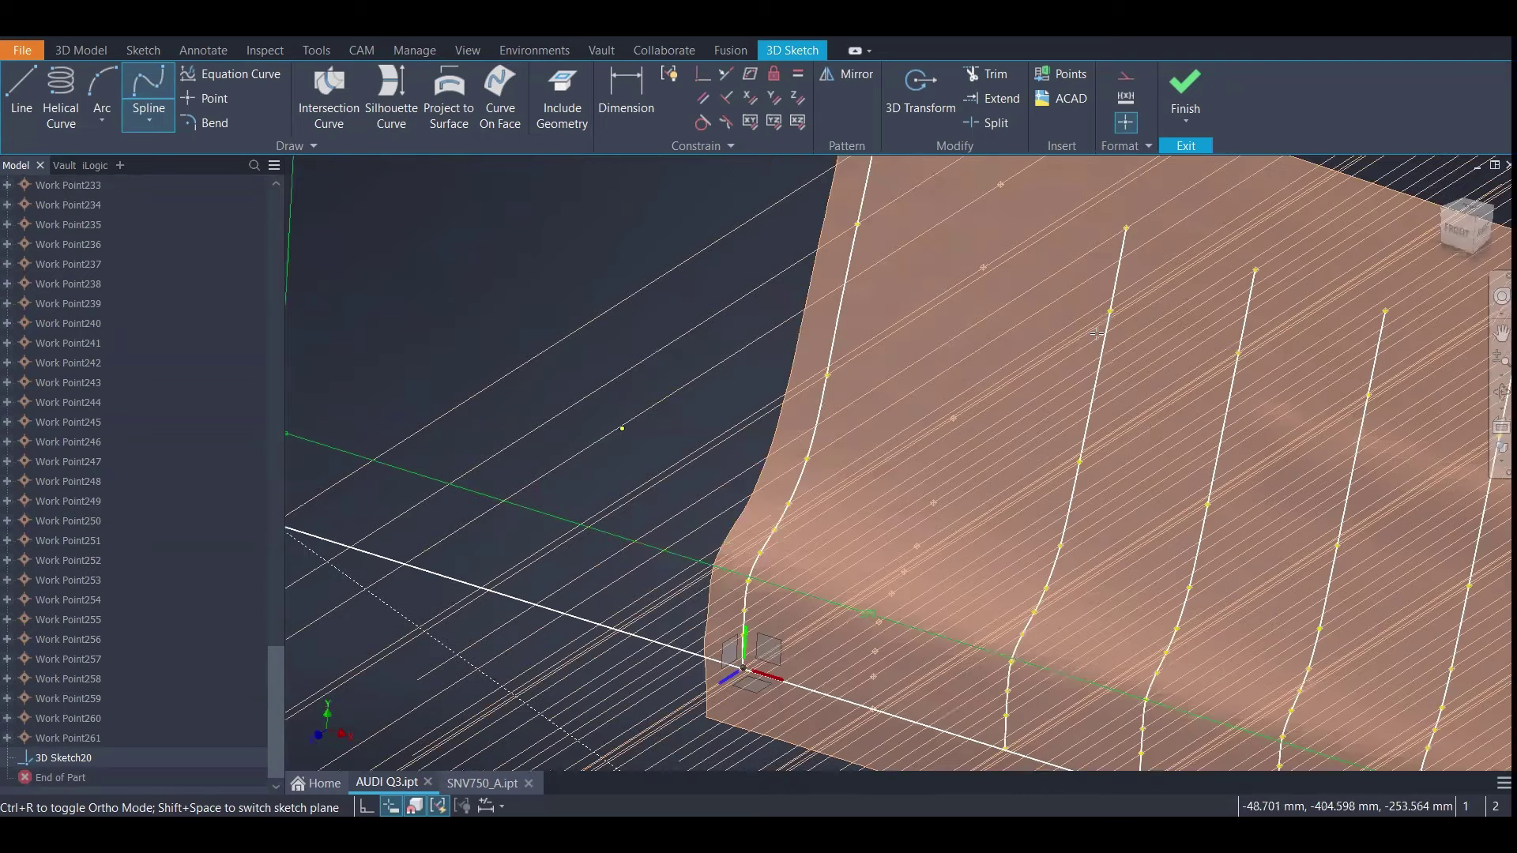
scroll(984, 316, "up", 1)
middle_click_drag(1097, 333, 1066, 311, "shift")
right_click(1066, 310)
left_click(989, 316)
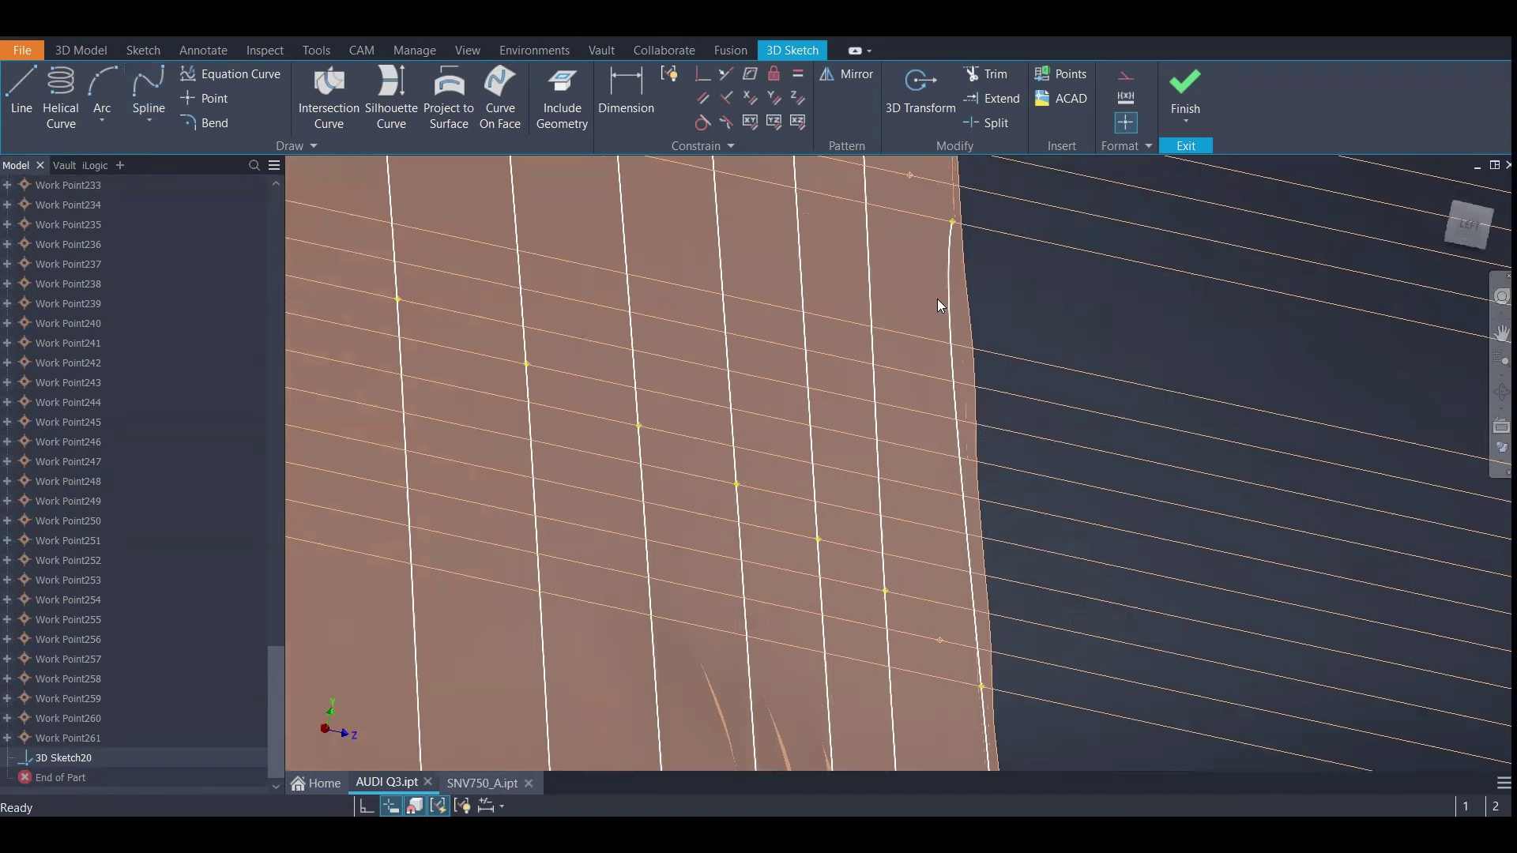
Display the curvature comb of the new spline along the surface's edge
middle_click_drag(935, 299, 927, 296, "shift")
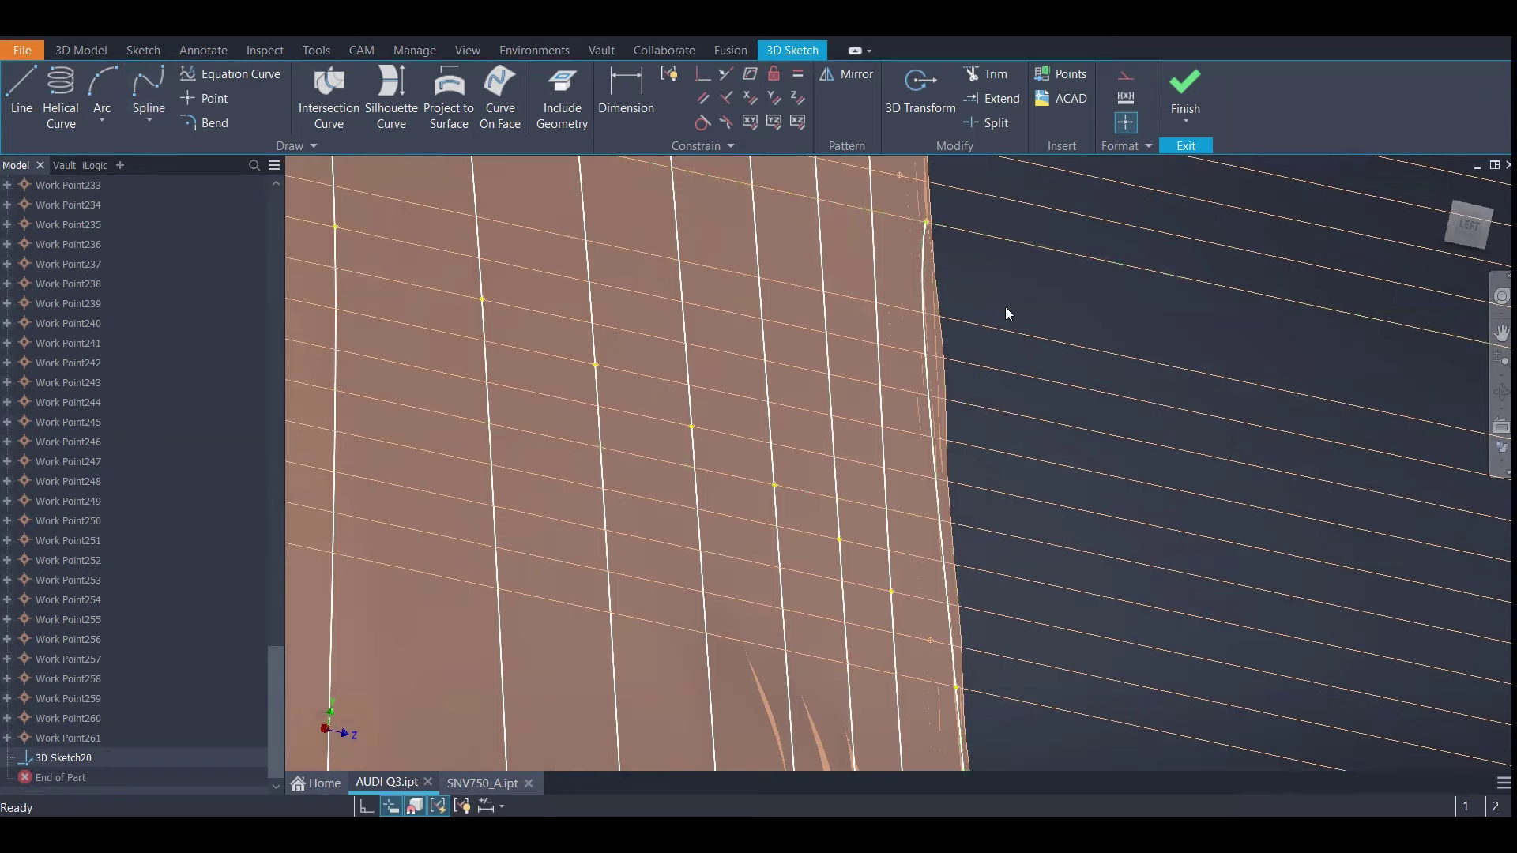
right_click(922, 278)
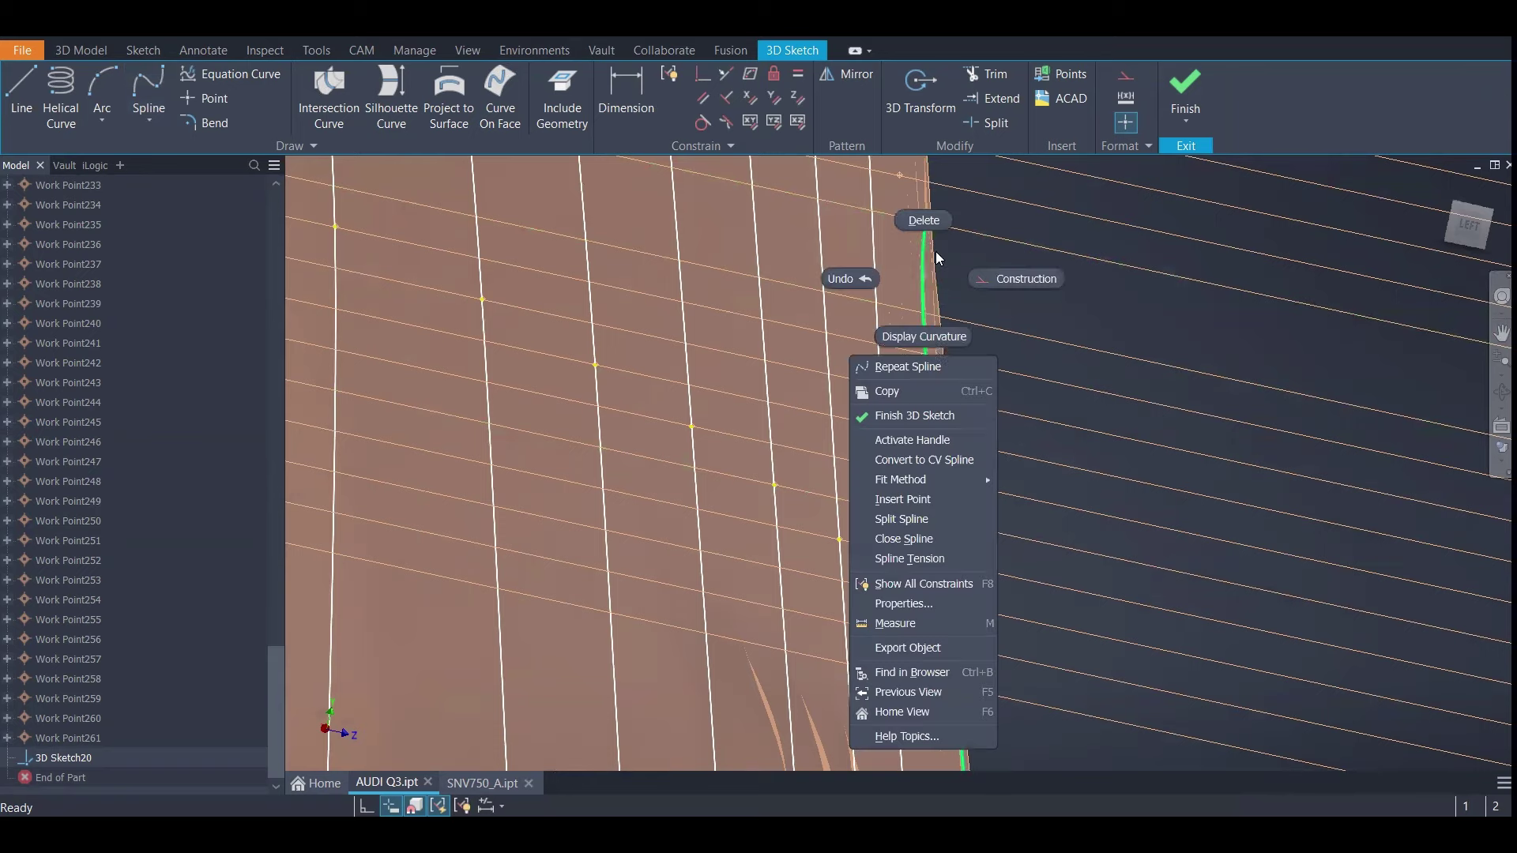
left_click(917, 346)
middle_click_drag(1028, 323, 643, 307, "shift")
middle_click_drag(553, 297, 518, 267, "shift")
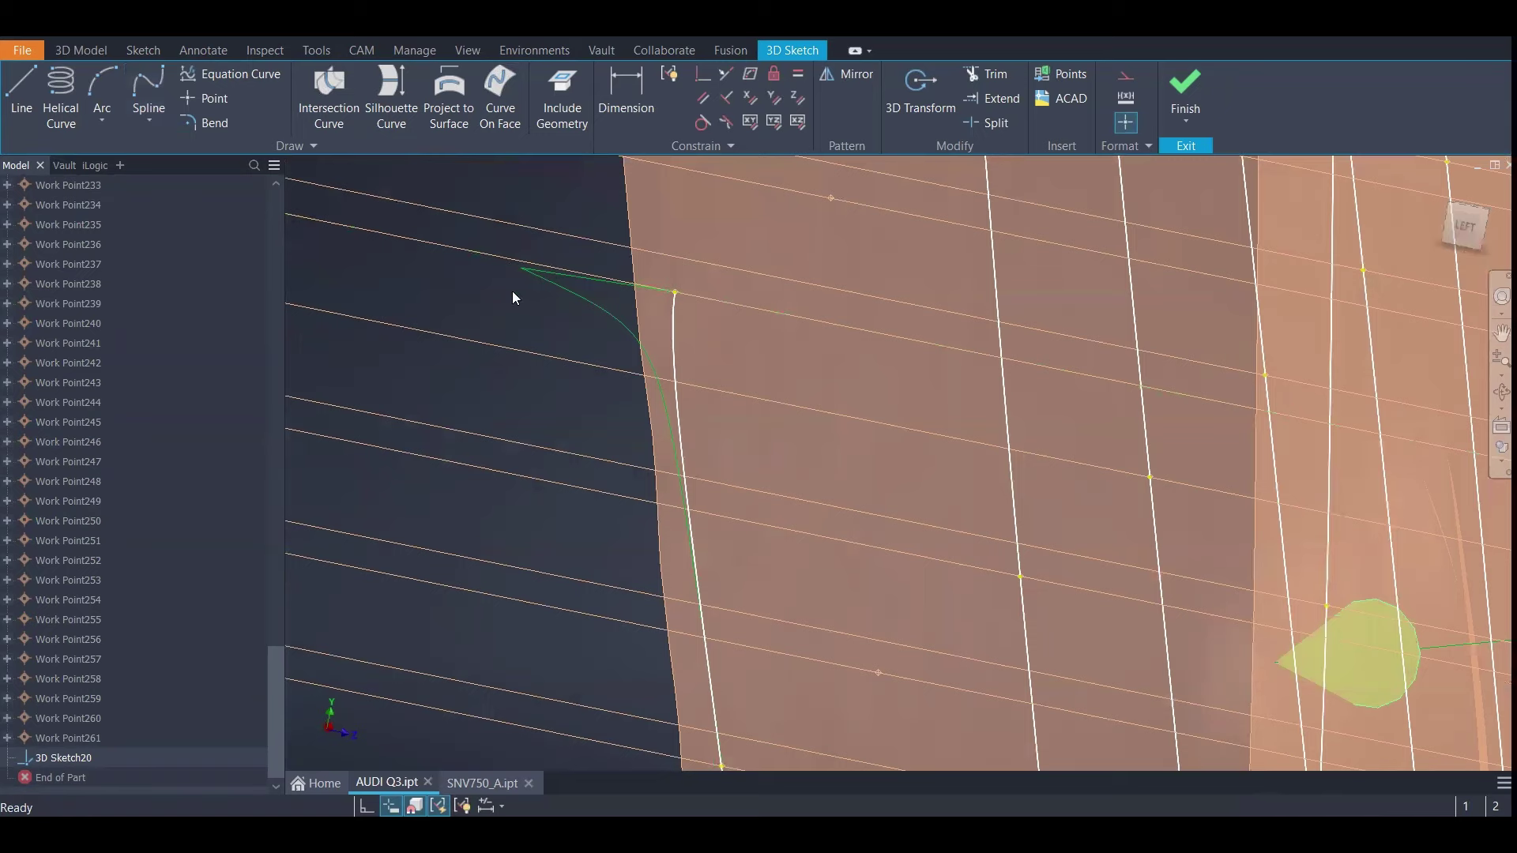
Examine the curvature comb along the edge spline from its lower to its upper end, and turn the curvature display off
middle_click_drag(644, 345, 836, 643, "shift")
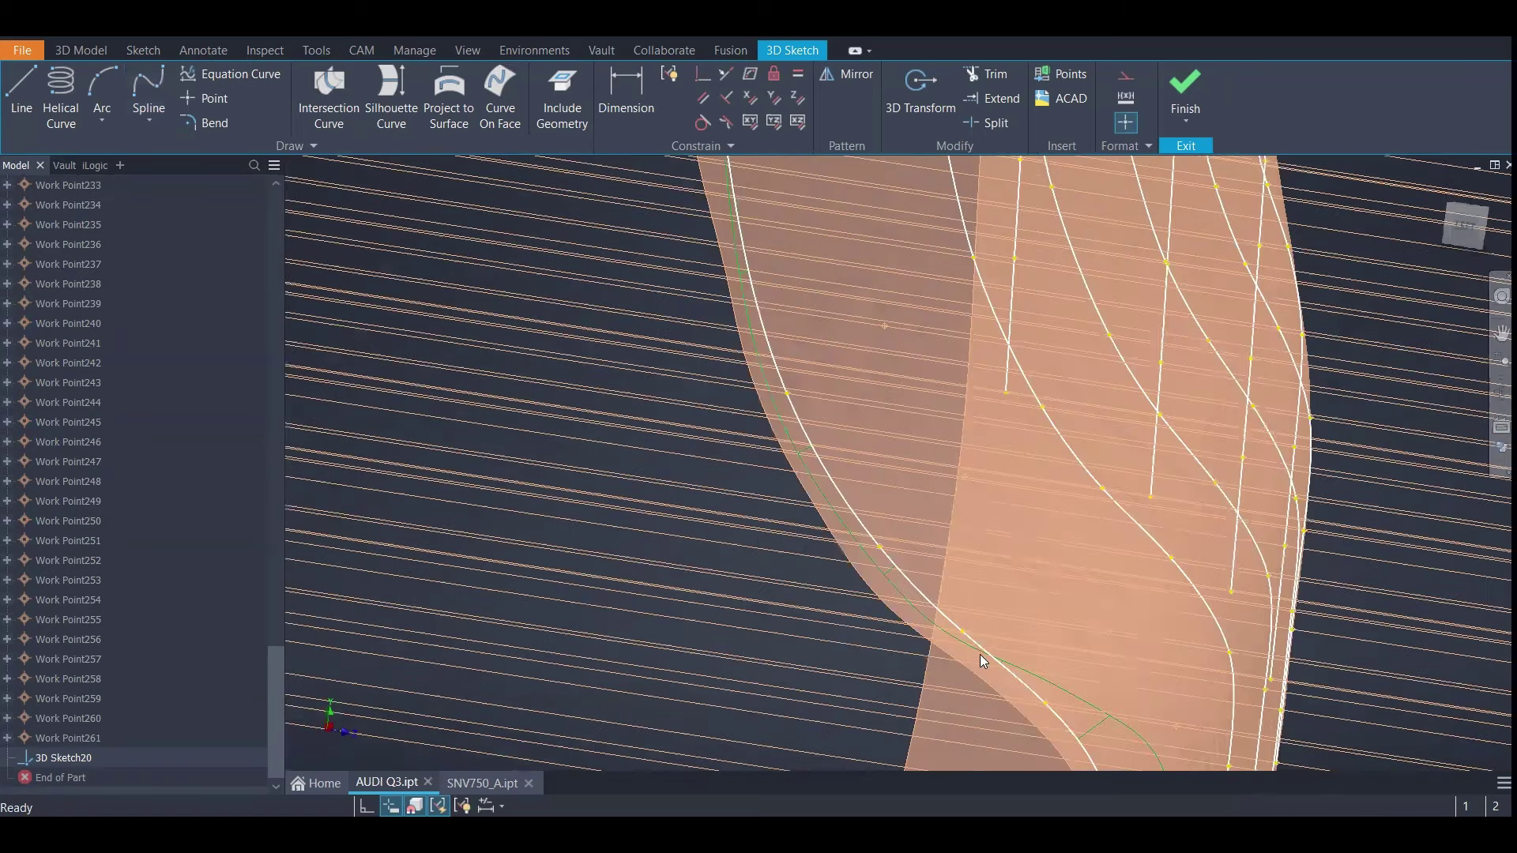
key("F5")
middle_click_drag(941, 576, 910, 457, "shift")
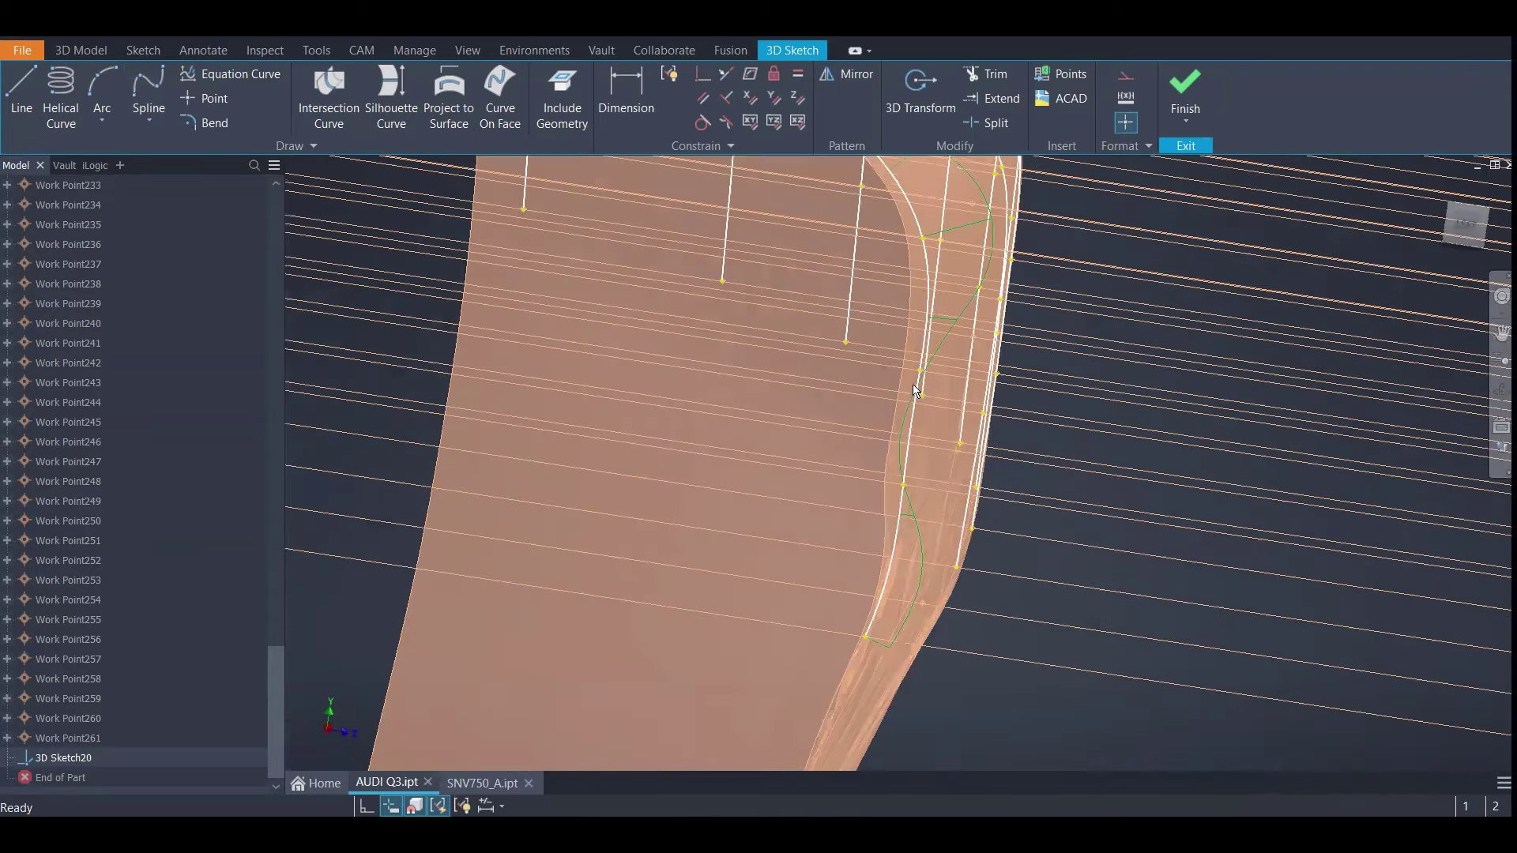
scroll(916, 383, "up", 2)
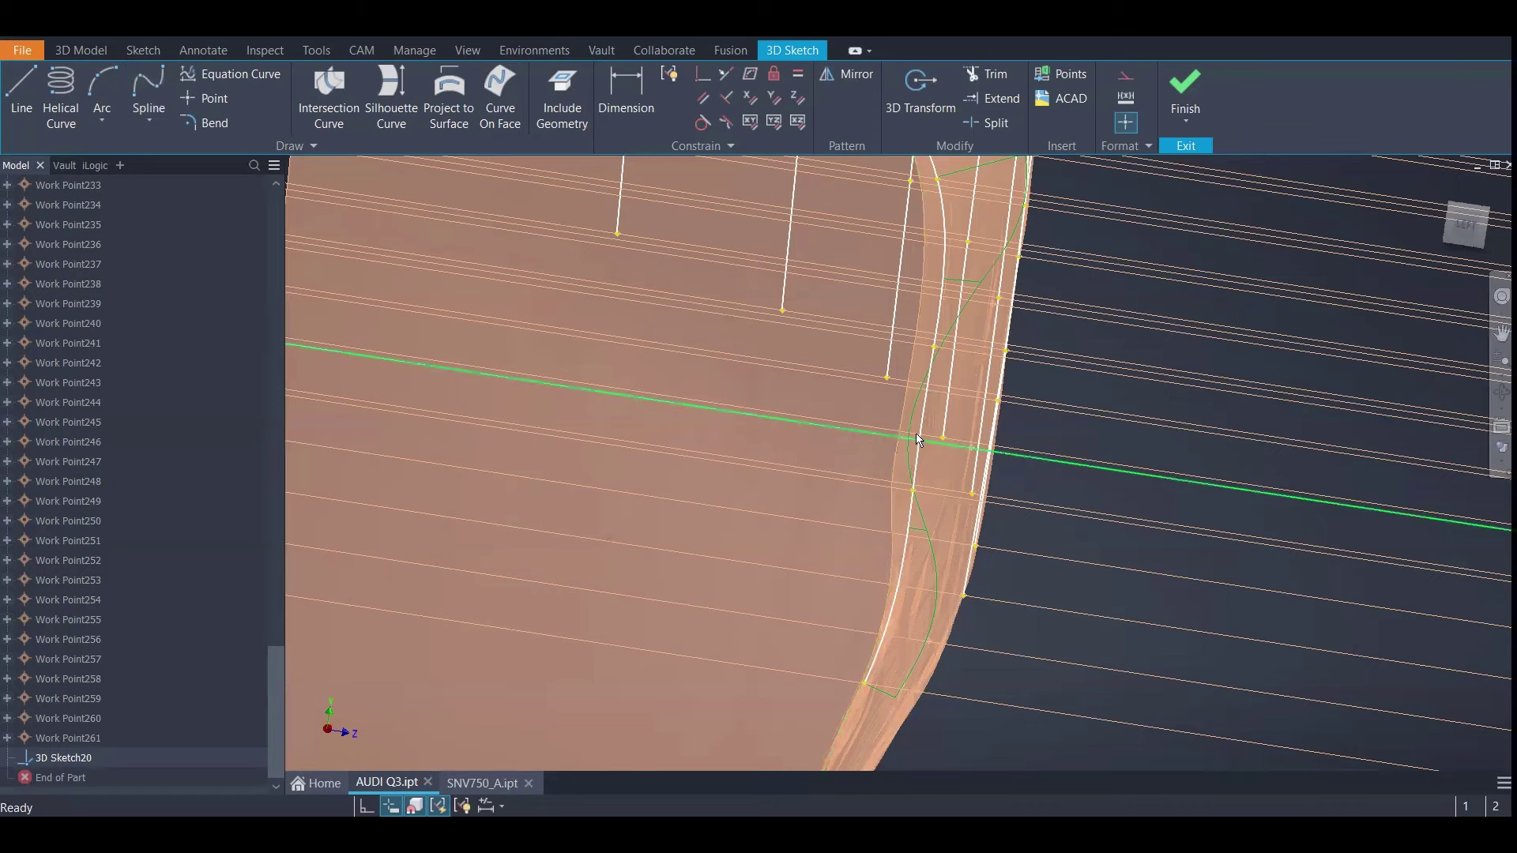
mouse_move(913, 441)
middle_mouse_down("shift")
mouse_move(974, 619)
mouse_move(929, 610)
middle_mouse_up("shift")
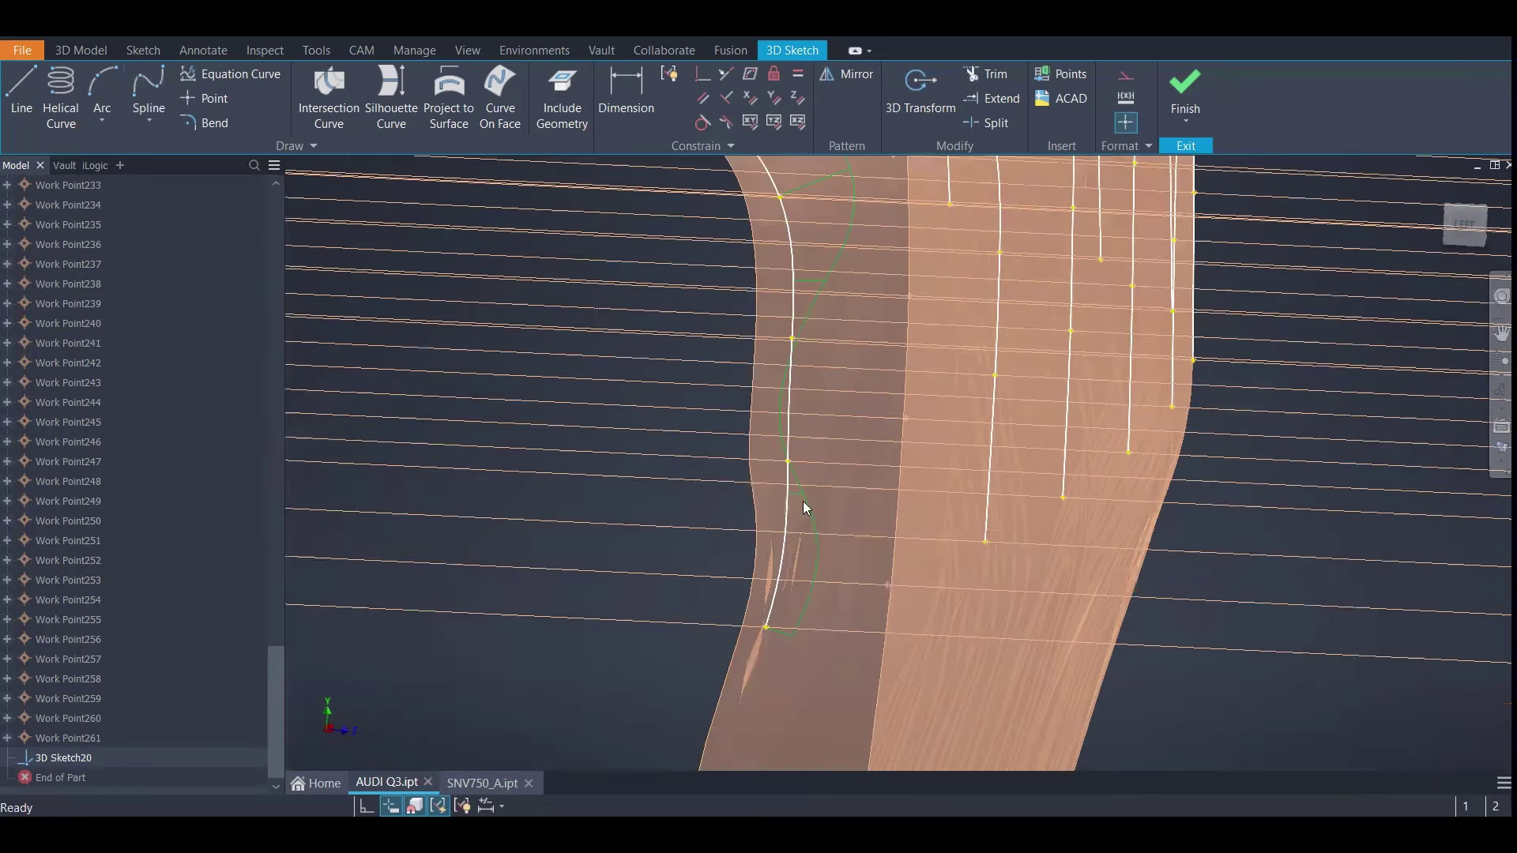
scroll(801, 488, "down", 5)
scroll(781, 316, "up", 5)
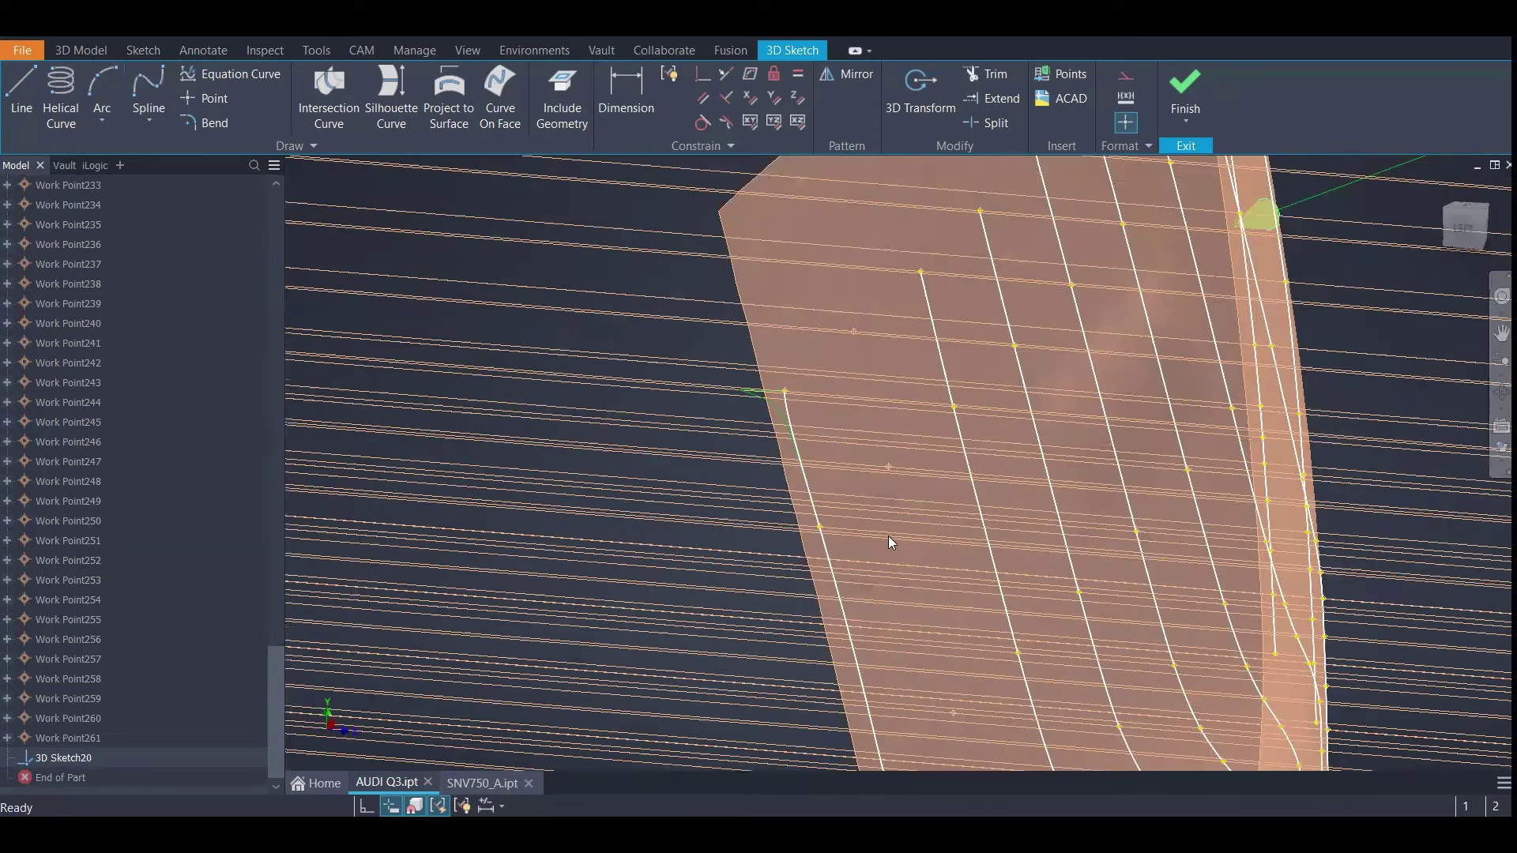
scroll(878, 525, "up", 1)
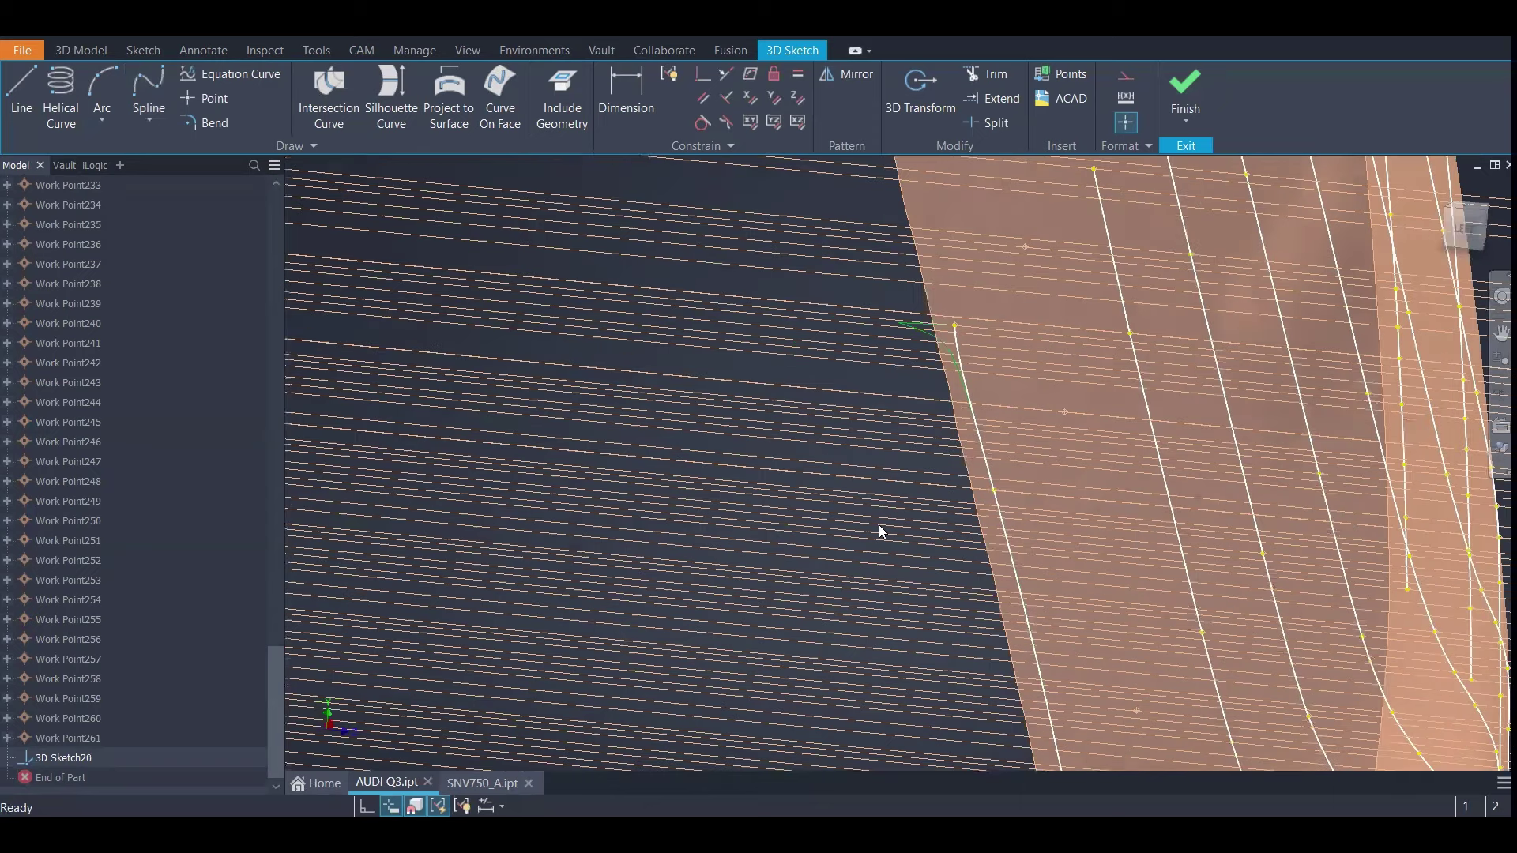
scroll(881, 531, "up", 1)
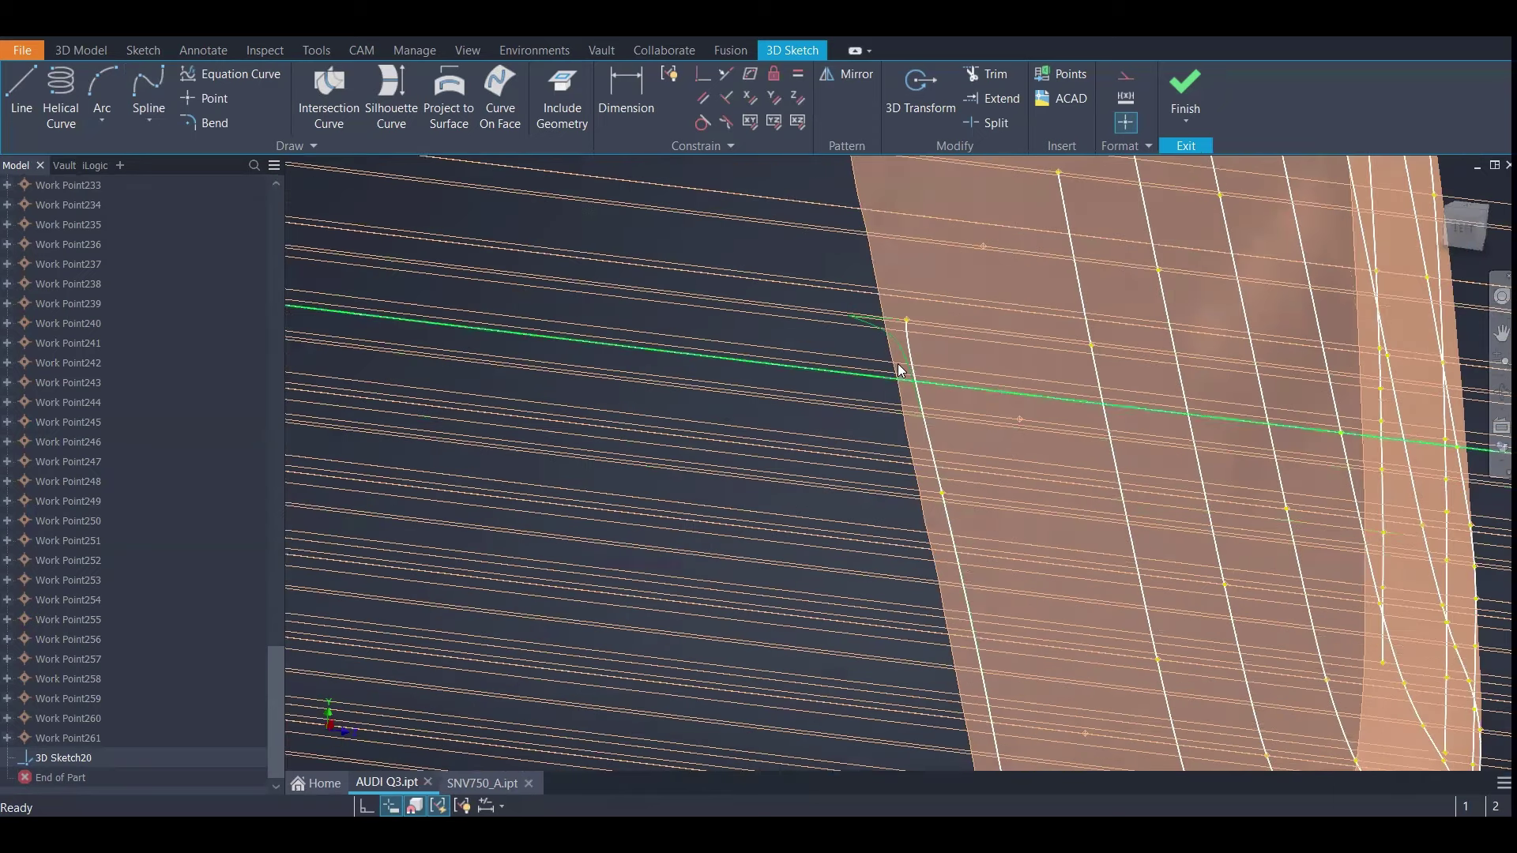
scroll(910, 335, "up", 3)
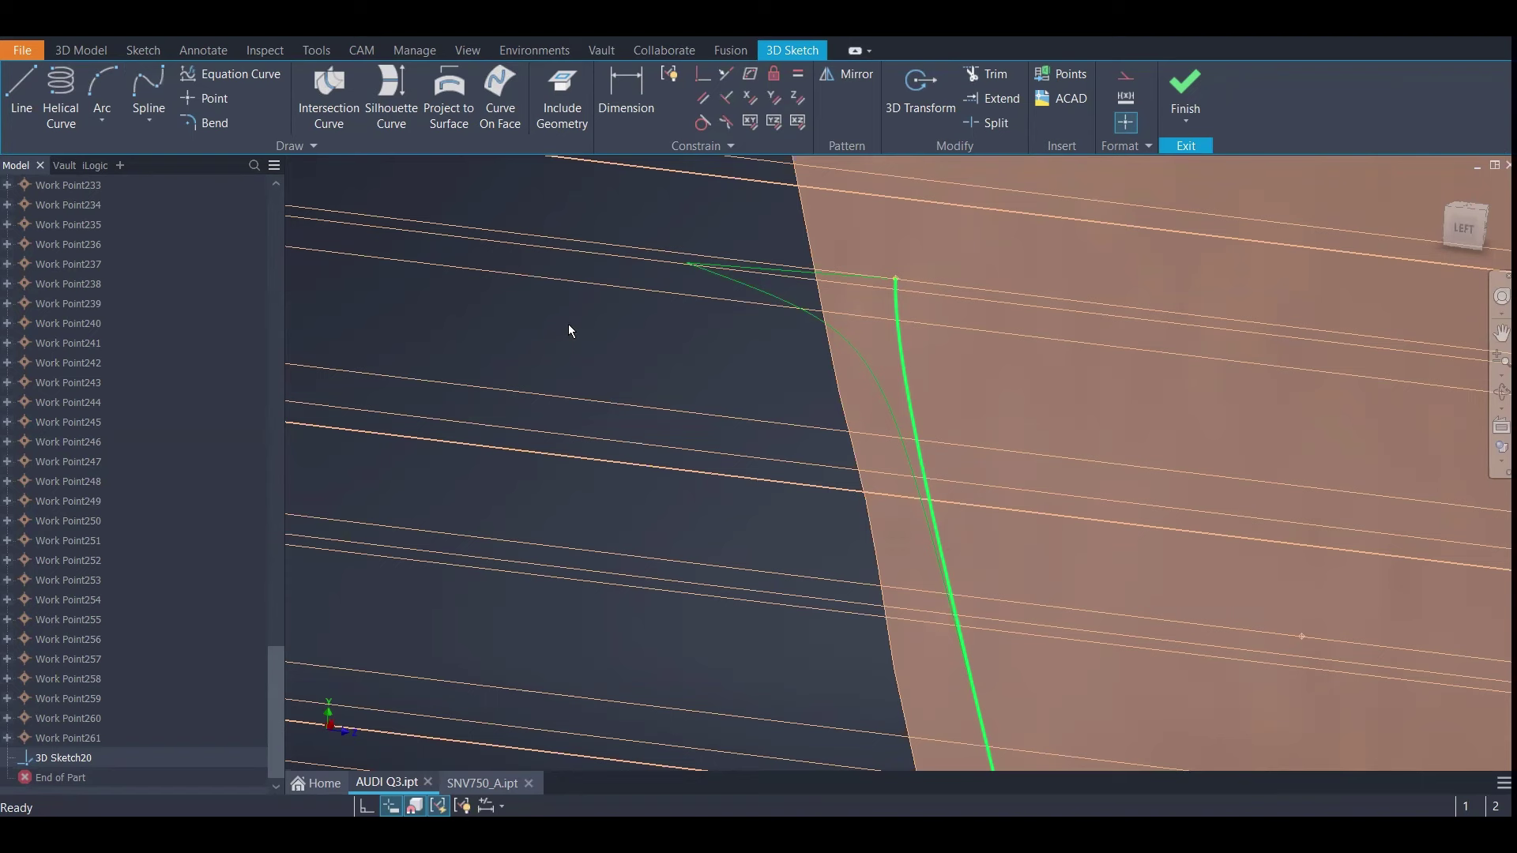
right_click(900, 343)
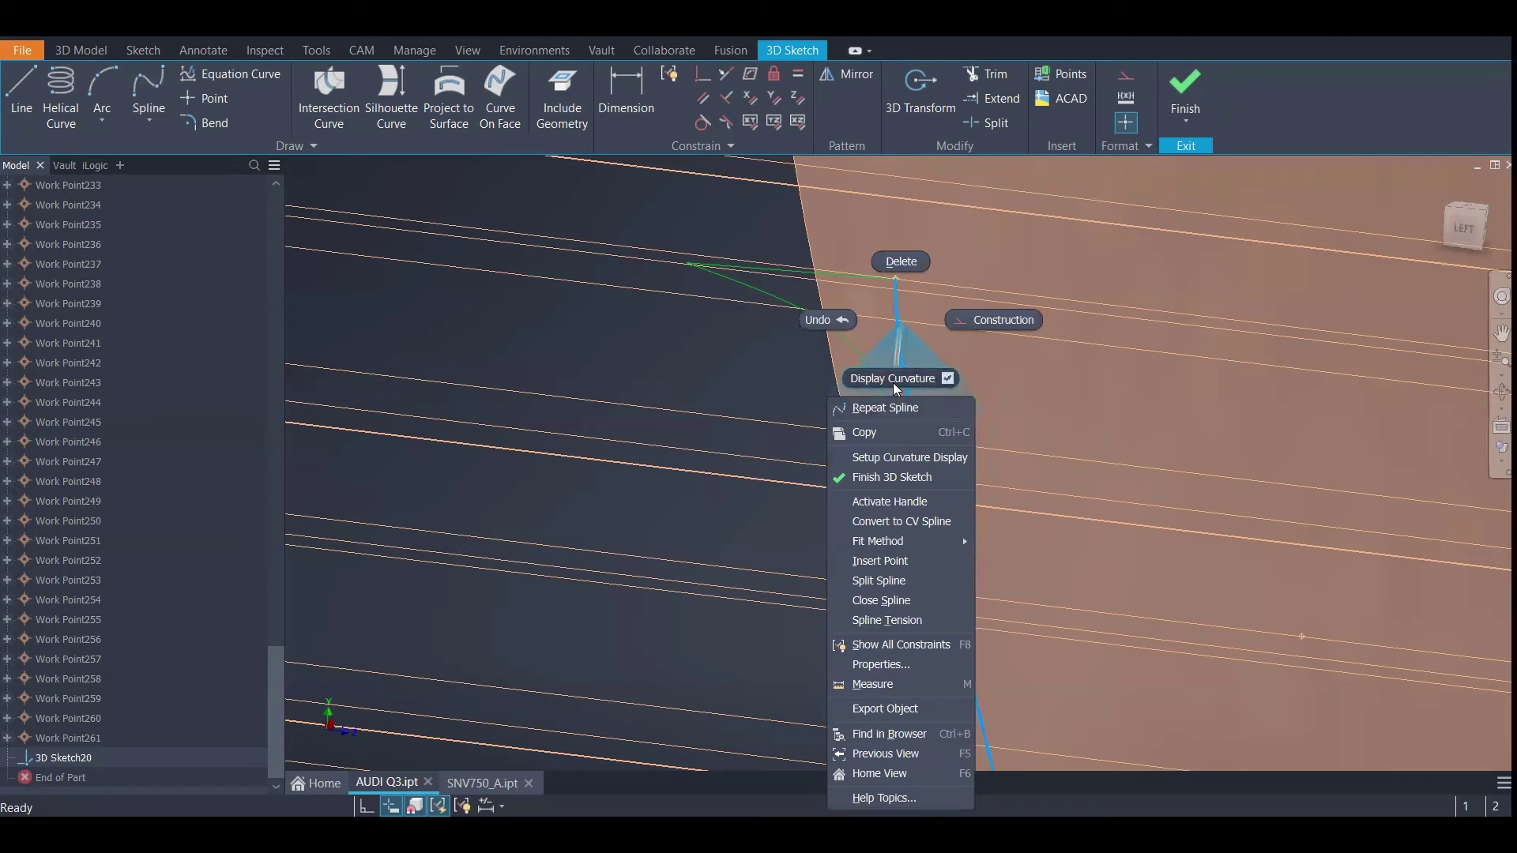
left_click(896, 380)
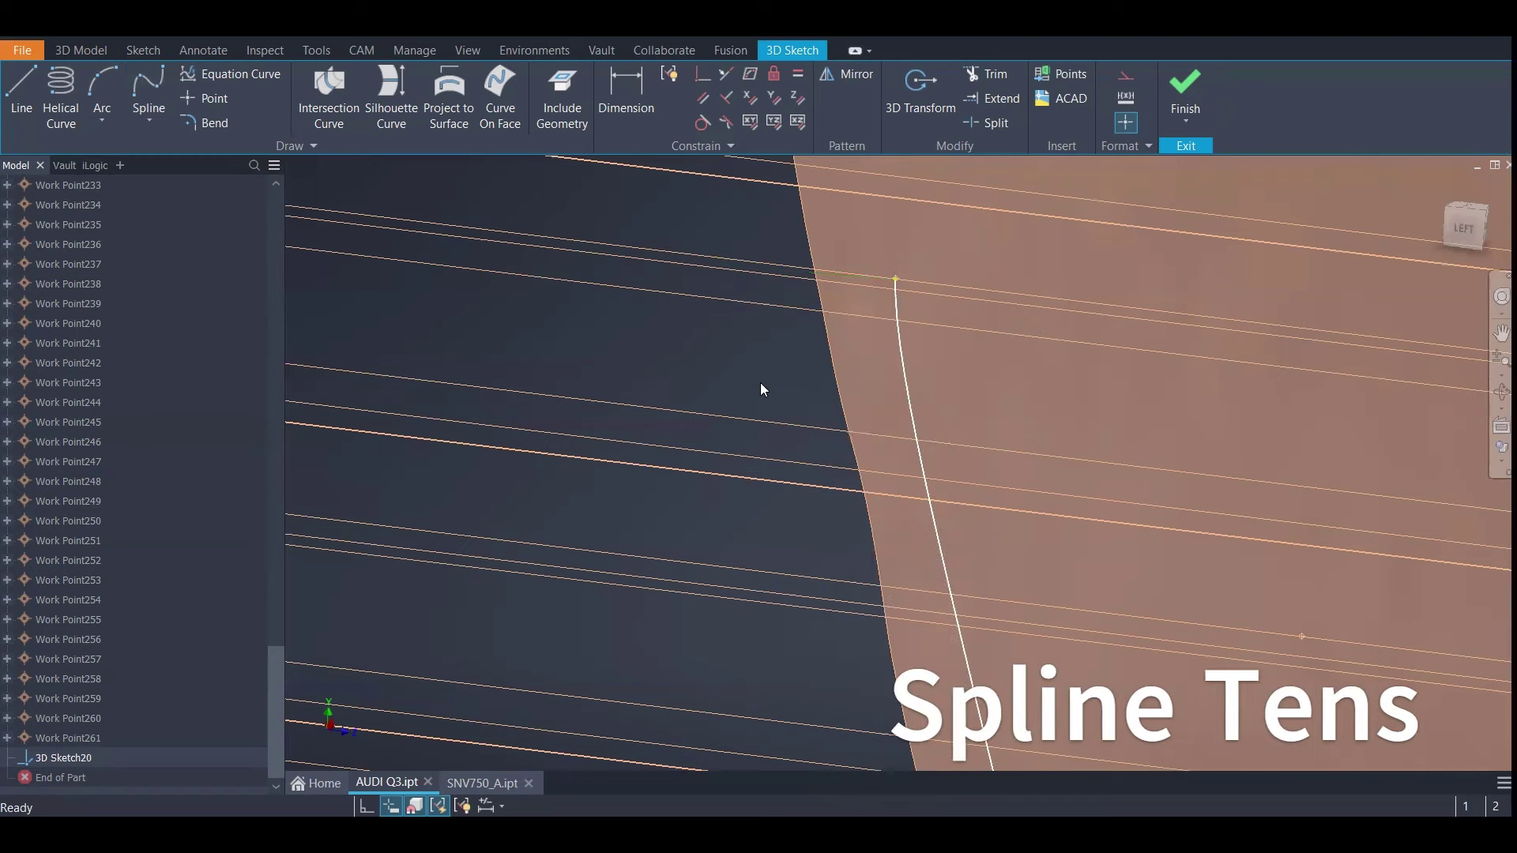
Set the spline tension of the edge spline to 100
right_click(902, 371)
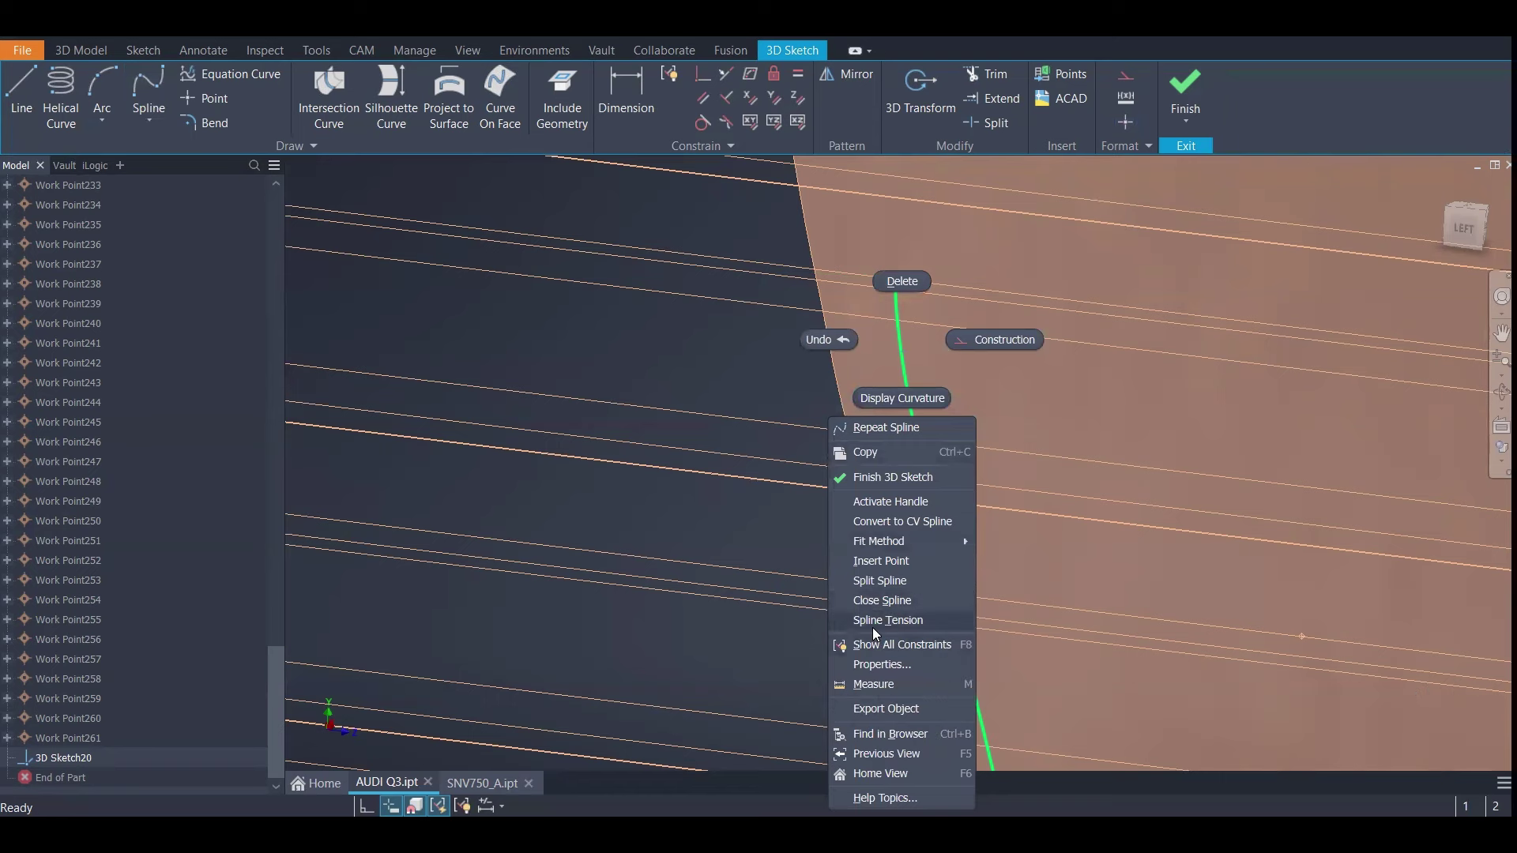
left_click(916, 622)
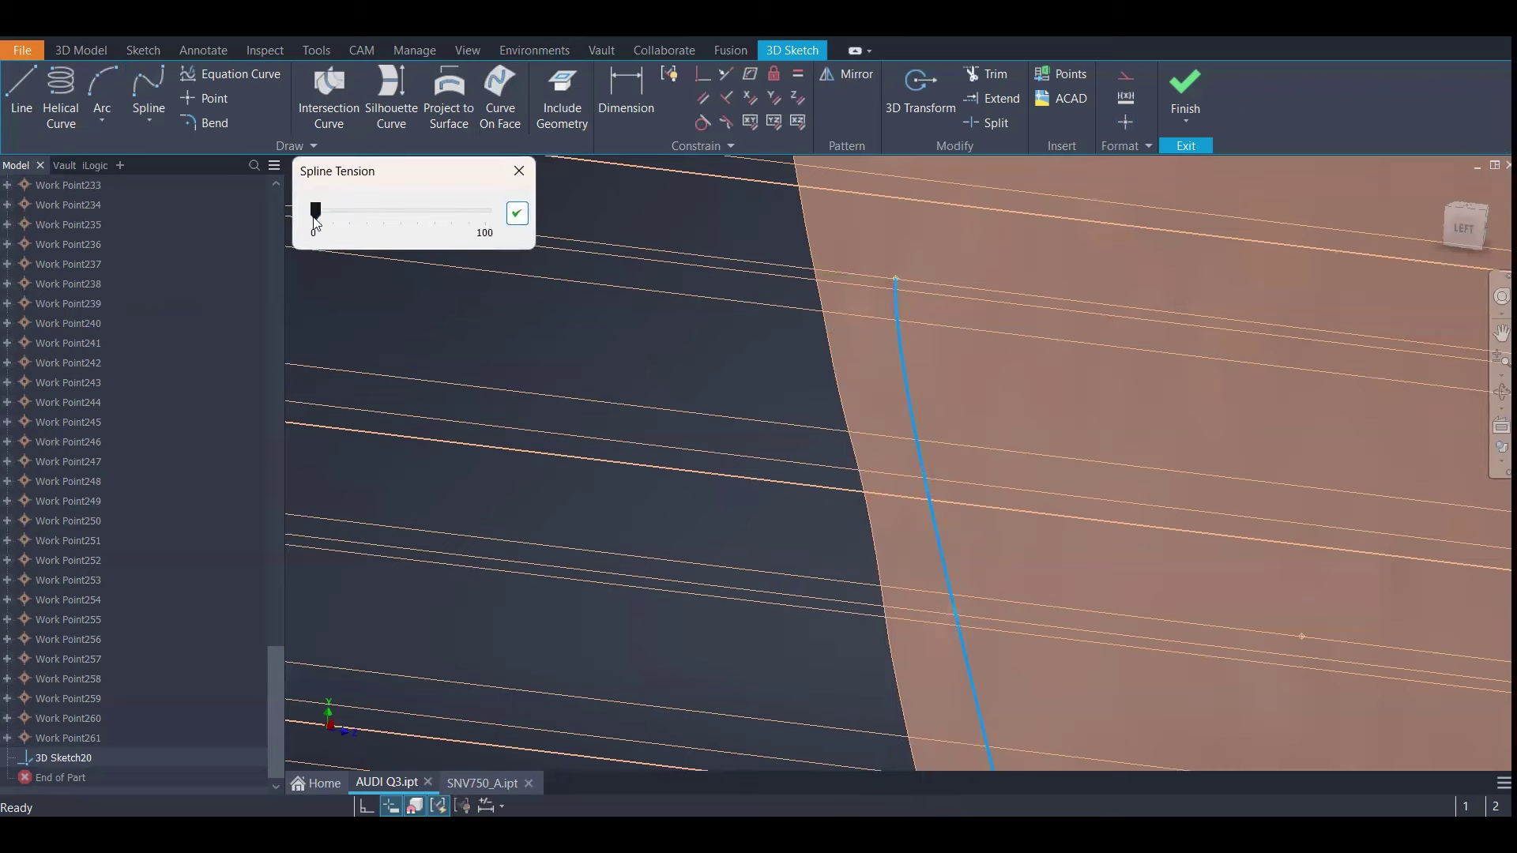
left_click_drag(315, 211, 486, 211)
left_click(518, 216)
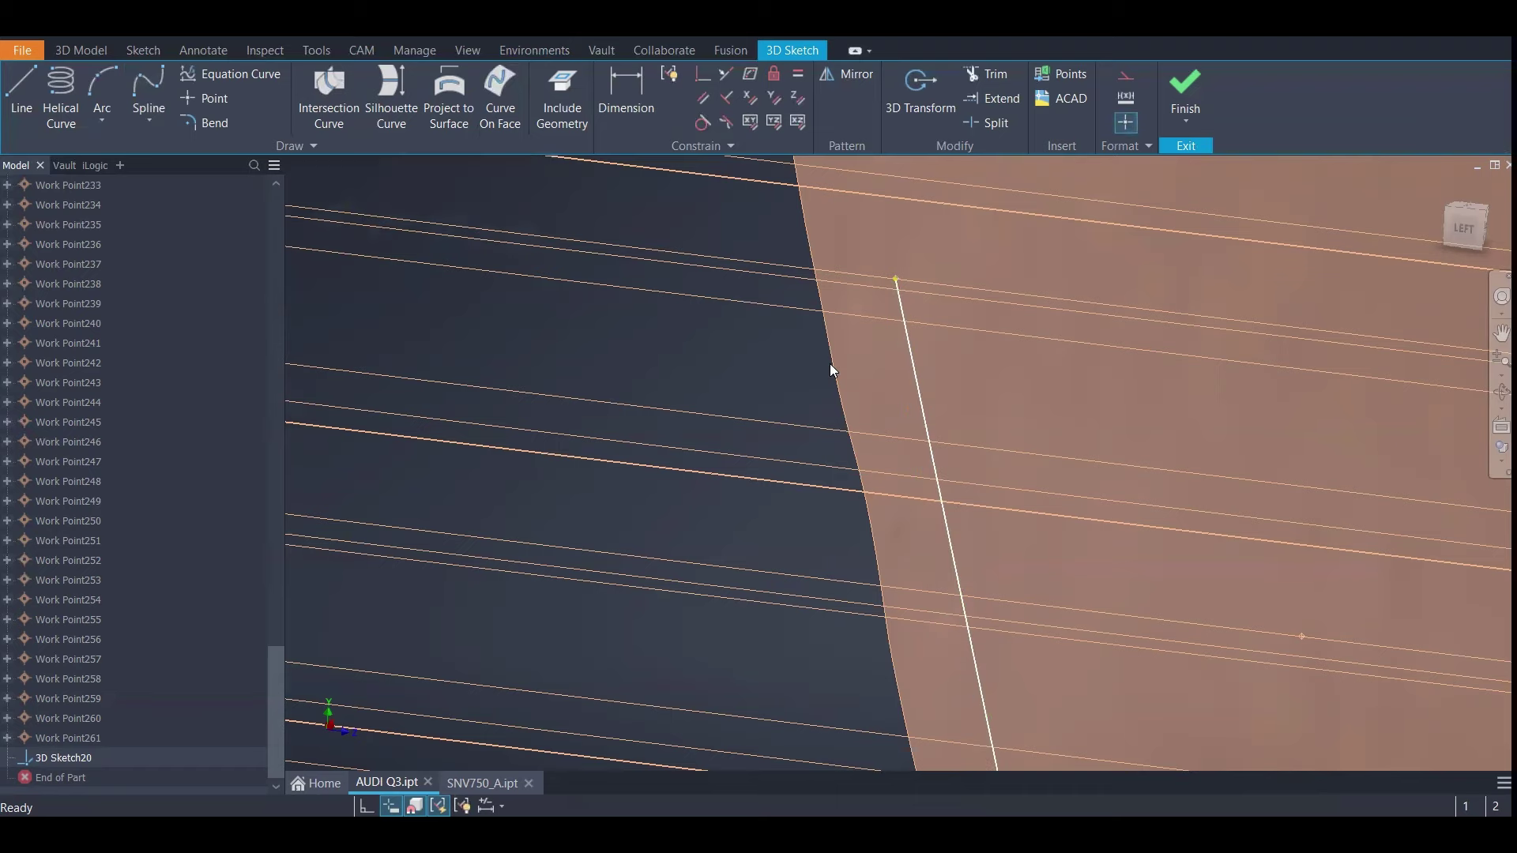
Draw another interpolation spline downward through all work points of the second column, and end the Spline command
scroll(798, 355, "down", 3)
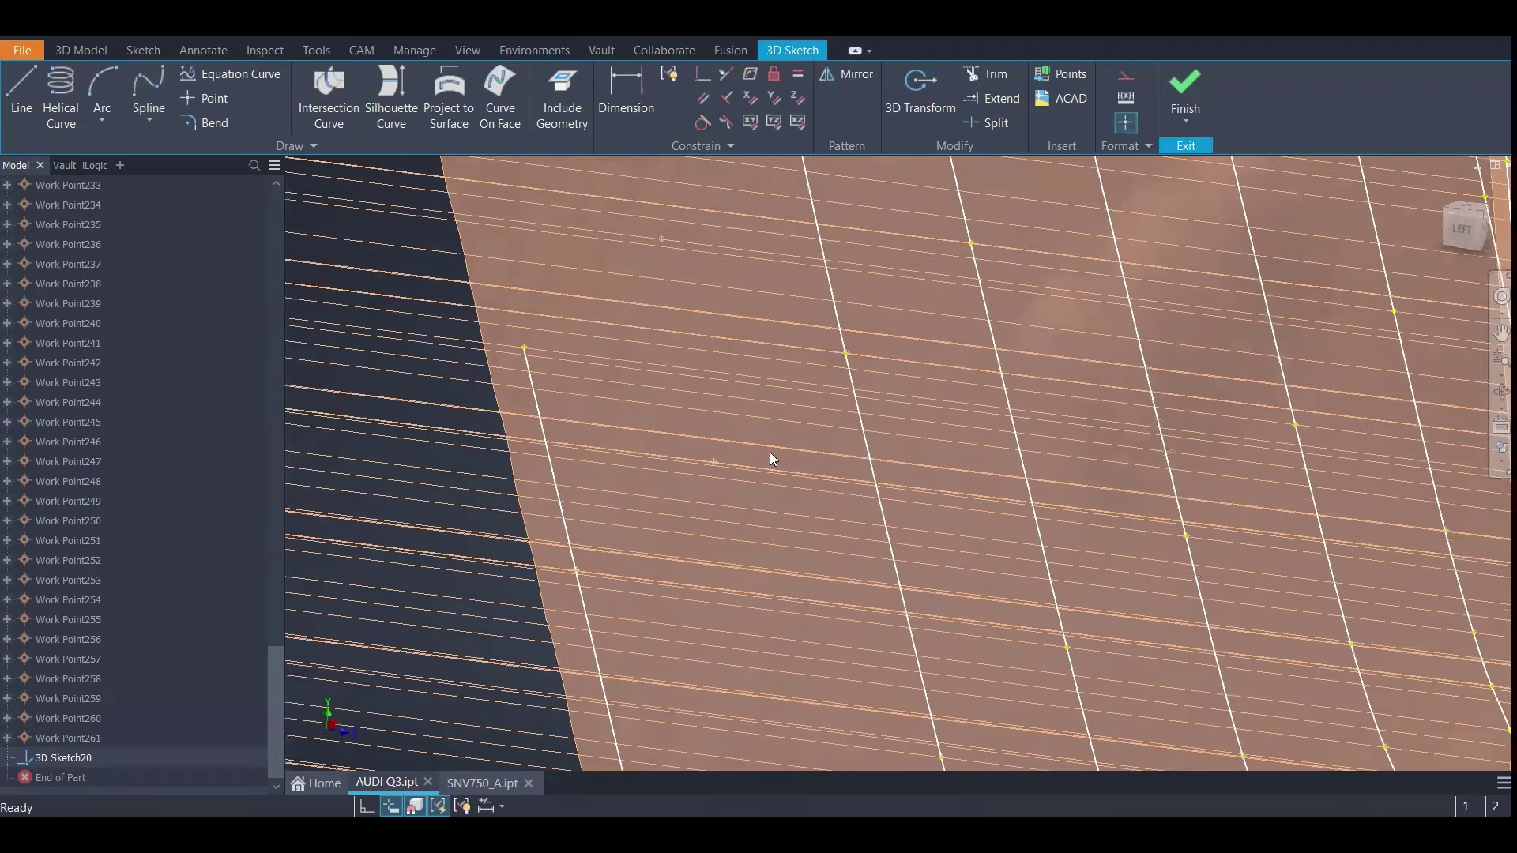
scroll(767, 452, "down", 3)
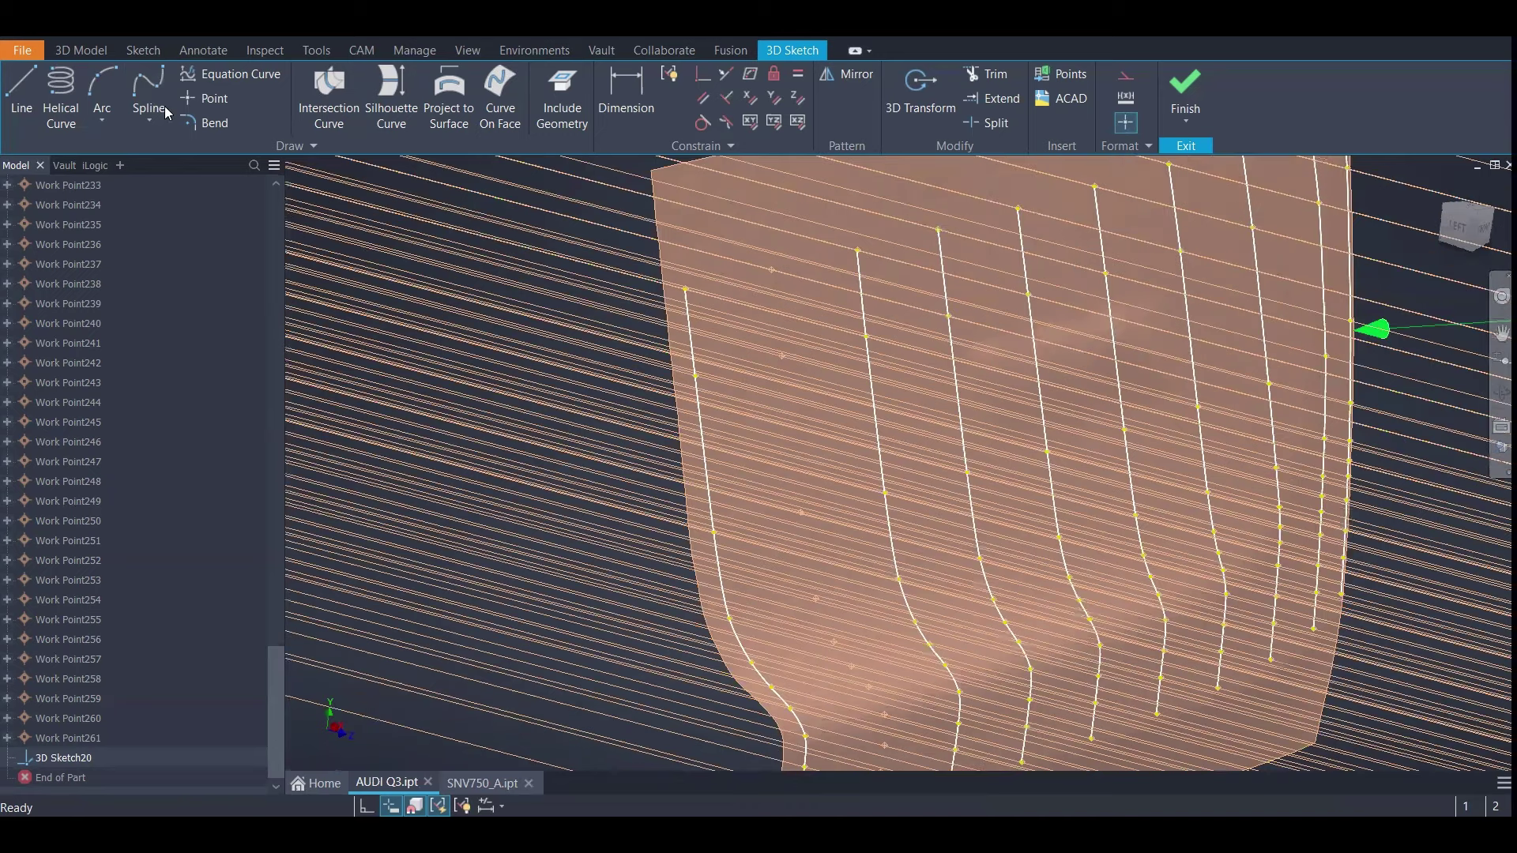
scroll(667, 270, "up", 3)
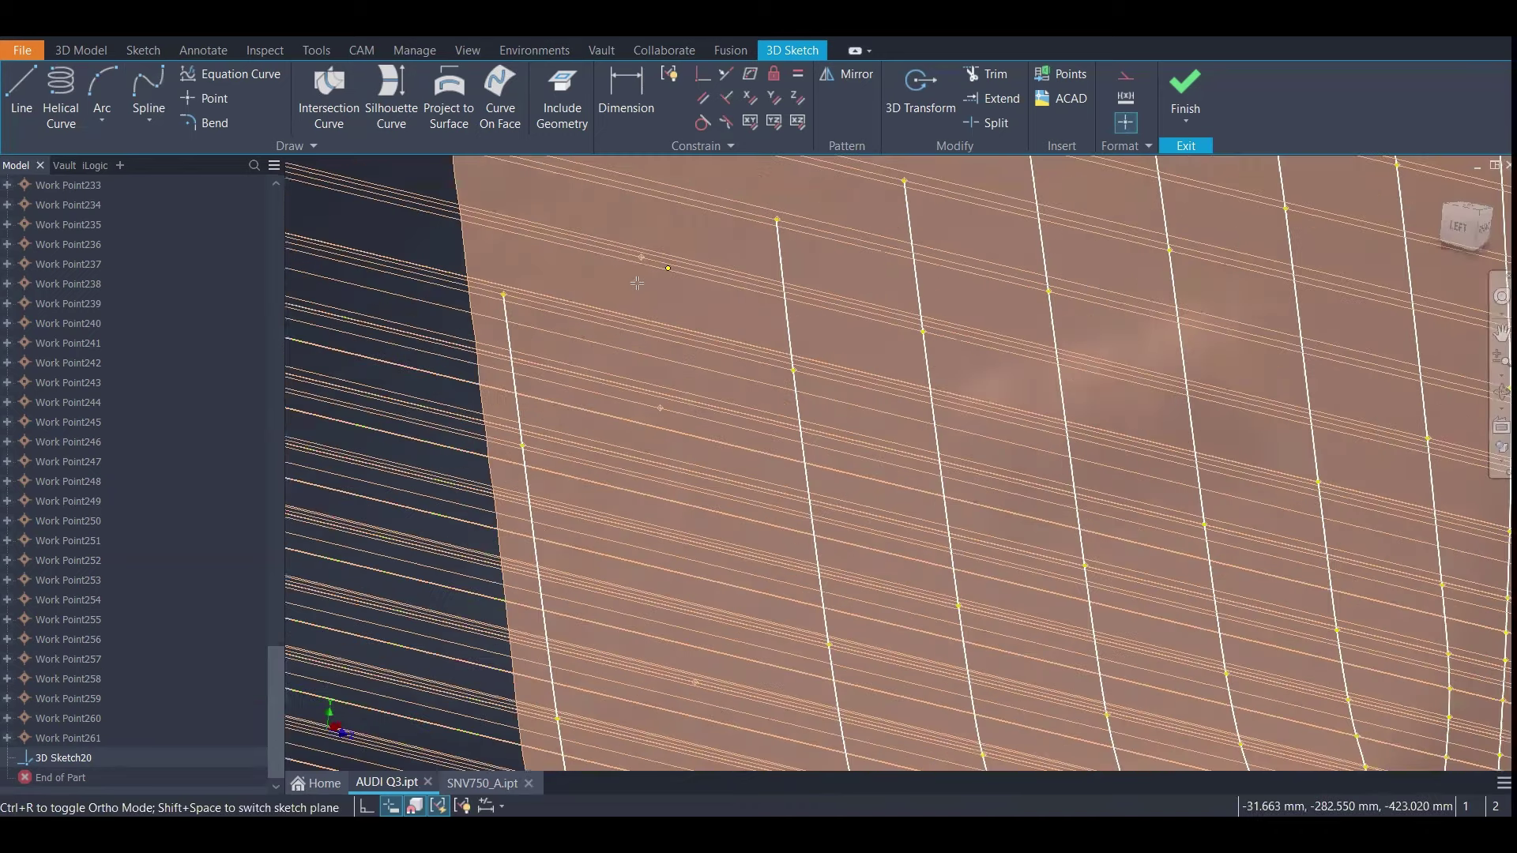
left_click(641, 256)
left_click(660, 408)
left_click(702, 445)
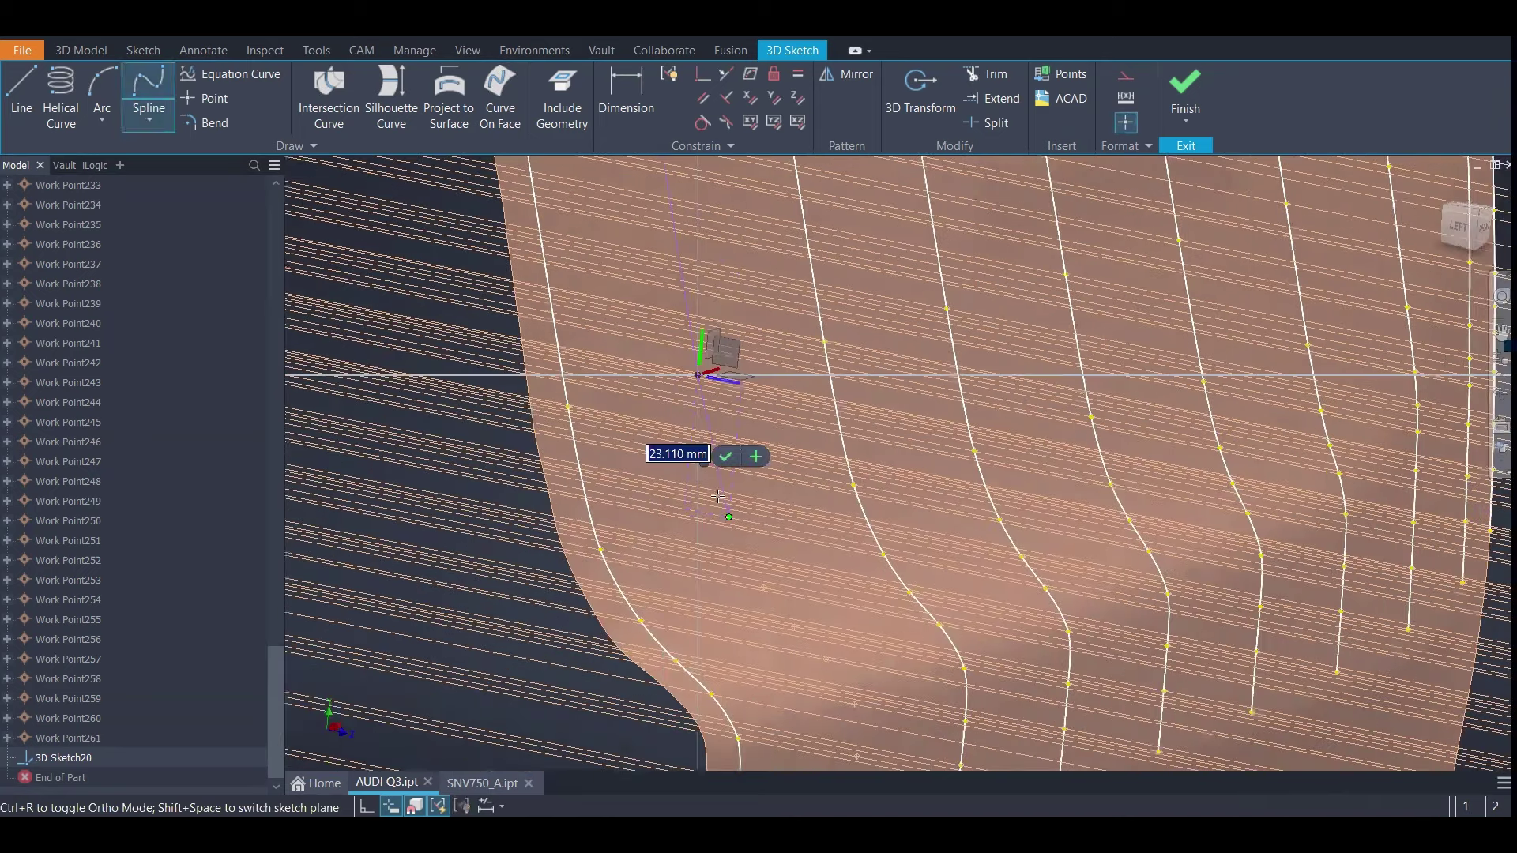
left_click(724, 522)
left_click(647, 458)
left_click(622, 410)
left_click(657, 444)
left_click(688, 493)
left_click(691, 551)
left_click(686, 601)
left_click(677, 668)
key("Return")
middle_click_drag(475, 471, 516, 458)
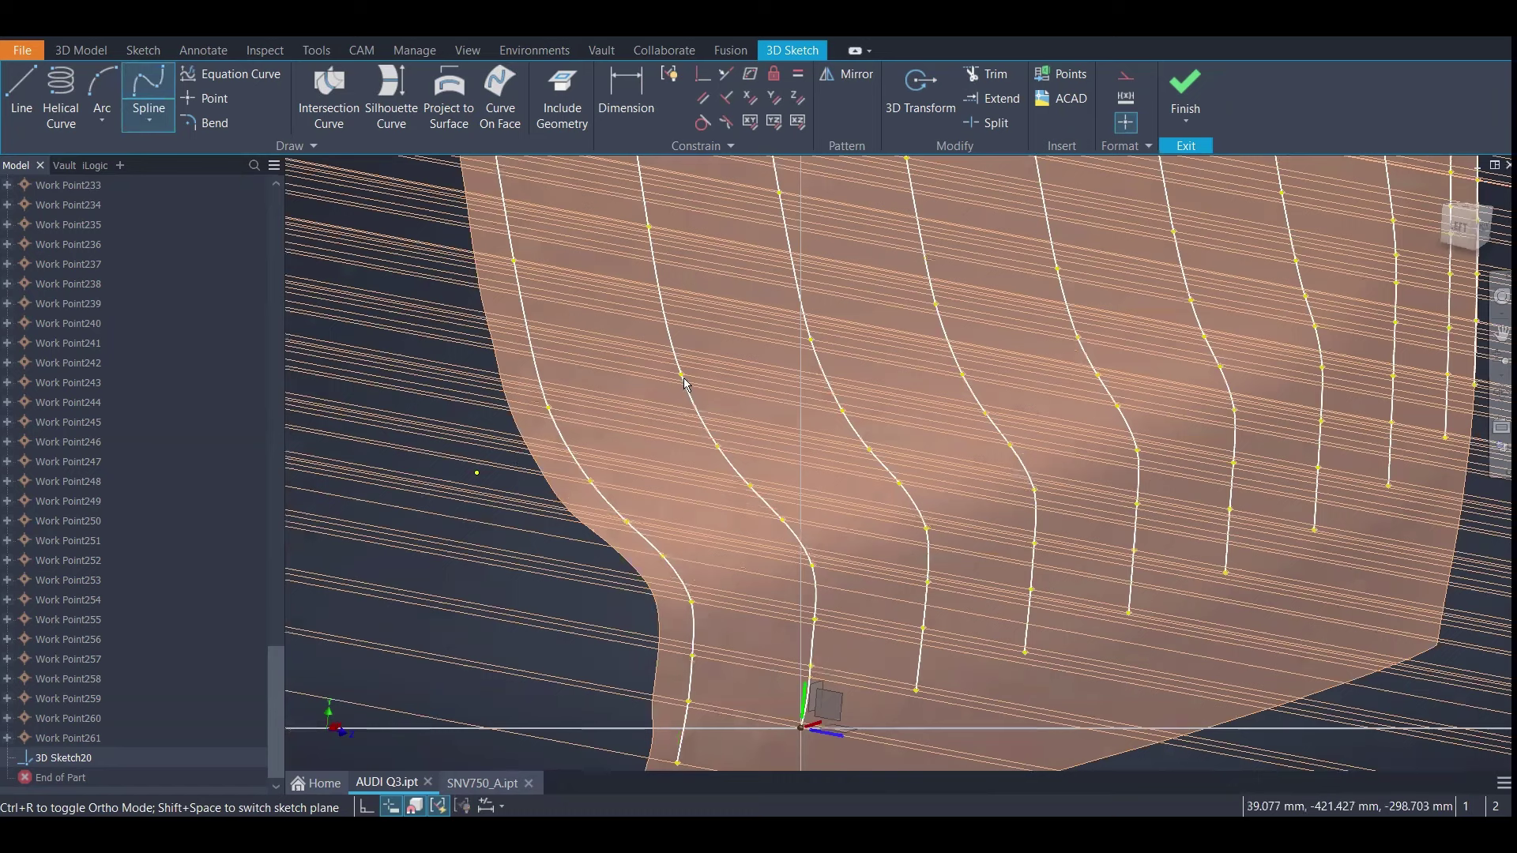
key("Escape")
Increase the spline tension of the newly drawn spline running through the second column of work points
right_click(675, 316)
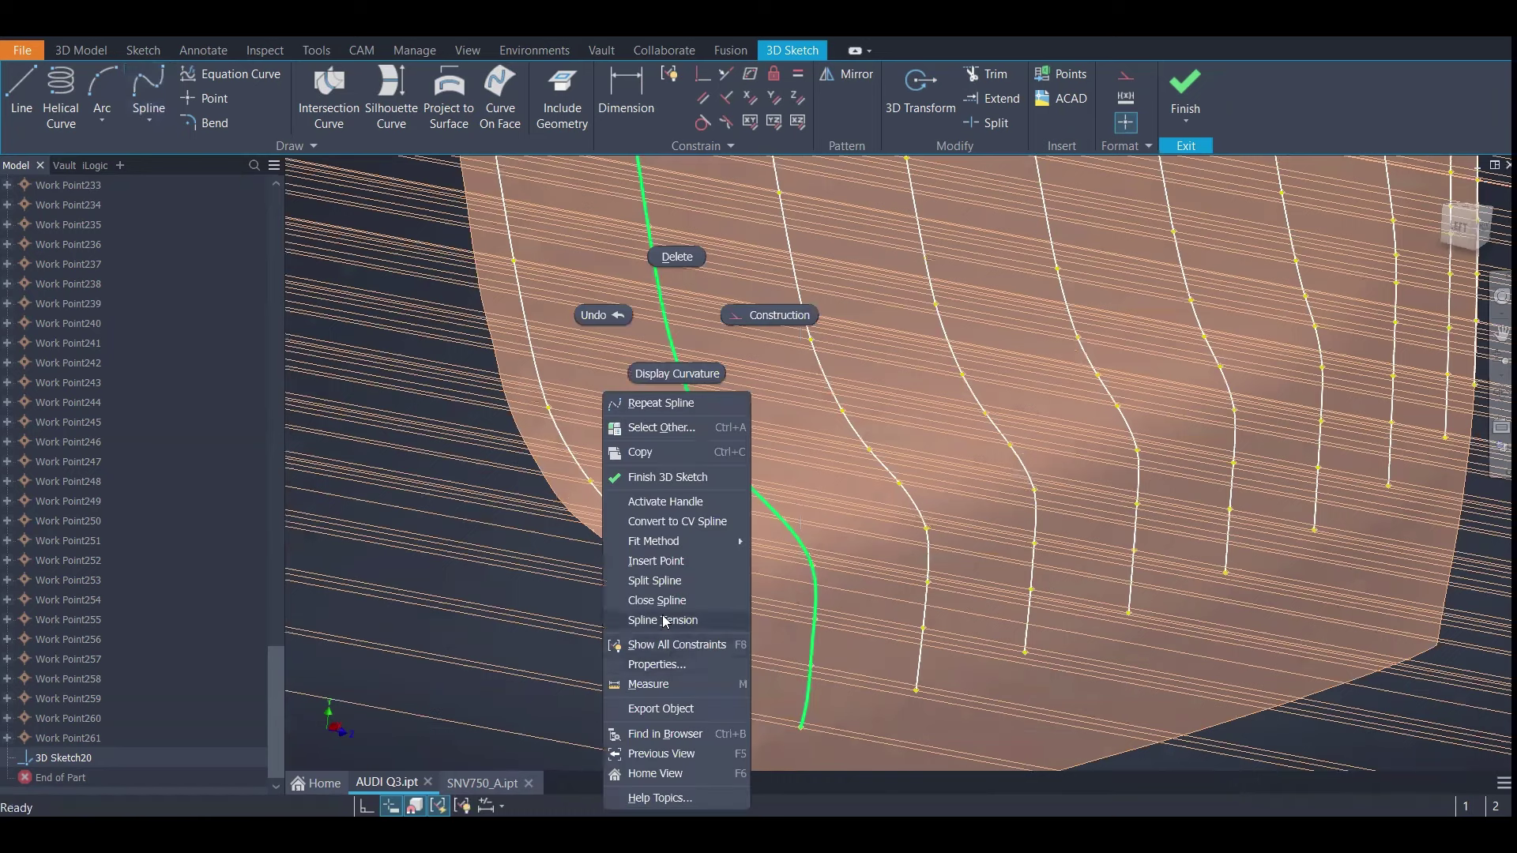
left_click(659, 621)
left_click_drag(312, 211, 516, 216)
left_click(516, 216)
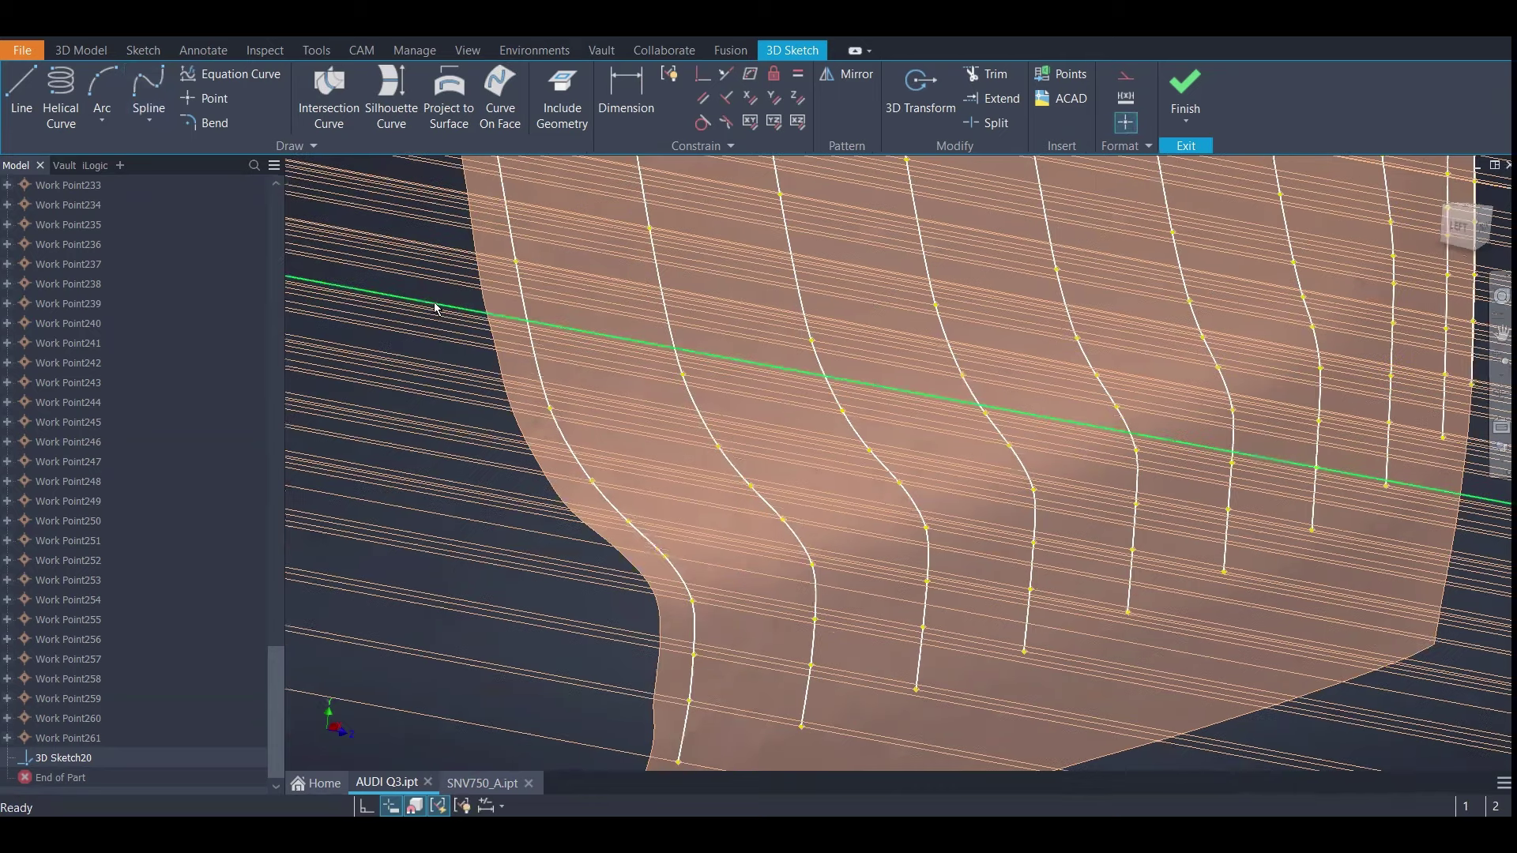
Finish the 3D sketch that holds the ten column splines over the scanned surface
key("F5")
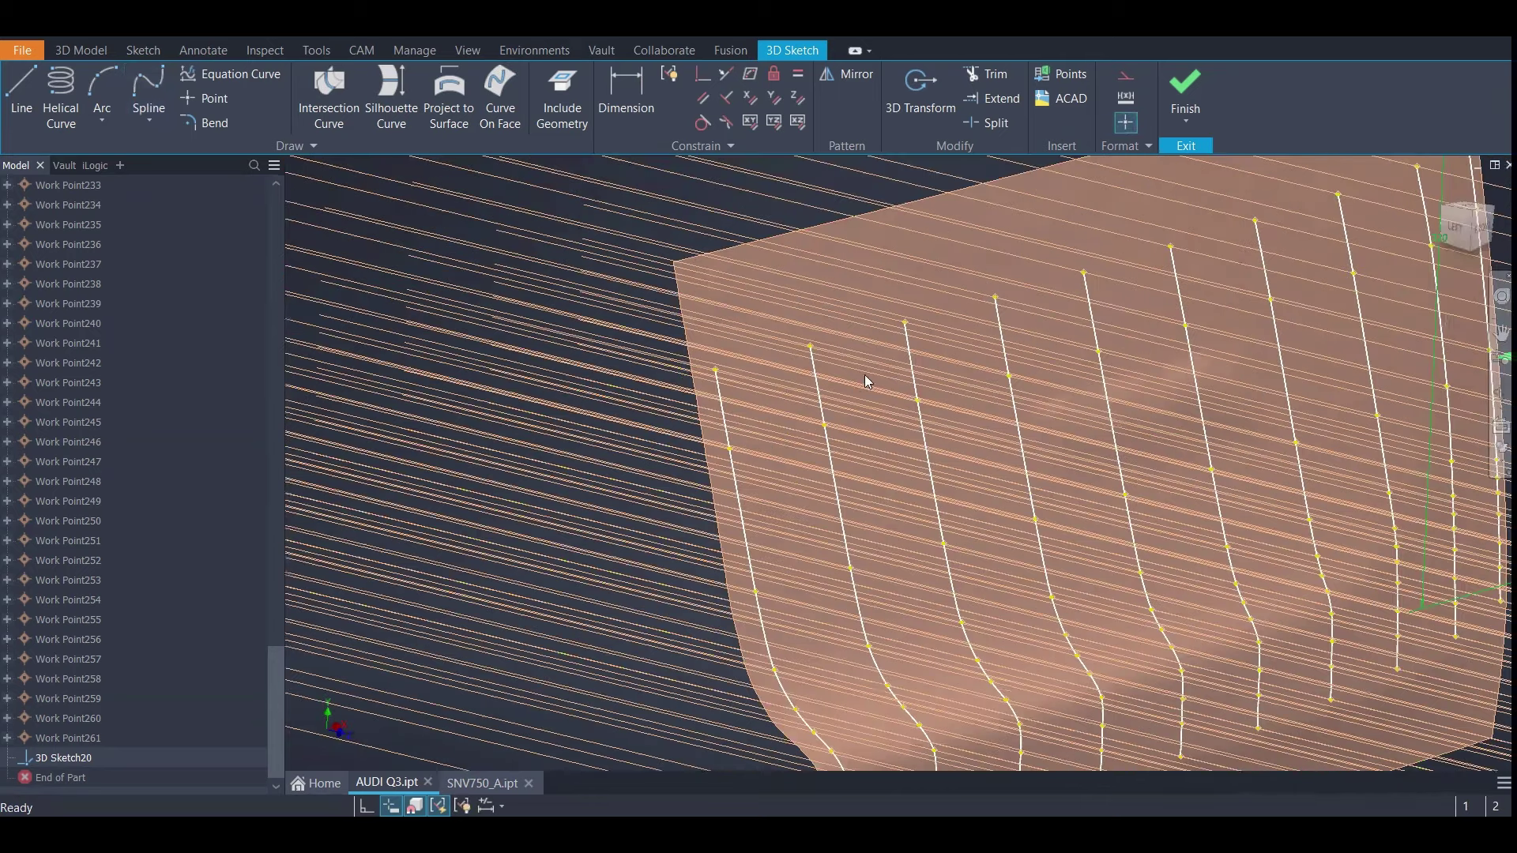
key("F5")
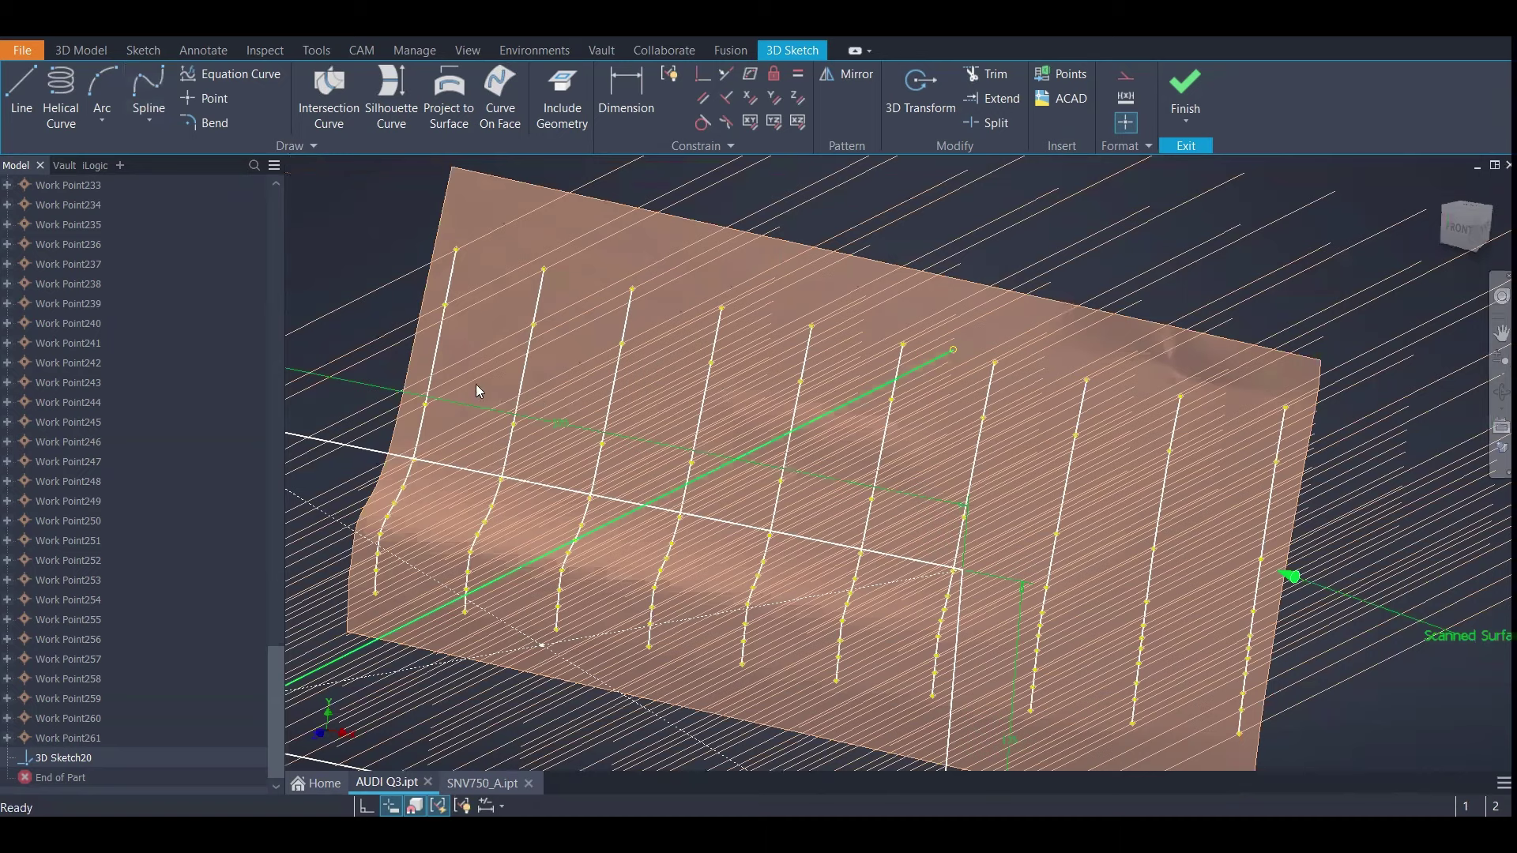
key("F5")
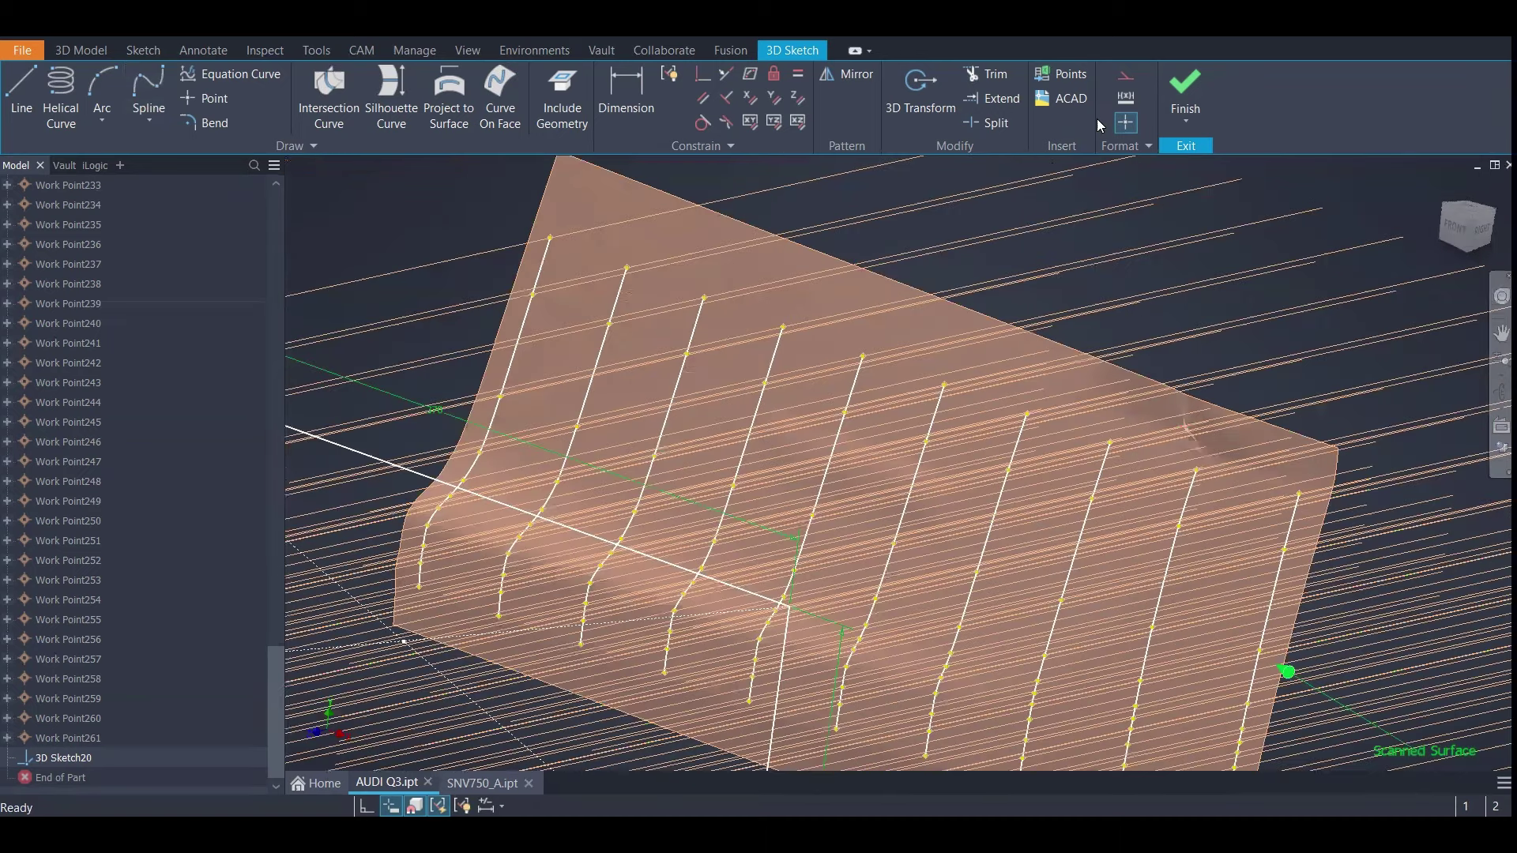
left_click(1185, 87)
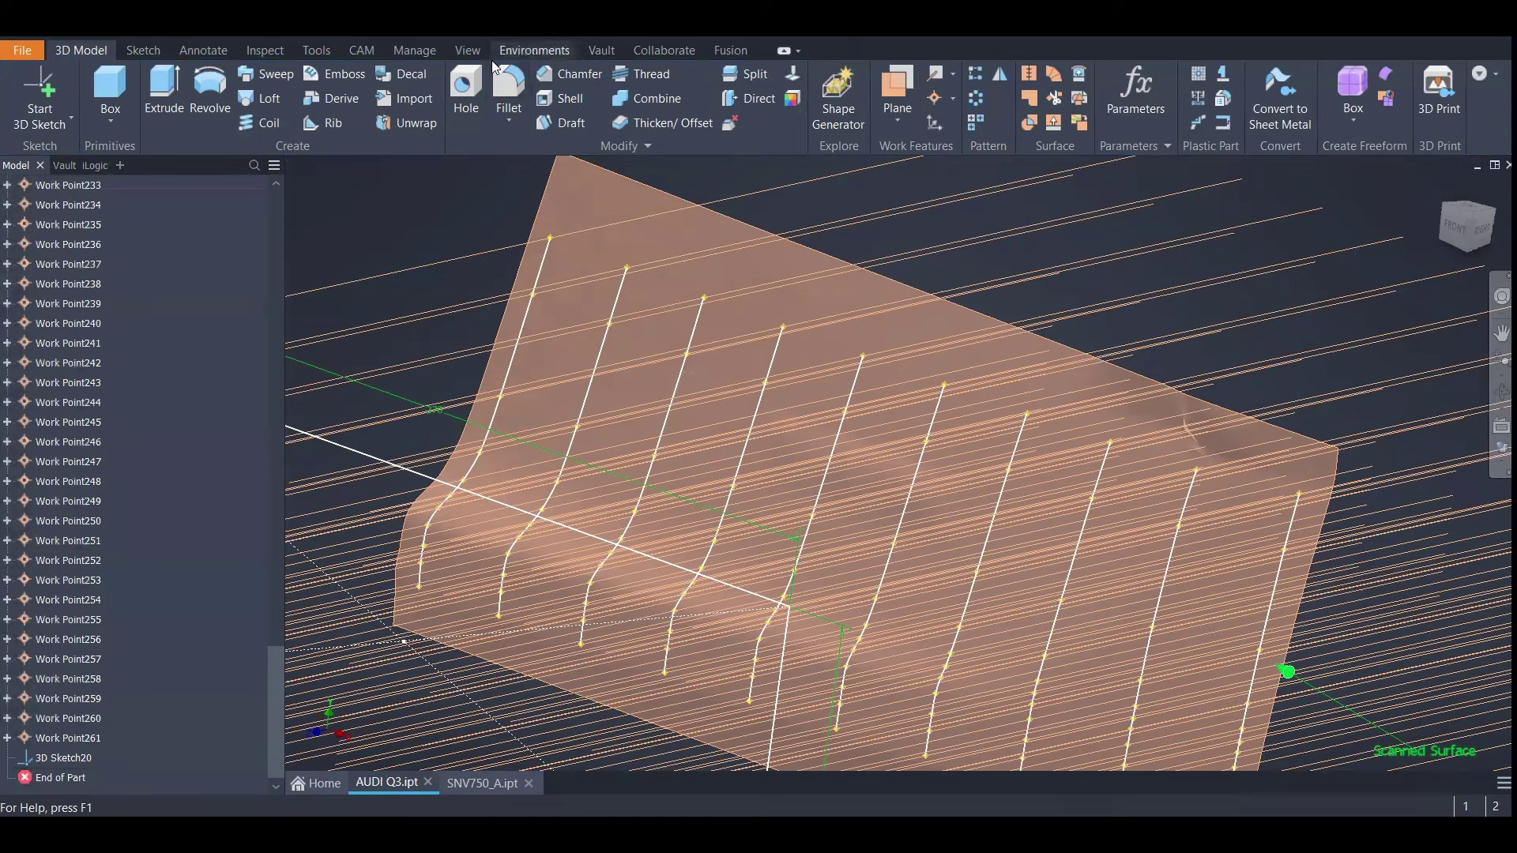
Turn off the display of all user work axes and user work points in the part
left_click(468, 52)
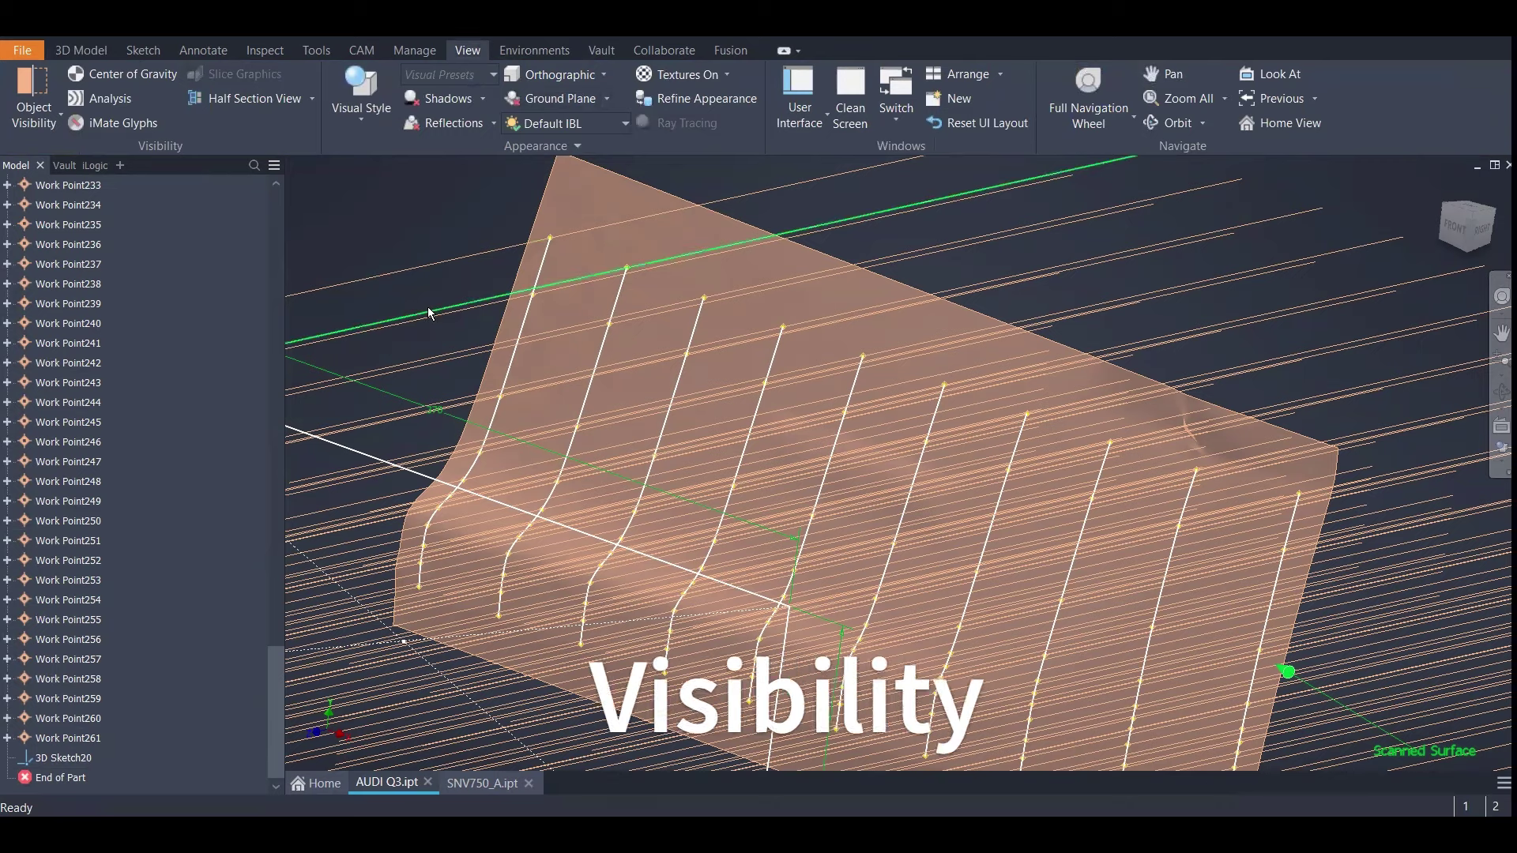
left_click(45, 117)
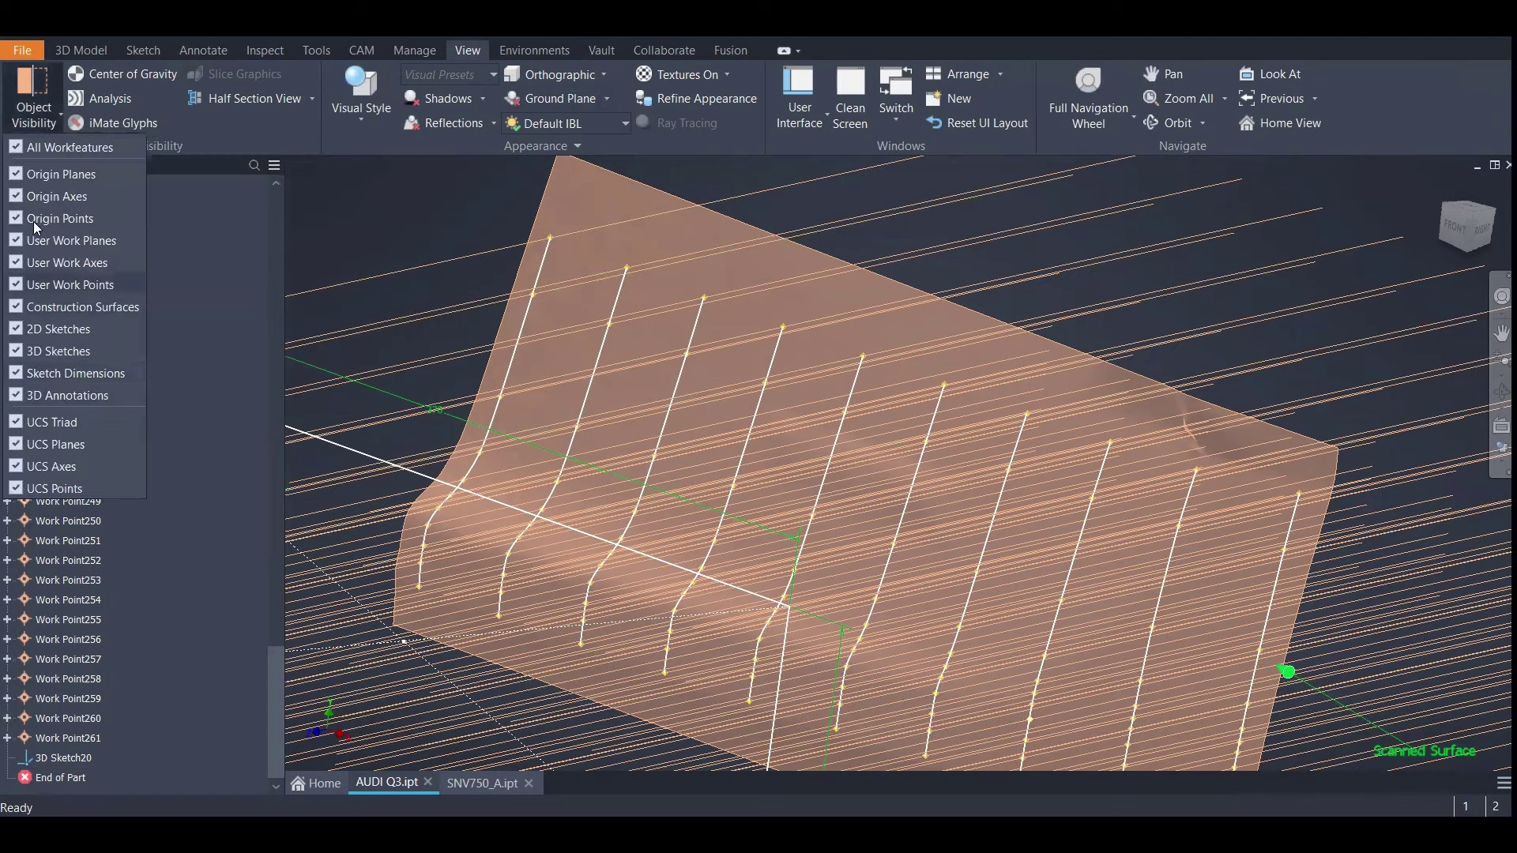
left_click(478, 54)
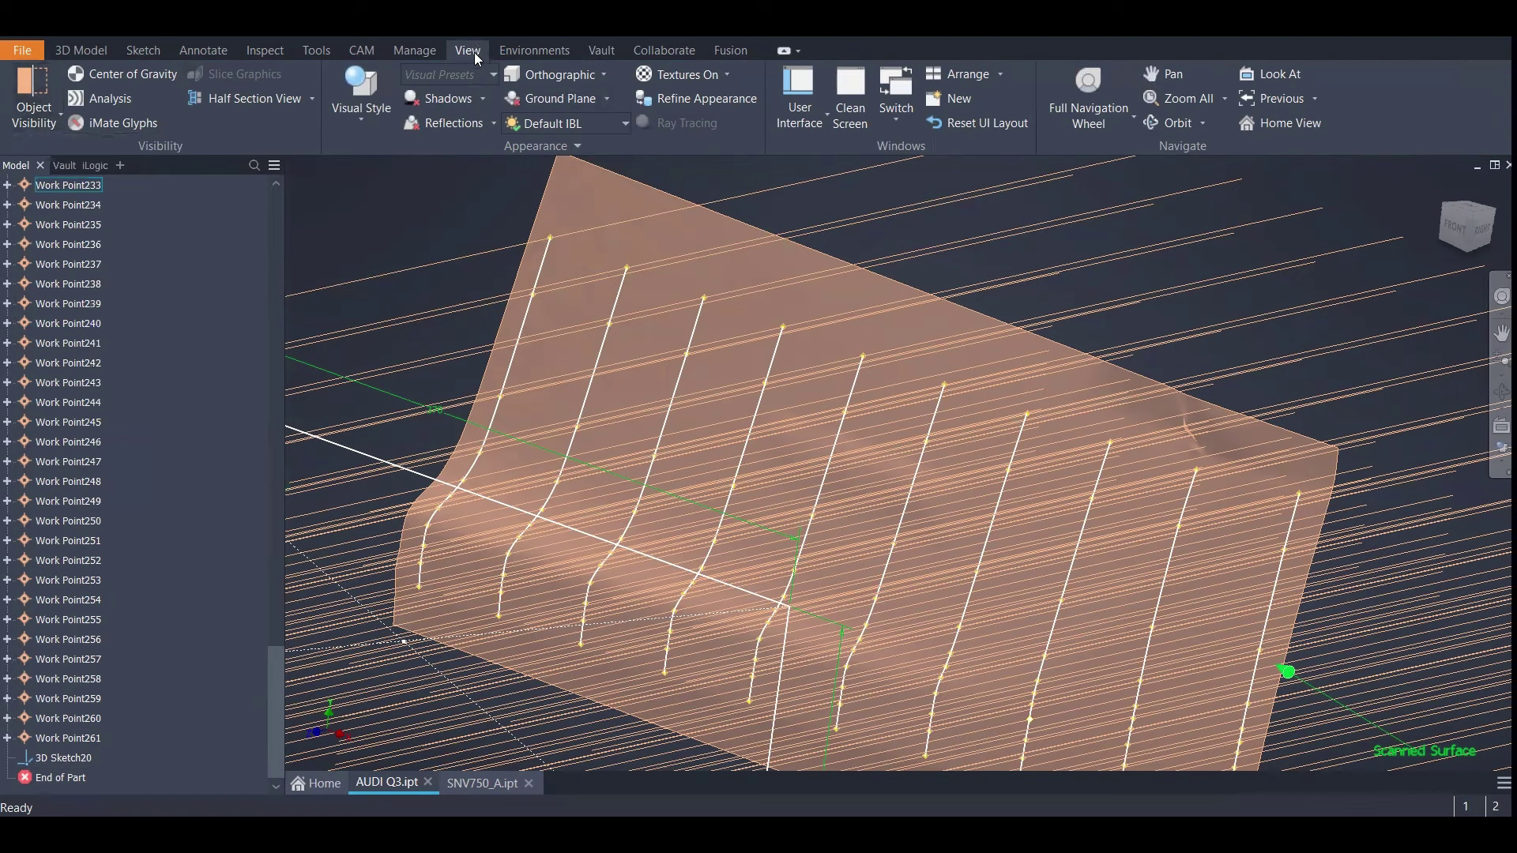
left_click(40, 113)
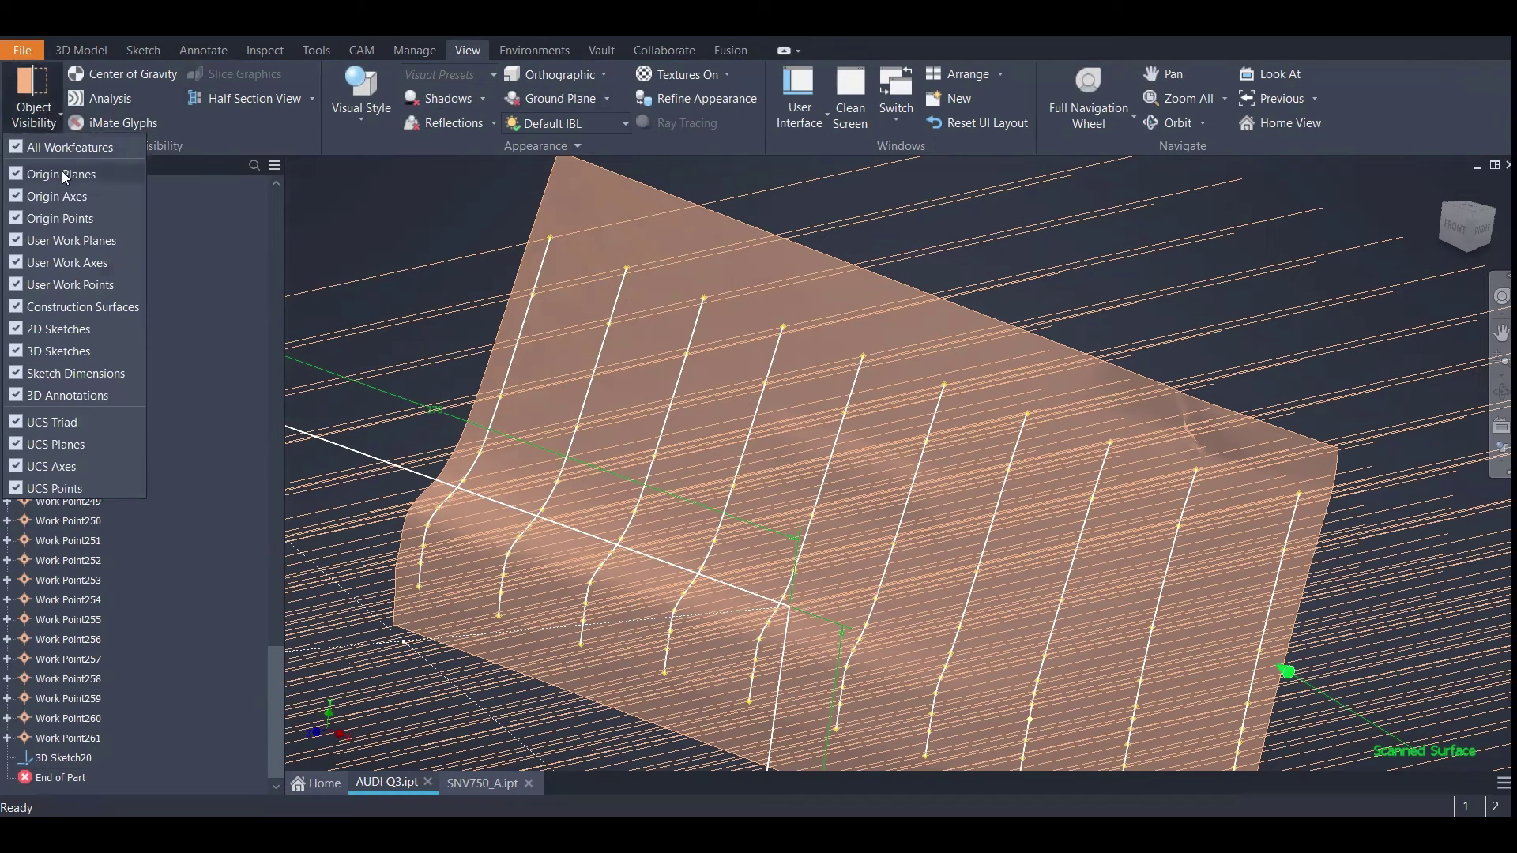
left_click(15, 264)
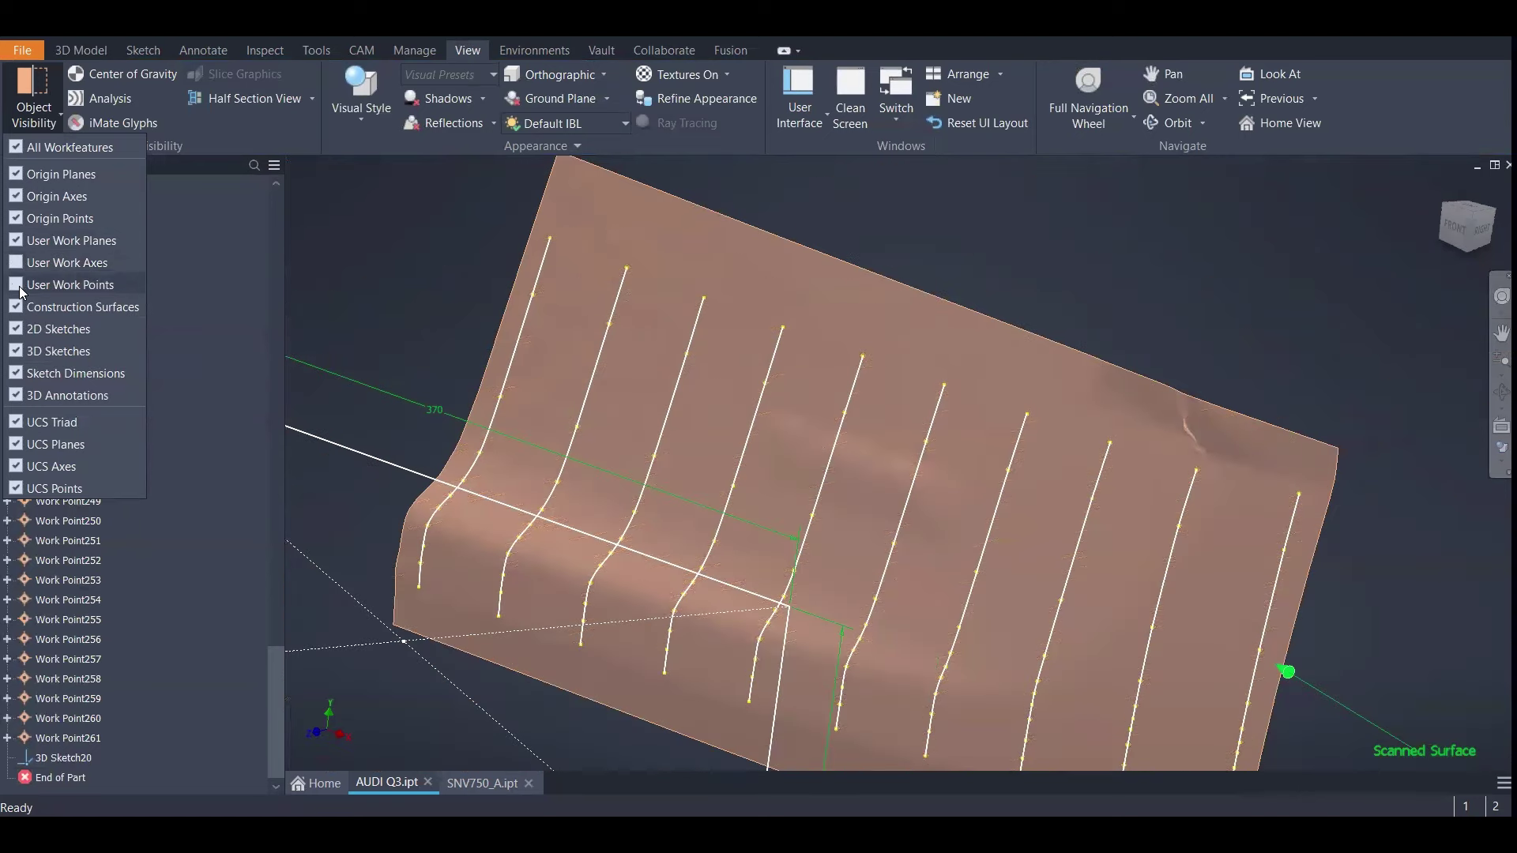
left_click(374, 283)
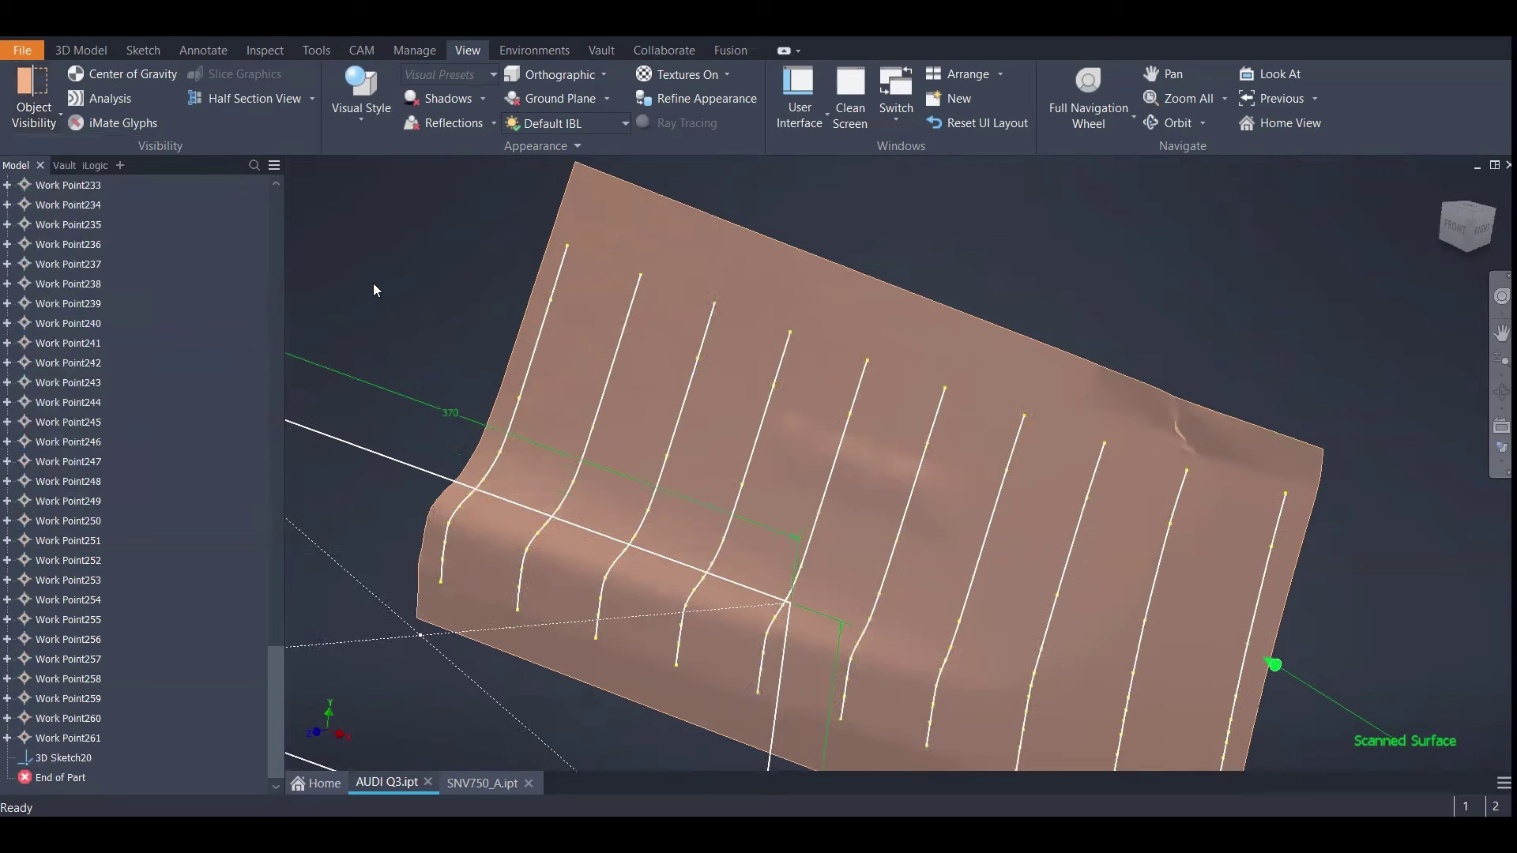
Hide all 2D sketches in the part and check the column splines against the scanned surface
middle_click_drag(528, 278, 364, 277, "shift")
left_click(33, 99)
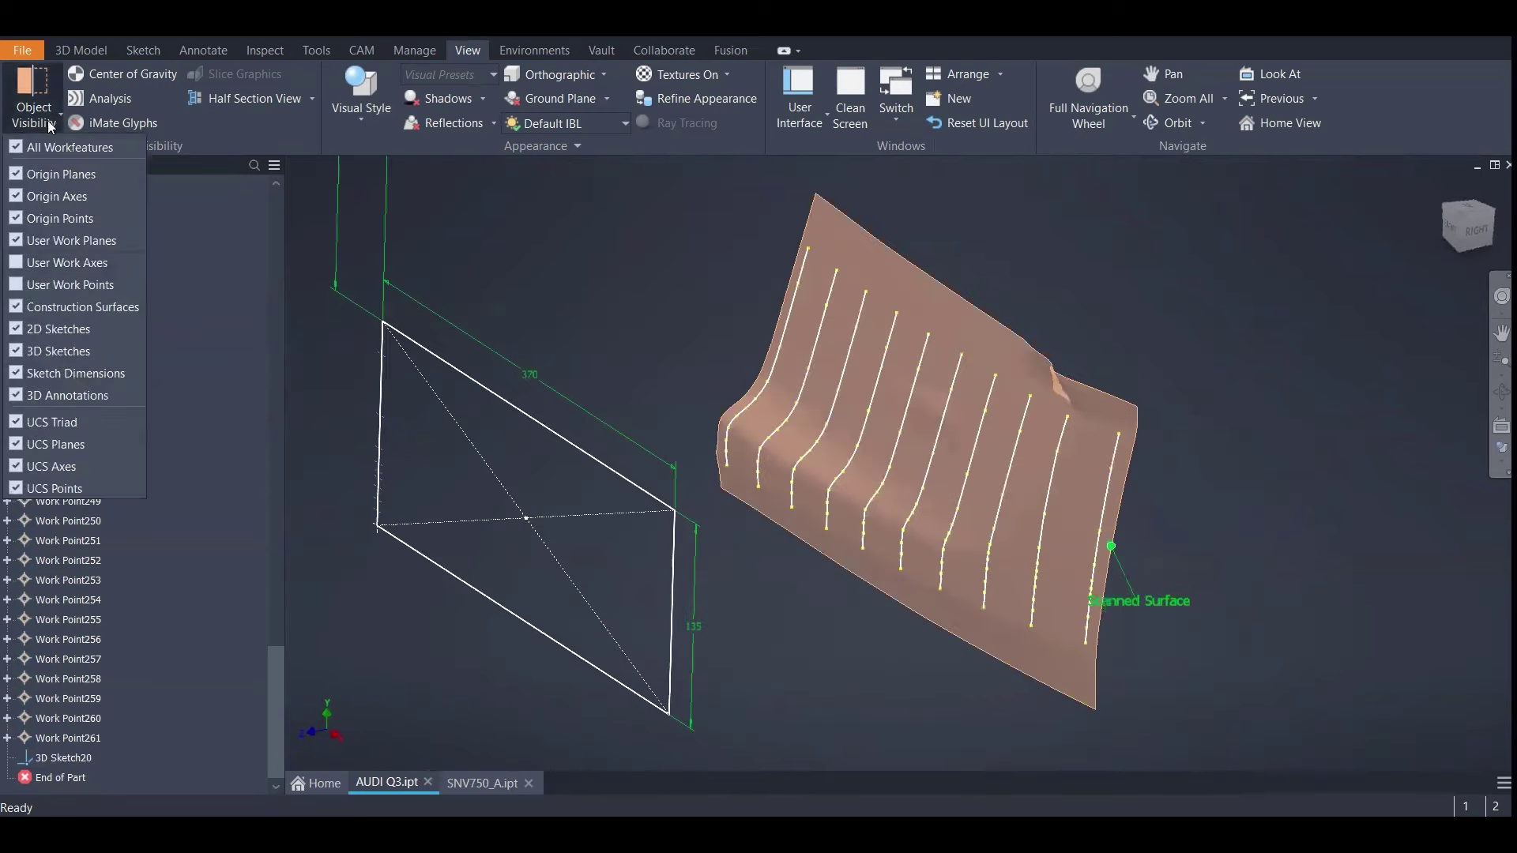
left_click(18, 329)
mouse_move(557, 325)
middle_mouse_down("shift")
mouse_move(514, 310)
mouse_move(452, 334)
mouse_move(506, 299)
mouse_move(965, 381)
mouse_move(1167, 327)
mouse_move(806, 361)
mouse_move(459, 344)
mouse_move(409, 318)
mouse_move(203, 541)
mouse_move(501, 413)
mouse_move(619, 305)
middle_mouse_up("shift")
middle_click_drag(888, 403, 585, 348, "shift")
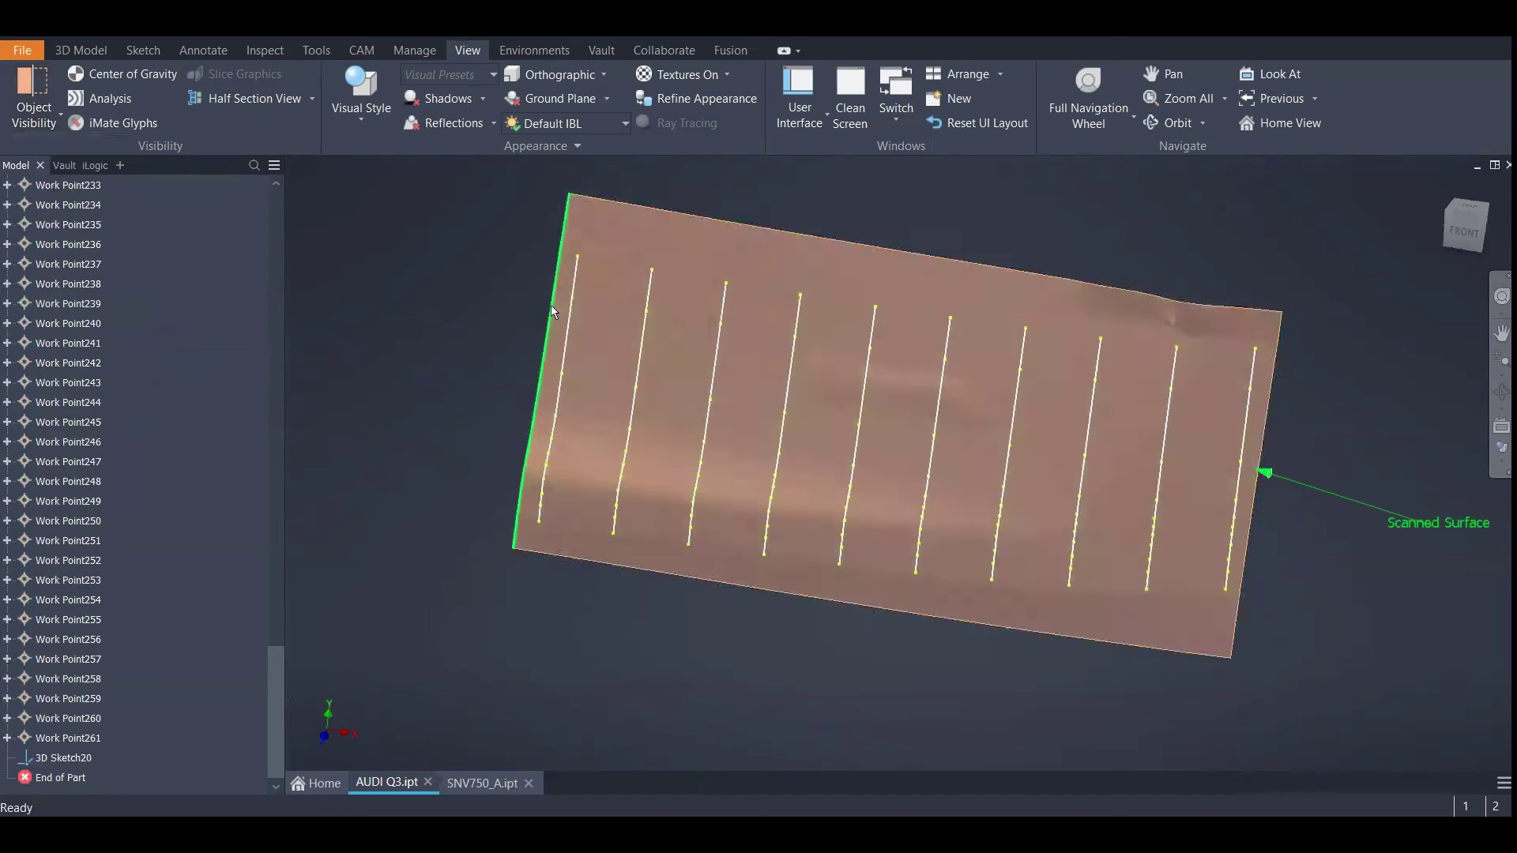
middle_click_drag(636, 349, 406, 366, "shift")
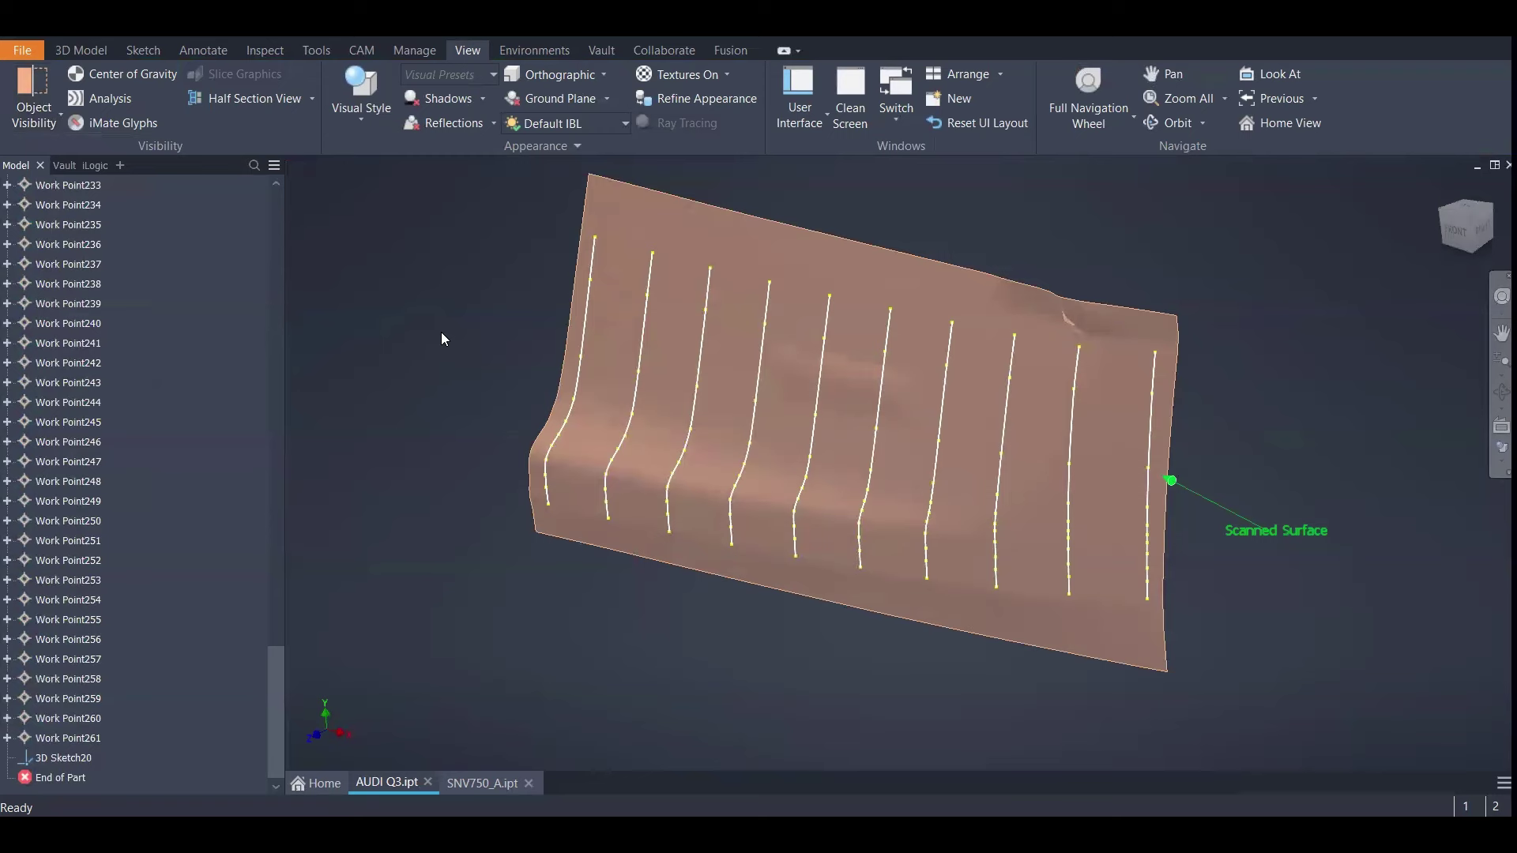
Start a Loft with Surface as its output and activate the selection of its sections
left_click(82, 50)
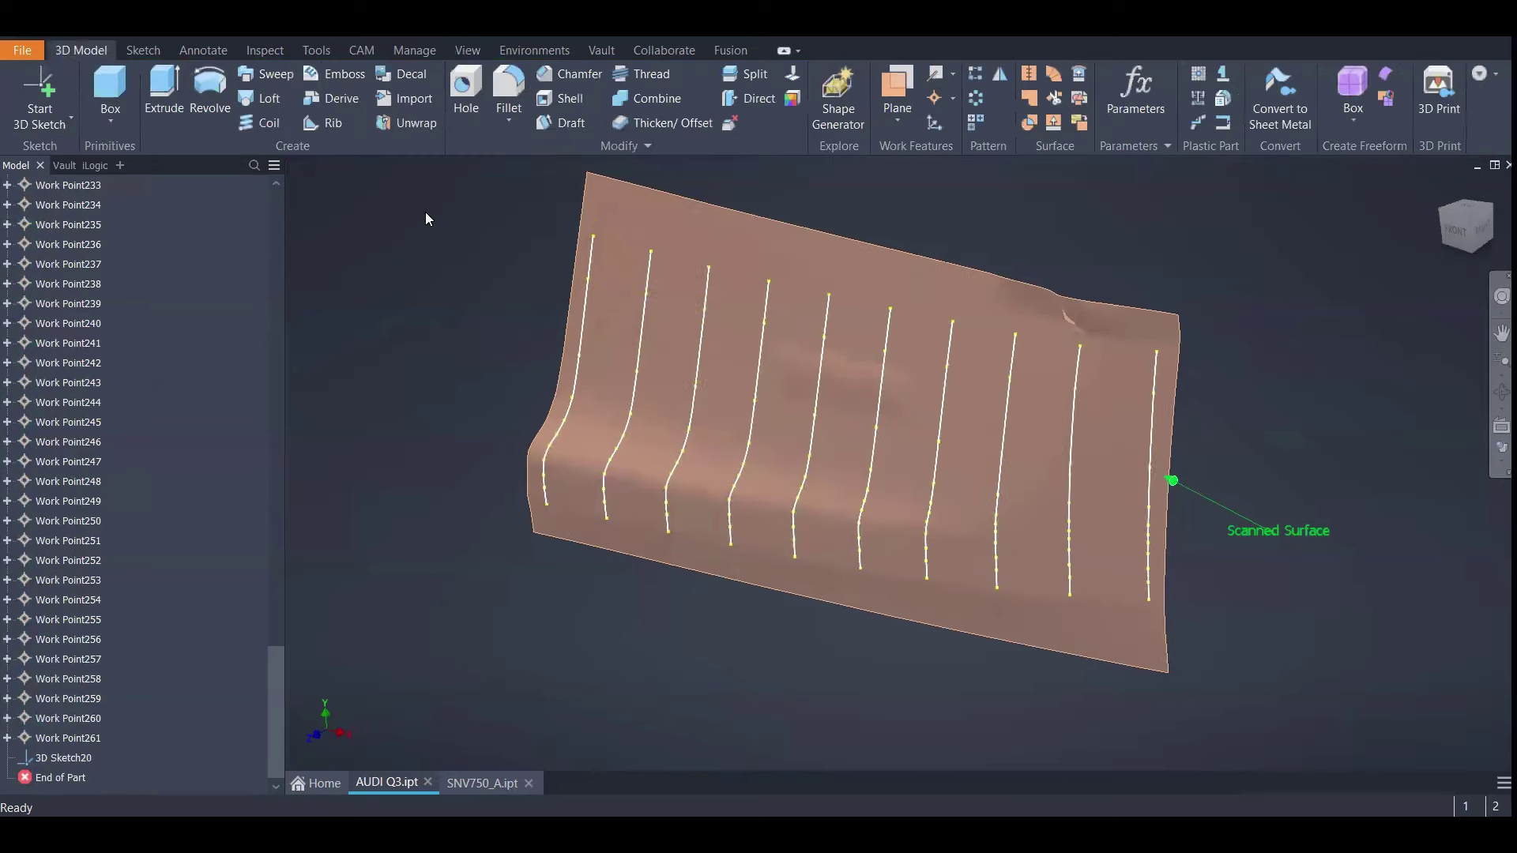
left_click(256, 100)
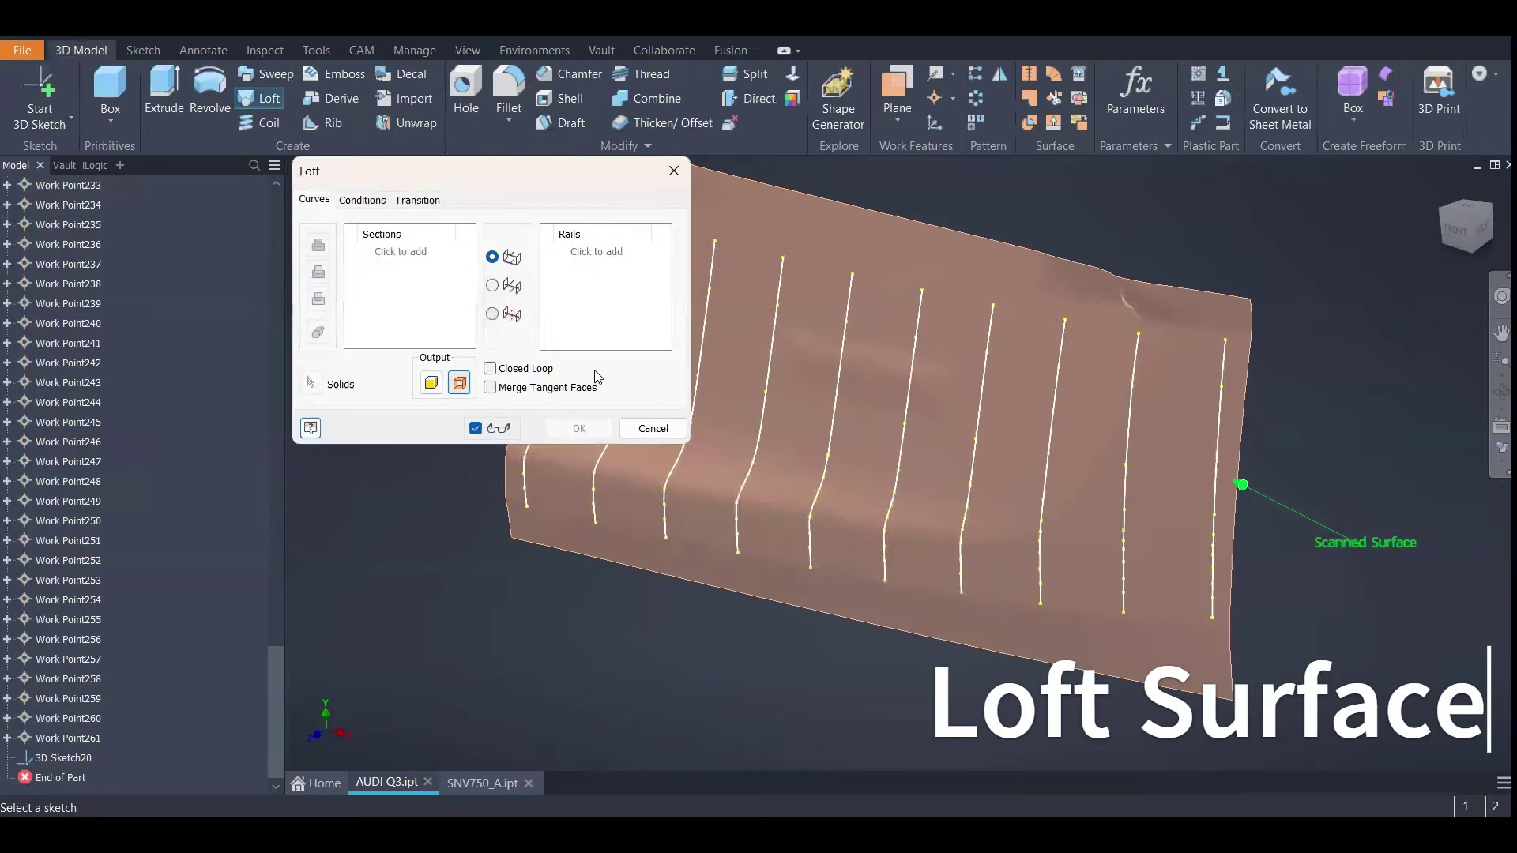
left_click(459, 384)
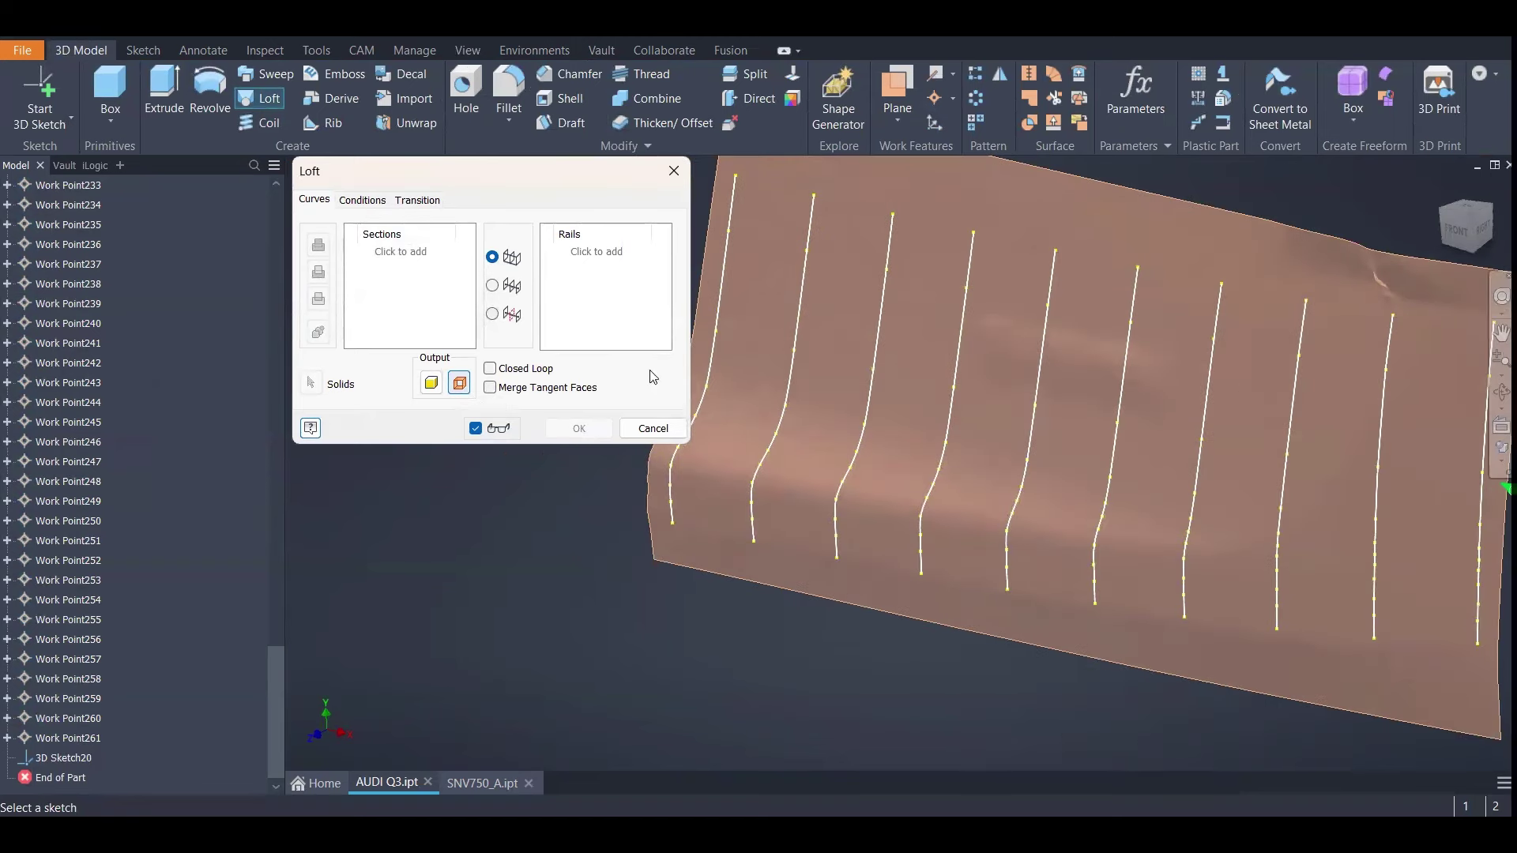
scroll(903, 360, "up", 1)
scroll(773, 350, "down", 2)
middle_click_drag(771, 344, 993, 401, "shift")
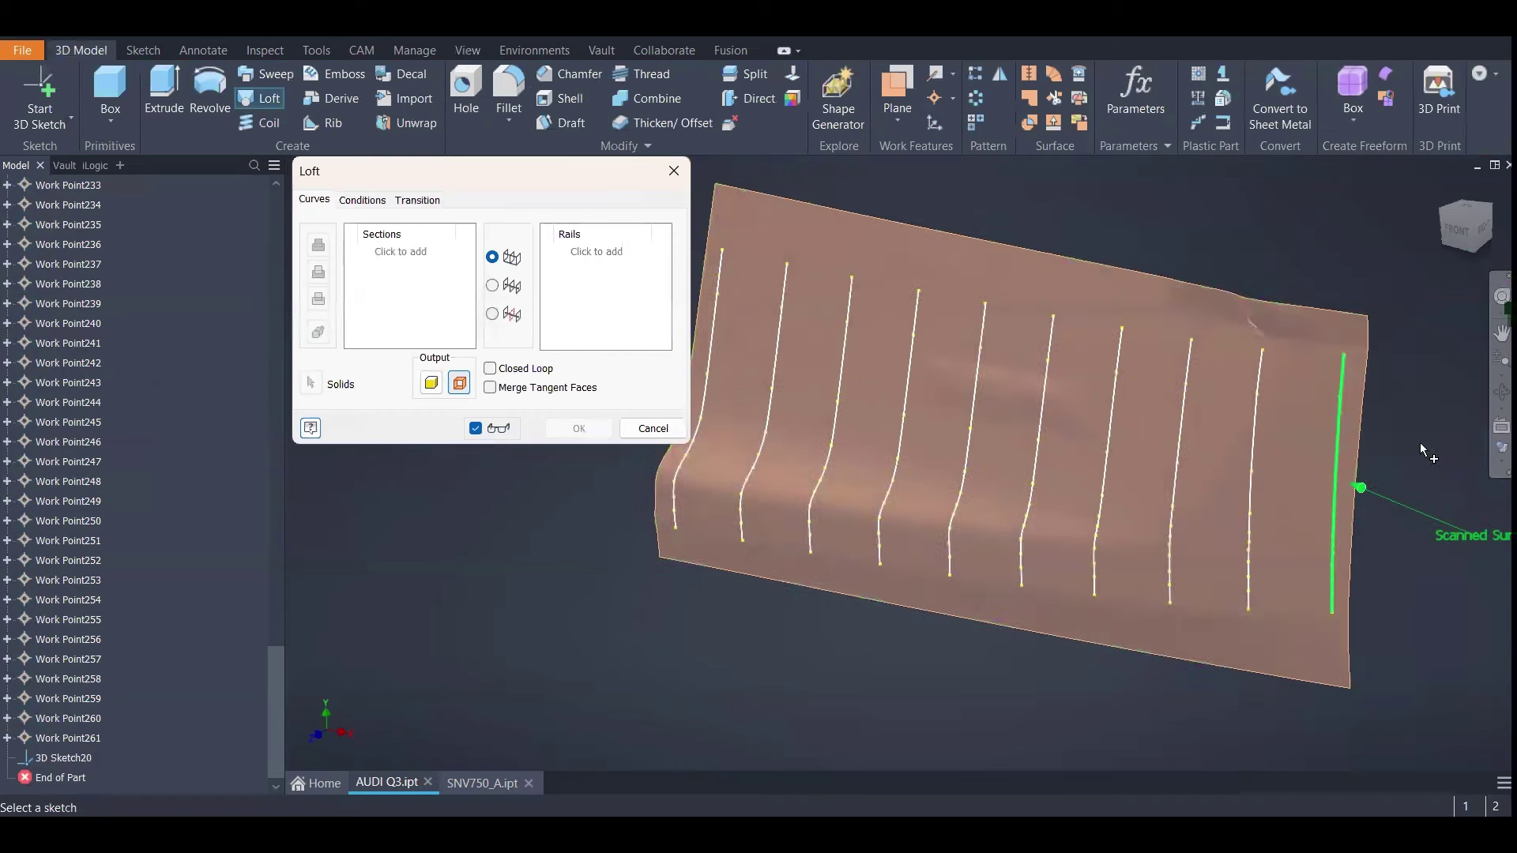
left_click(459, 384)
left_click(431, 384)
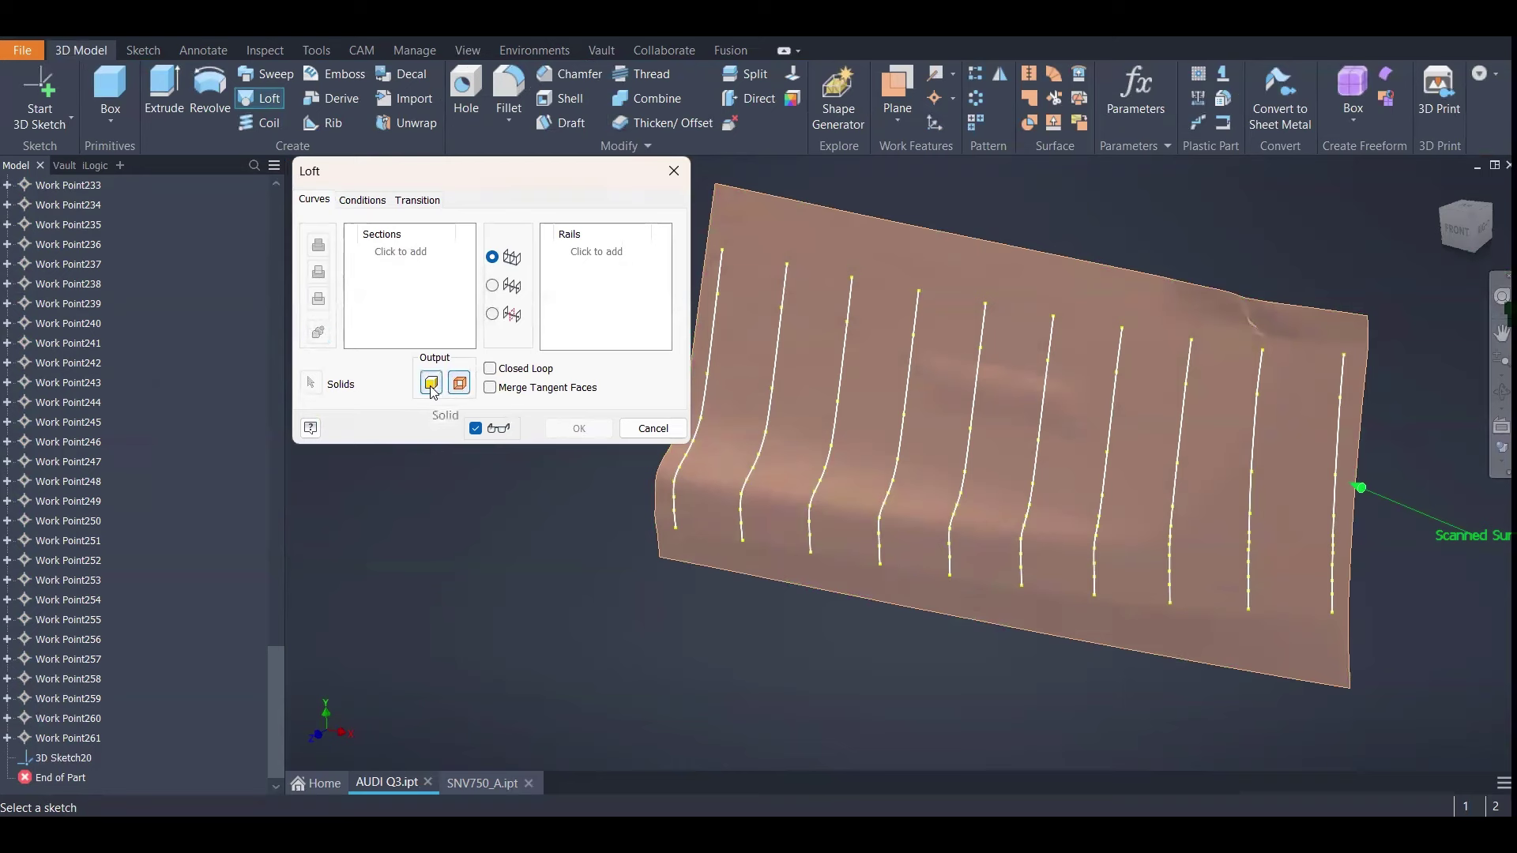
left_click(460, 384)
left_click(400, 252)
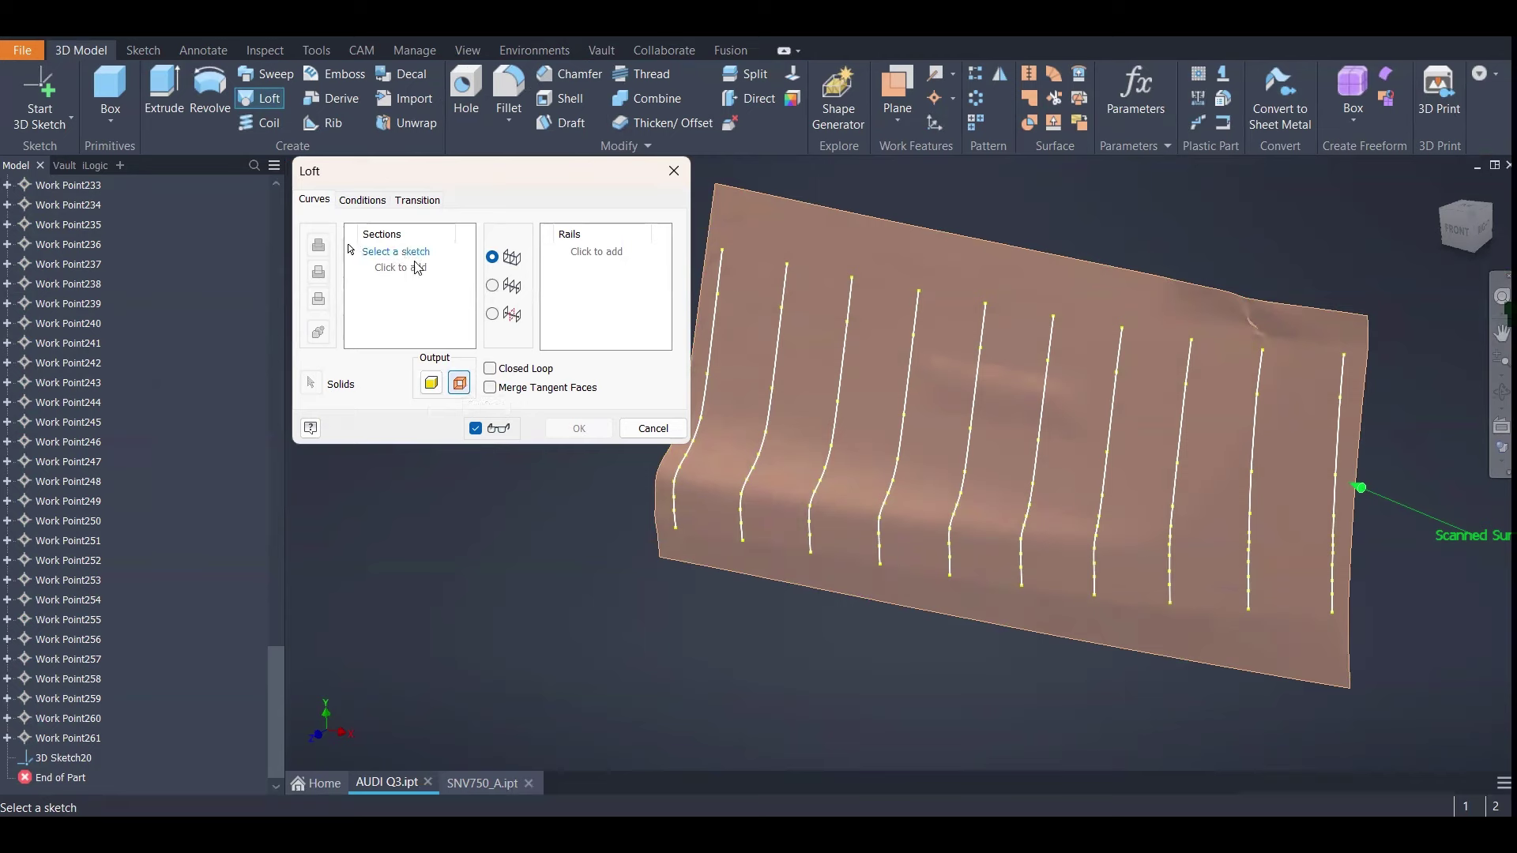
Add all ten column splines as loft sections, in order from one end of the scanned surface to the other
left_click(719, 312)
left_click(784, 325)
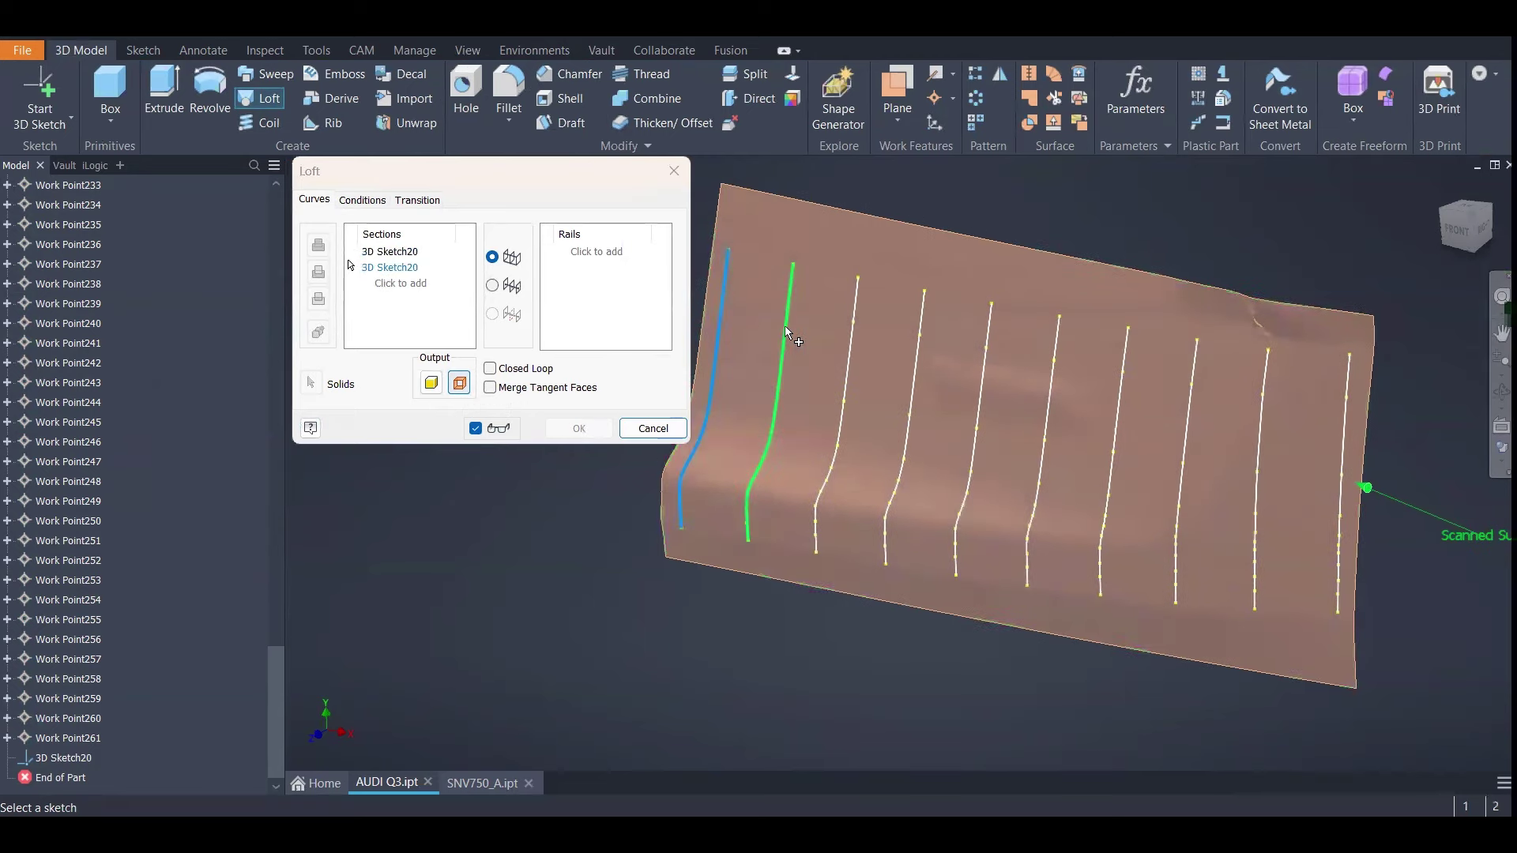
left_click(855, 340)
left_click(916, 362)
left_click(994, 367)
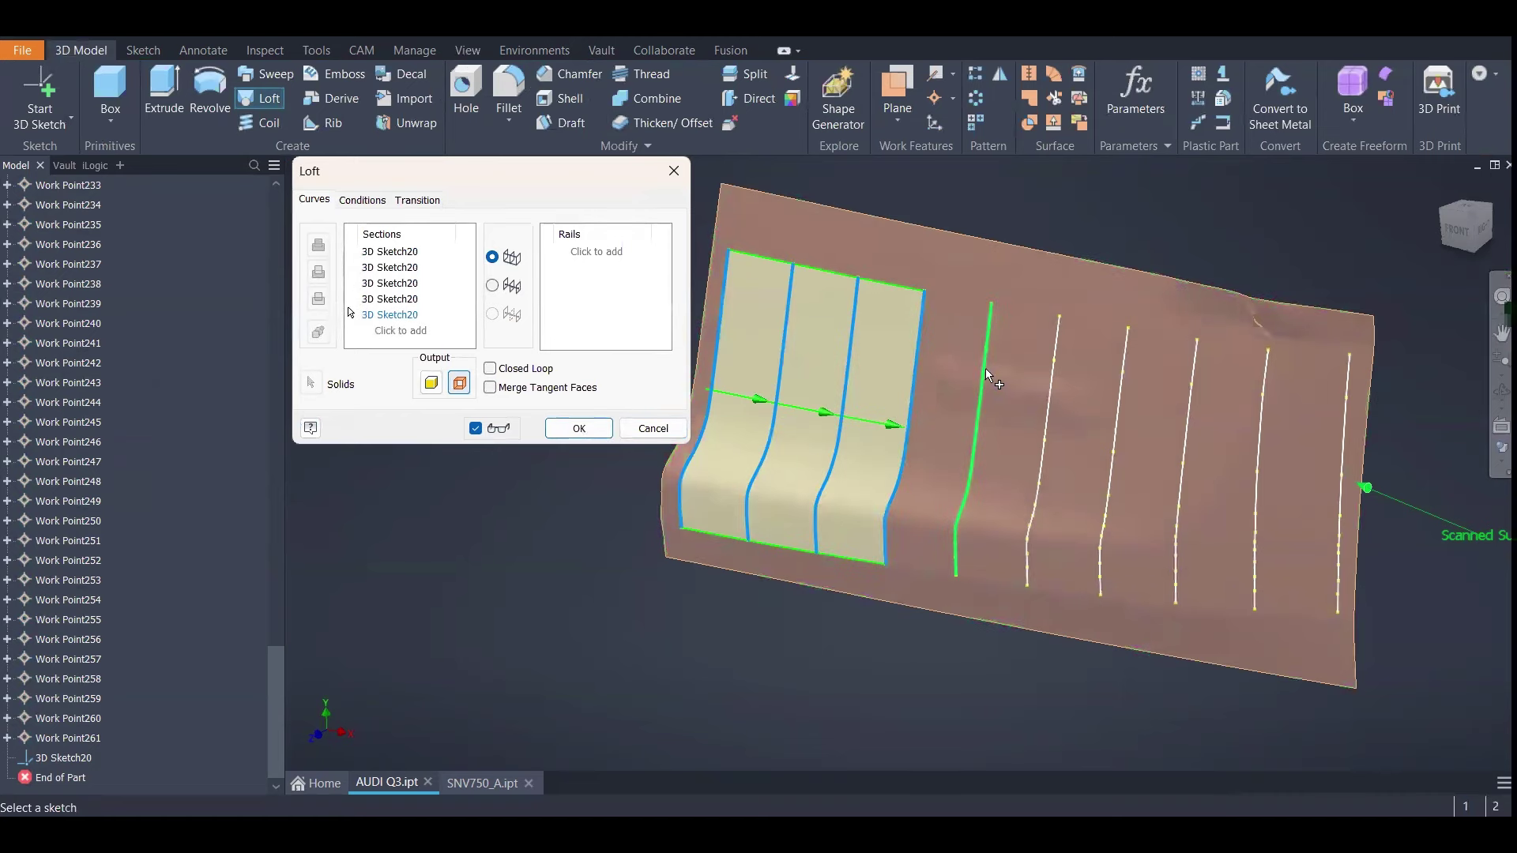
left_click(1045, 381)
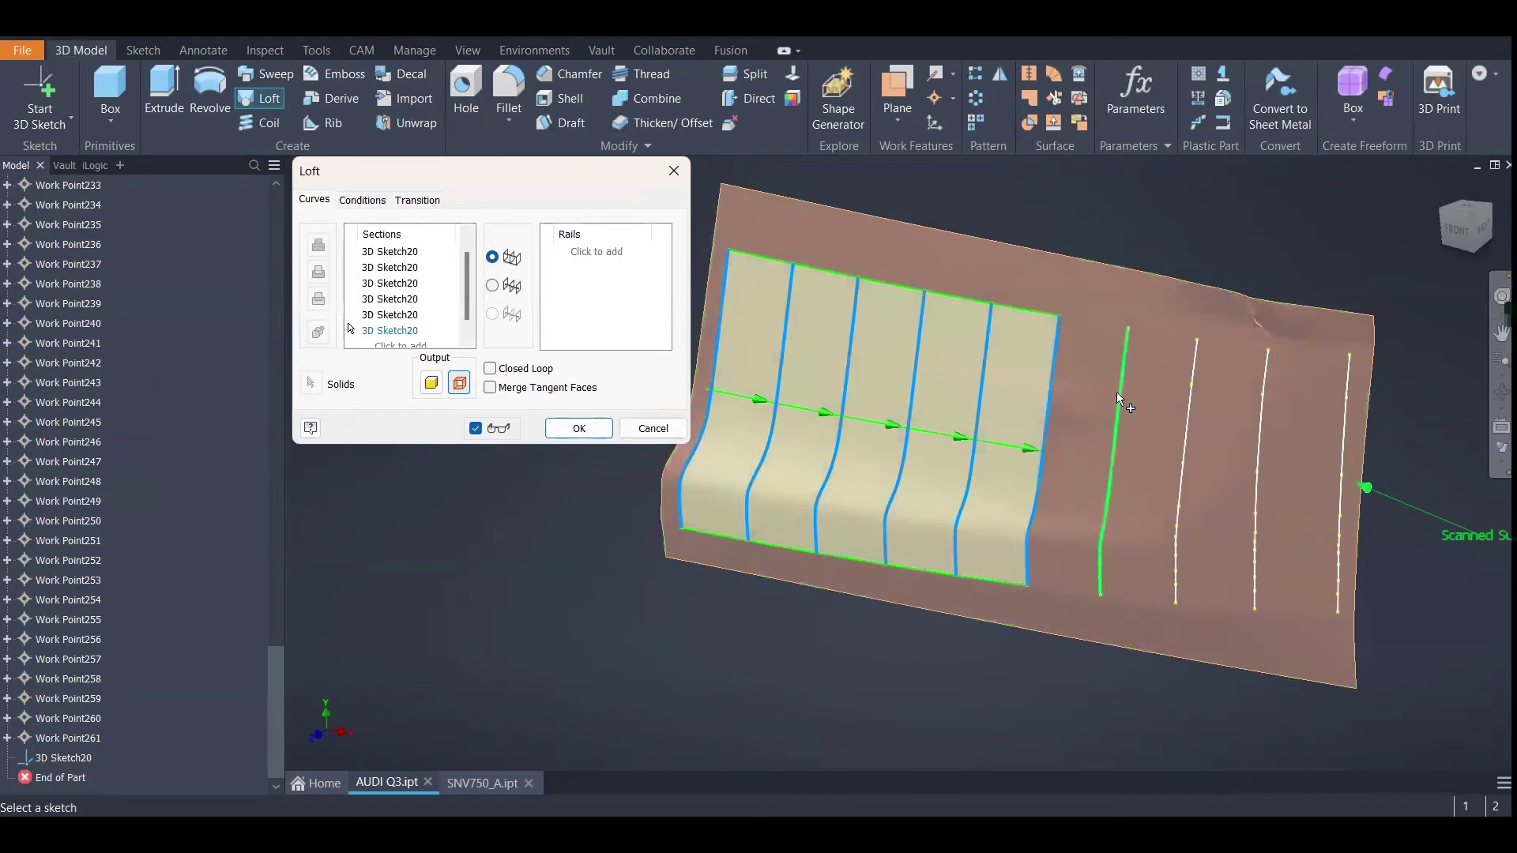
left_click(1118, 396)
left_click(1193, 409)
left_click(1262, 417)
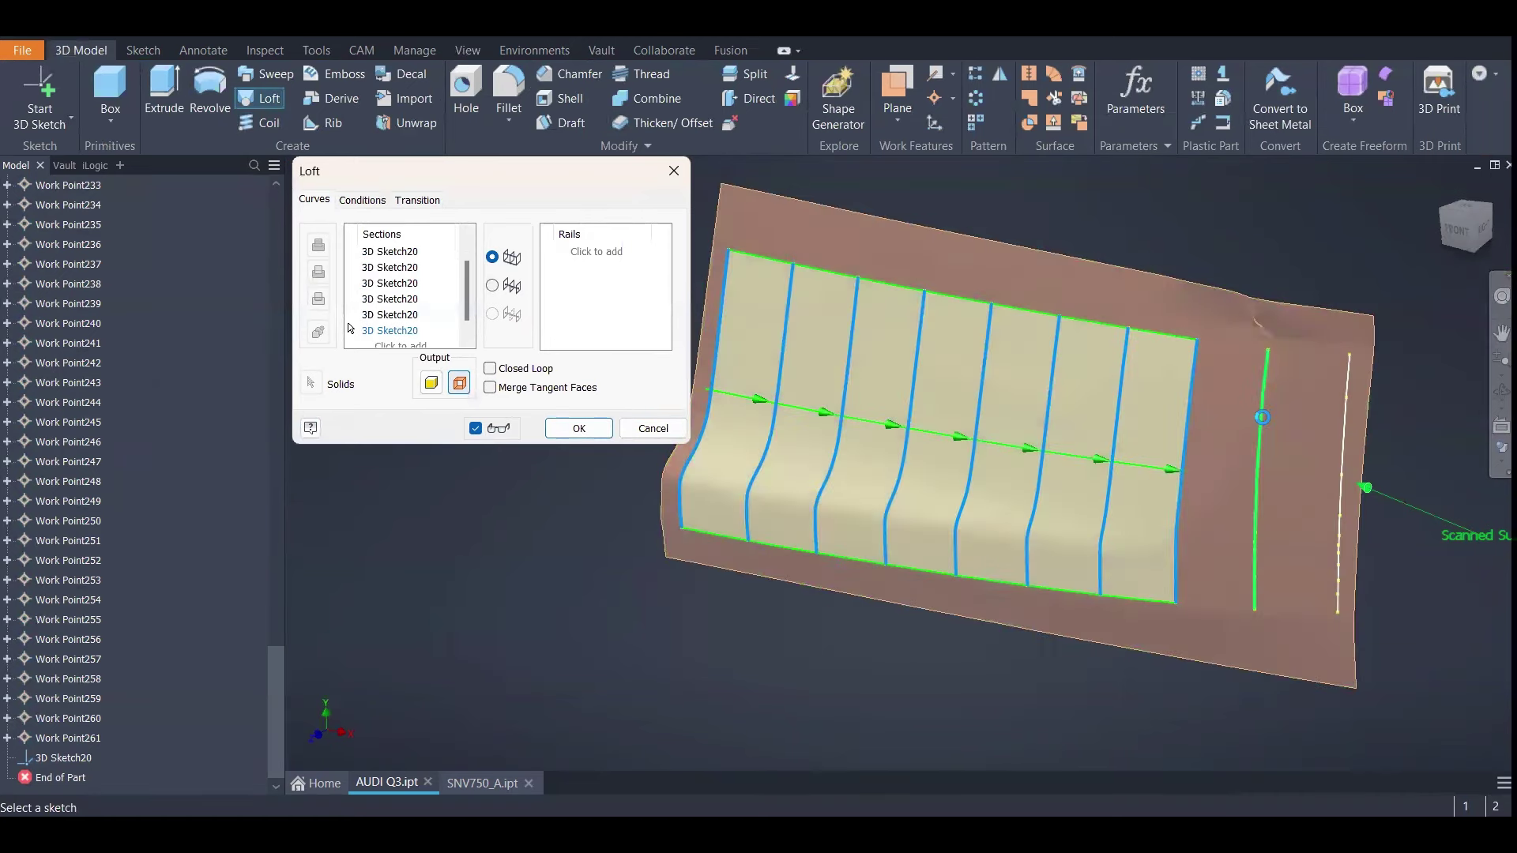
left_click(1344, 432)
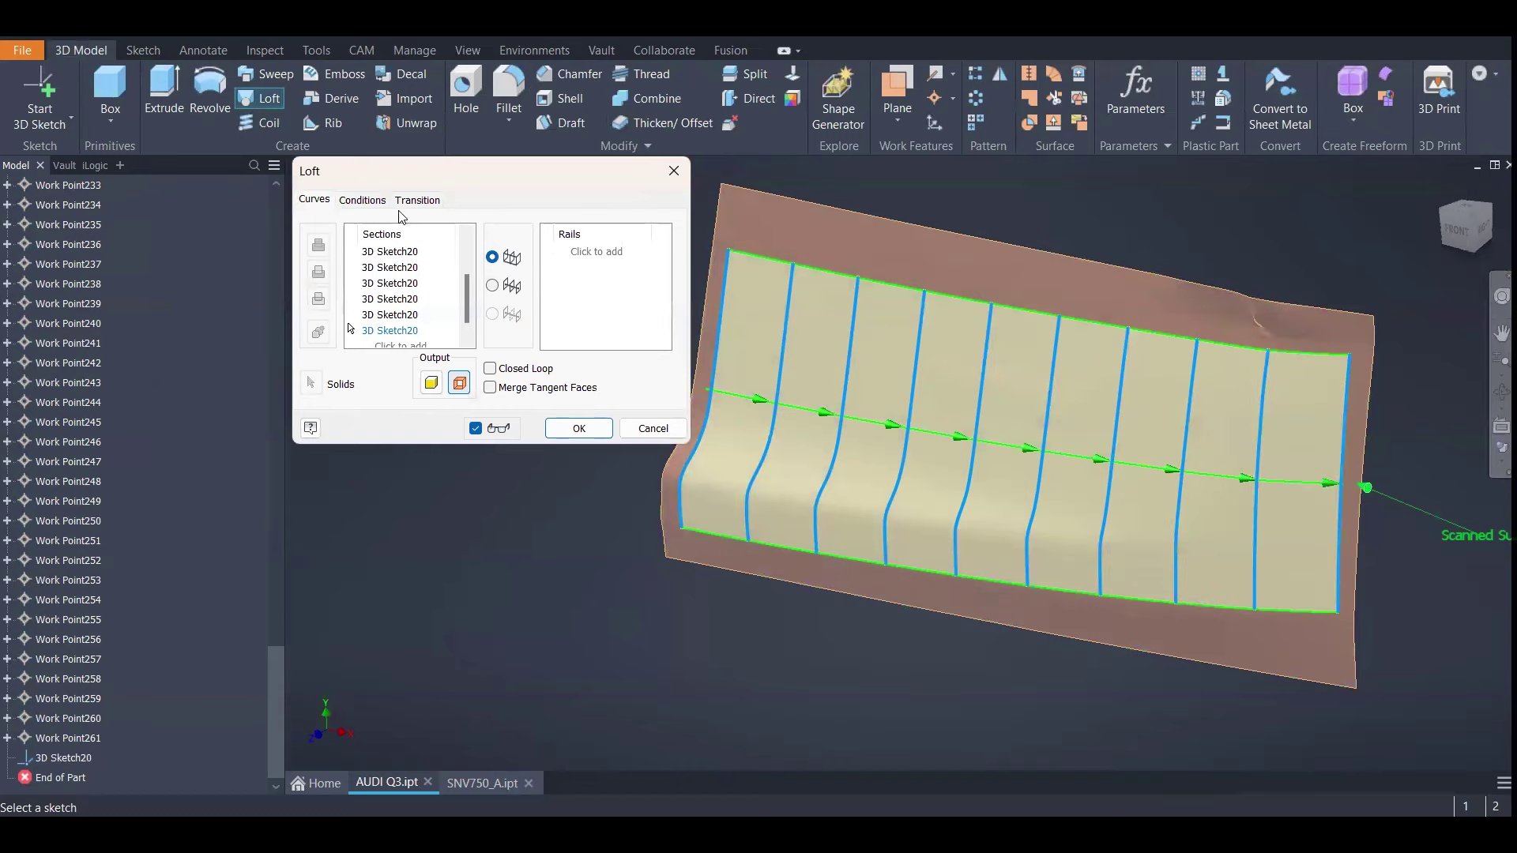
Choose the available boundary condition for the first and last loft sections and create the loft surface
left_click(365, 200)
left_click(431, 249)
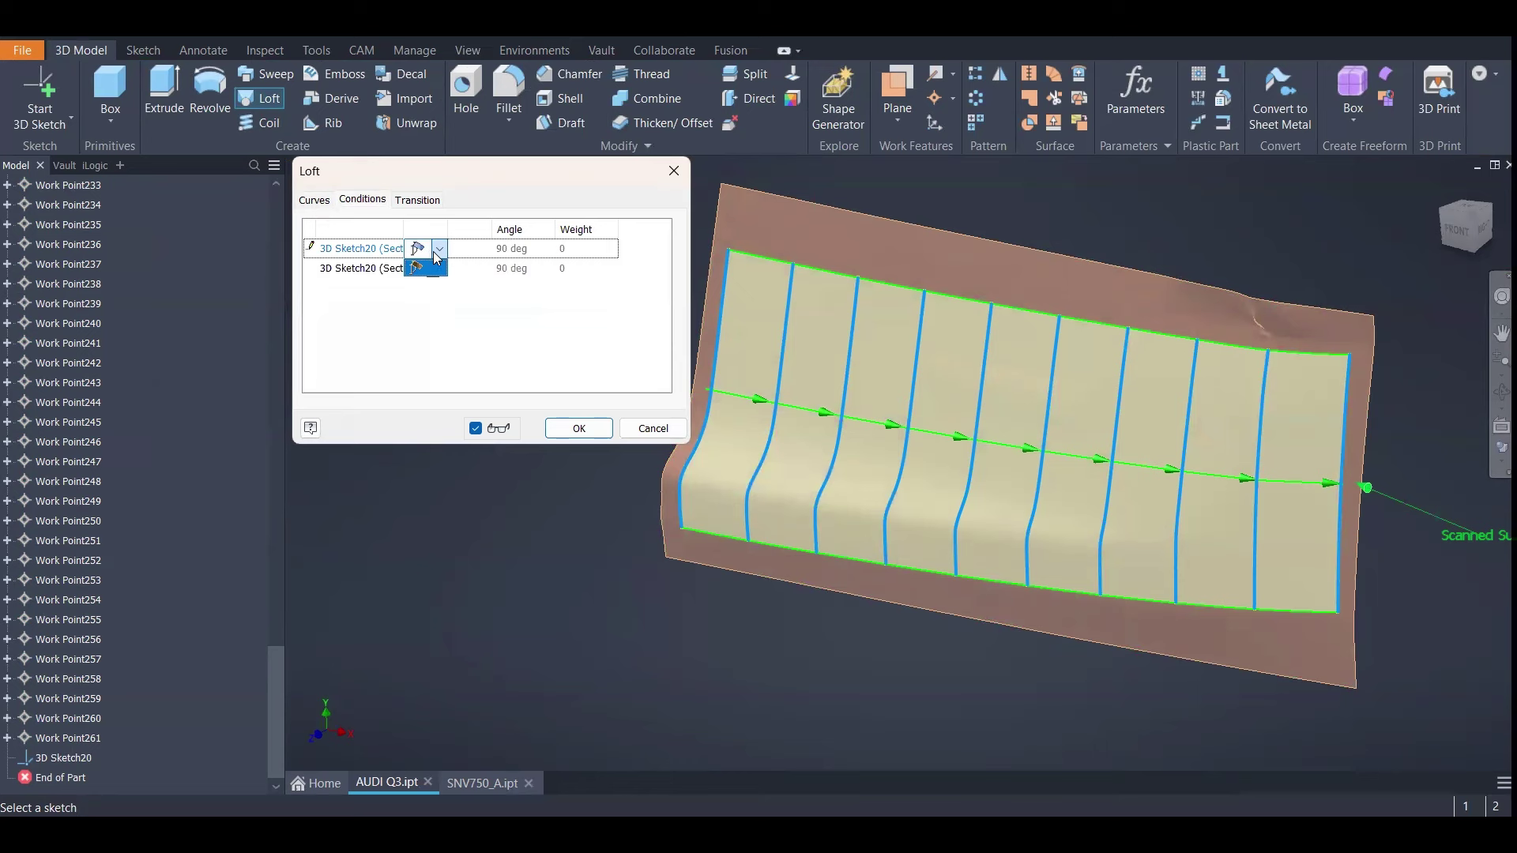
left_click(424, 268)
left_click(424, 269)
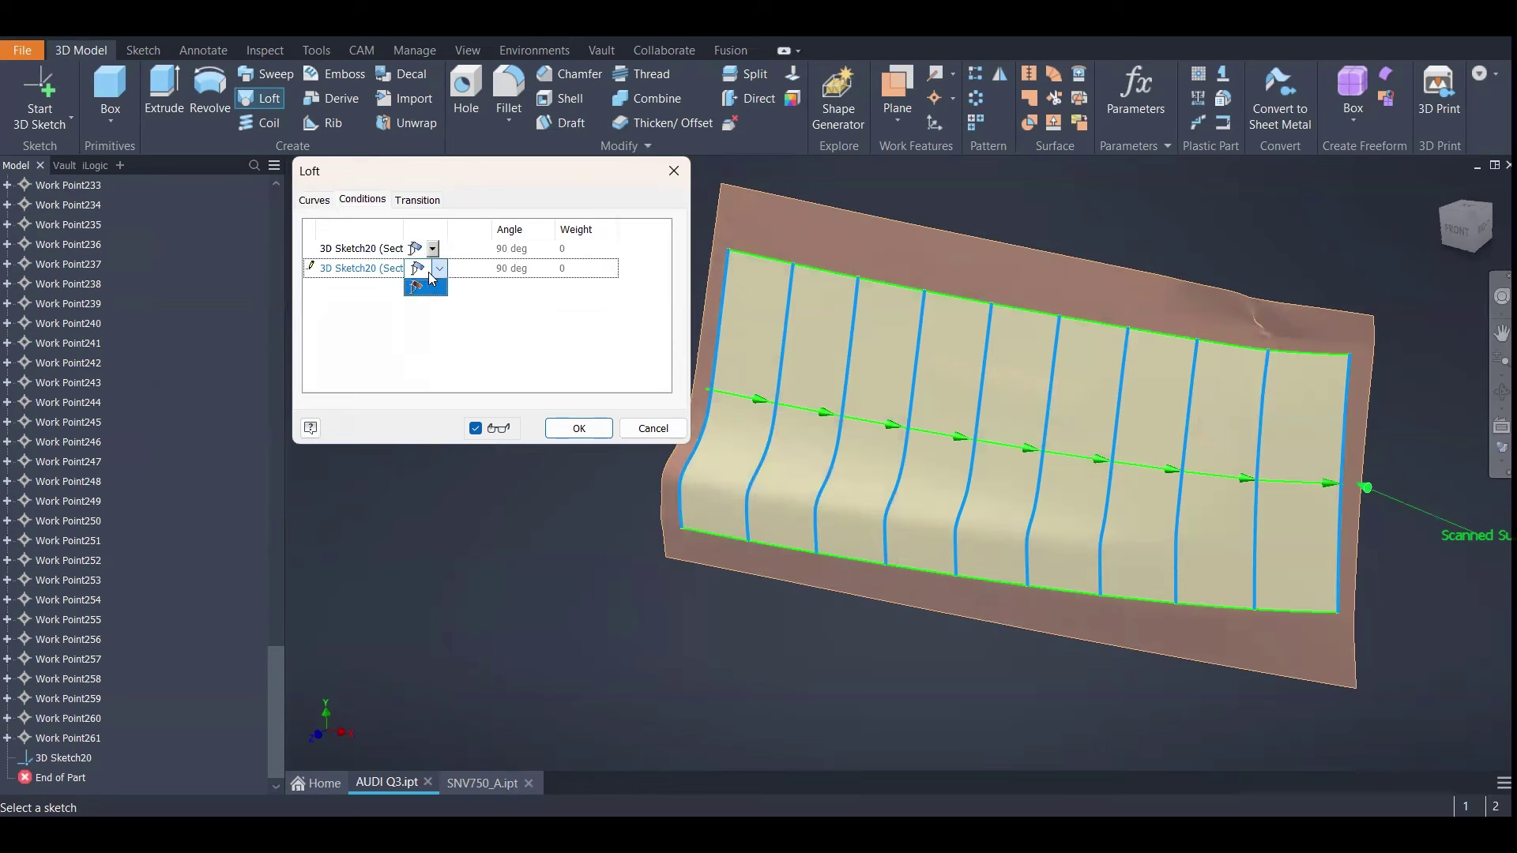
left_click(423, 287)
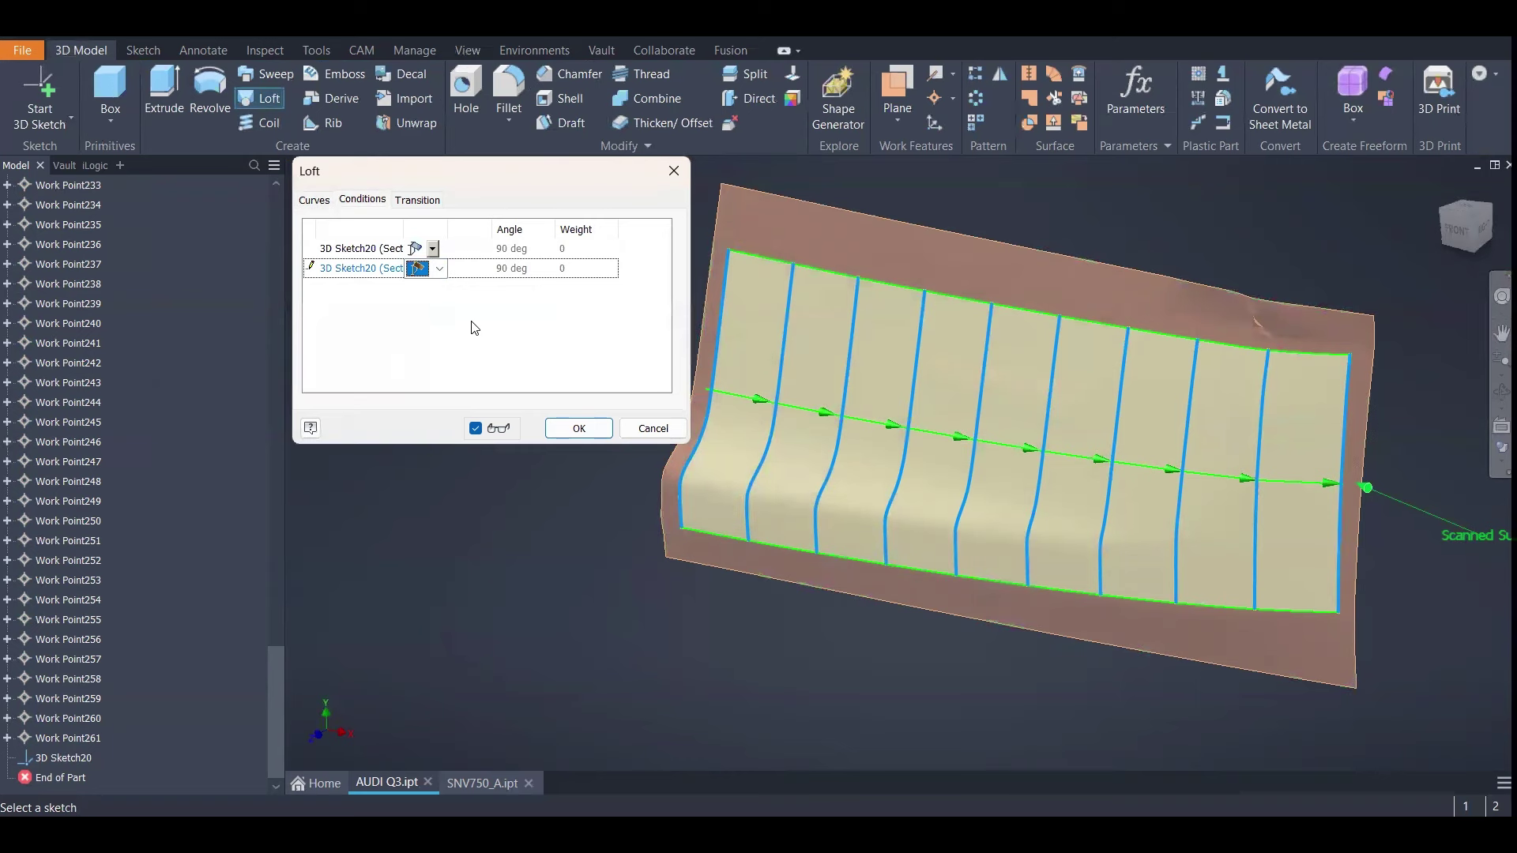
left_click(567, 427)
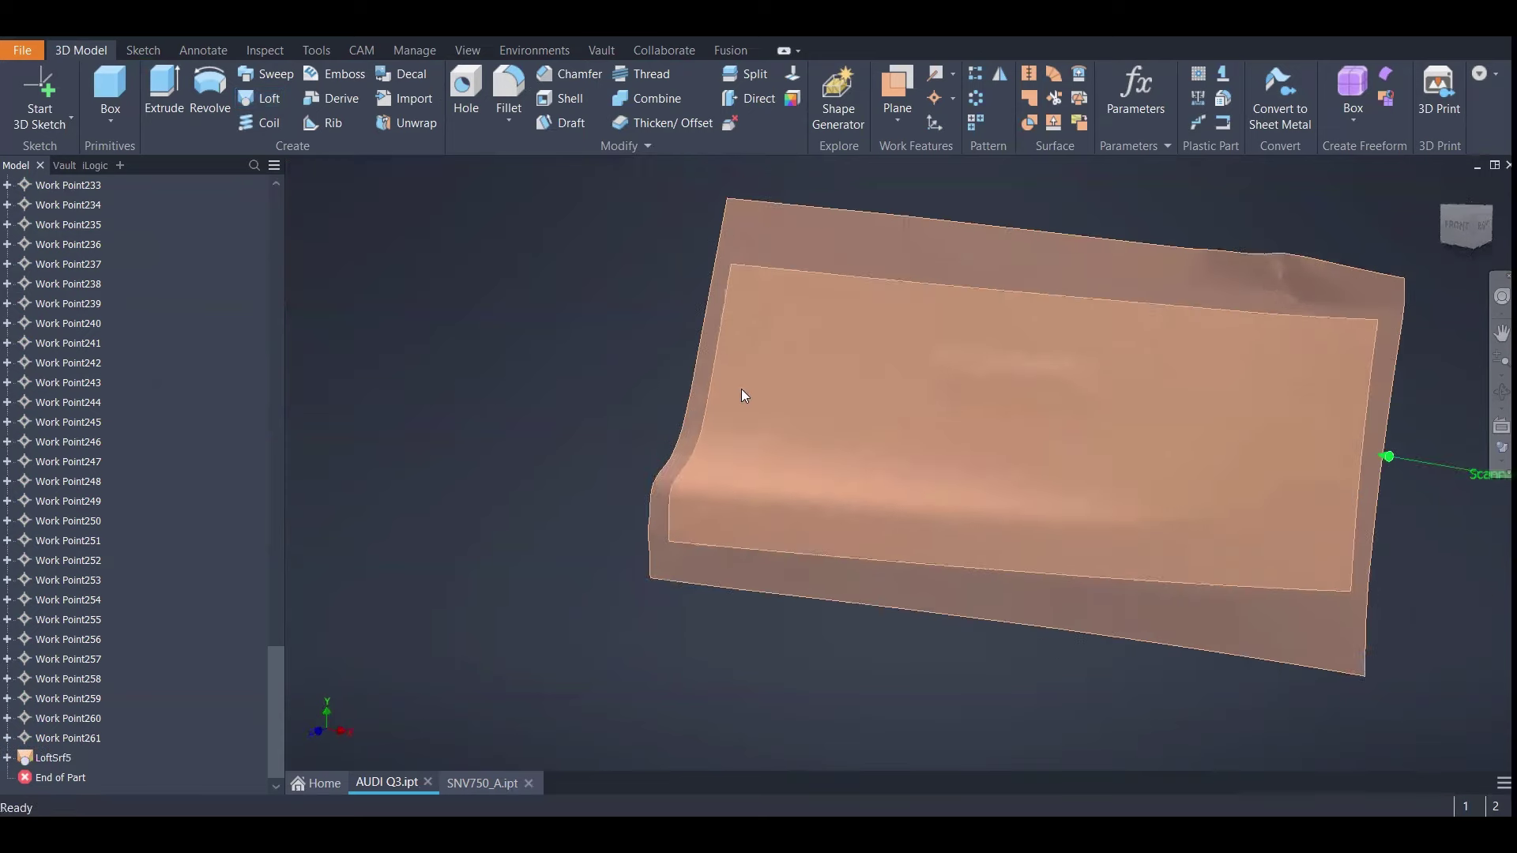
Examine how closely the lofted surface follows the scanned surface, from the front, the side and along its edges
middle_click_drag(1068, 409, 805, 400, "shift")
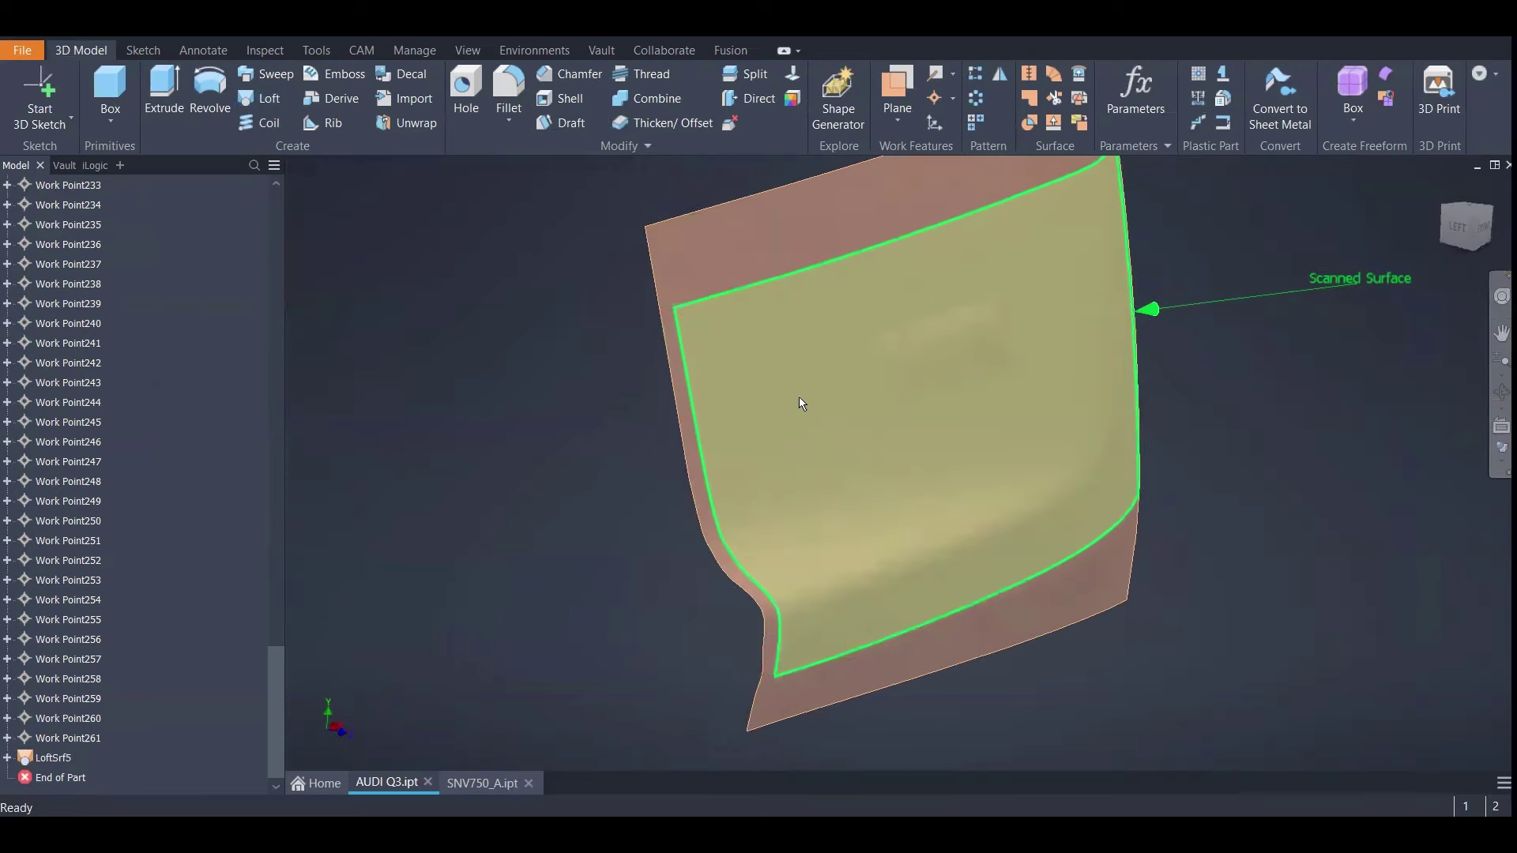
left_click(799, 396)
middle_click_drag(1125, 465, 978, 411, "shift")
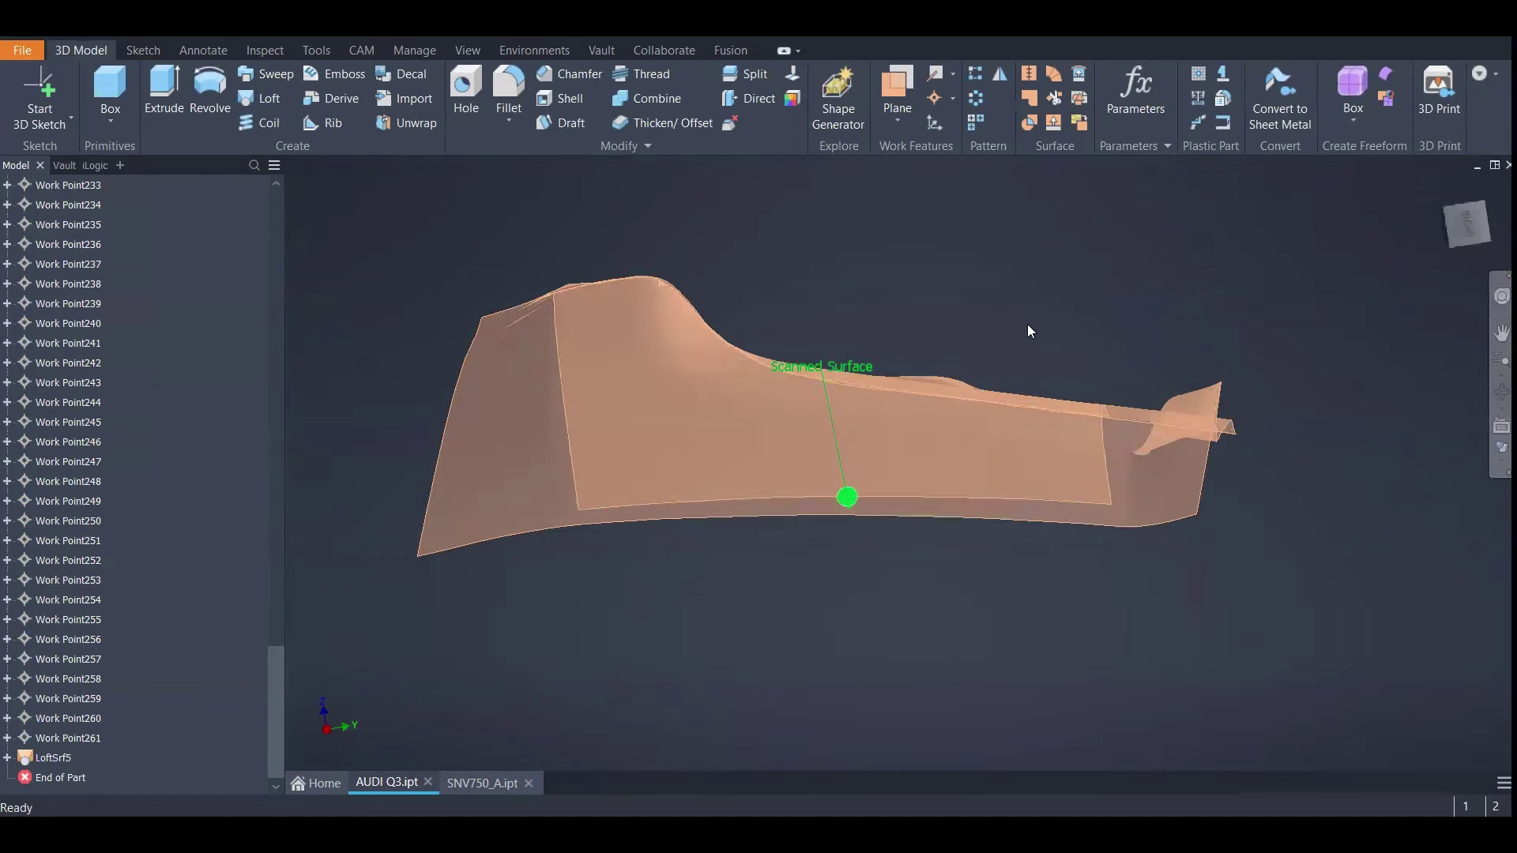
middle_click_drag(833, 343, 898, 344, "shift")
middle_click_drag(937, 399, 872, 374, "shift")
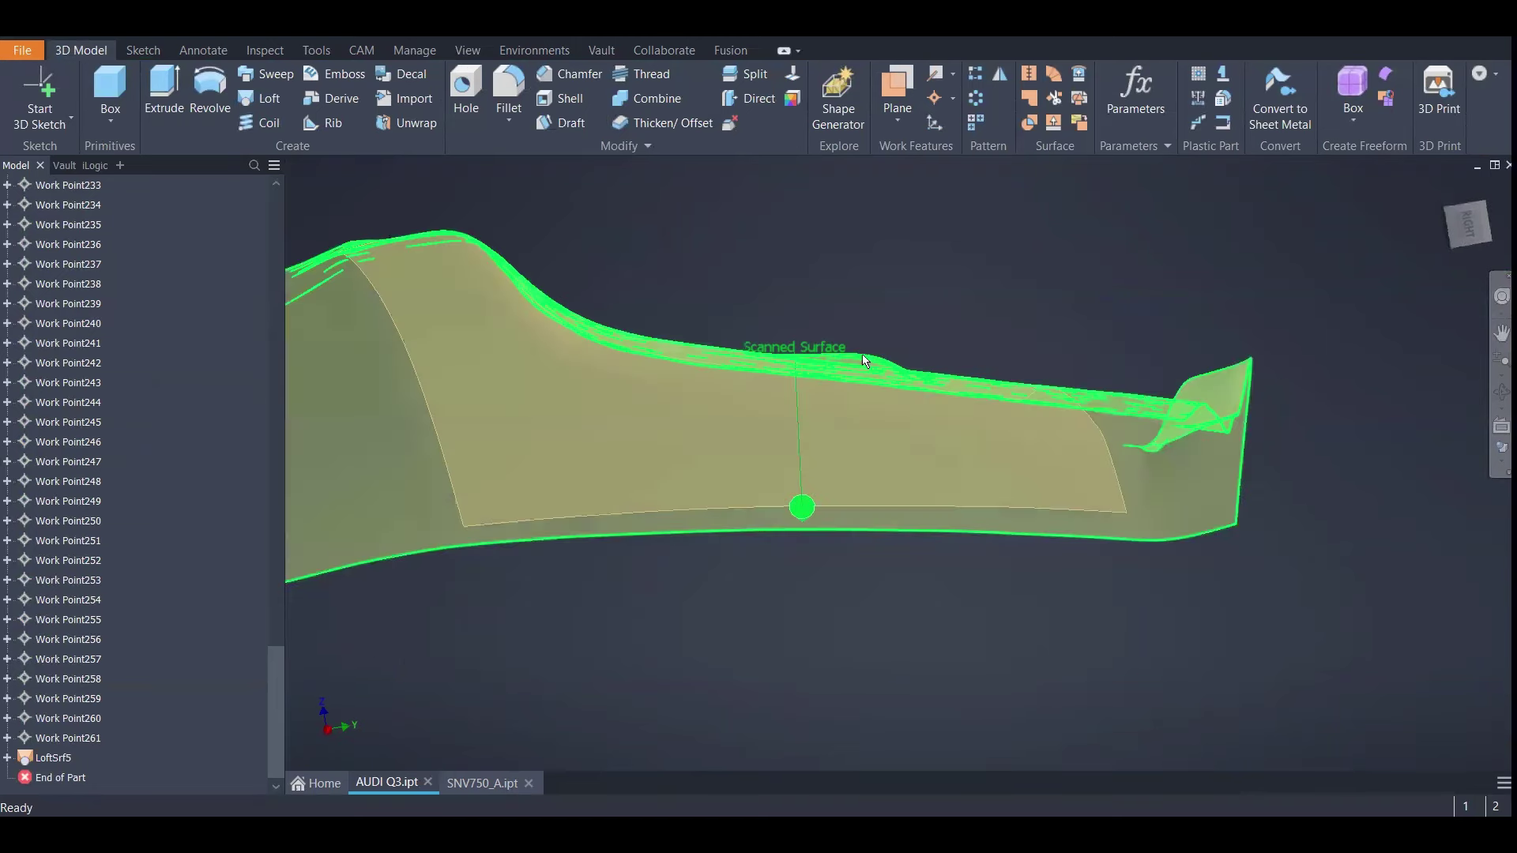
middle_click_drag(924, 277, 1021, 399, "shift")
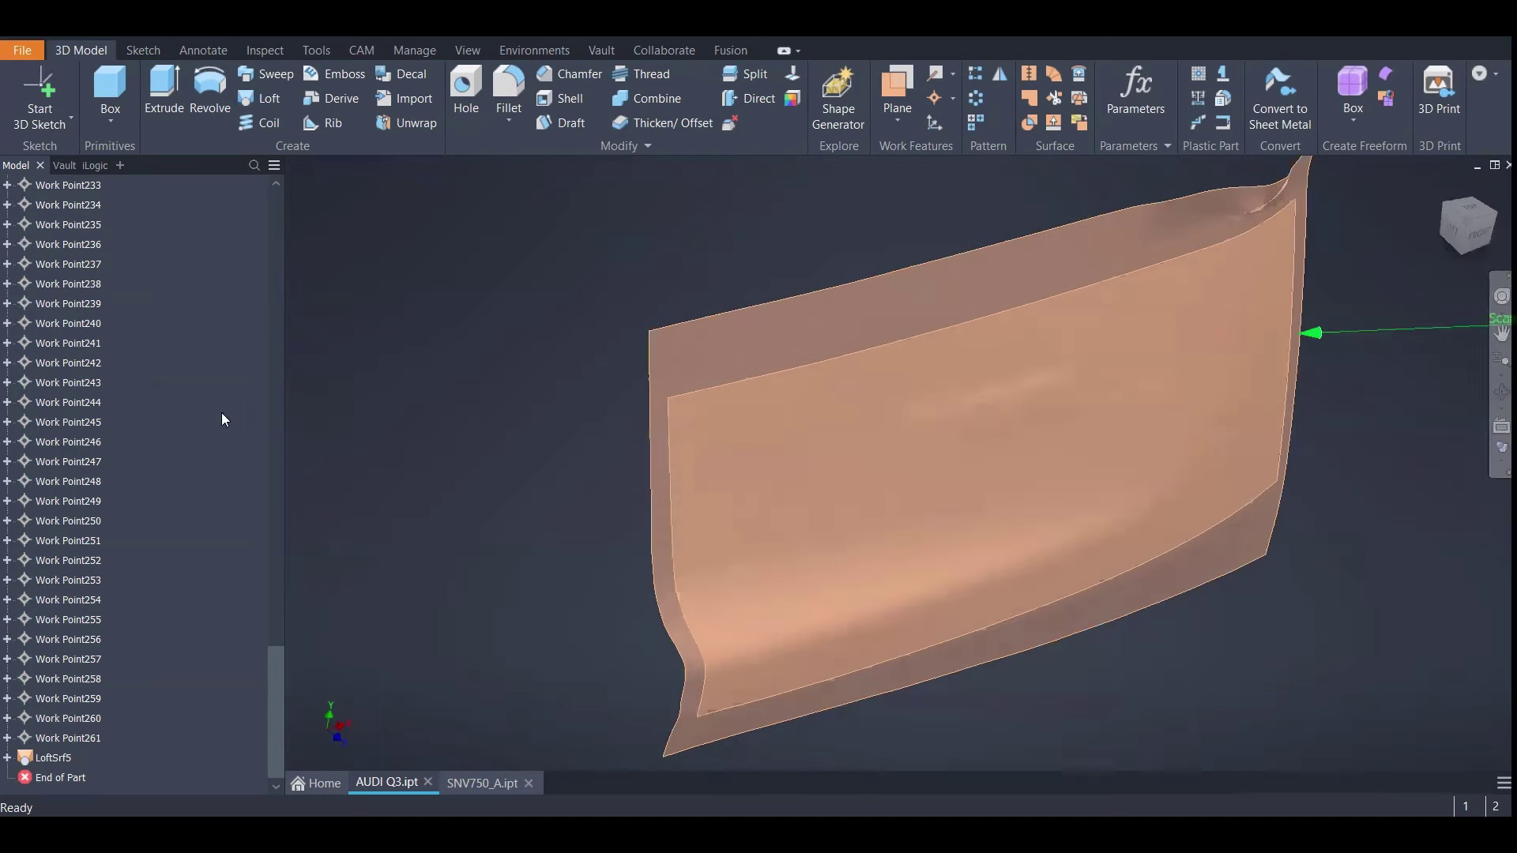
Edit the Zebra2 analysis to evaluate the lofted surface's quilt
left_click_drag(276, 735, 237, 318)
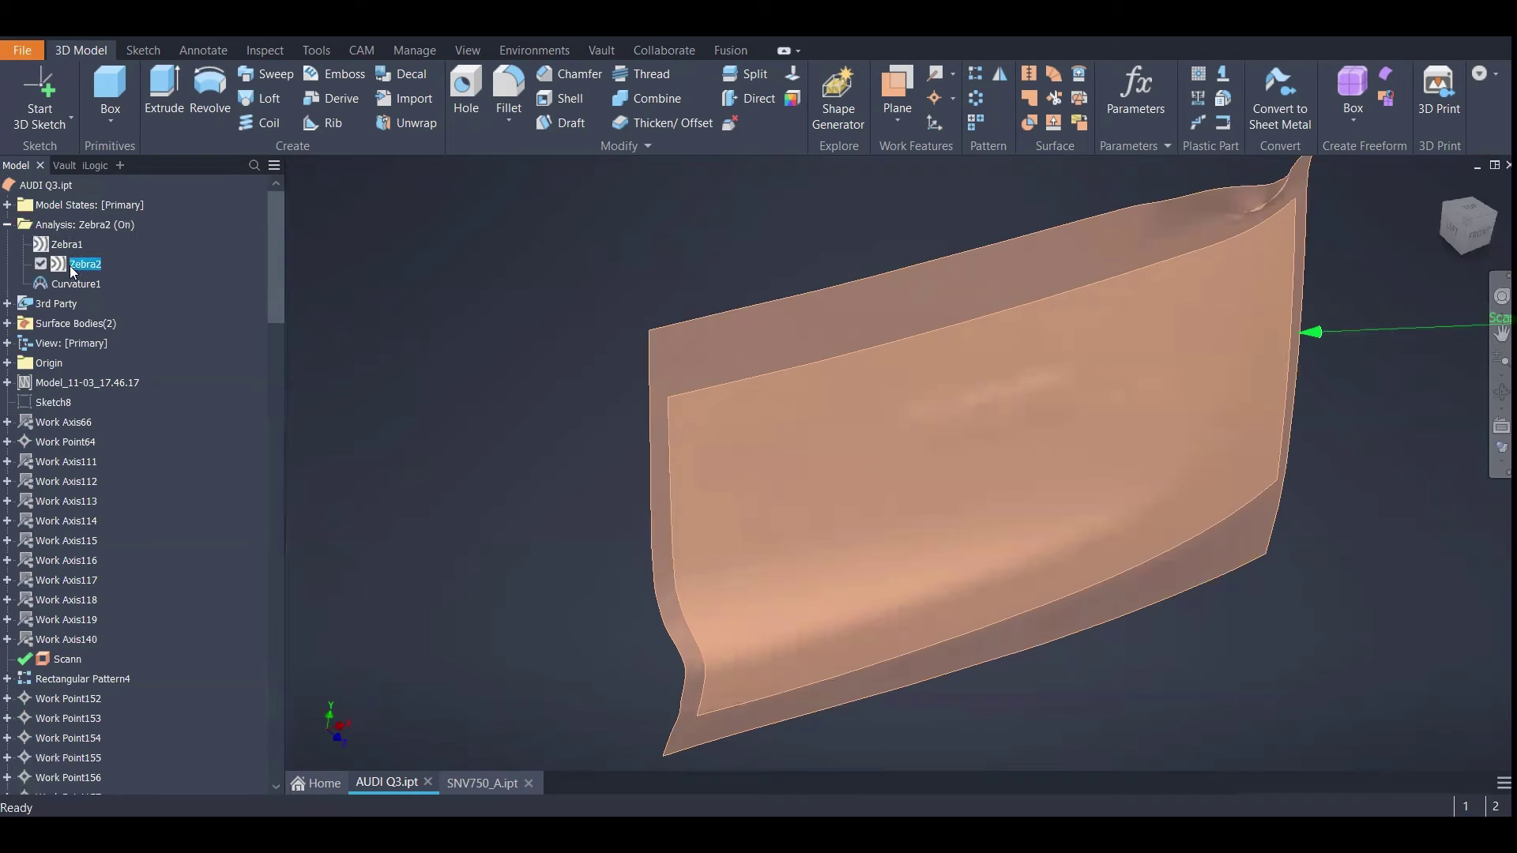
left_click(490, 323)
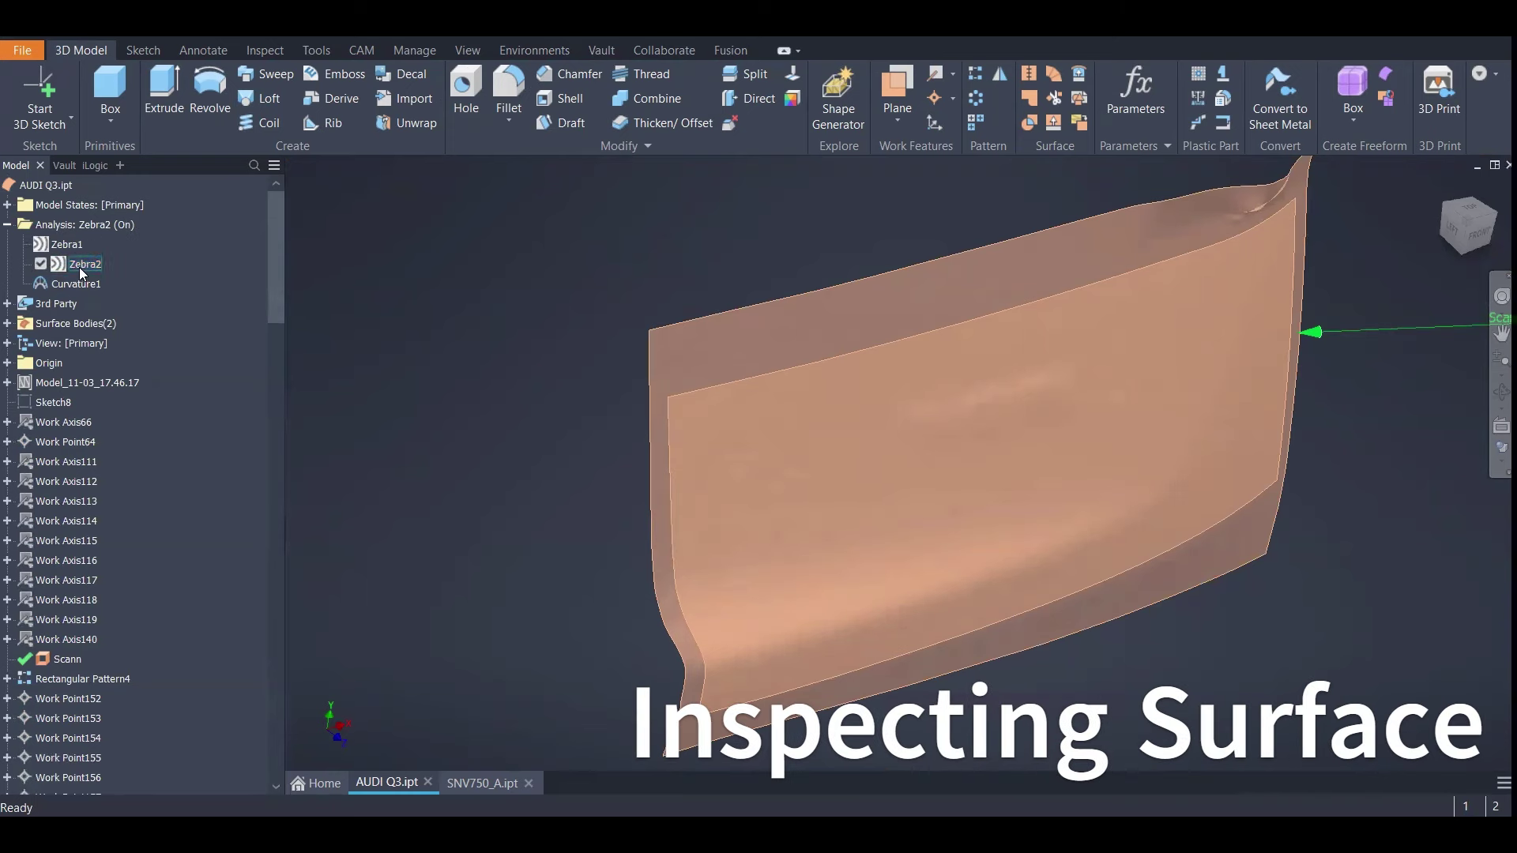
right_click(74, 229)
left_click(105, 260)
right_click(79, 225)
left_click(112, 255)
right_click(75, 263)
left_click(111, 340)
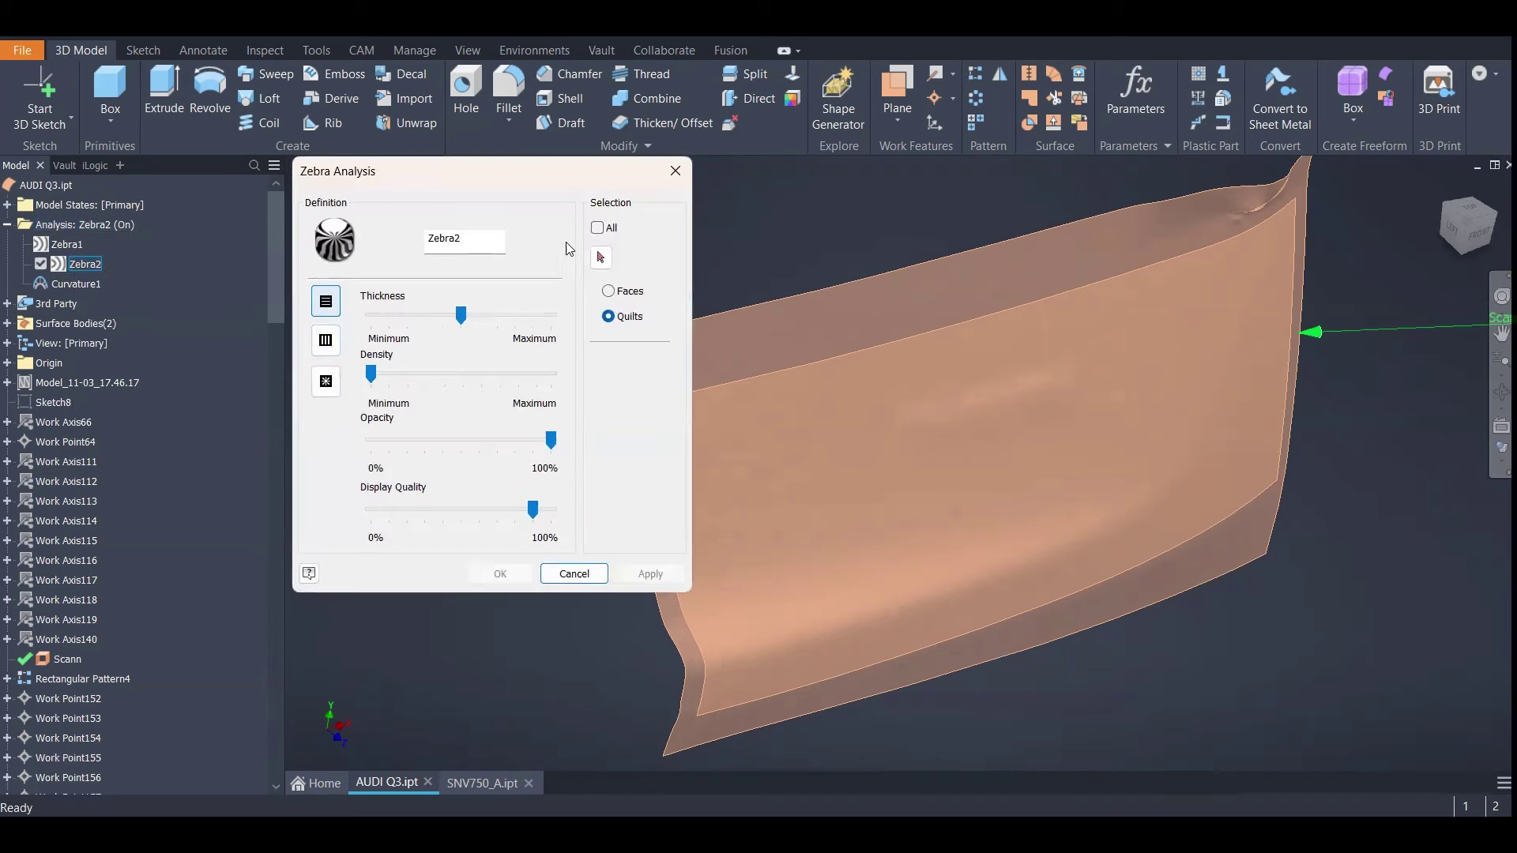
left_click(600, 257)
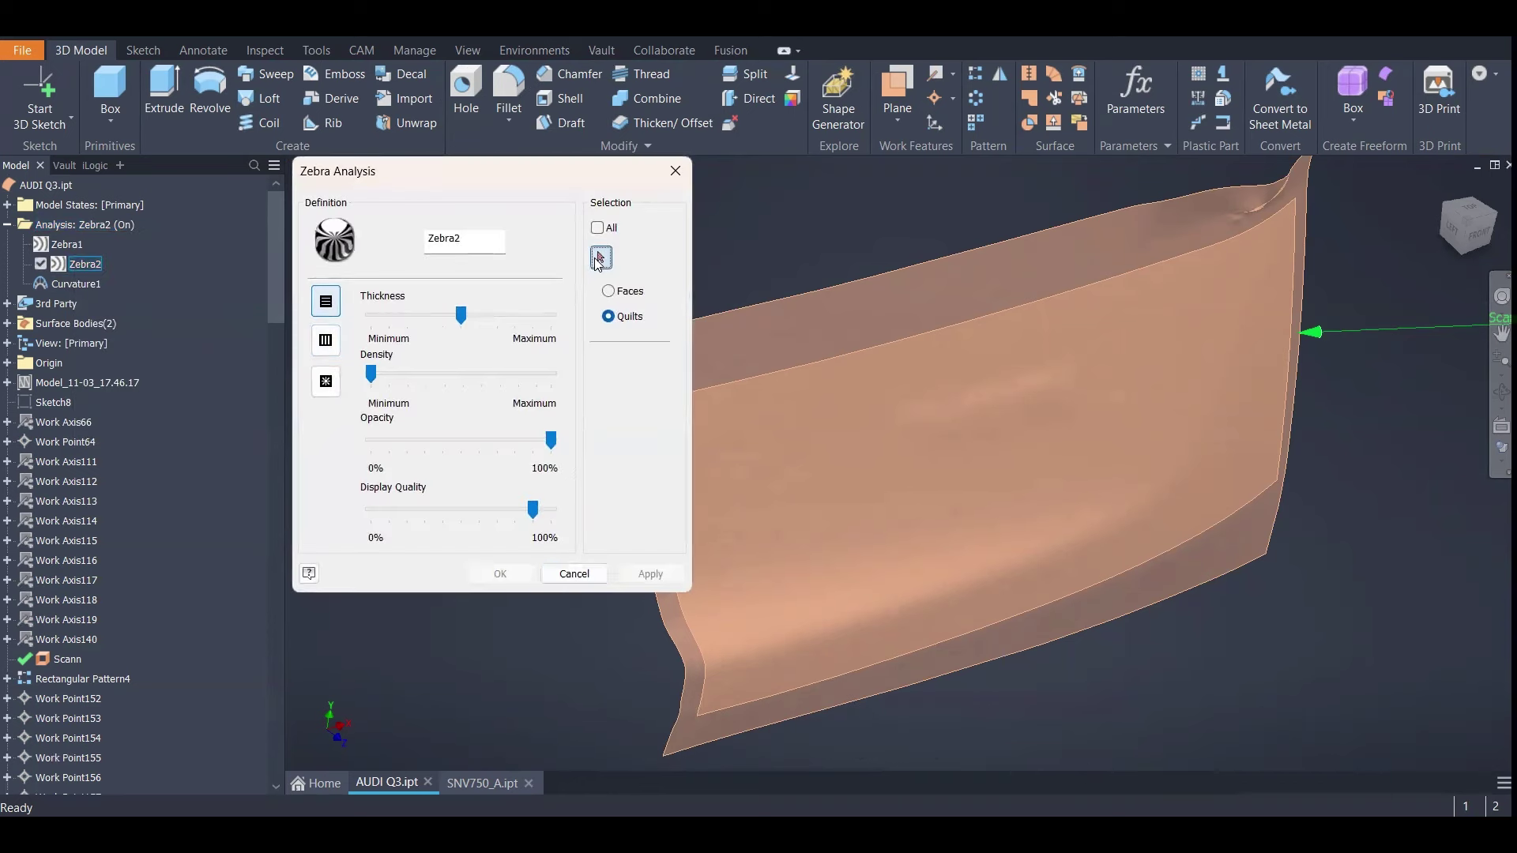
left_click(798, 389)
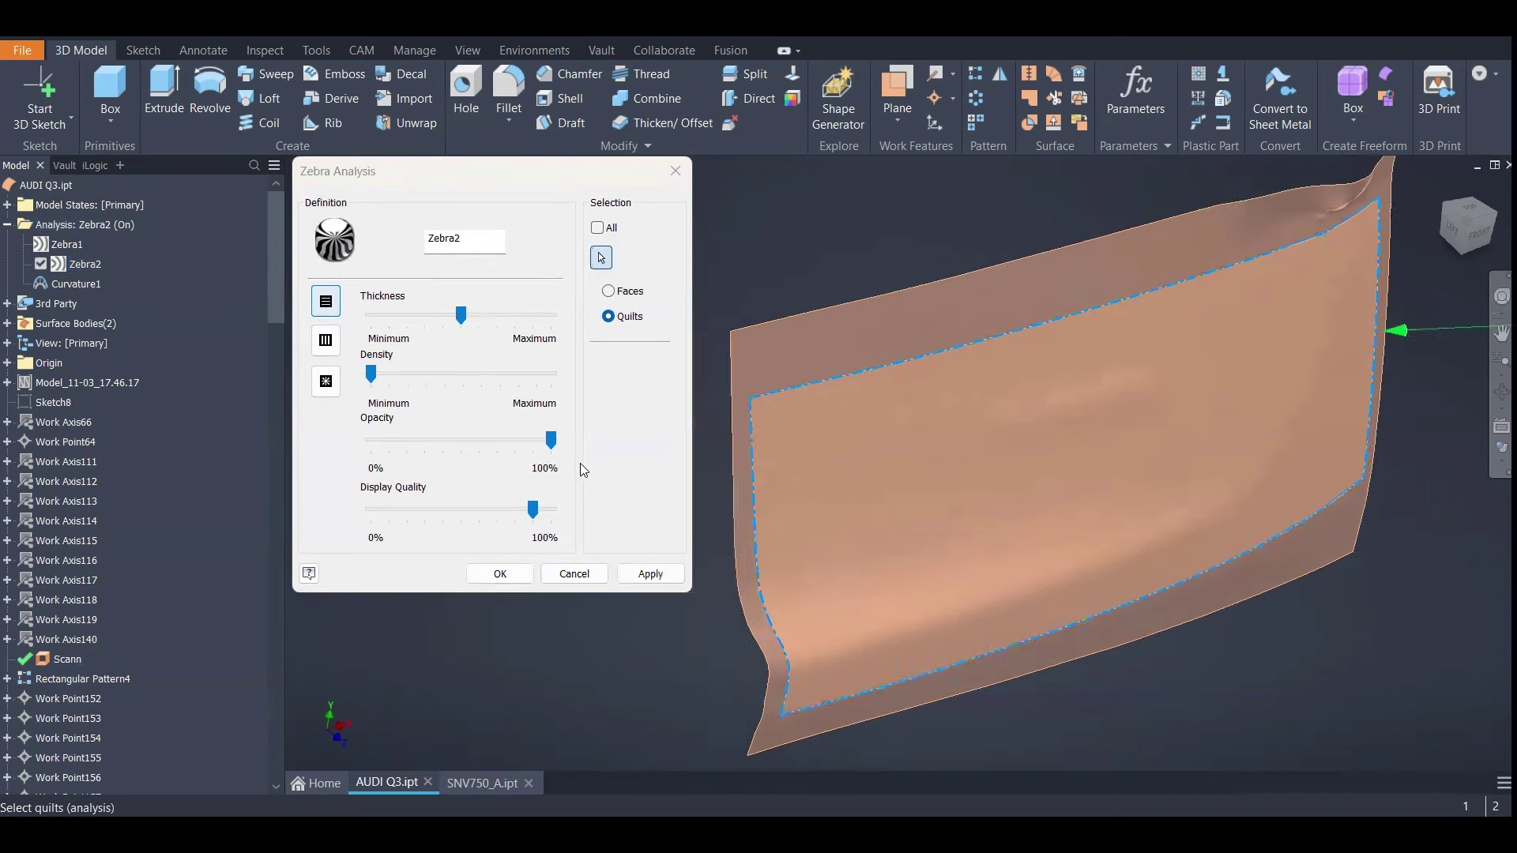
left_click(505, 575)
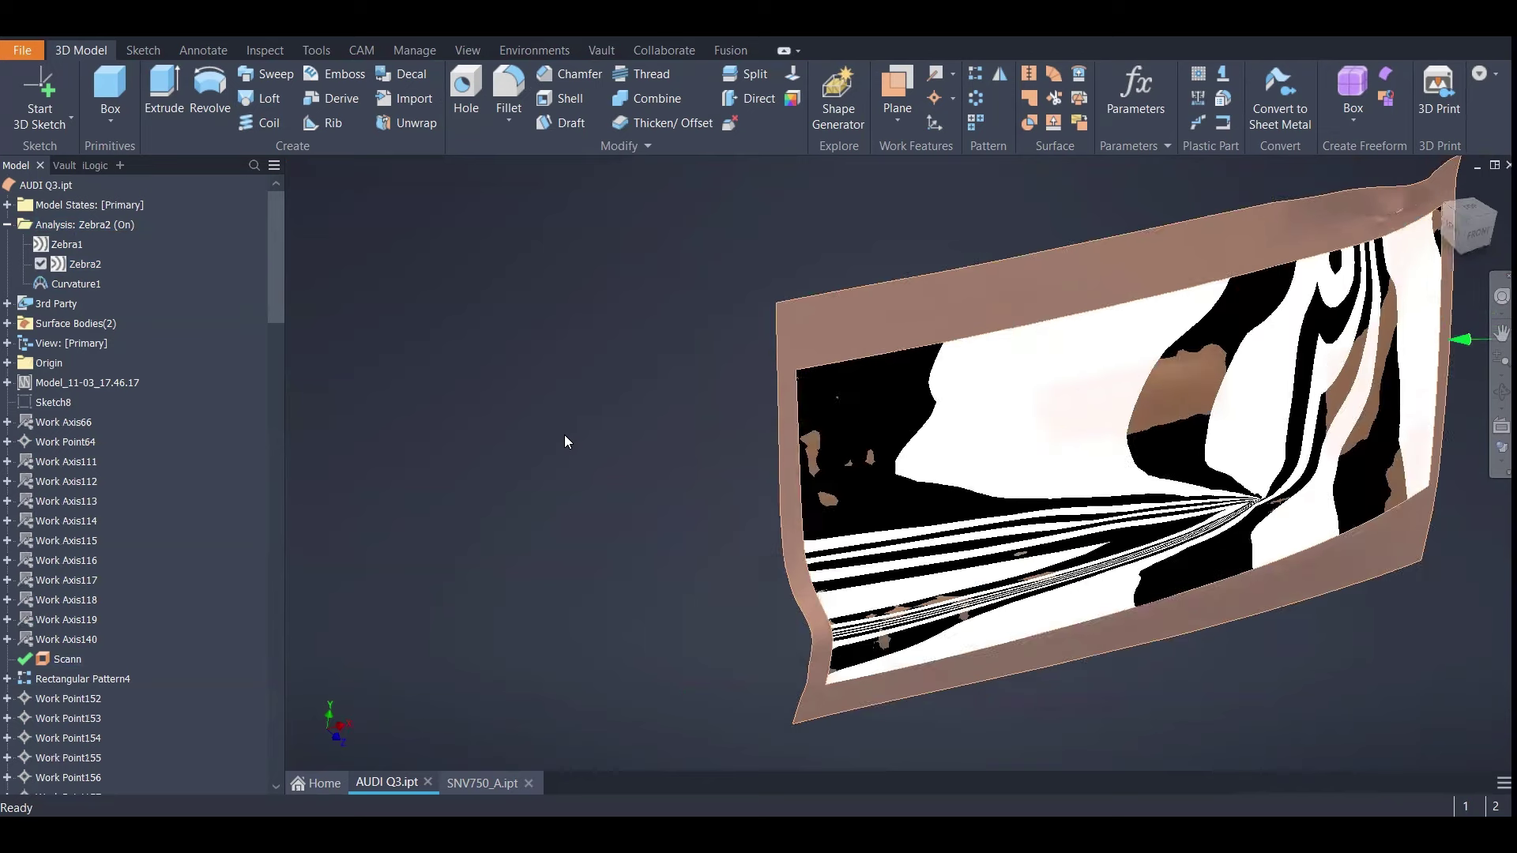
middle_click_drag(564, 434, 562, 299, "shift")
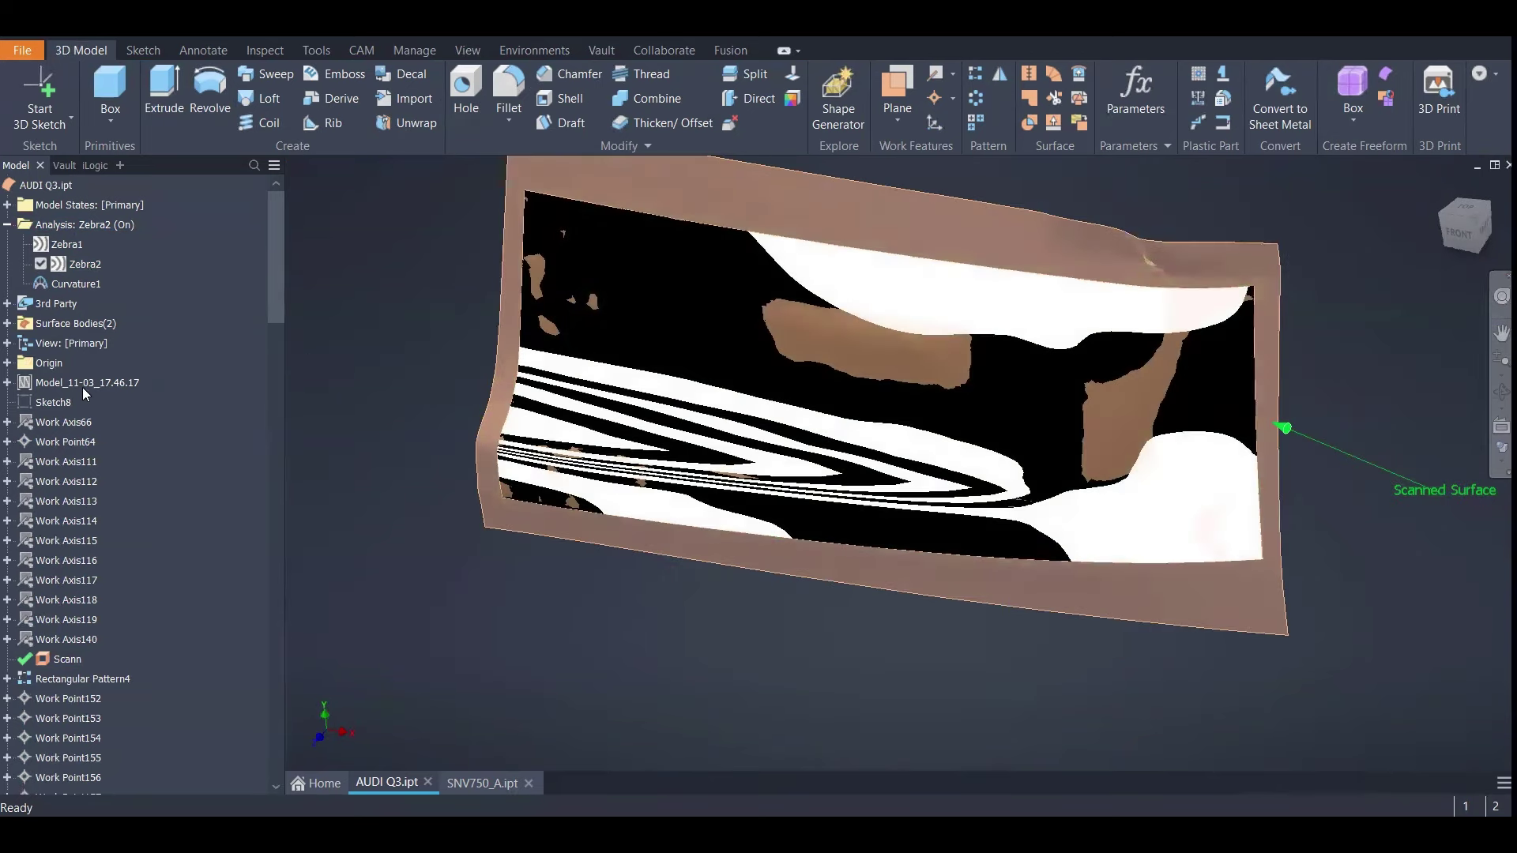
right_click(82, 386)
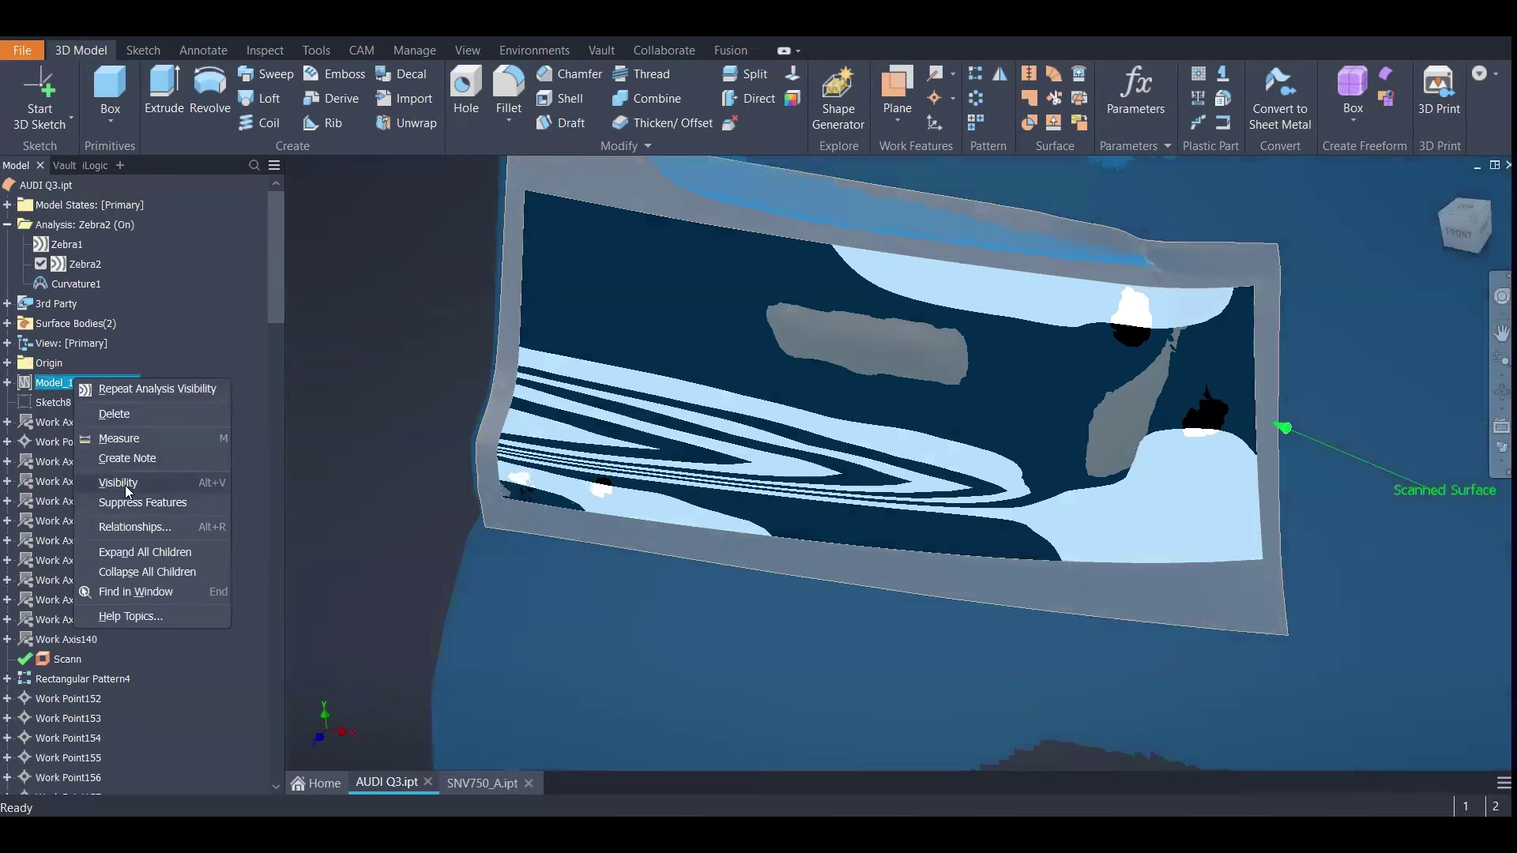
left_click(120, 482)
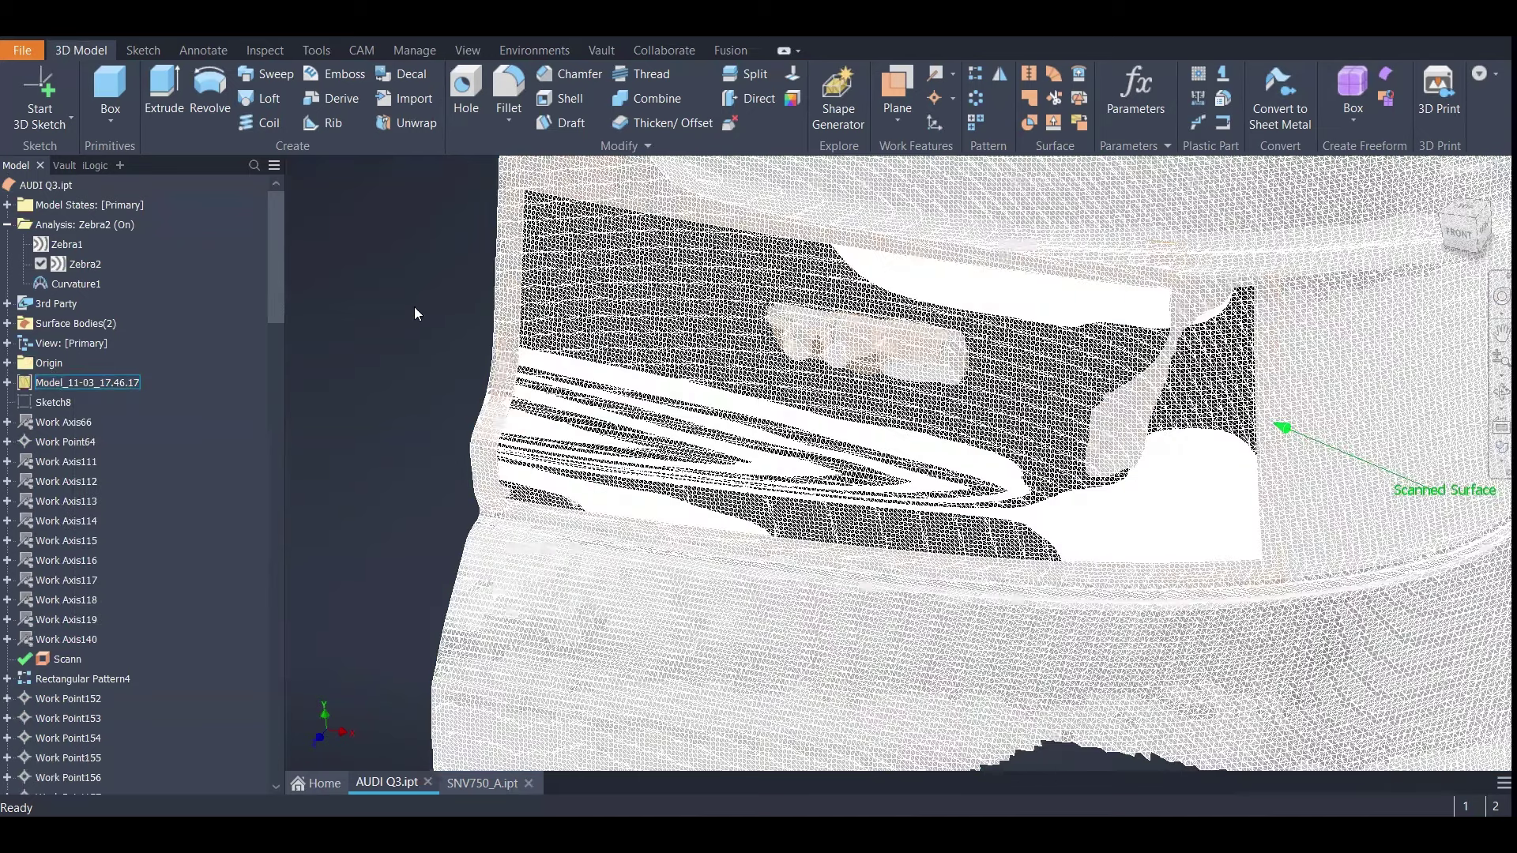
right_click(120, 379)
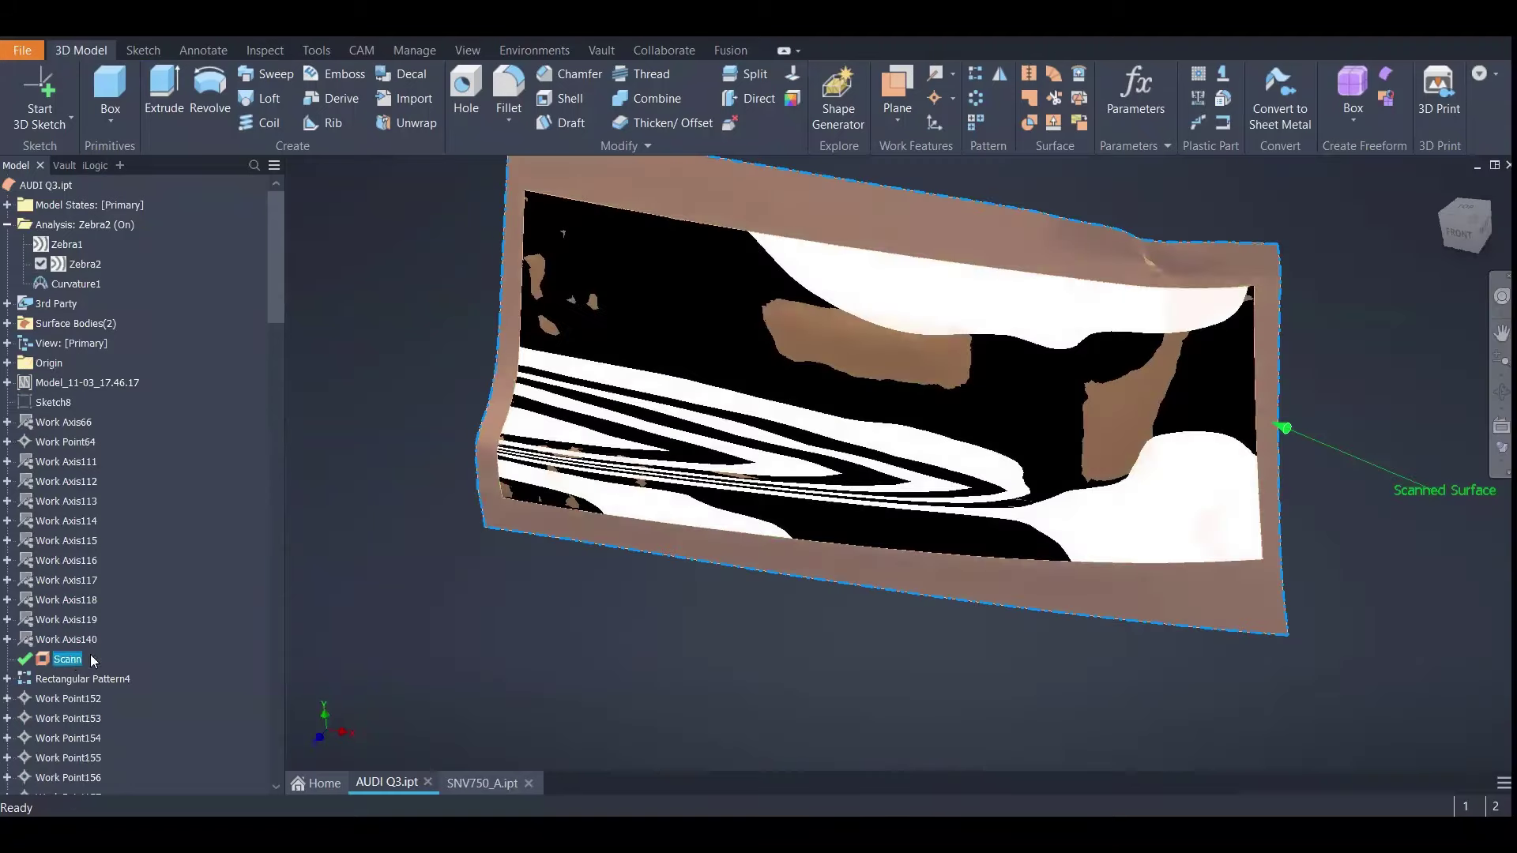
Hide the Scann surface to leave only the zebra-striped lofted surface on display
right_click(69, 657)
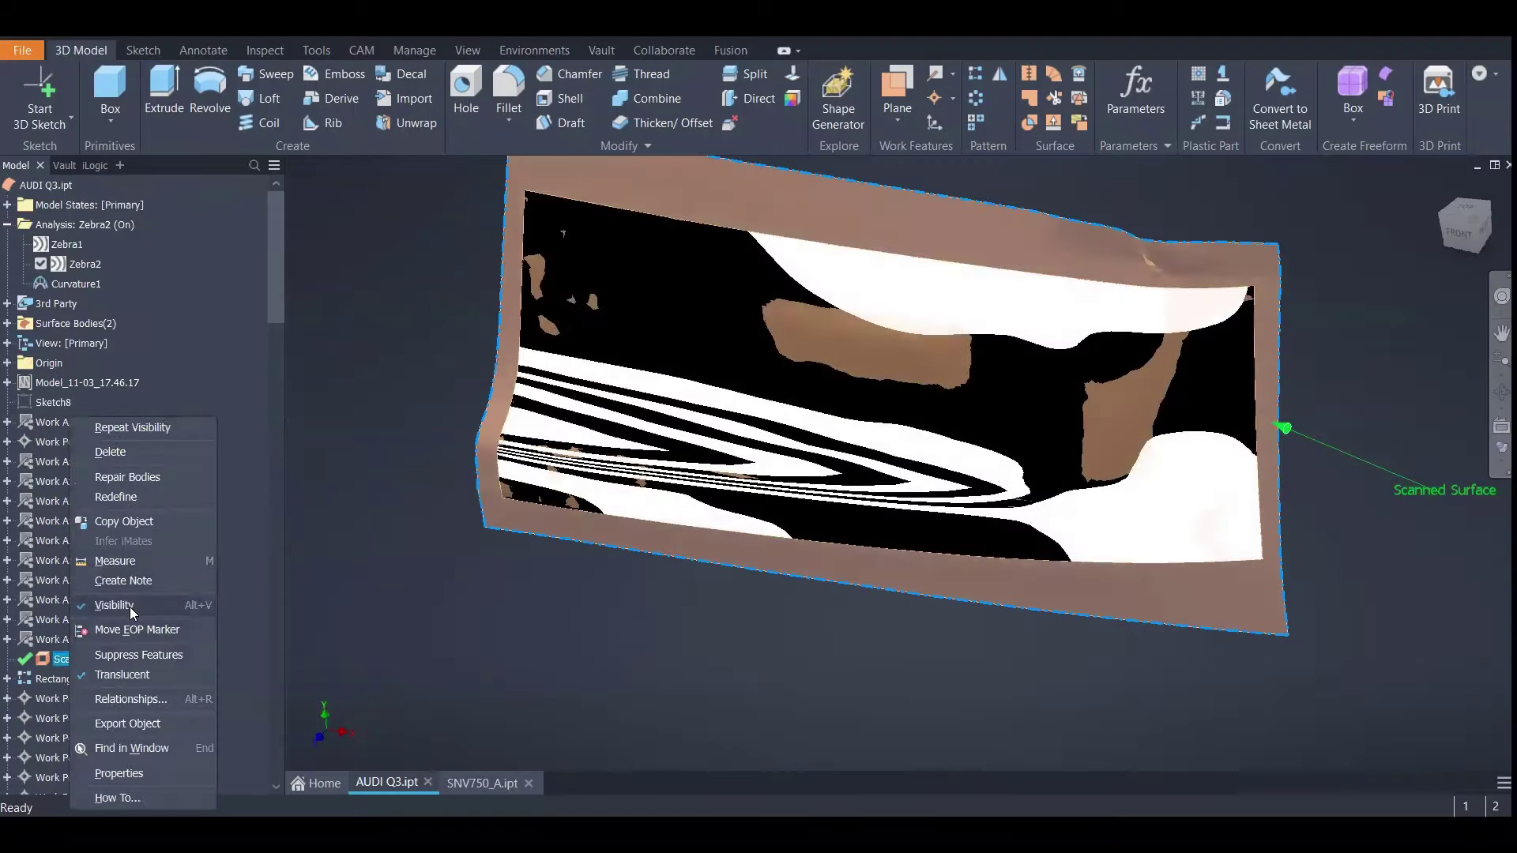
left_click(158, 606)
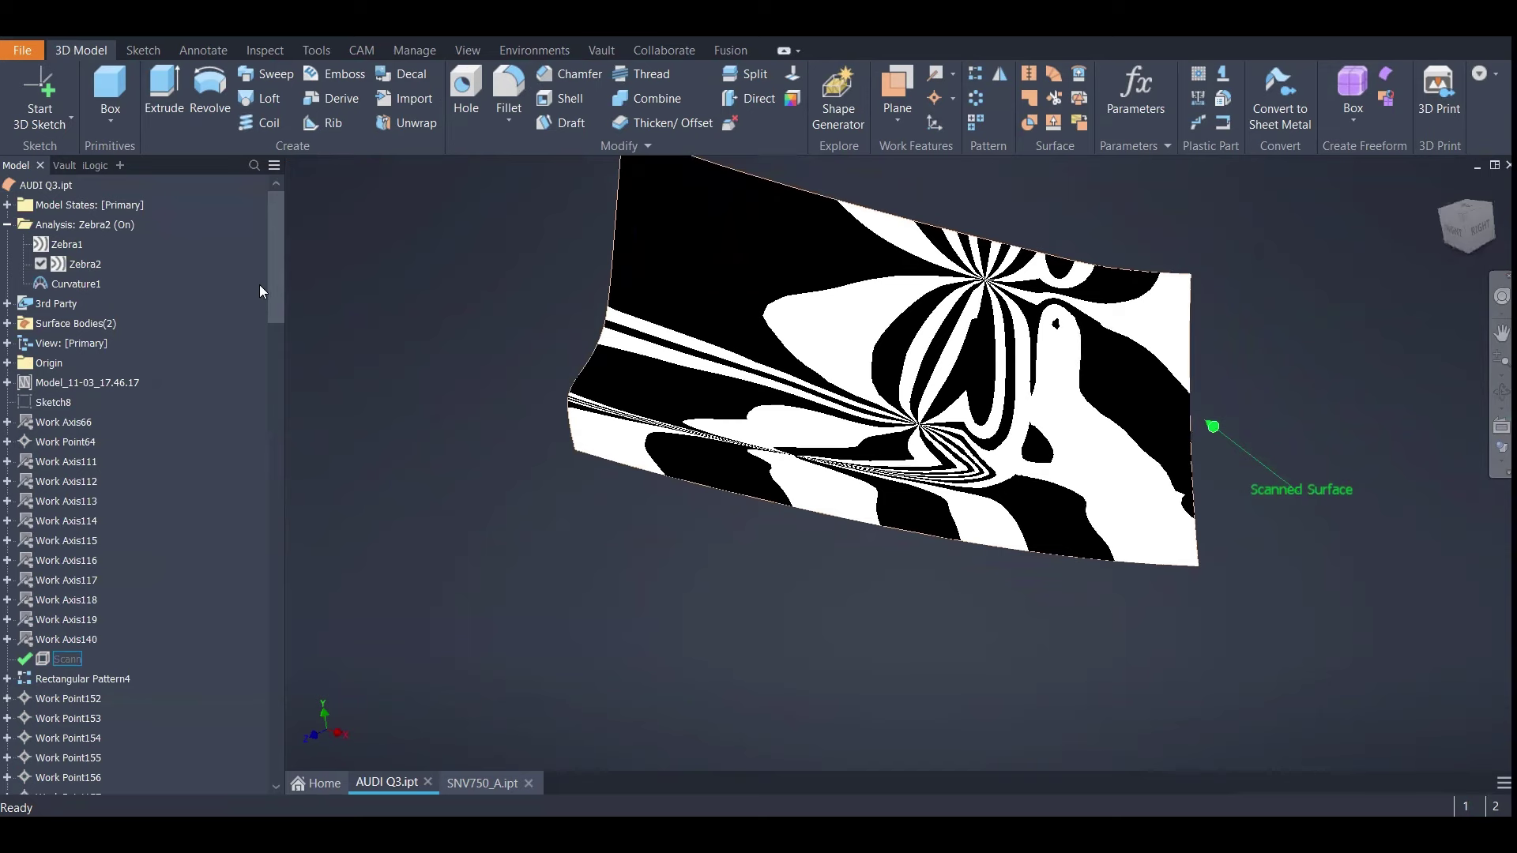
Switch to the Curvature1 analysis, open it for editing and select the lofted surface's face for it
left_click(93, 264)
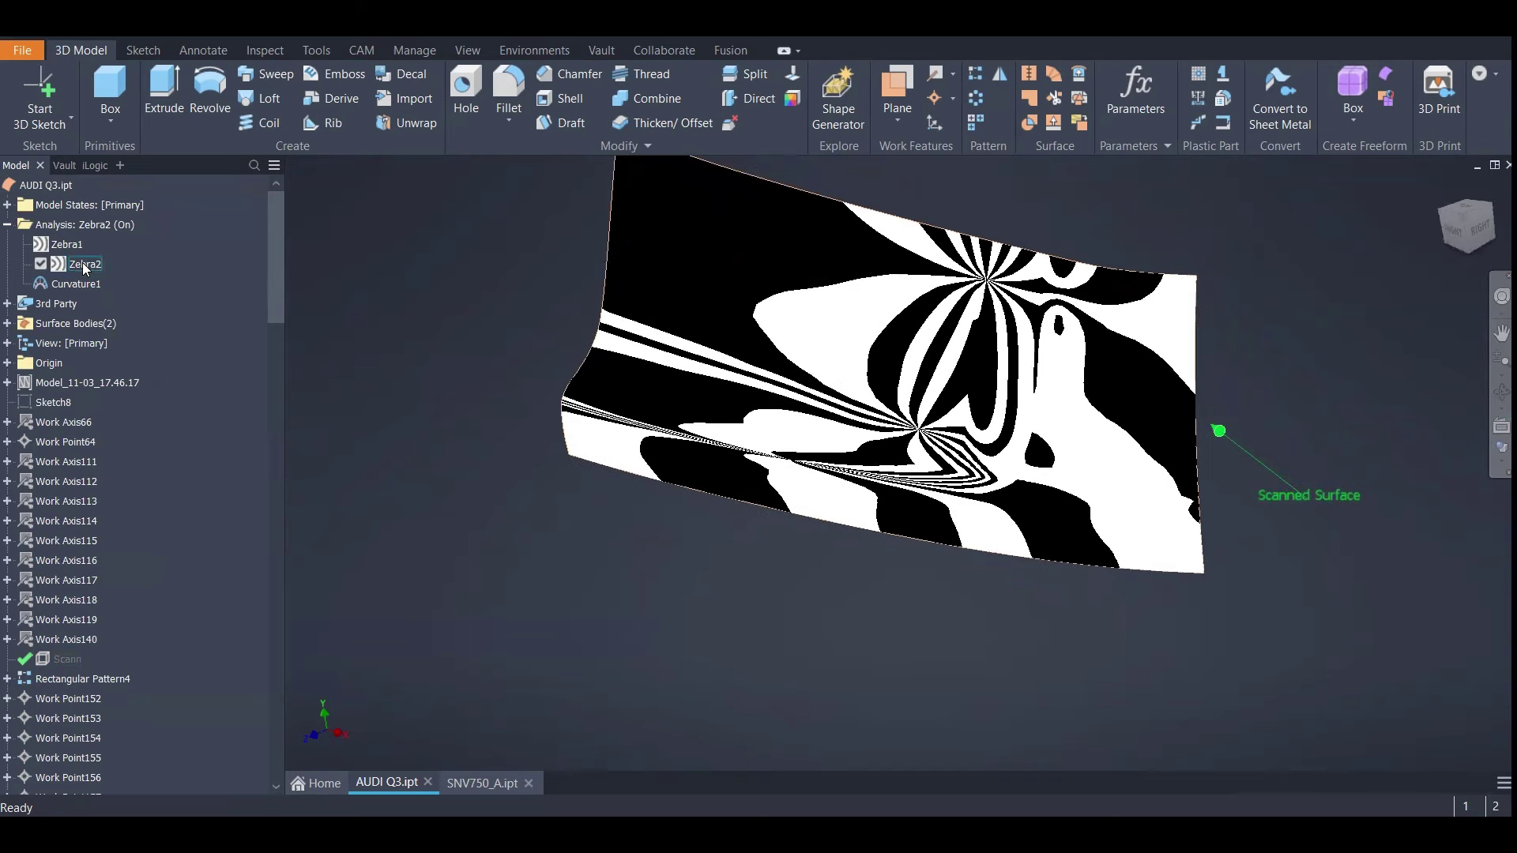
right_click(85, 267)
left_click(55, 278)
double_click(79, 282)
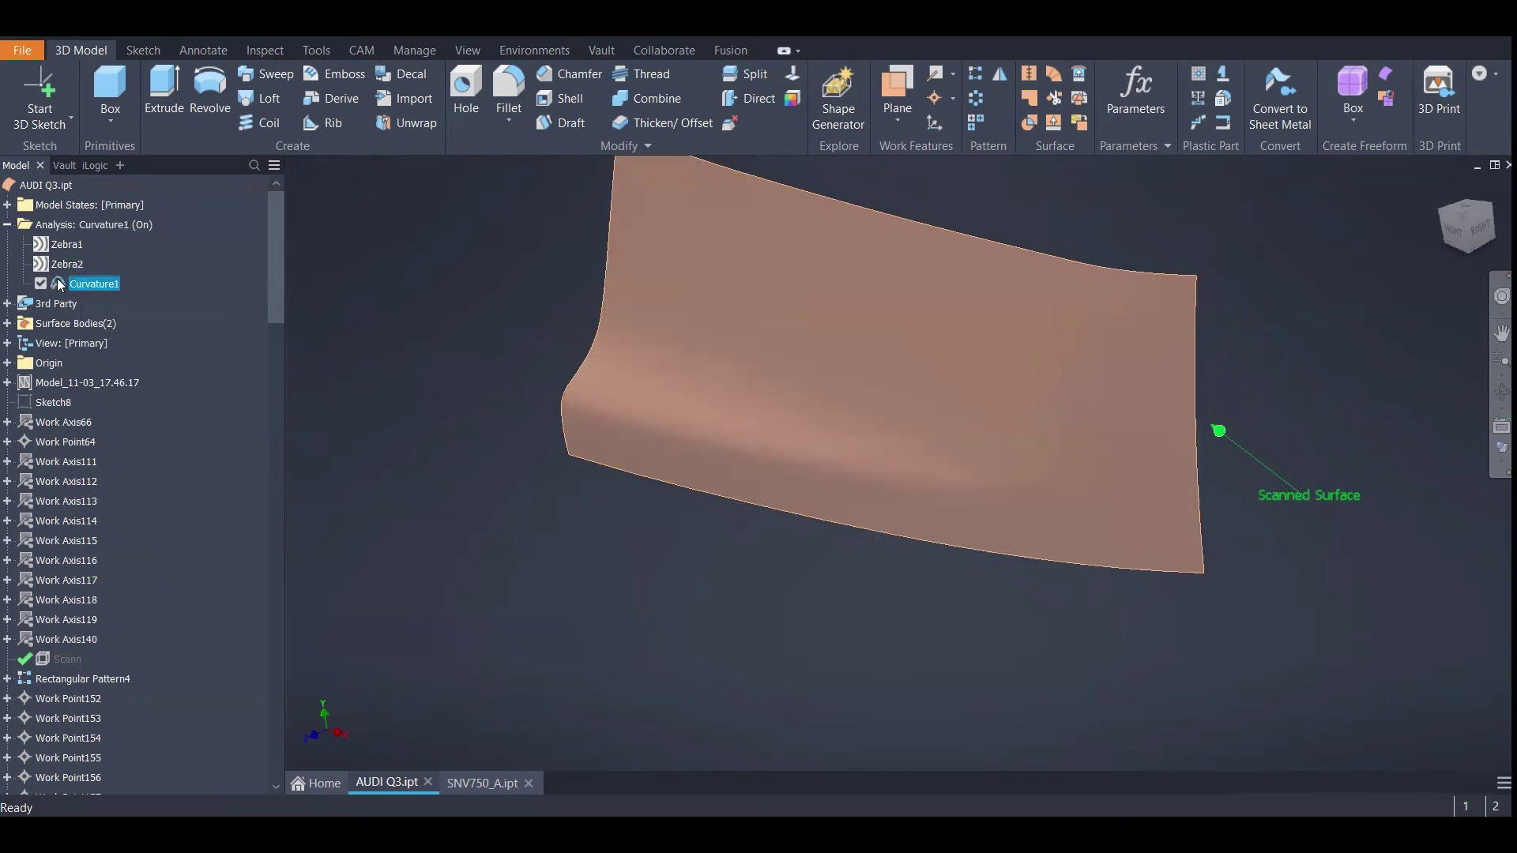
right_click(101, 282)
left_click(139, 359)
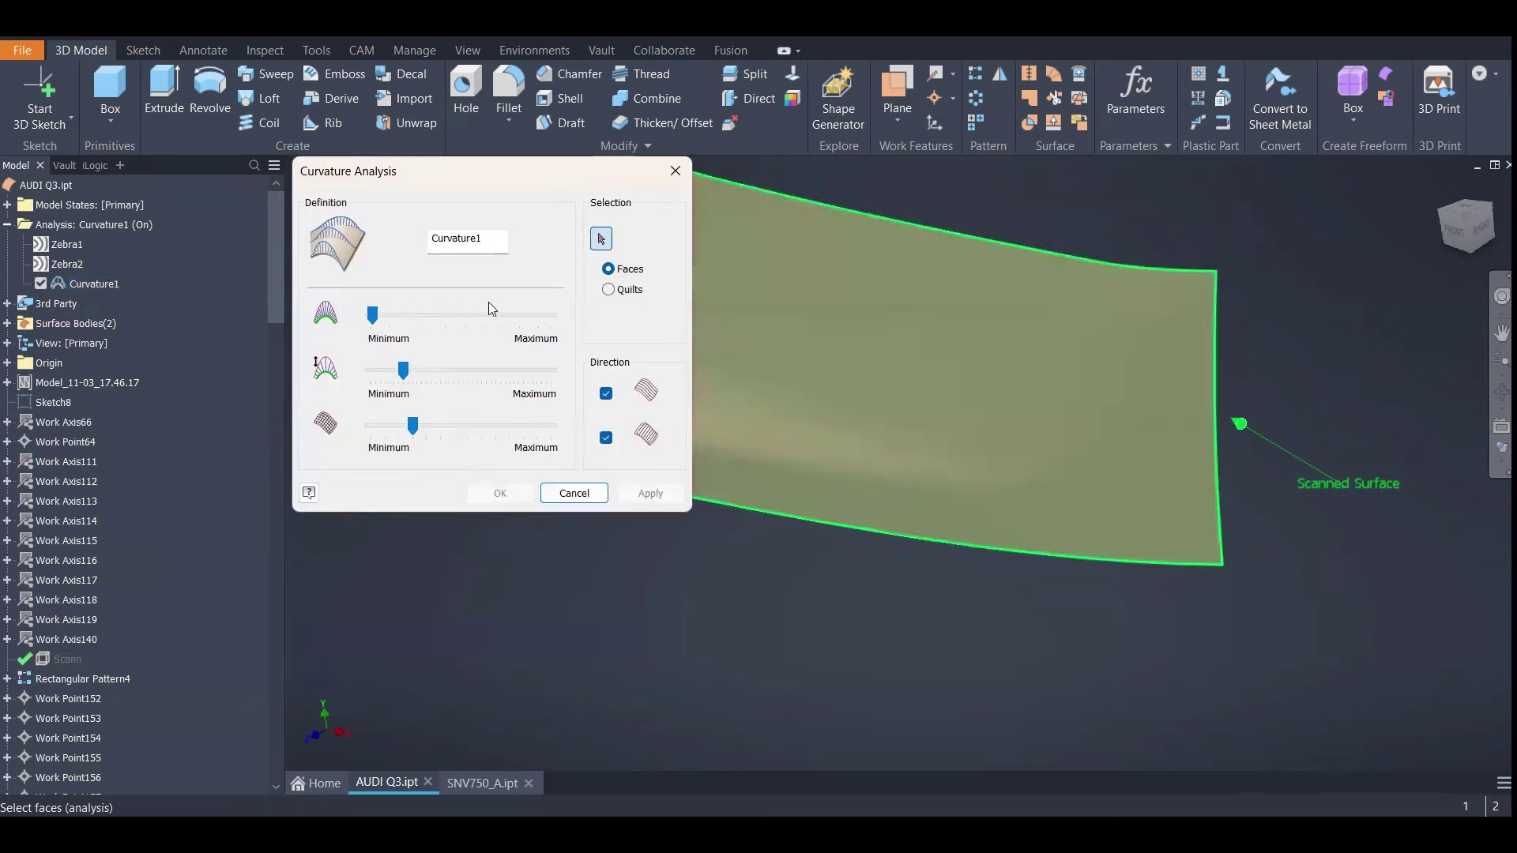
left_click(875, 319)
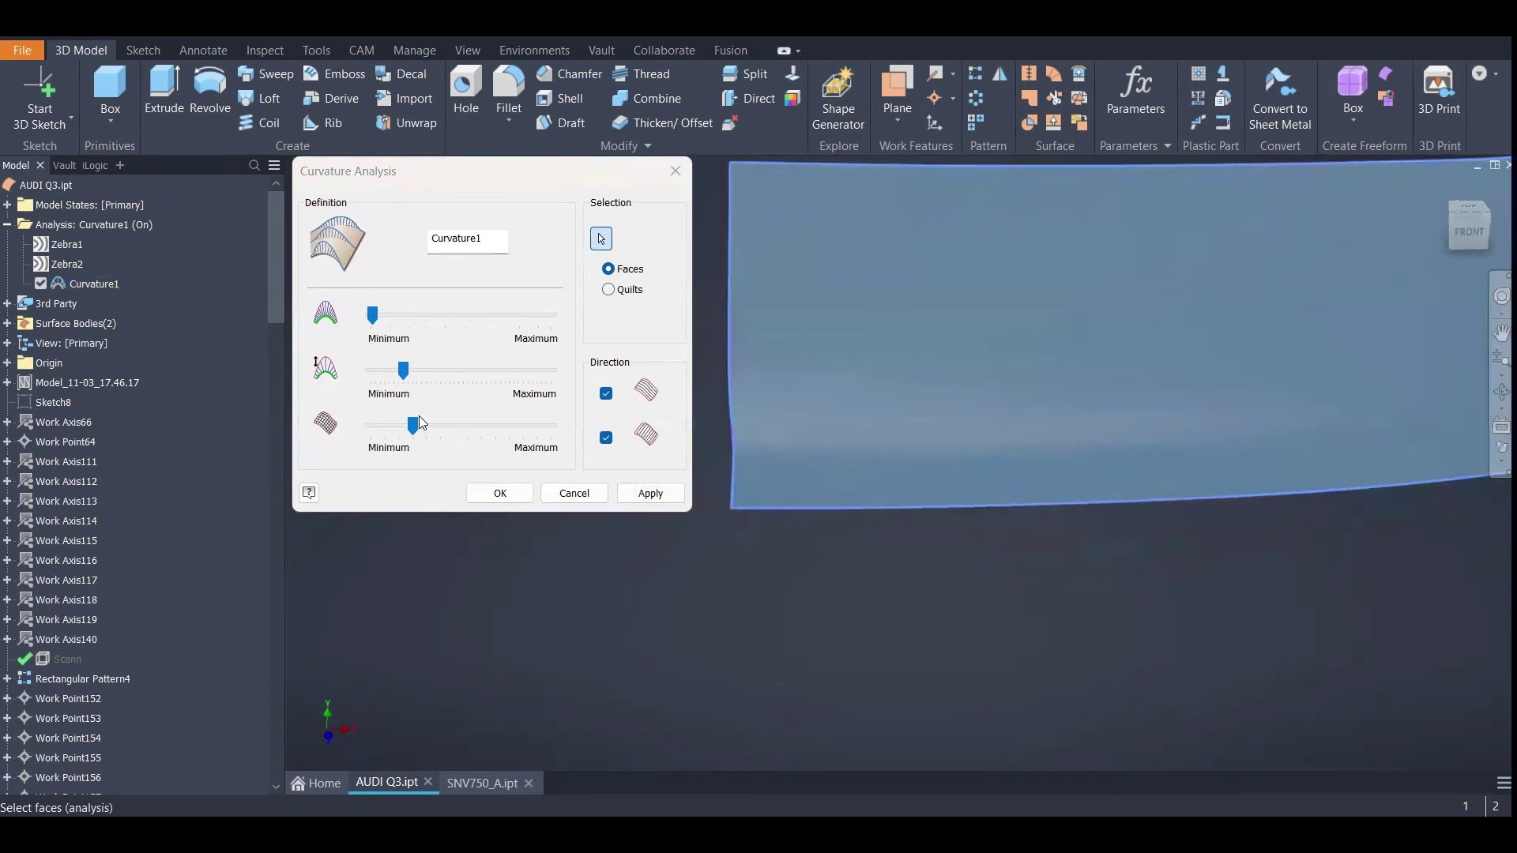
Slightly increase the surface density and comb scale of the curvature combs and accept the analysis
left_click(414, 426)
left_click_drag(417, 427, 427, 426)
left_click(403, 370)
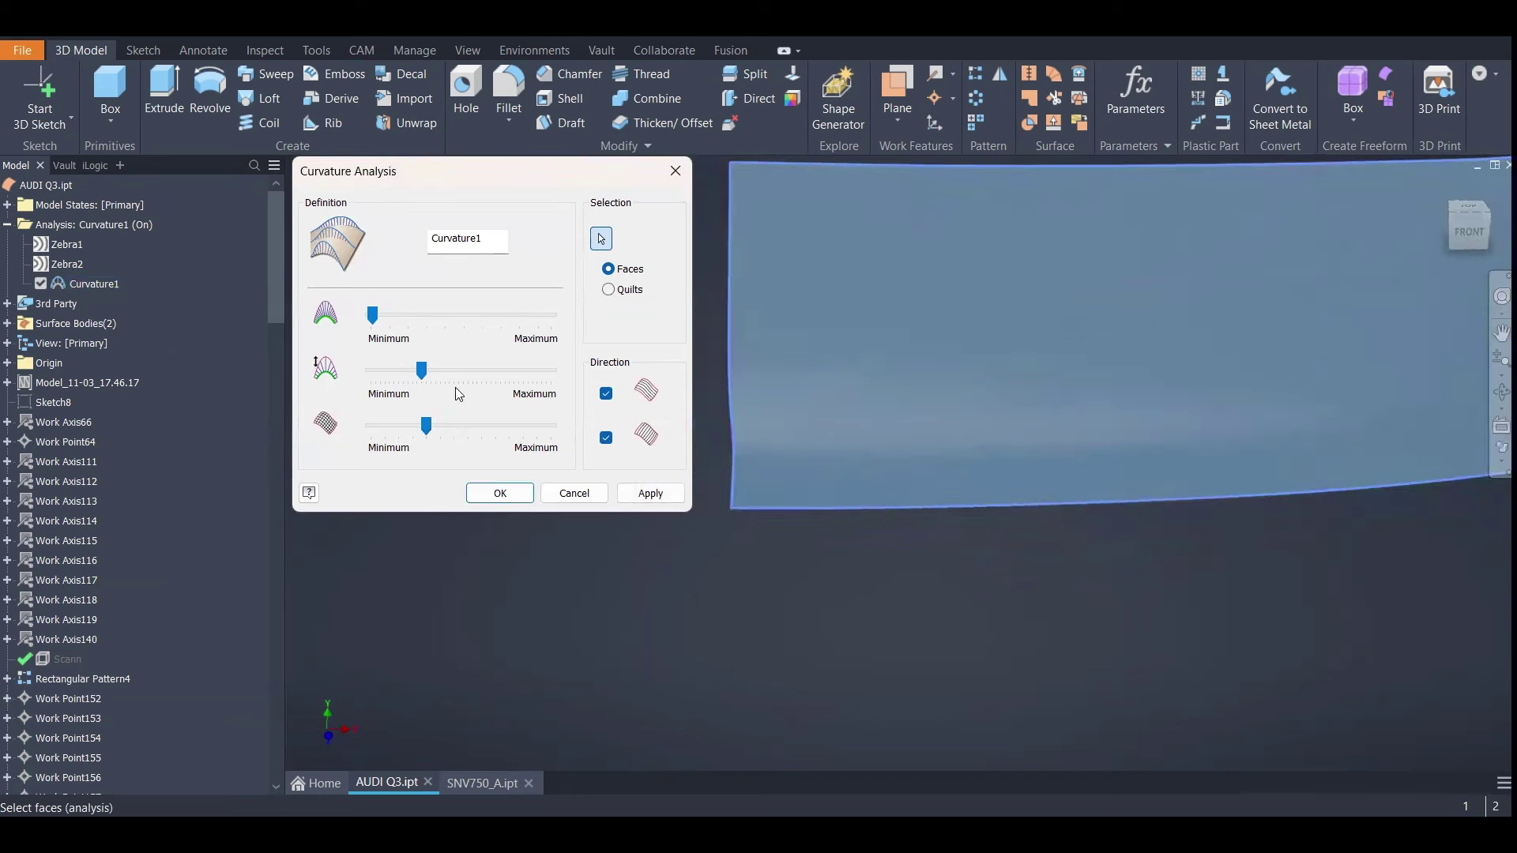
left_click(501, 493)
Examine the curvature combs along the lofted surface's edge and lower bend, and turn off the analysis display
middle_click_drag(585, 389, 496, 453, "shift")
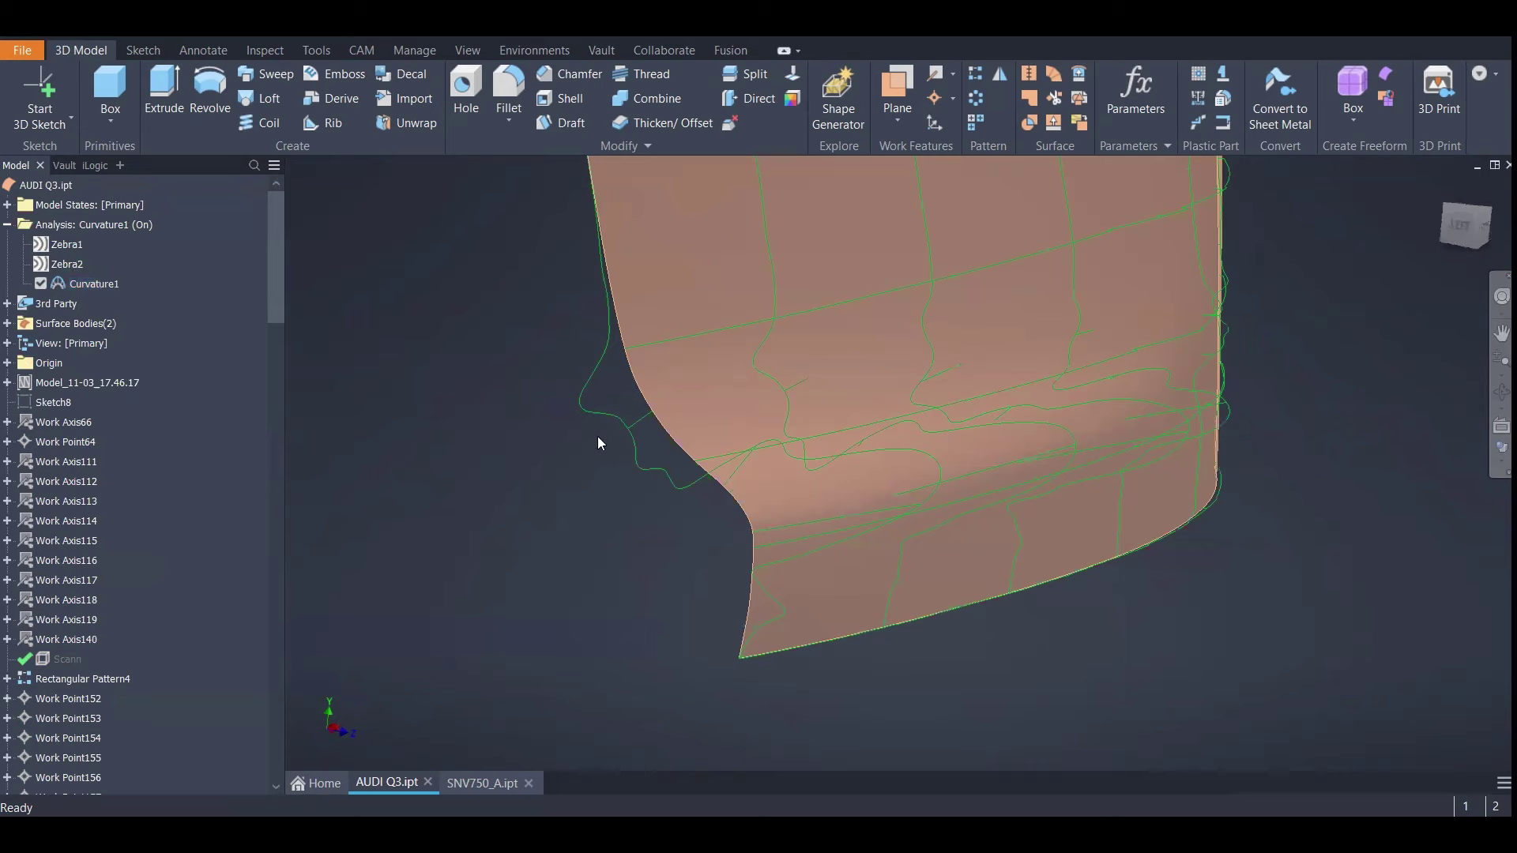
middle_click_drag(674, 441, 1195, 309, "shift")
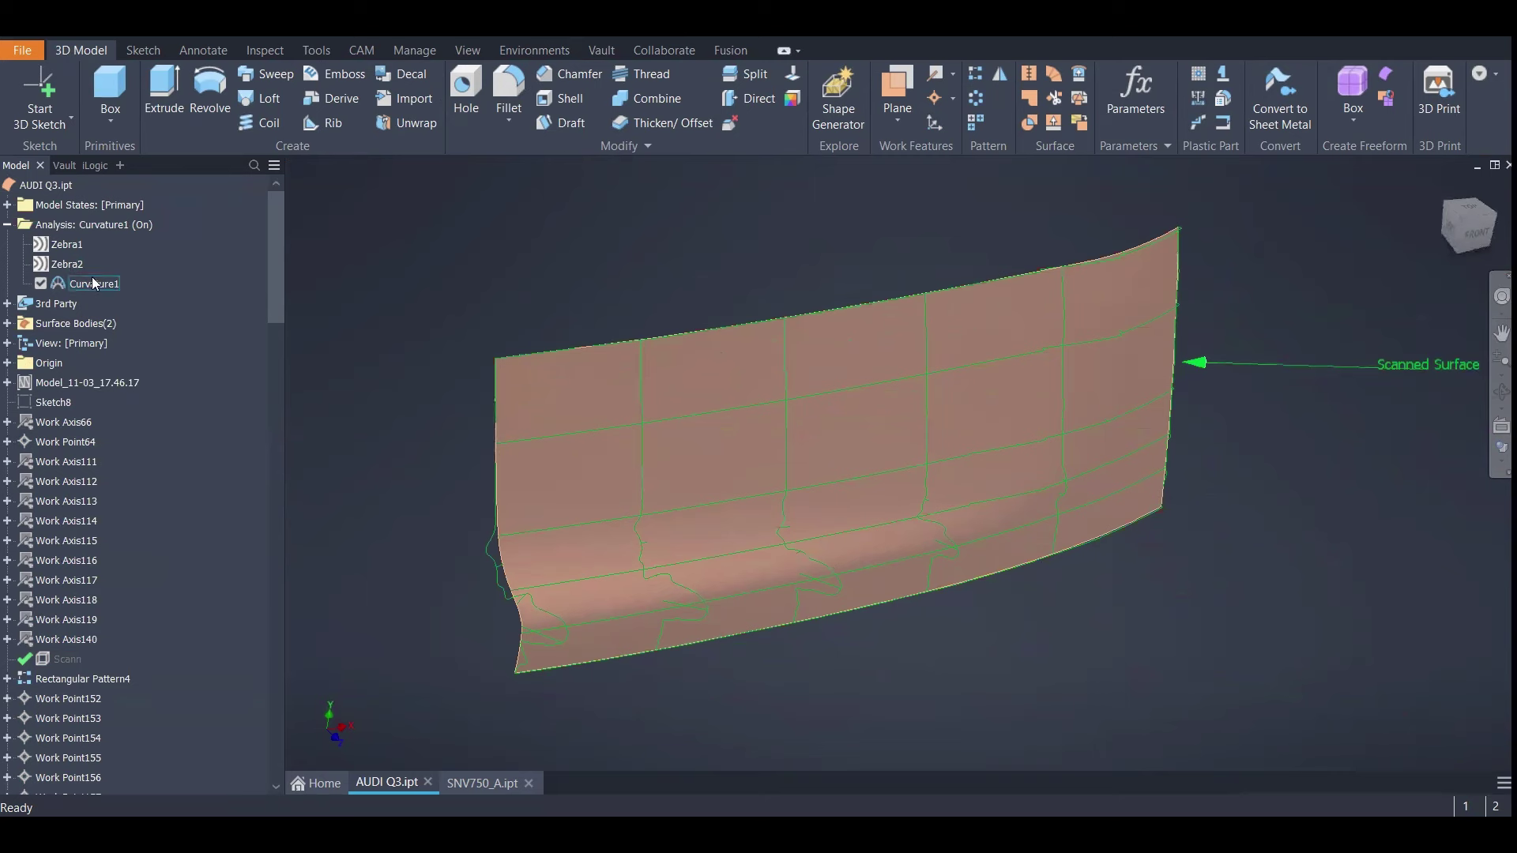
right_click(81, 226)
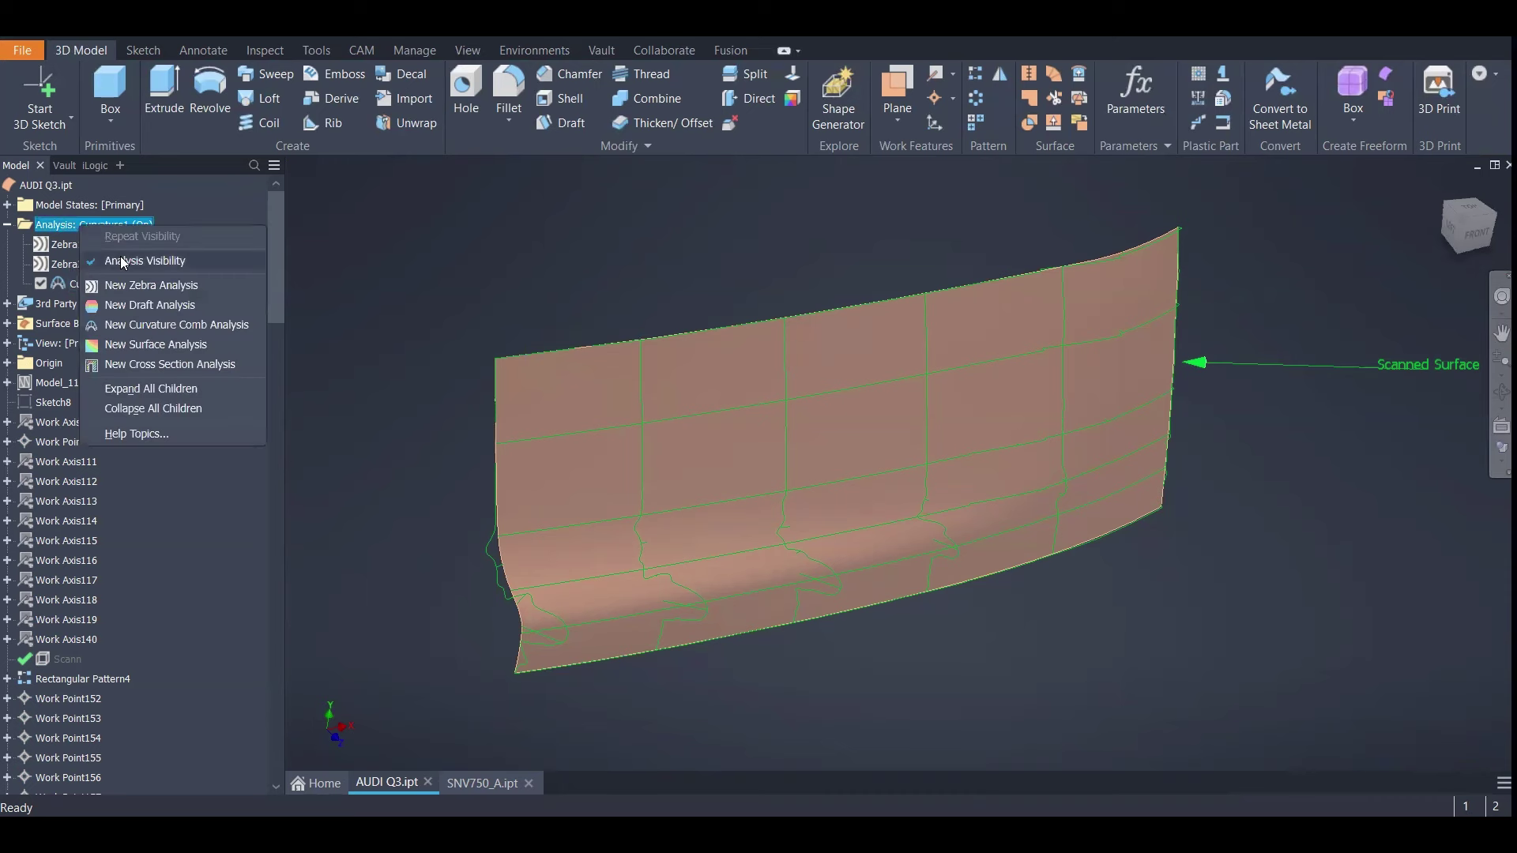
left_click(117, 263)
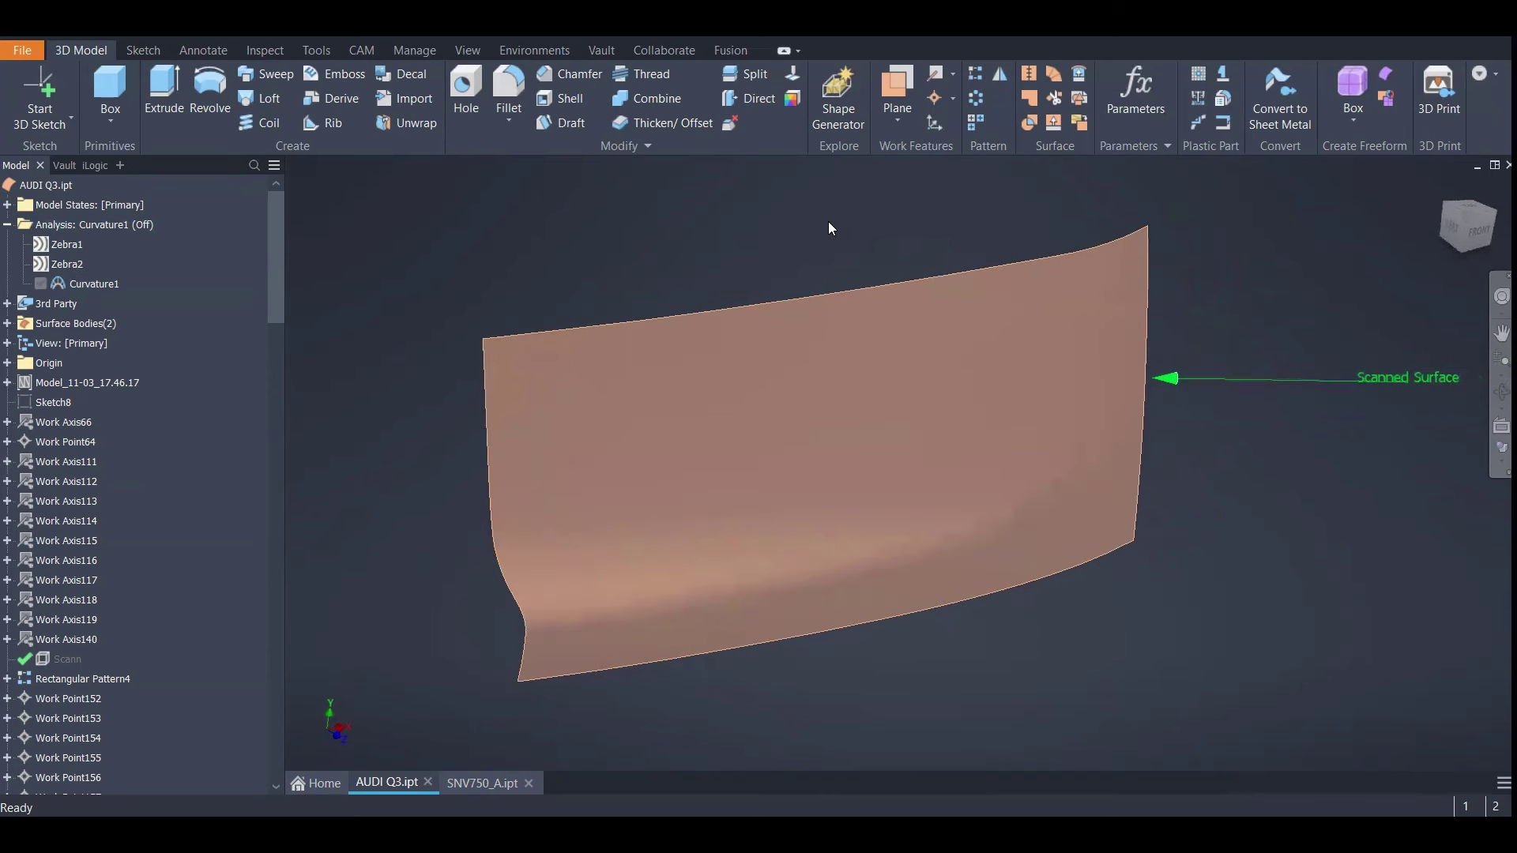
Thicken the lofted surface's face by 3 mm into a solid, with the thickness direction switched to the opposite side
left_click(707, 123)
left_click(602, 383)
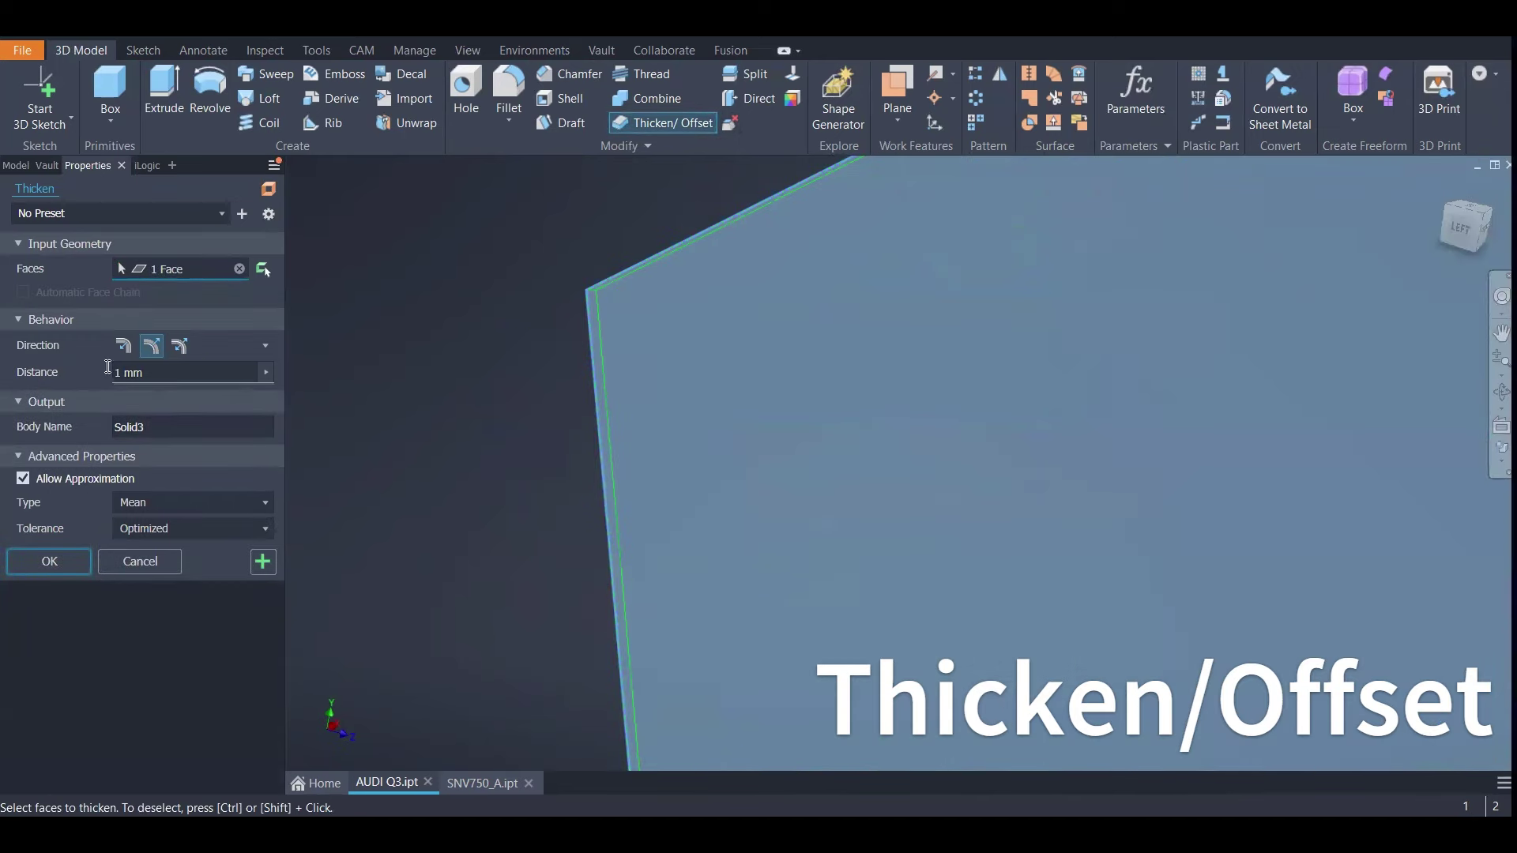
left_click(198, 372)
key("BackSpace")
key("BackSpace")
key("BackSpace")
key("BackSpace")
type("3")
left_click(119, 347)
scroll(528, 270, "down", 5)
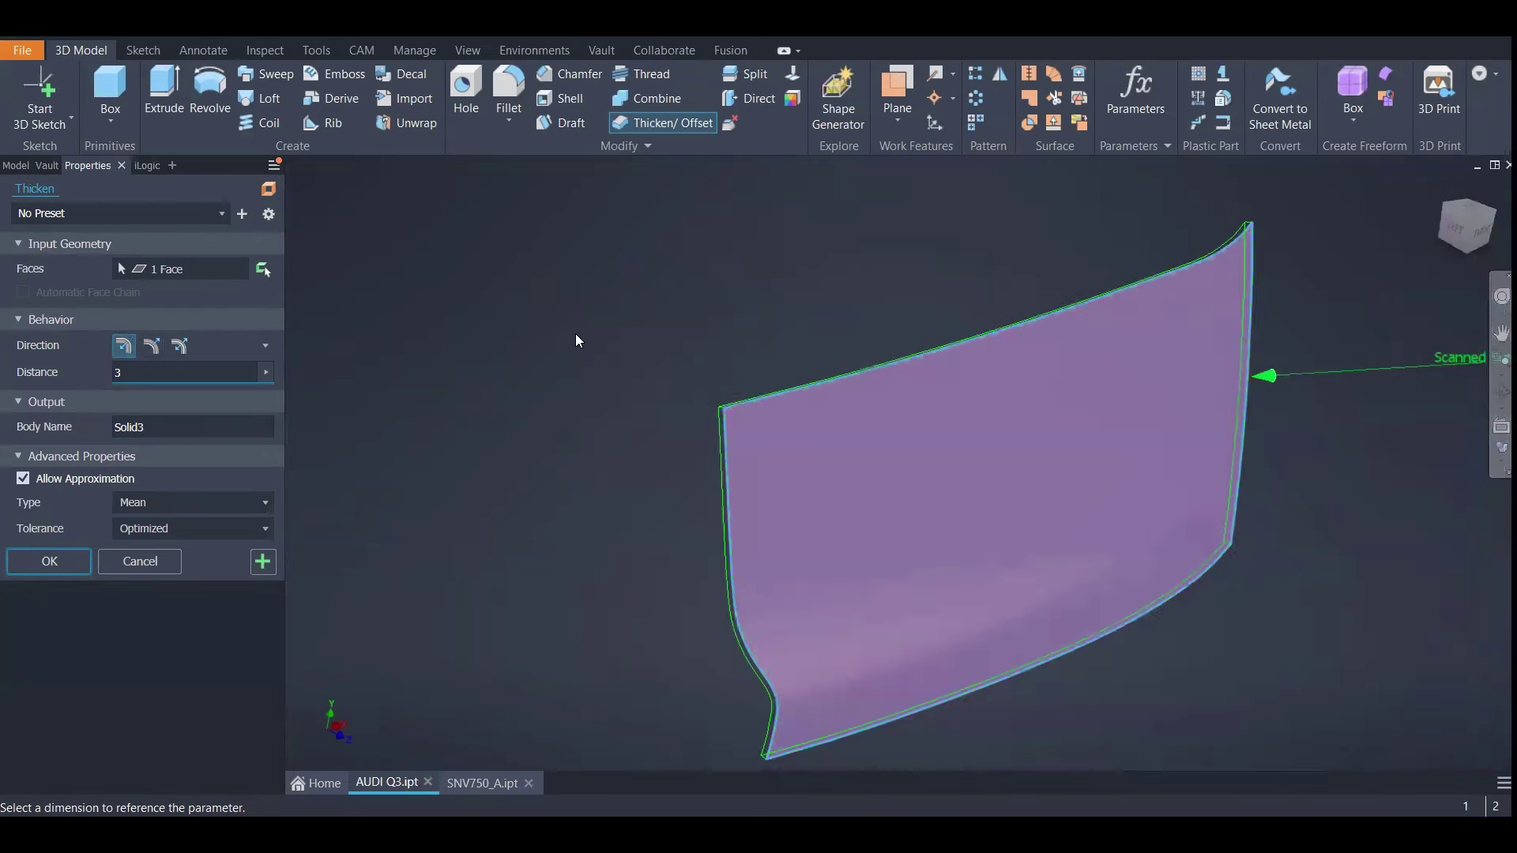
right_click(567, 312)
left_click(605, 319)
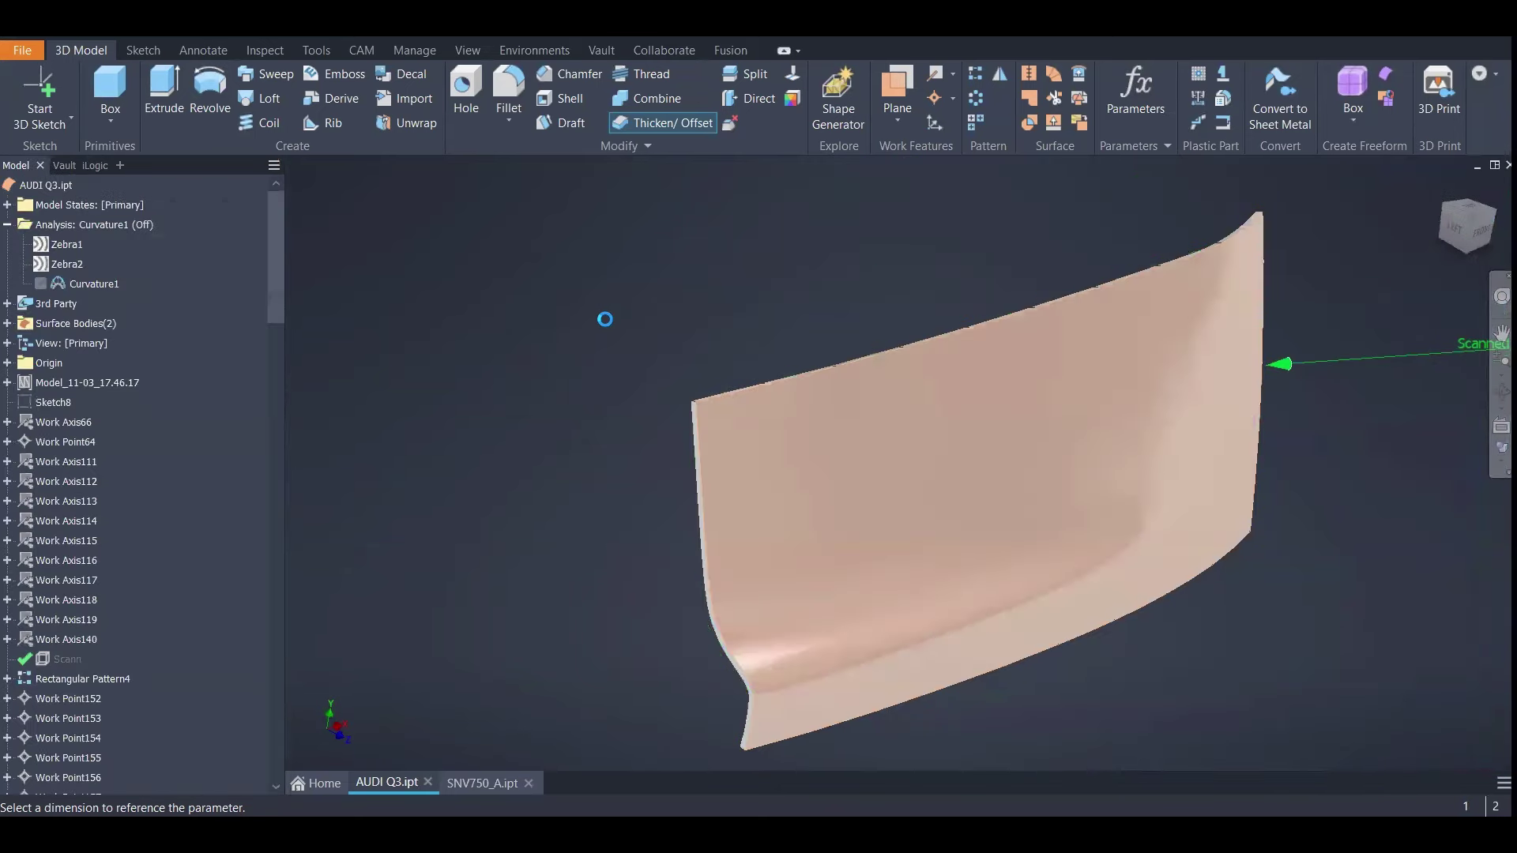
Hide the LoftSrf5 surface so that only the thickened solid is displayed
scroll(118, 474, "down", 15)
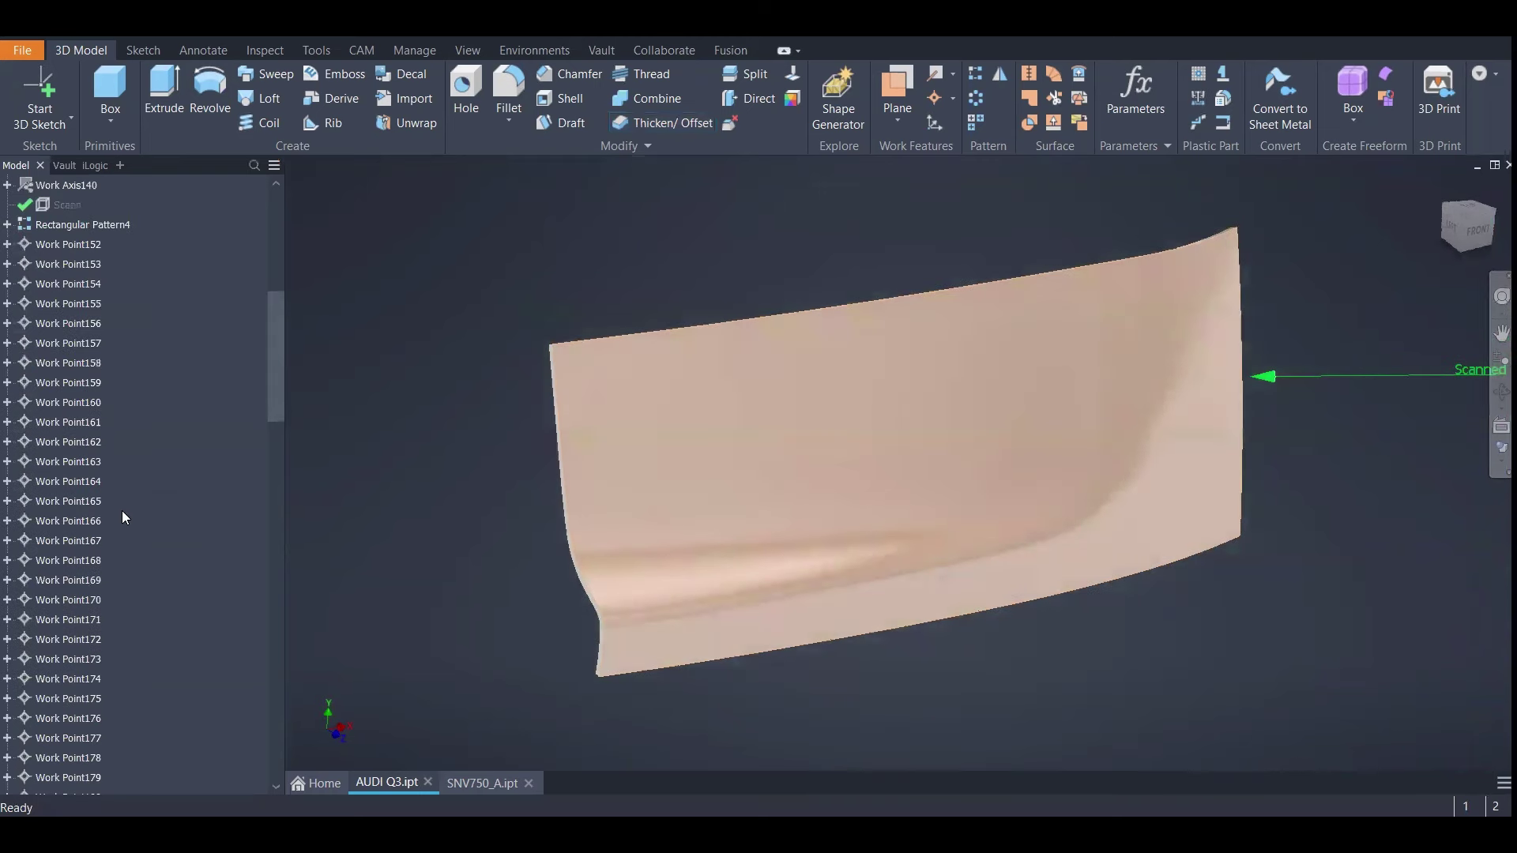
scroll(137, 571, "down", 15)
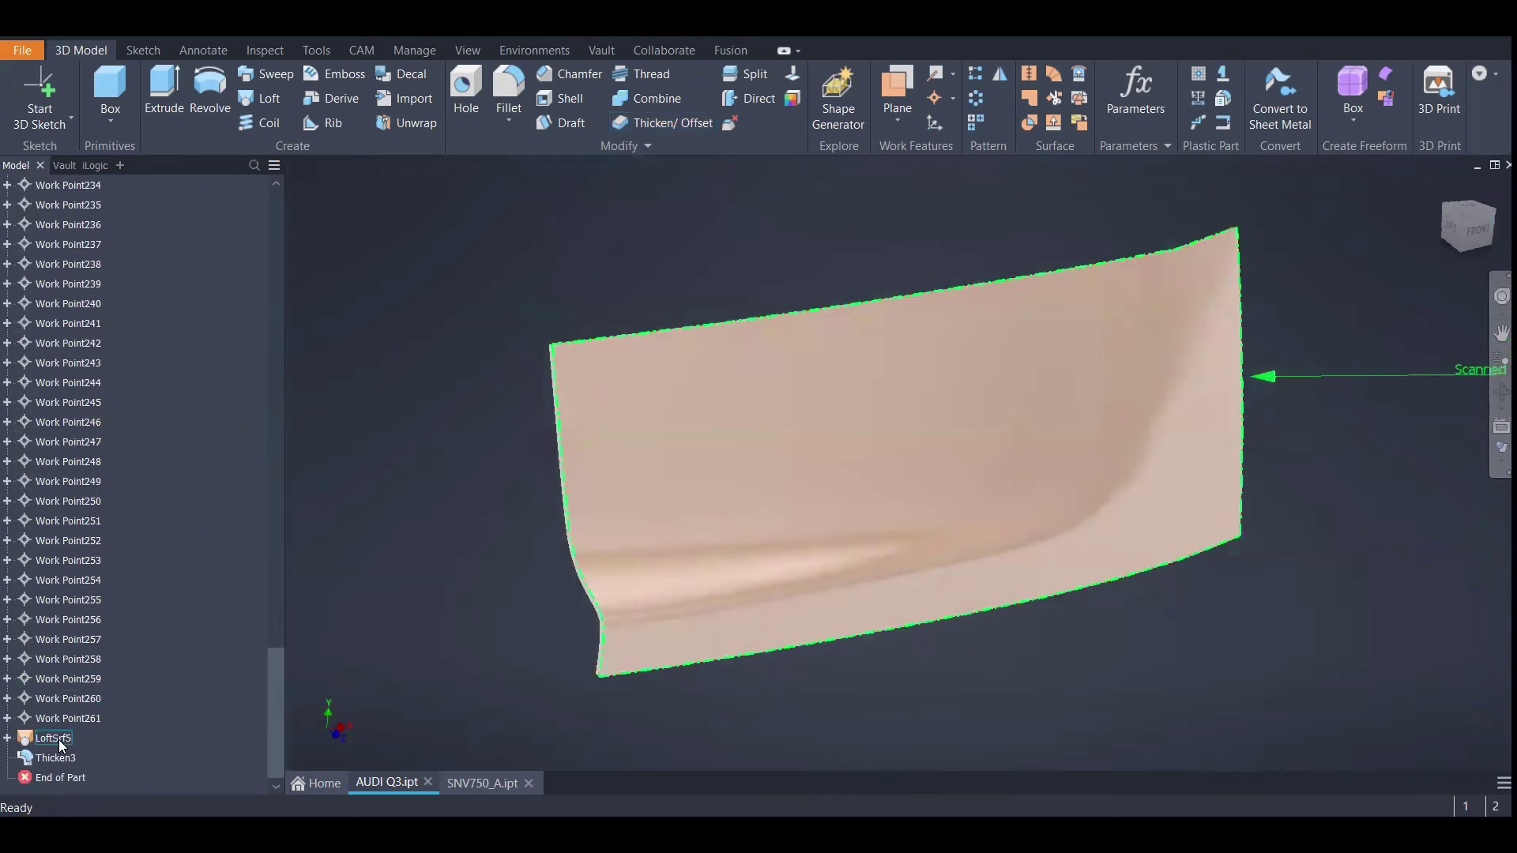
right_click(59, 740)
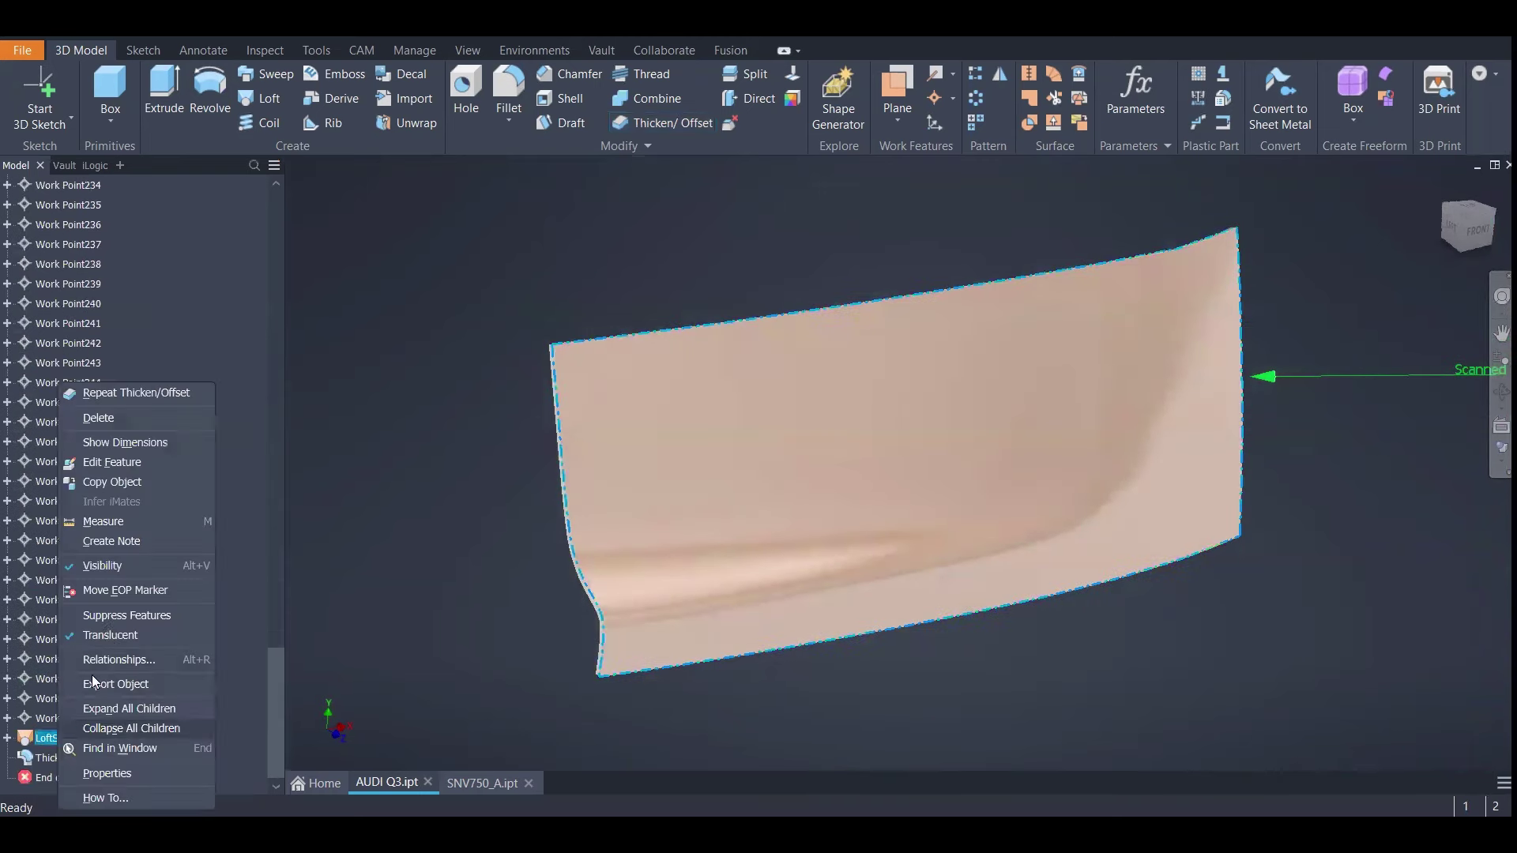
left_click(115, 565)
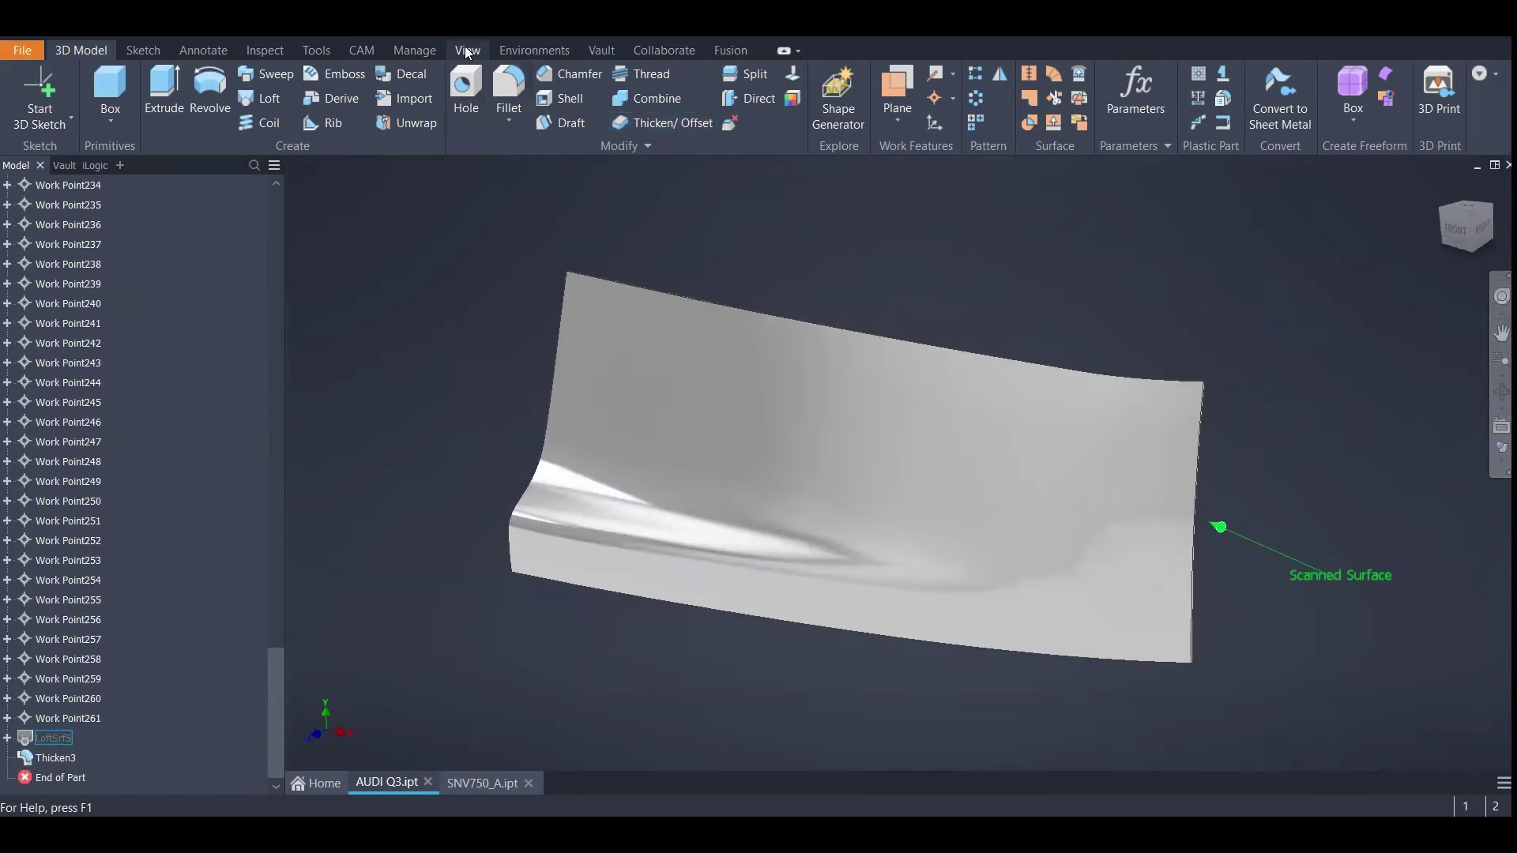
Set the lighting style to Desert Dawn Road to view reflections on the thickened panel
left_click(466, 51)
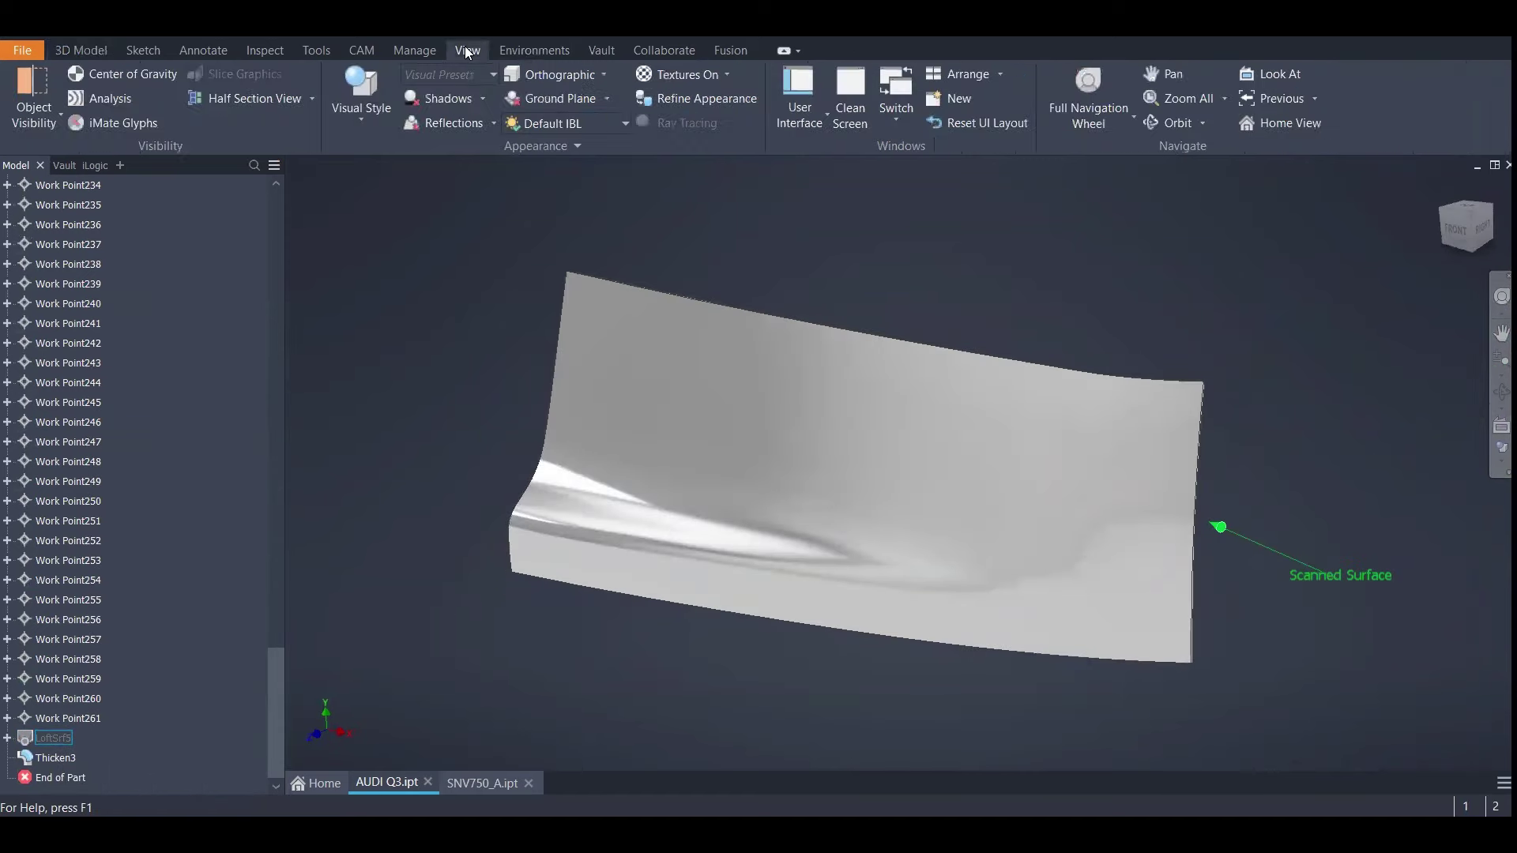
left_click(579, 126)
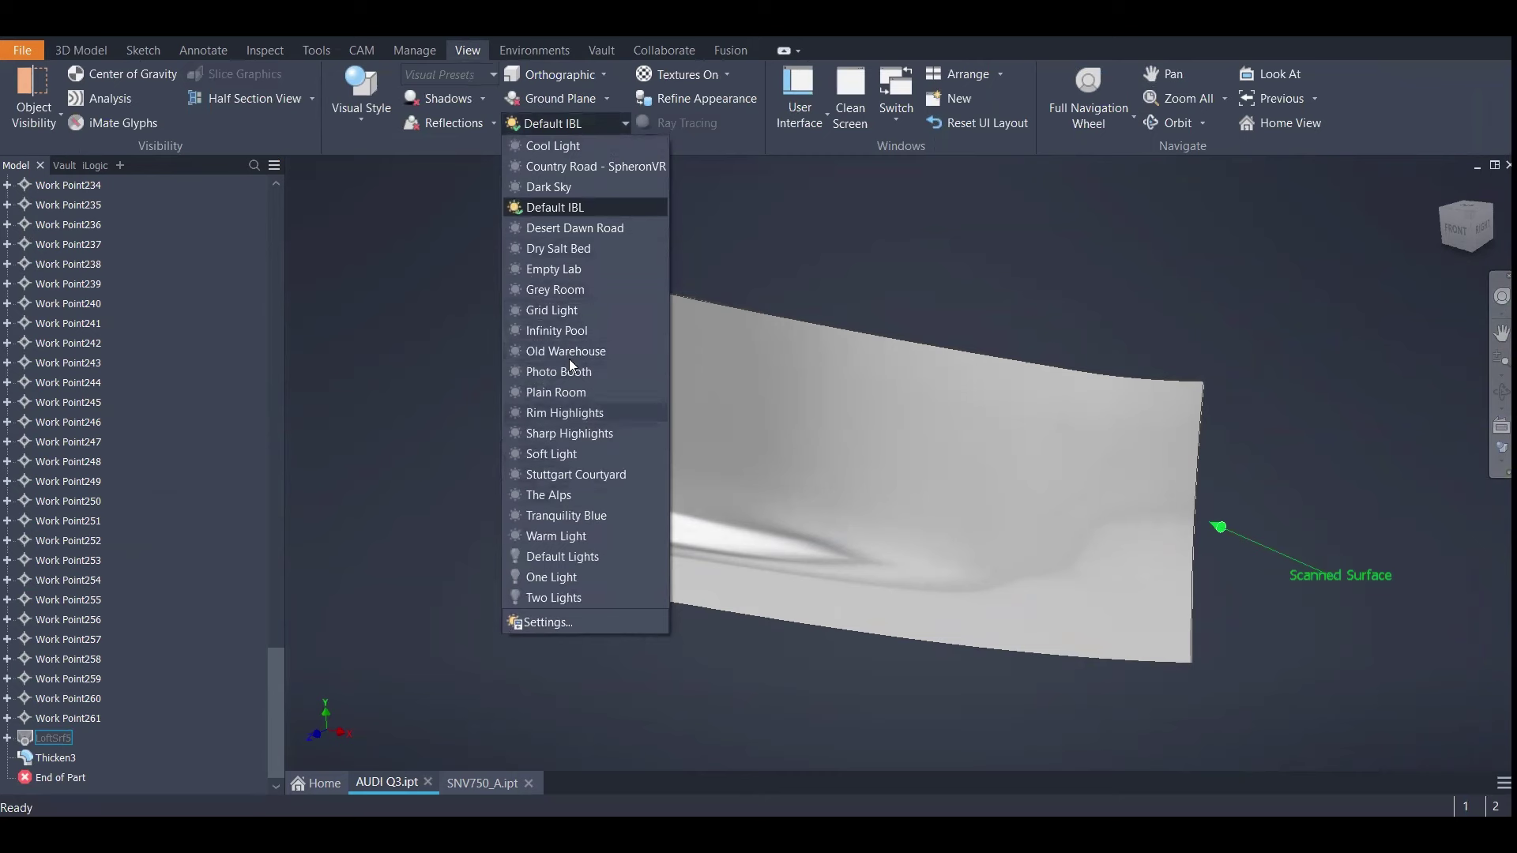
left_click(575, 231)
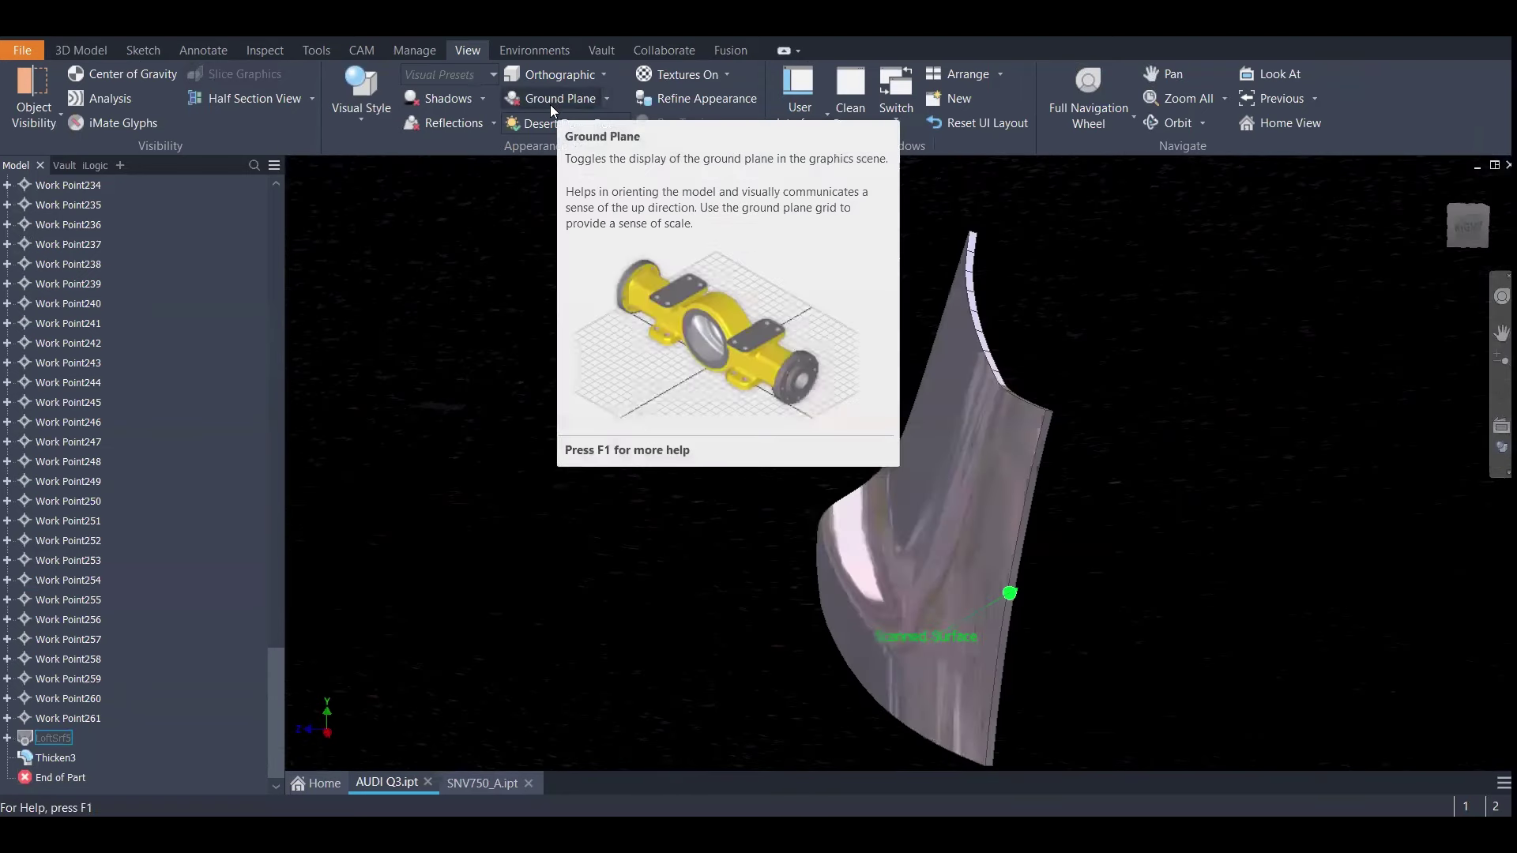
Change the lighting style to Dry Salt Bed and examine its reflections on the thickened panel
left_click(539, 125)
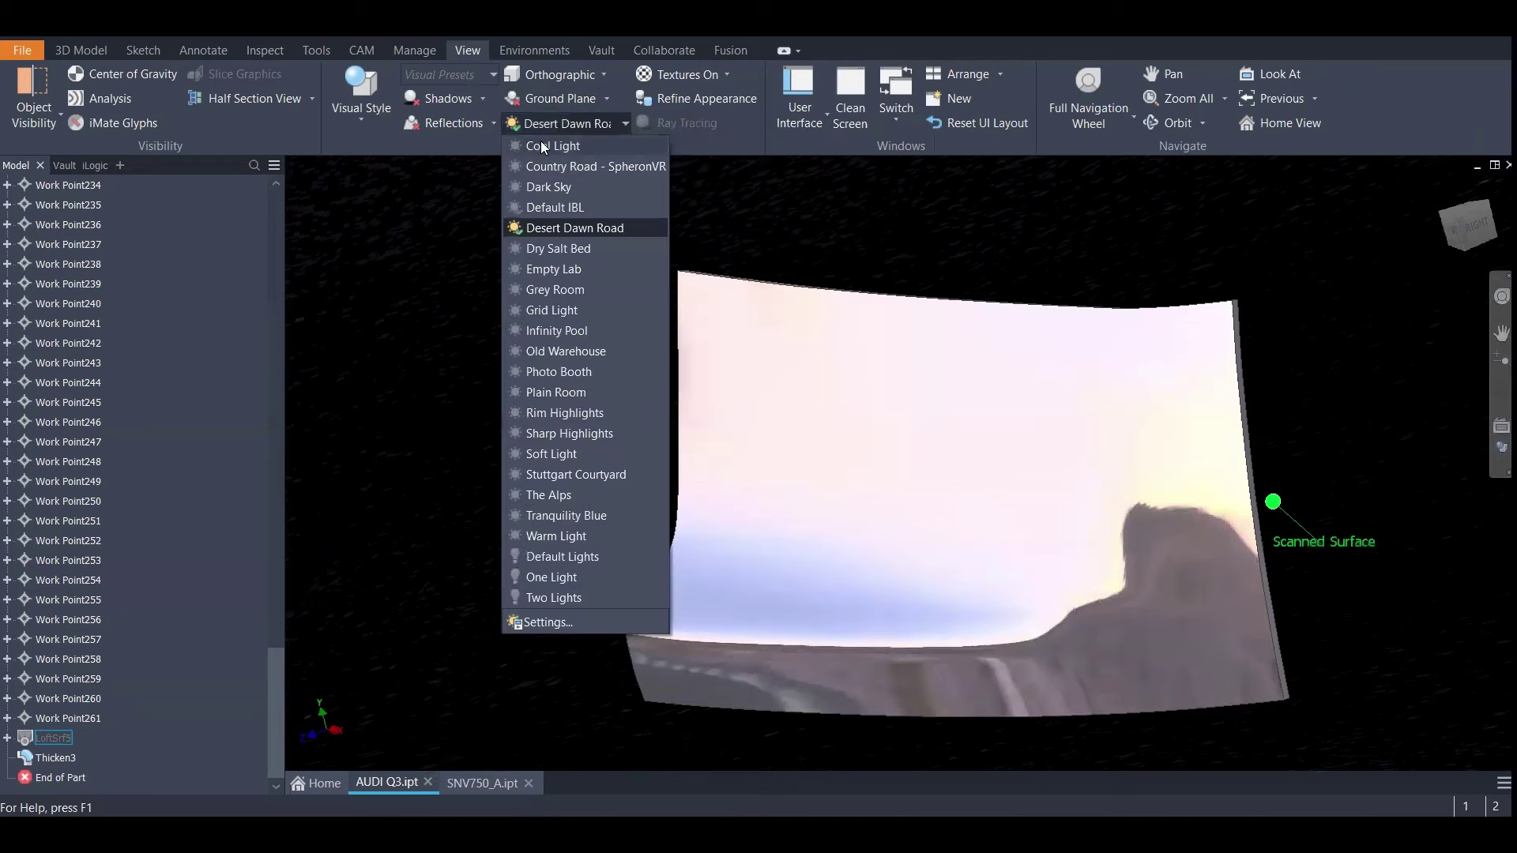
left_click(557, 250)
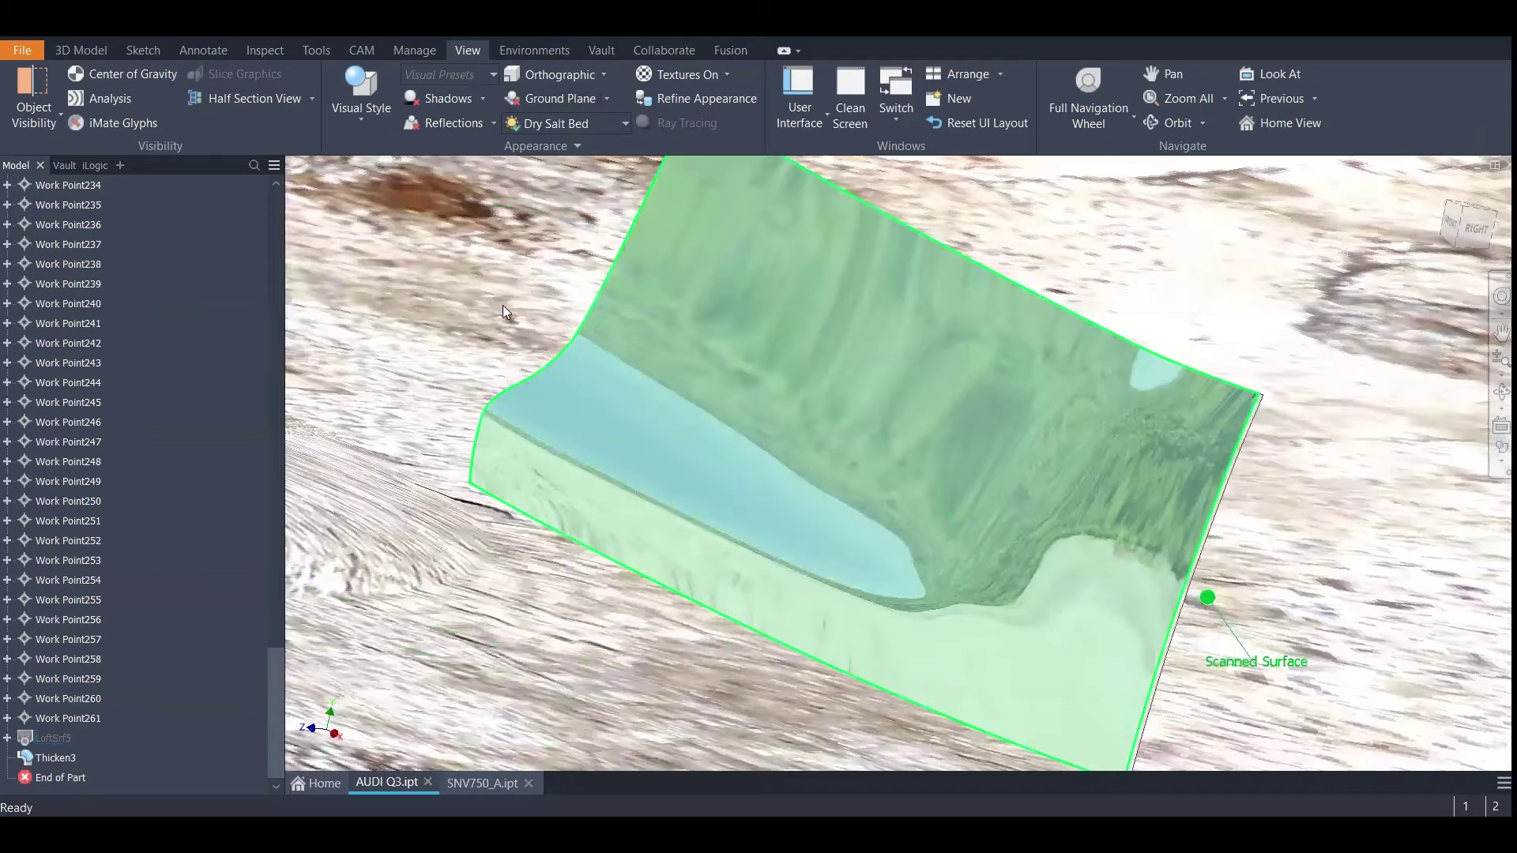
mouse_move(504, 310)
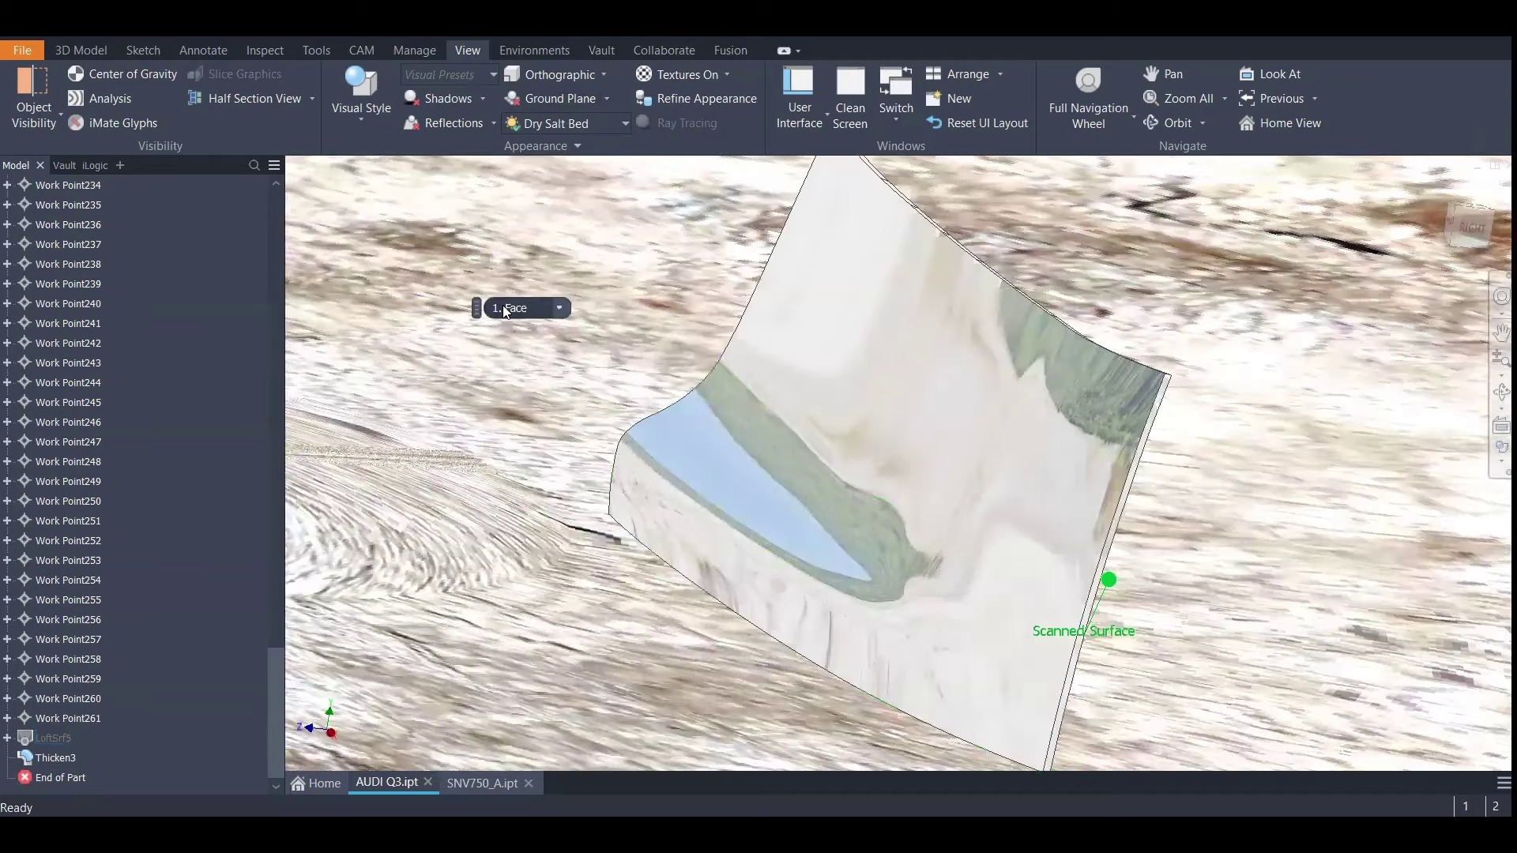